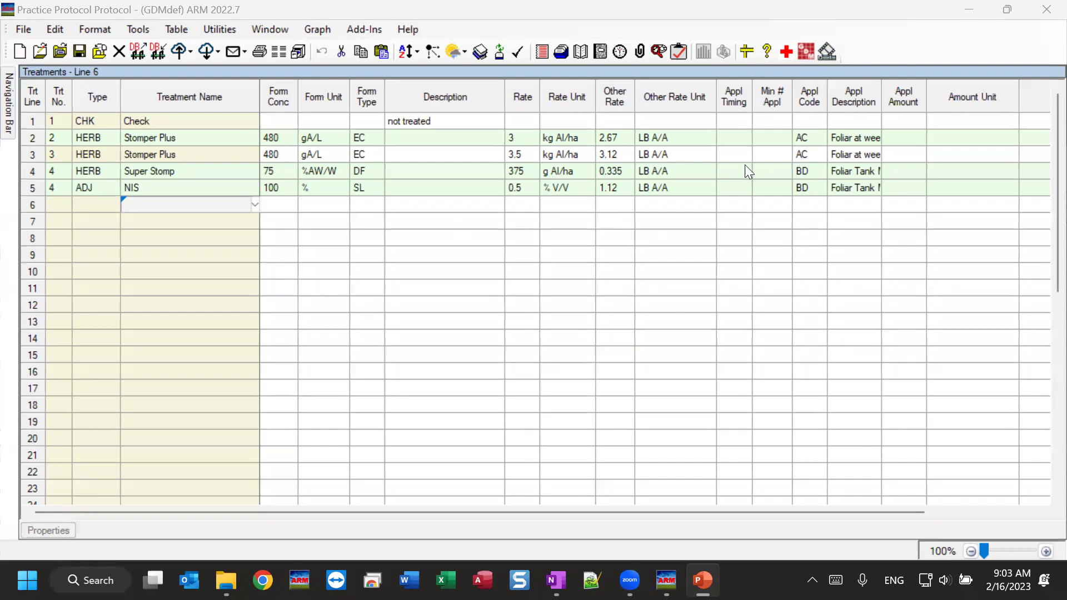
- Hide the Min # Appl and Description columns in the treatments grid
left_click(779, 137)
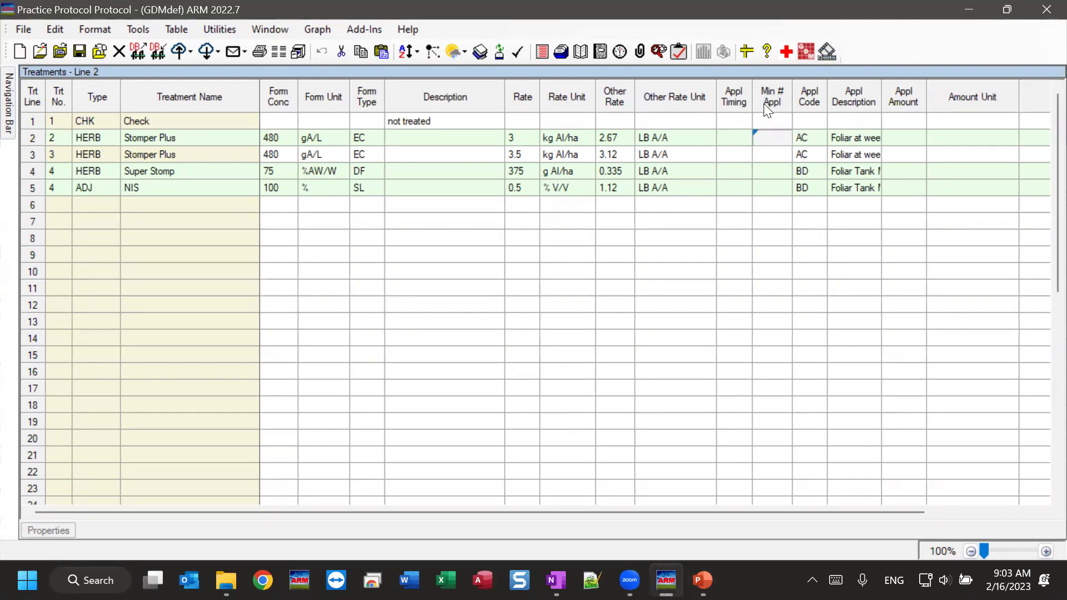
right_click(775, 140)
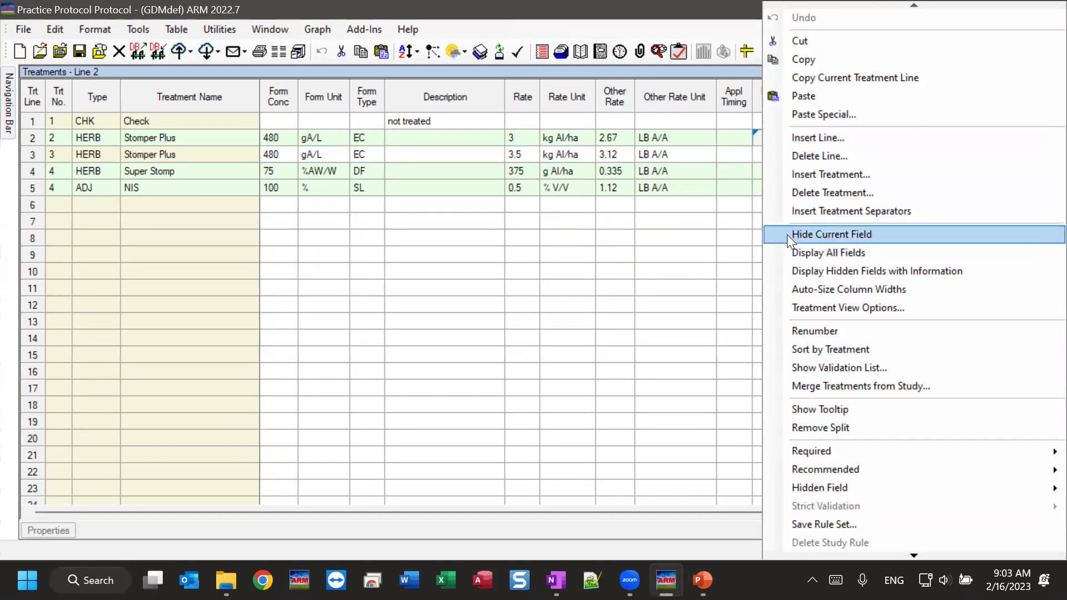
left_click(883, 237)
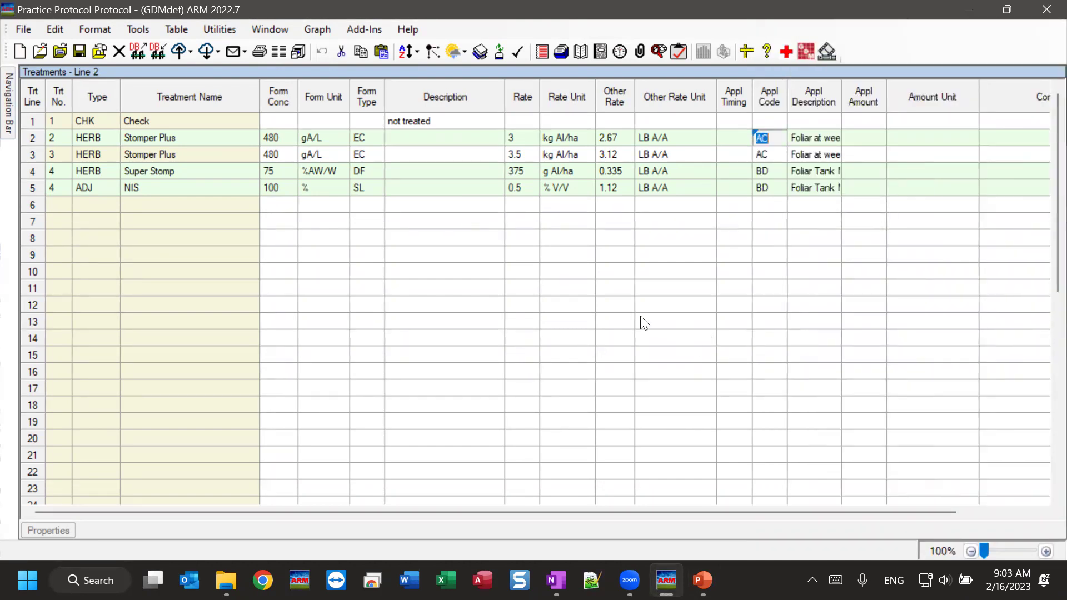
left_click(424, 140)
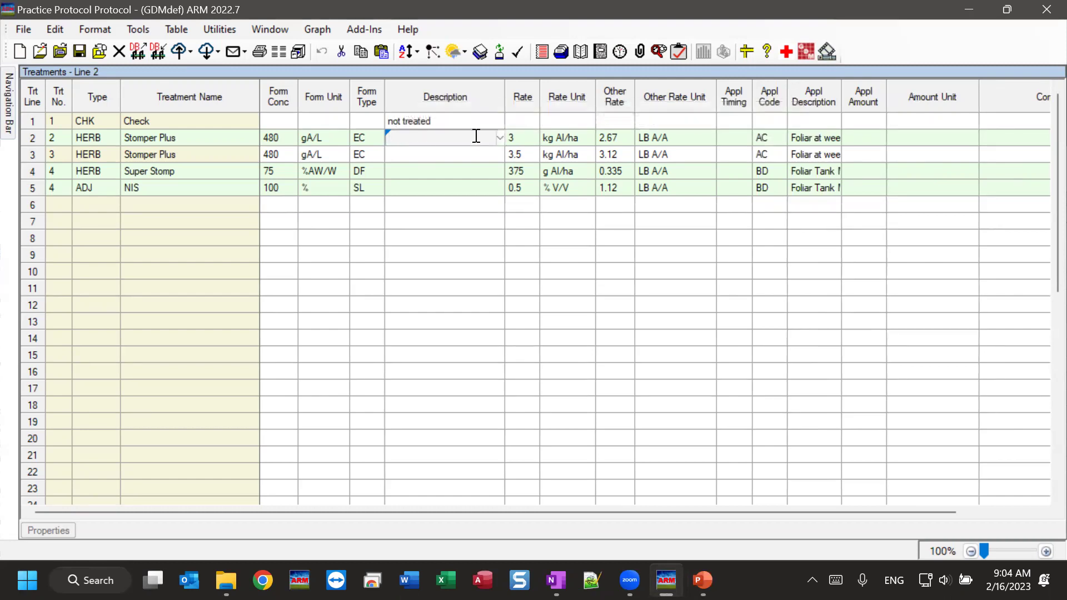
right_click(434, 141)
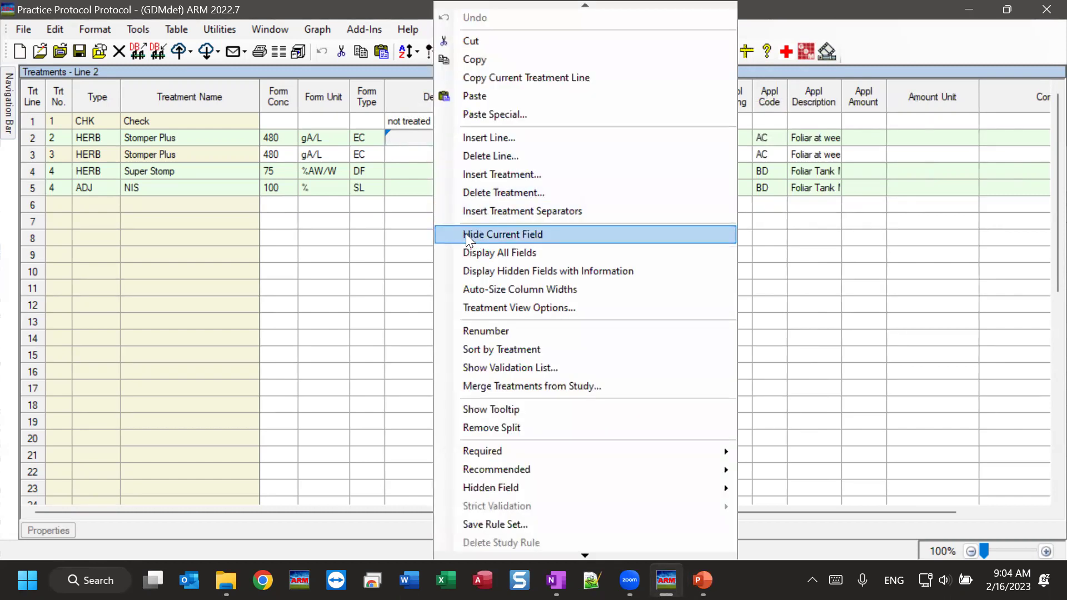
left_click(539, 233)
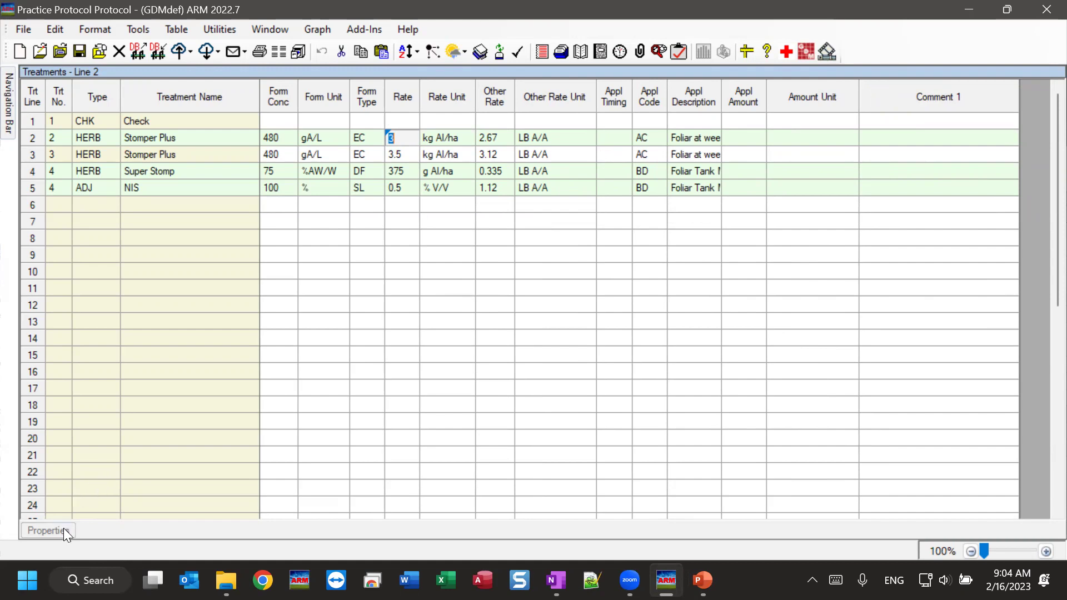
- Pin the treatment Properties panel open and redisplay the Description field from its list of hidden fields
left_click(40, 530)
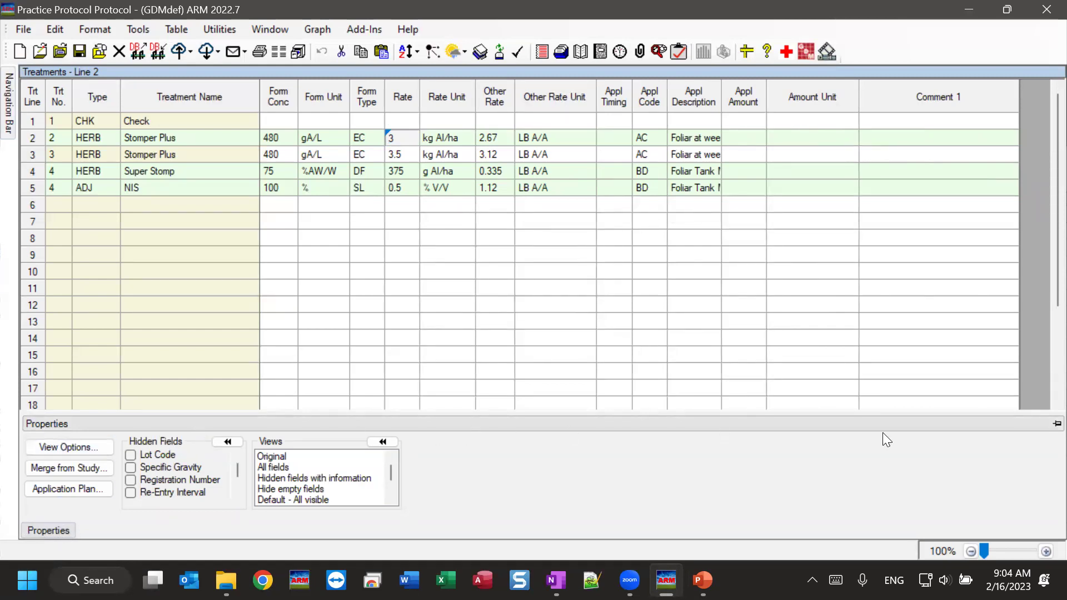
left_click(1041, 426)
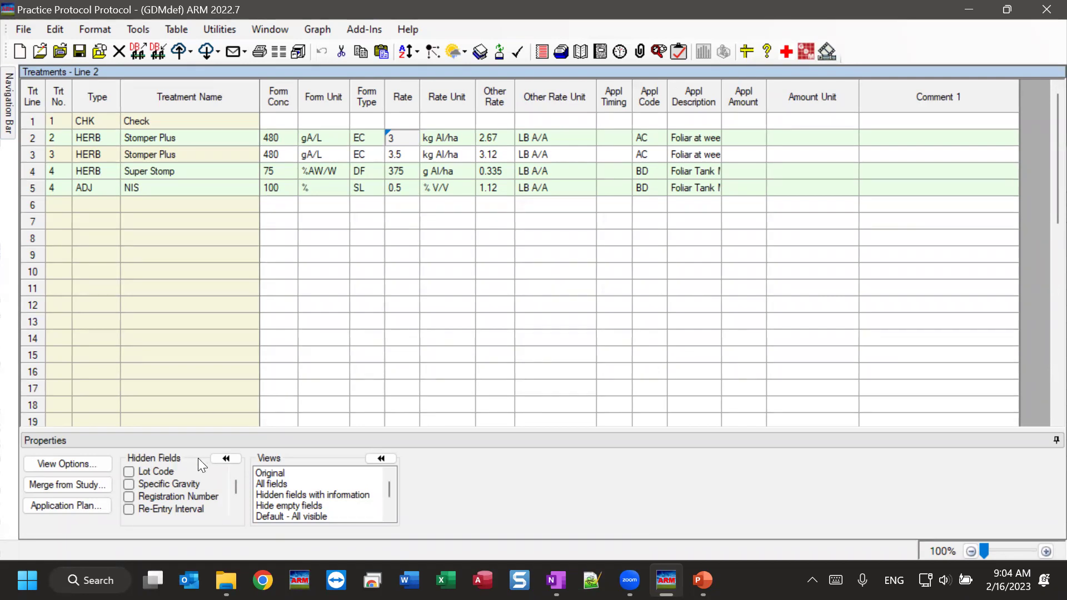
left_click(236, 509)
left_click(236, 509)
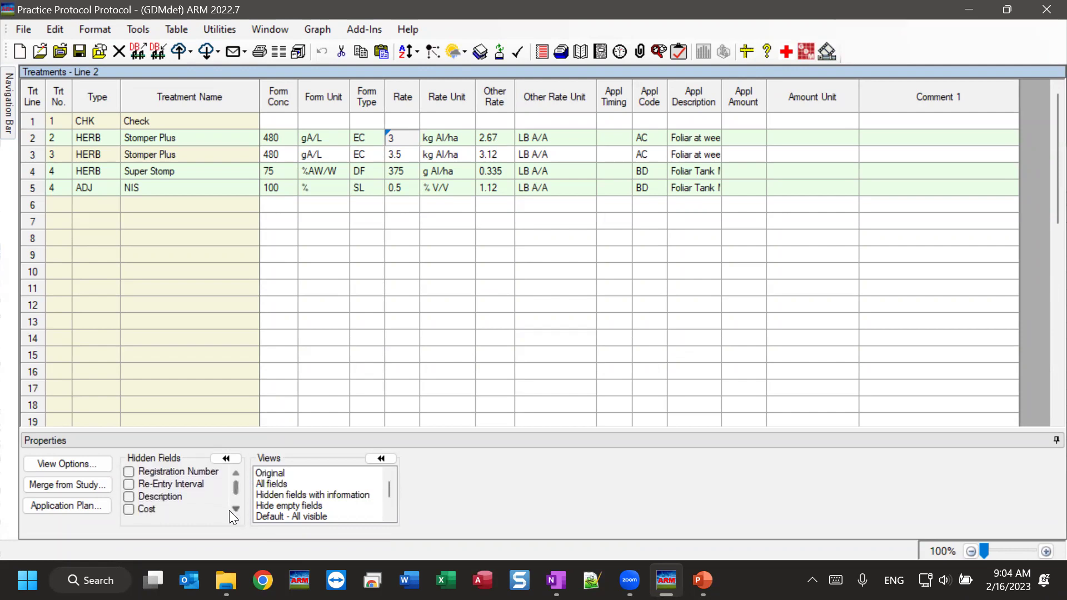
left_click(129, 497)
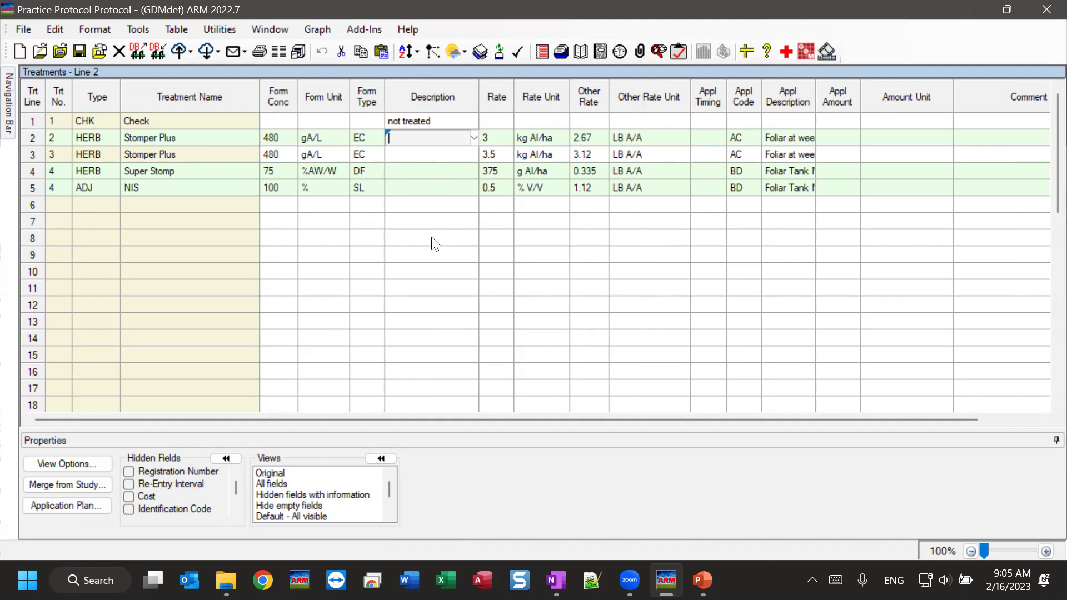
left_click(472, 228)
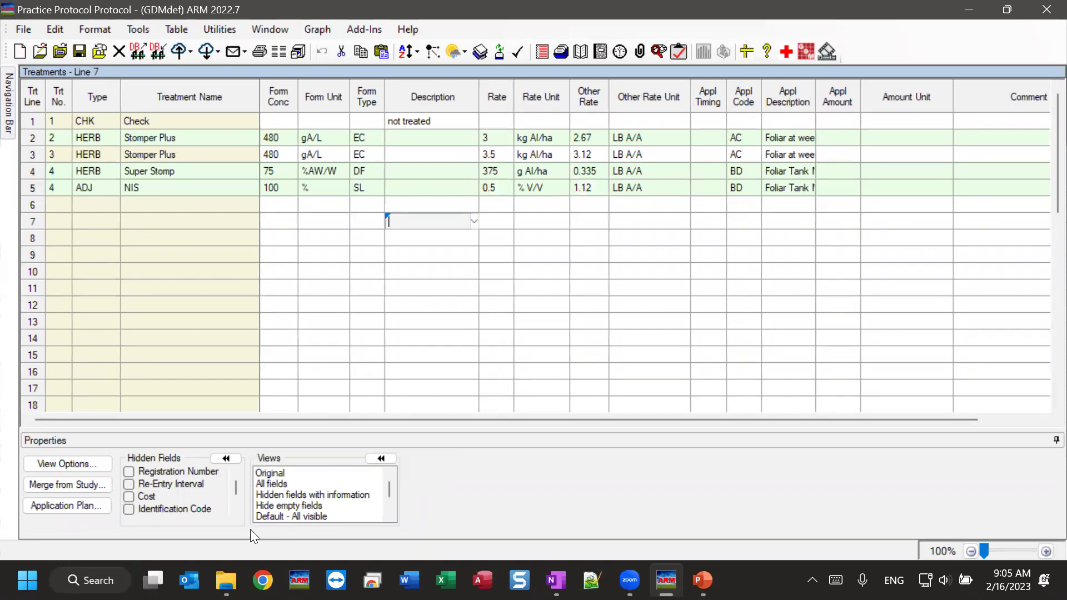
- Load the All fields view to check the available treatment columns, and switch to the Hide empty fields view
left_click(275, 484)
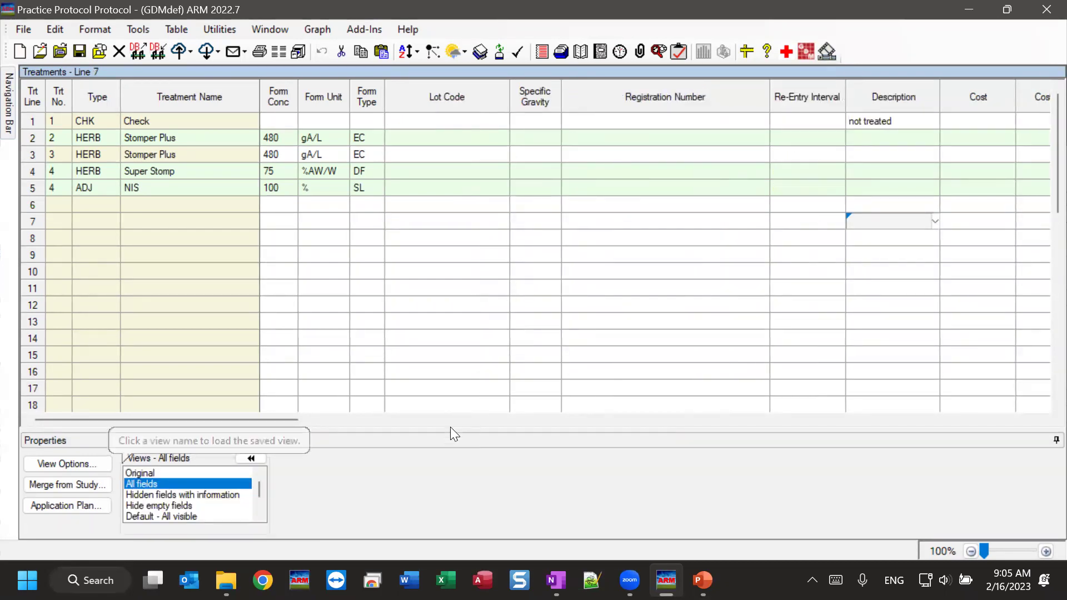
left_click_drag(192, 421, 81, 417)
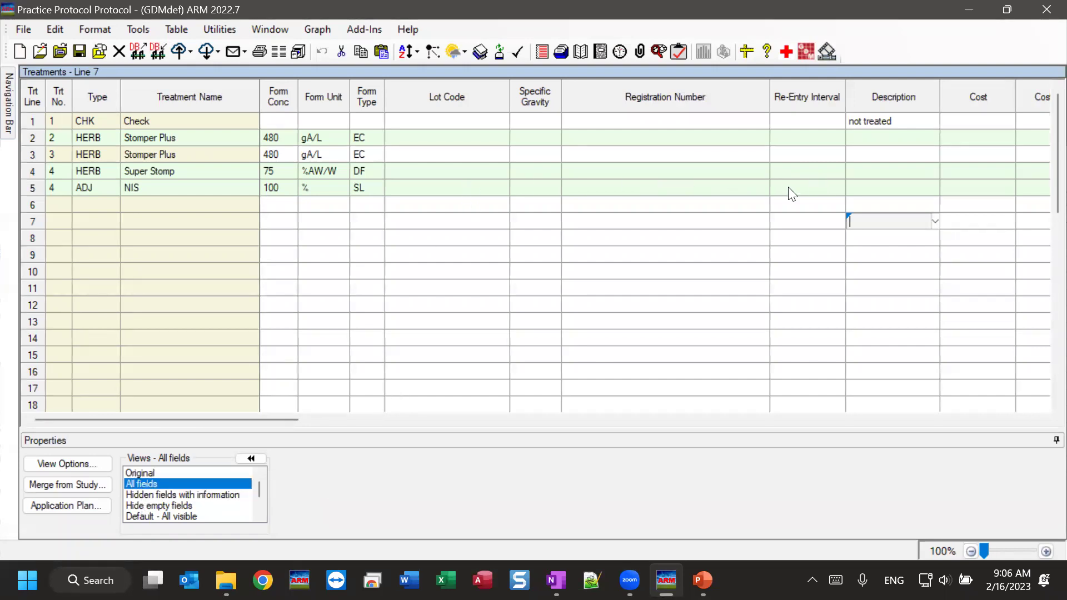
left_click(175, 504)
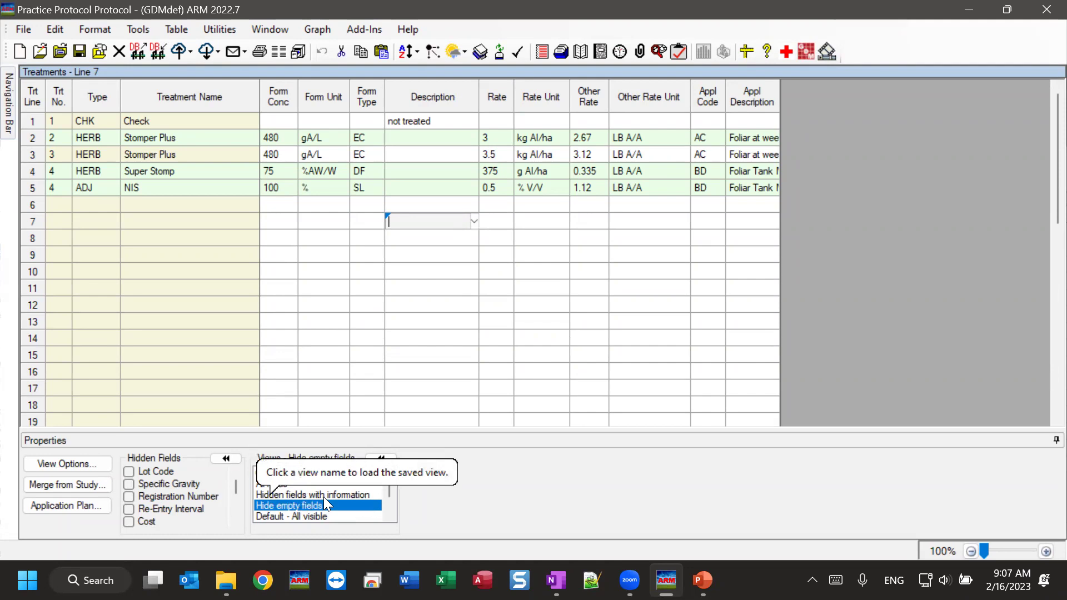
- Hide the Description, Form Type and Form Conc columns, and bring them back with the Hidden fields with information view
left_click(409, 138)
right_click(408, 136)
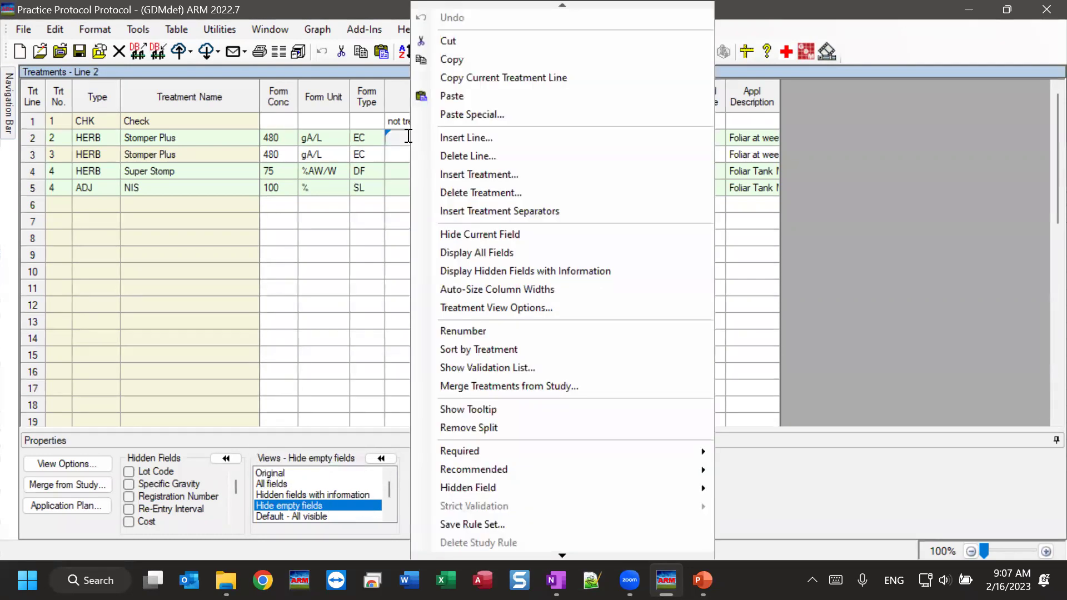
left_click(471, 232)
left_click(361, 139)
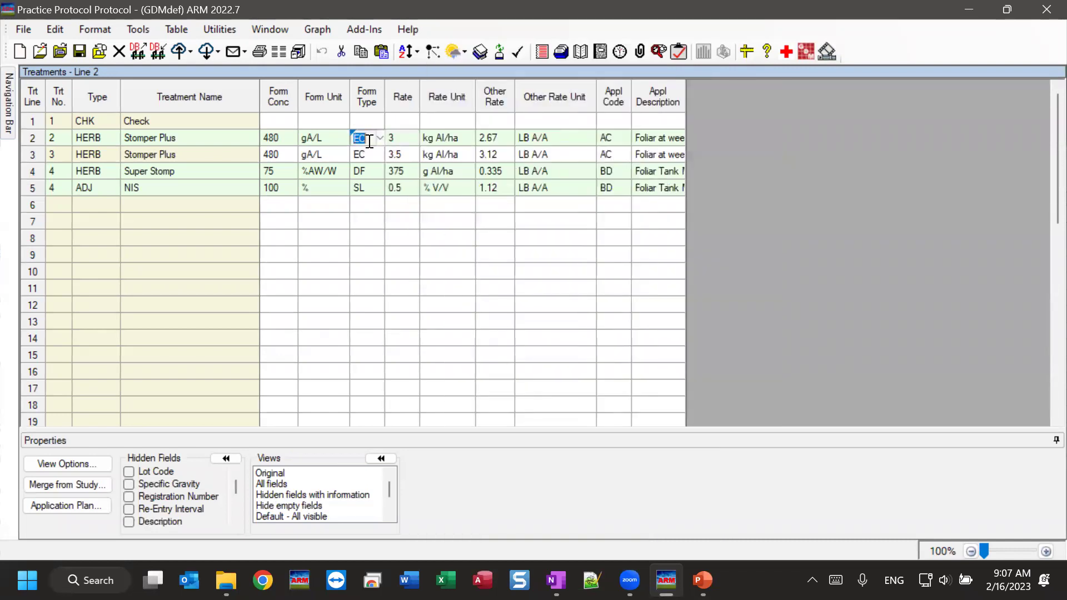
right_click(369, 140)
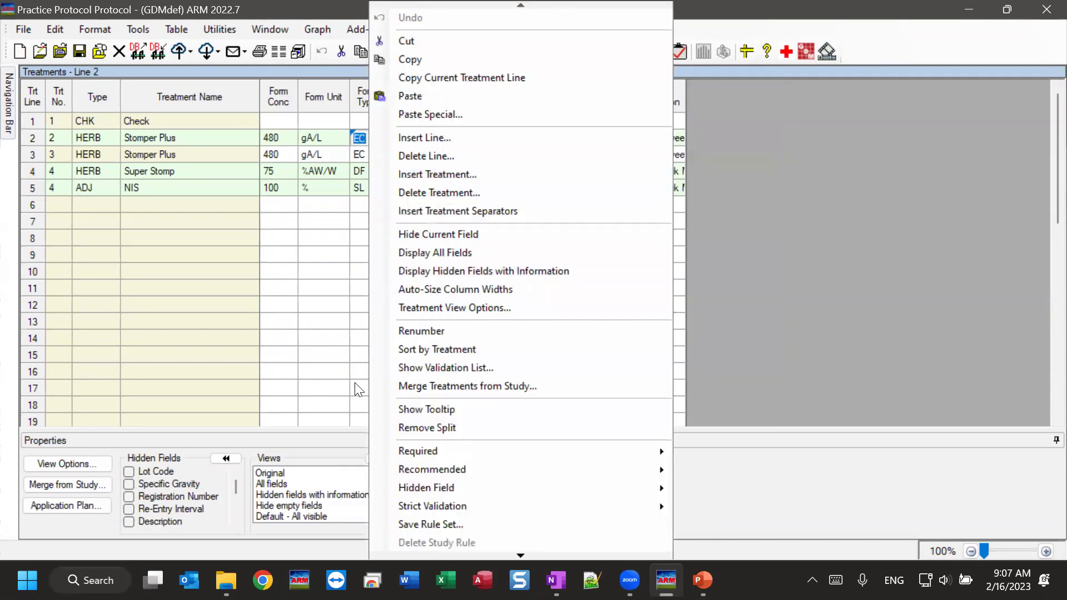
left_click(409, 236)
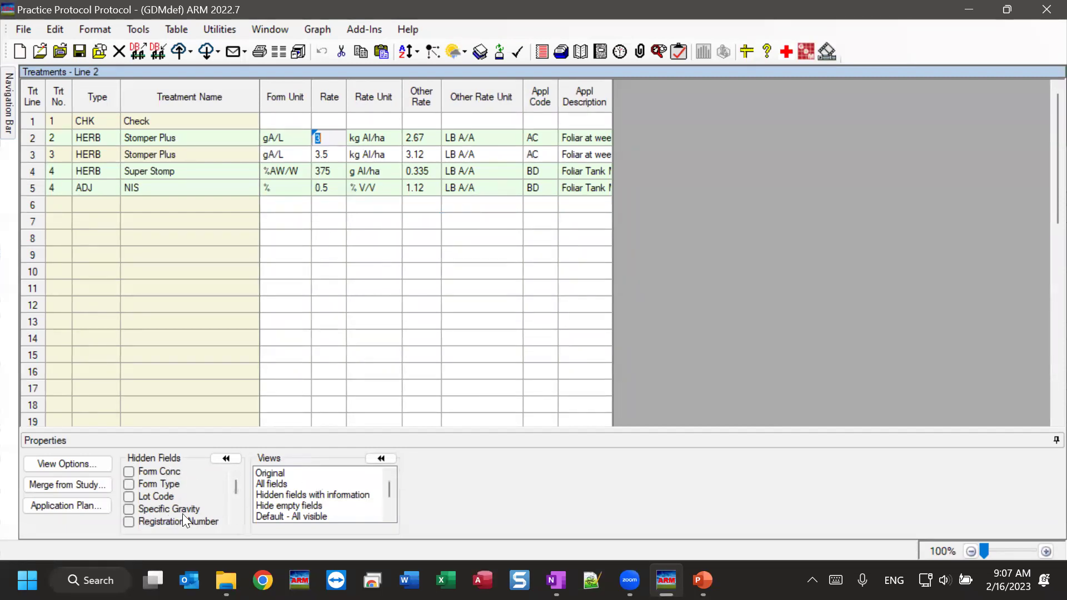
left_click(272, 494)
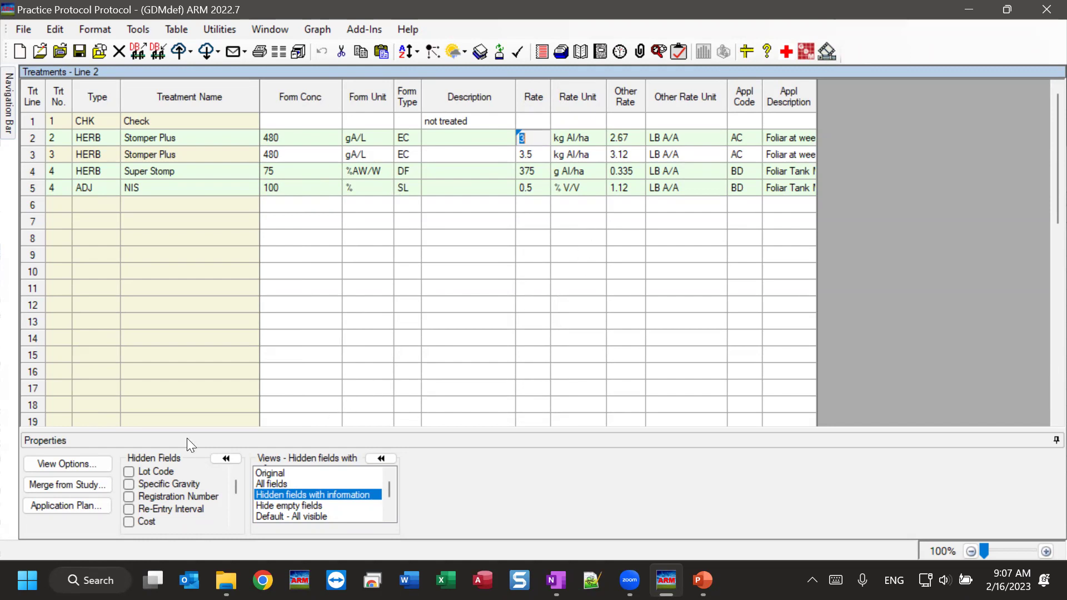
- Save the current treatment view from the view options as "webinar" in the GDMdef folder, with the file description "longer description"
left_click(85, 464)
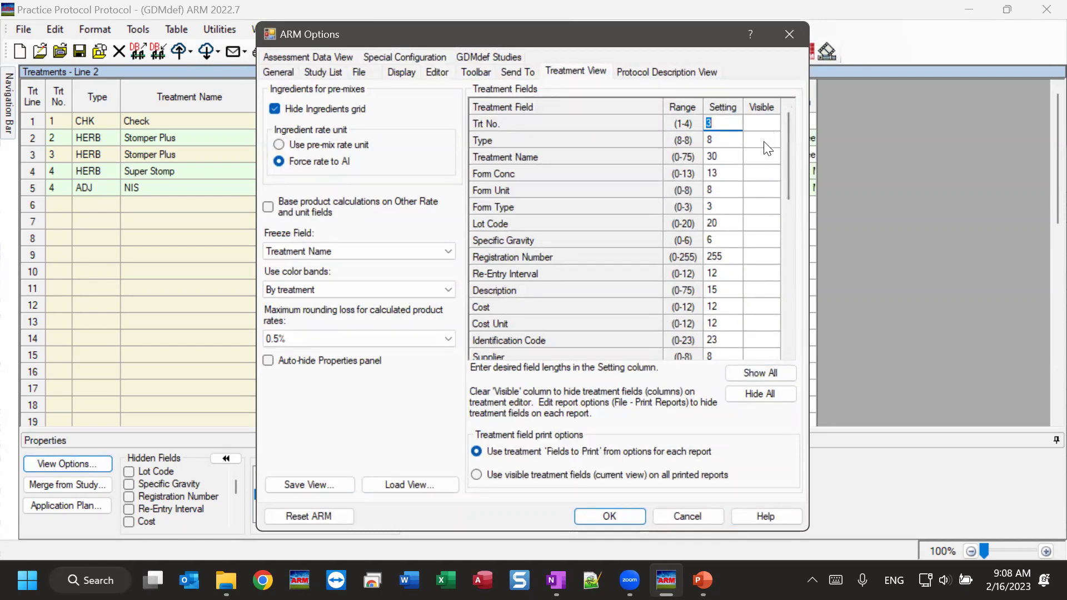
left_click_drag(787, 137, 786, 115)
left_click_drag(364, 39, 404, 81)
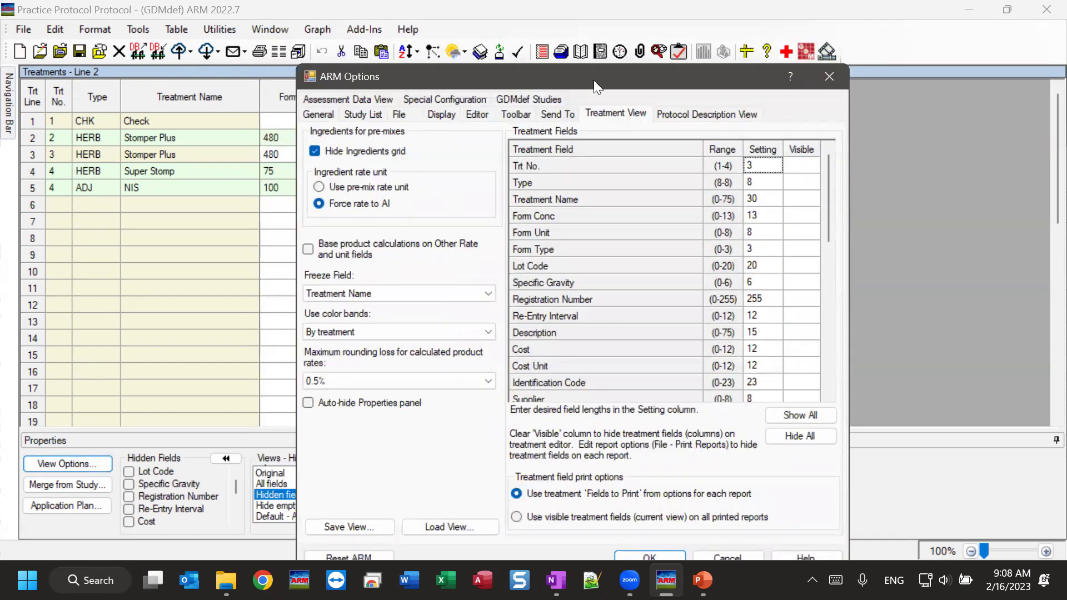
left_click_drag(583, 76, 523, 31)
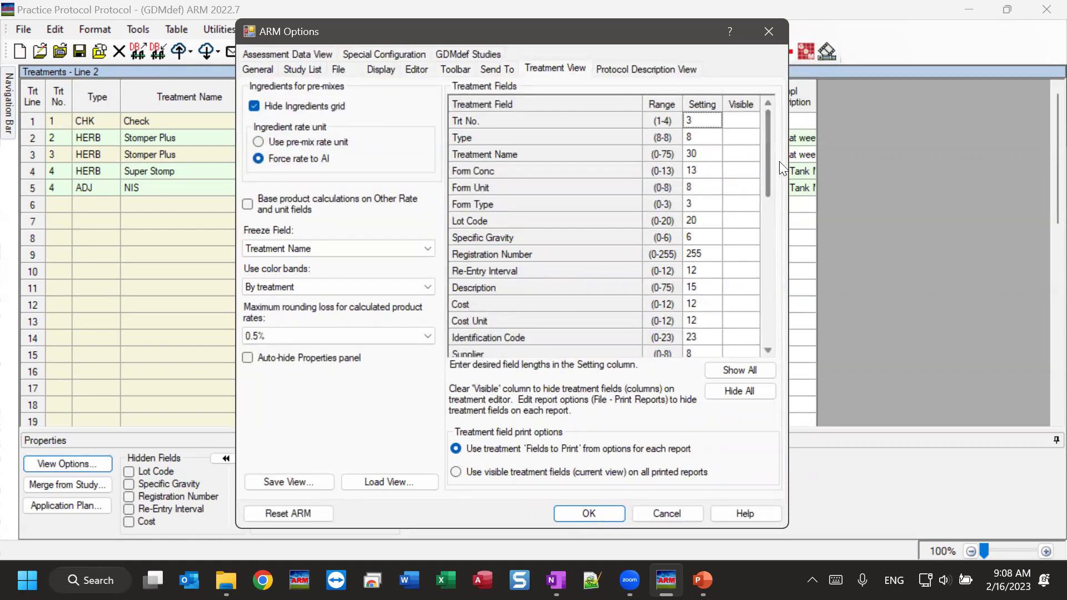
left_click_drag(771, 140, 762, 119)
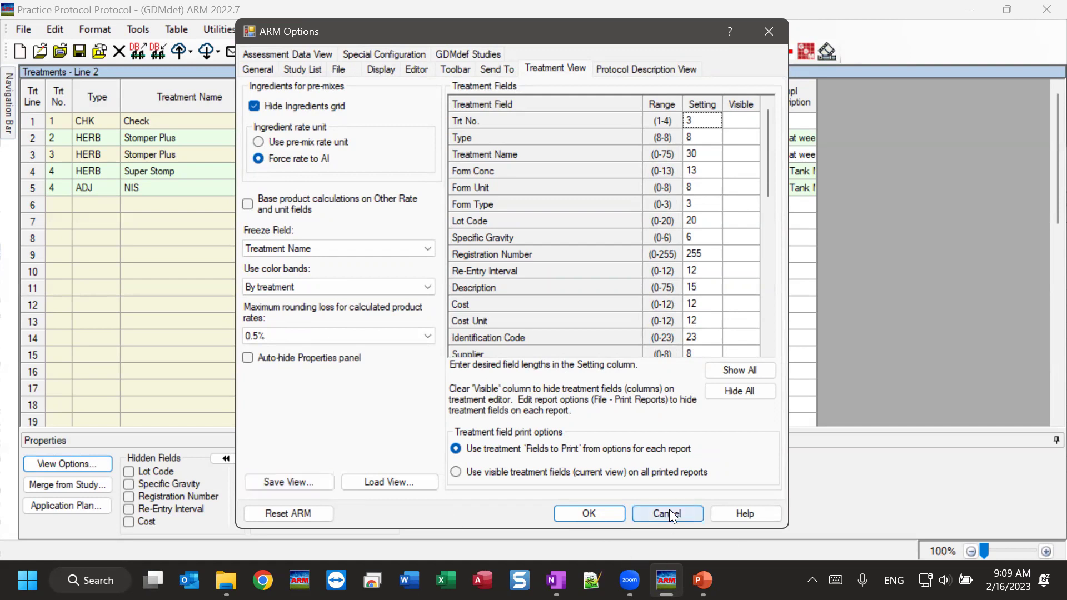
left_click(294, 478)
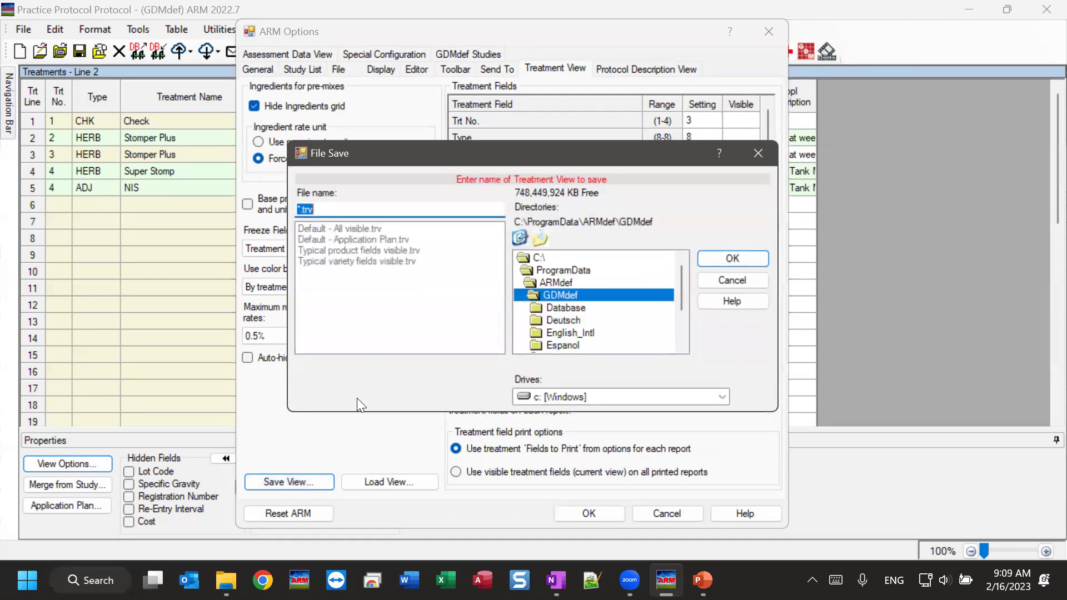
type("web")
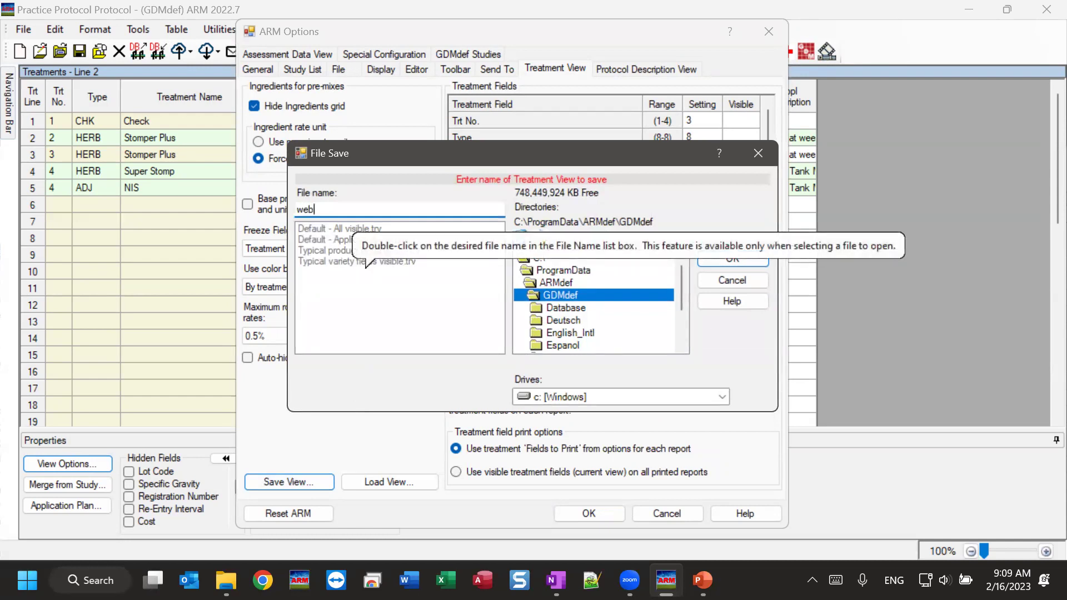
type("inar")
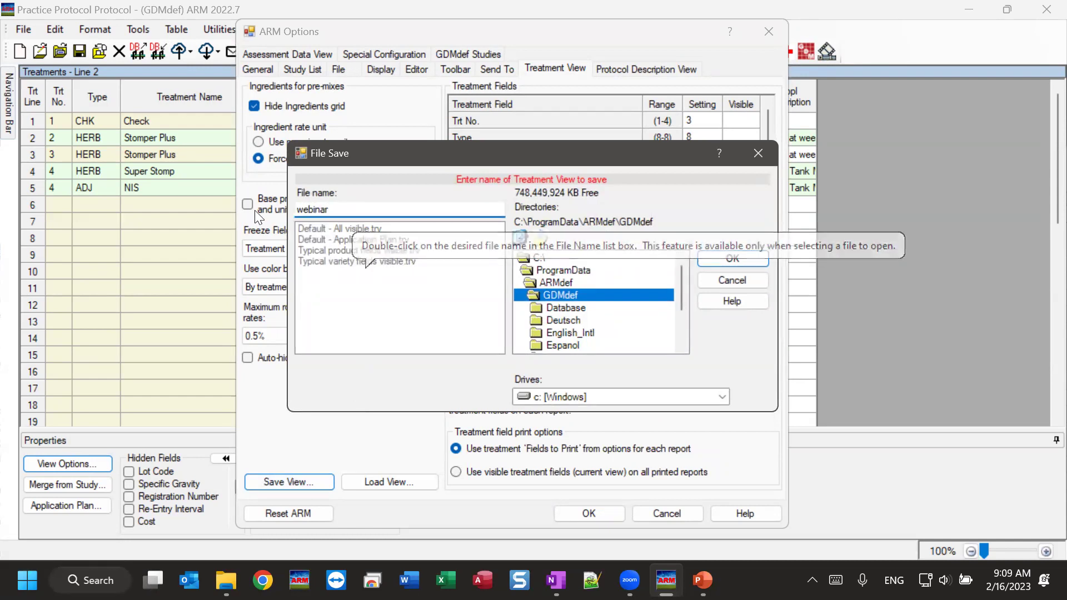
left_click_drag(295, 209, 418, 209)
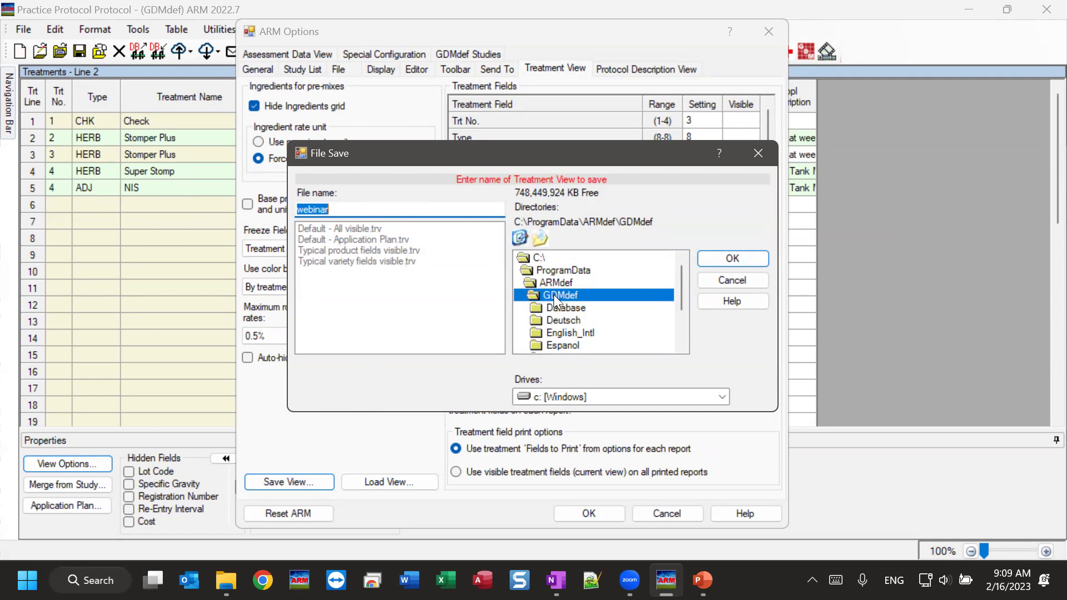
left_click(753, 261)
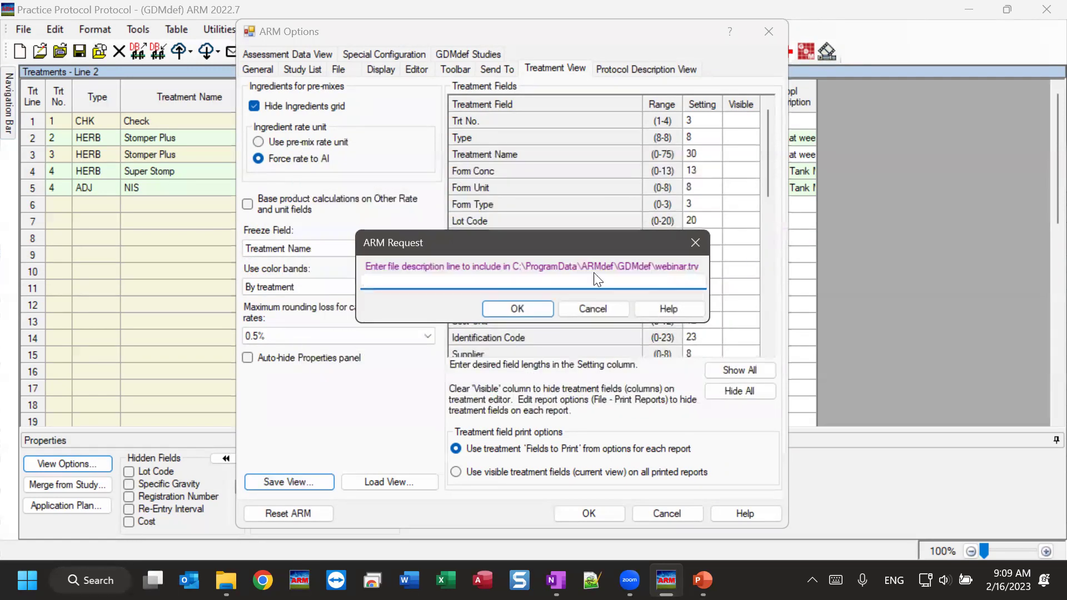
type("longer description")
left_click(518, 309)
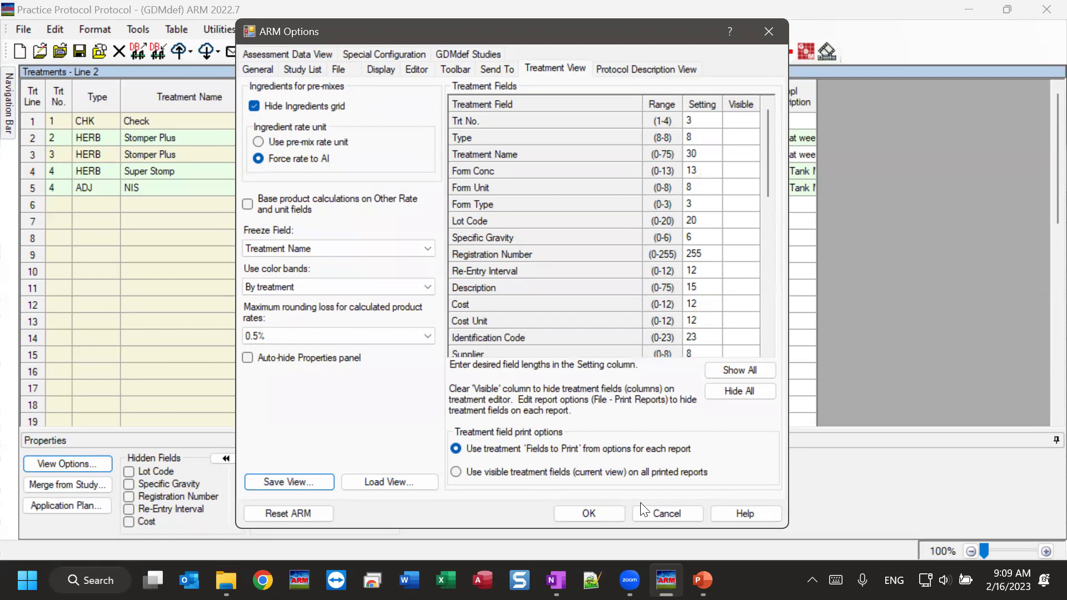
left_click(669, 515)
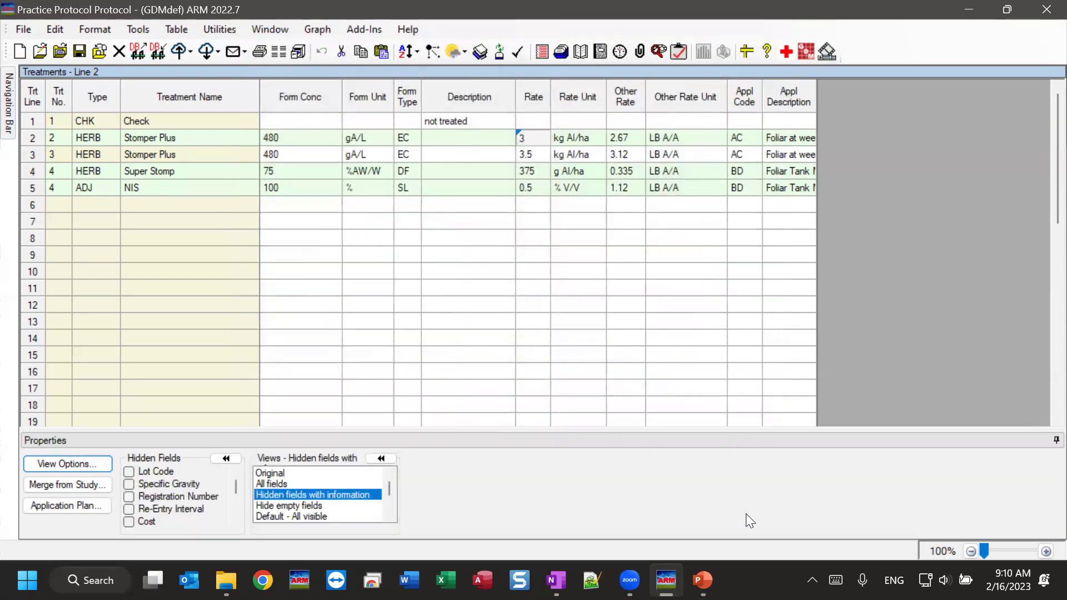
- Display all treatment fields and reduce the grid again by loading the saved webinar view
left_click(279, 484)
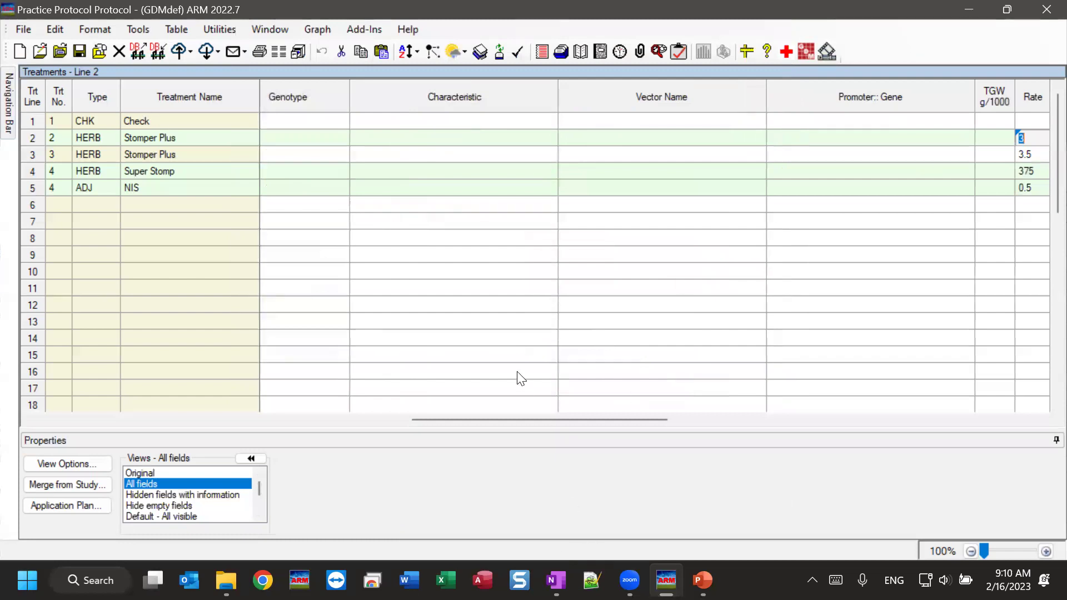
left_click_drag(519, 415, 137, 411)
left_click(381, 222)
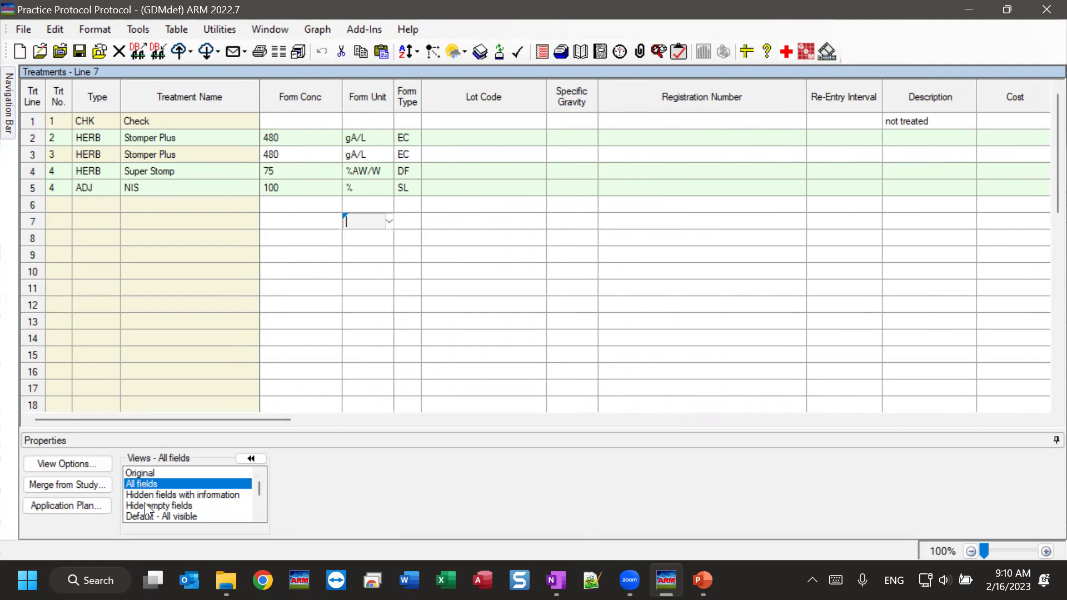
scroll(259, 515, "down", 3)
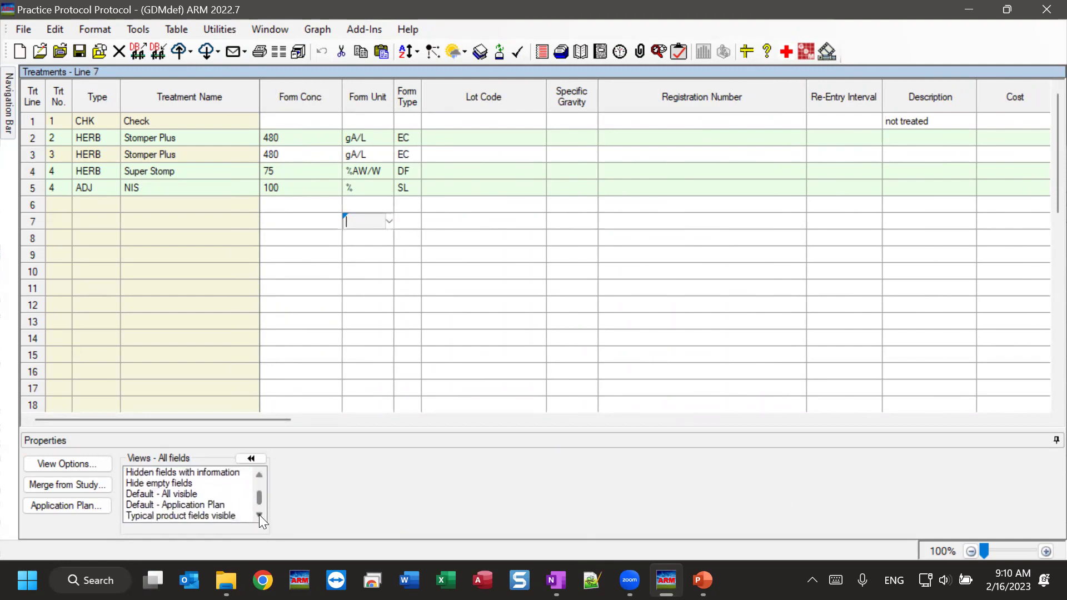
left_click(259, 514)
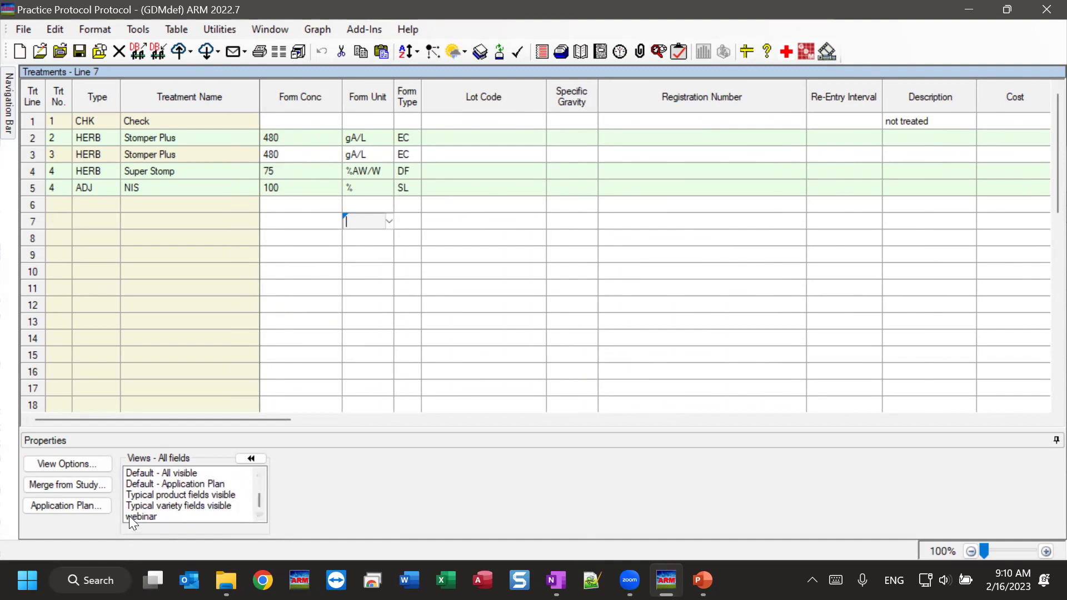
left_click(151, 516)
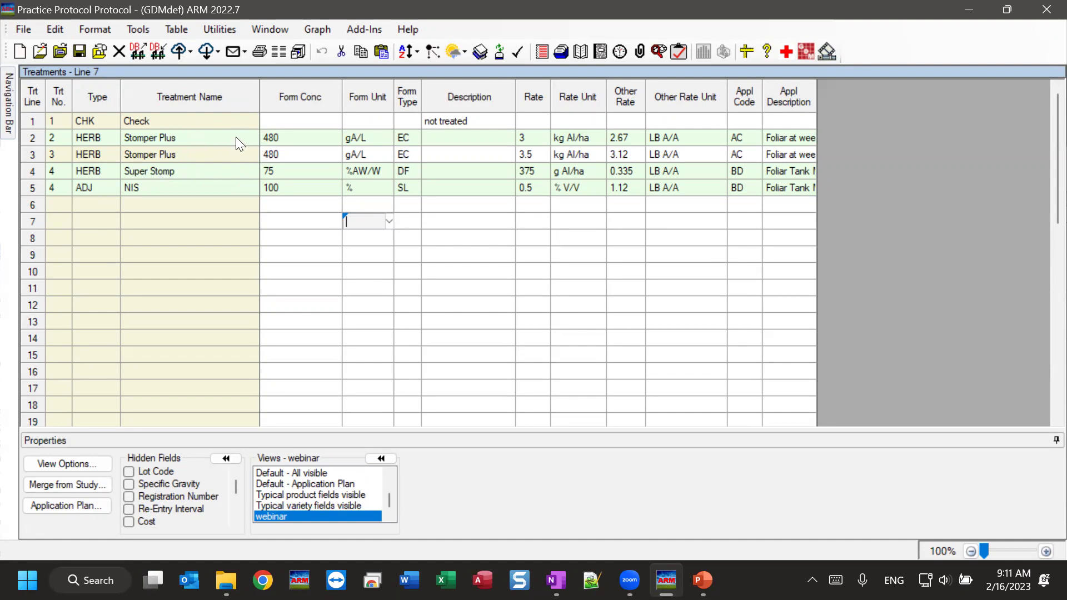
left_click(222, 140)
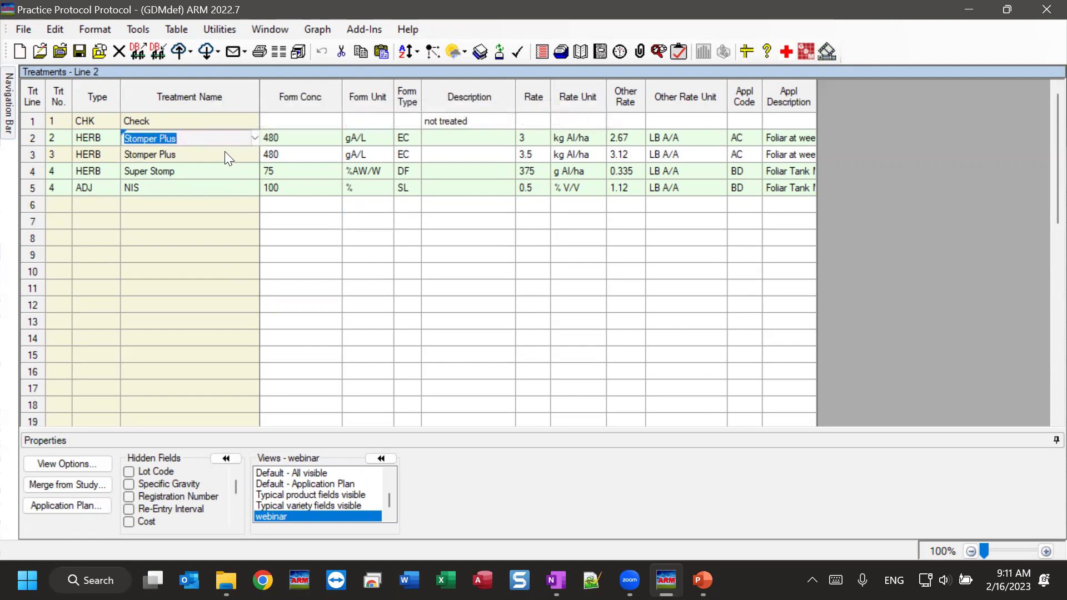
right_click(223, 138)
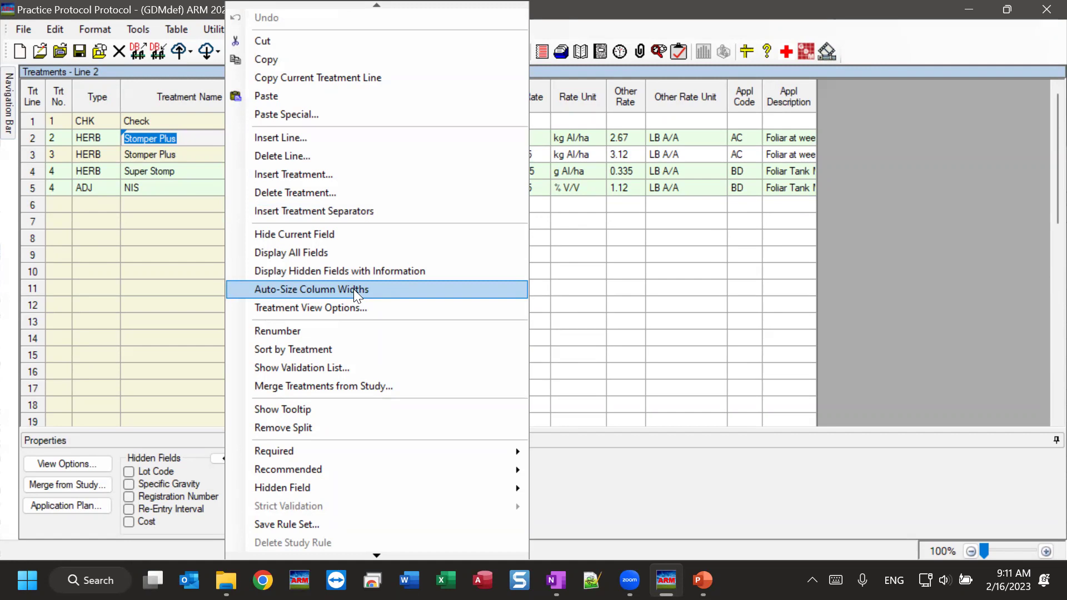
left_click(662, 228)
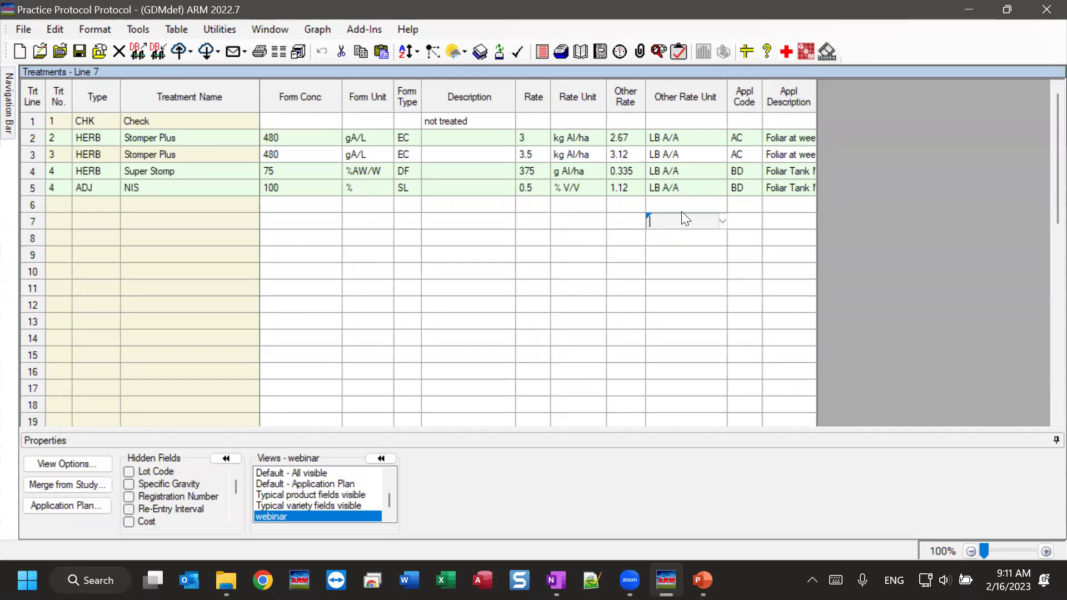
- Auto-size the treatment grid's column widths so the truncated application descriptions fit
left_click(801, 139)
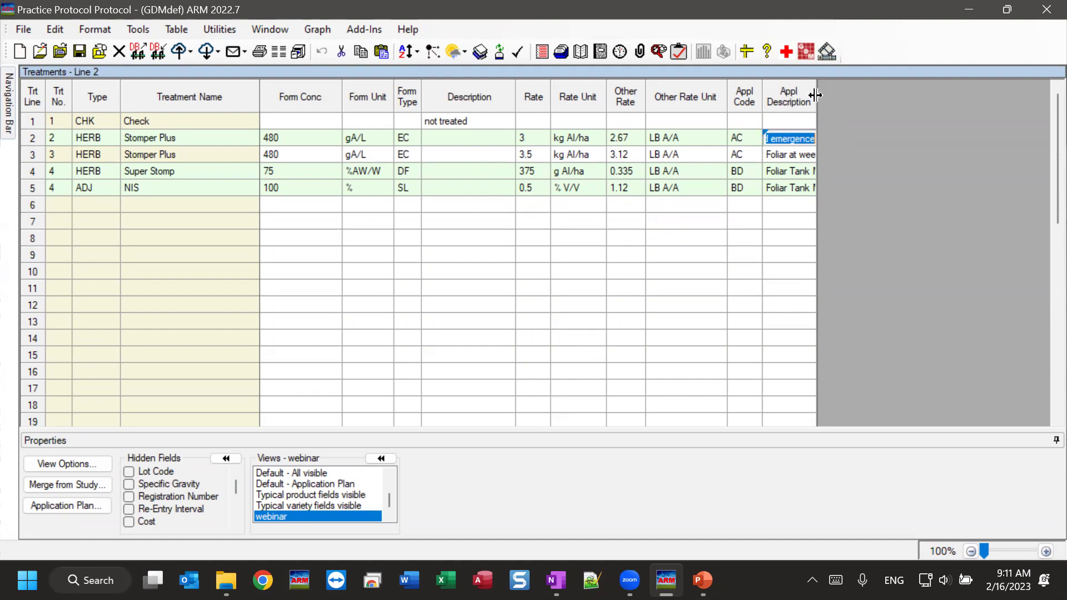
left_click(779, 155)
left_click(789, 174)
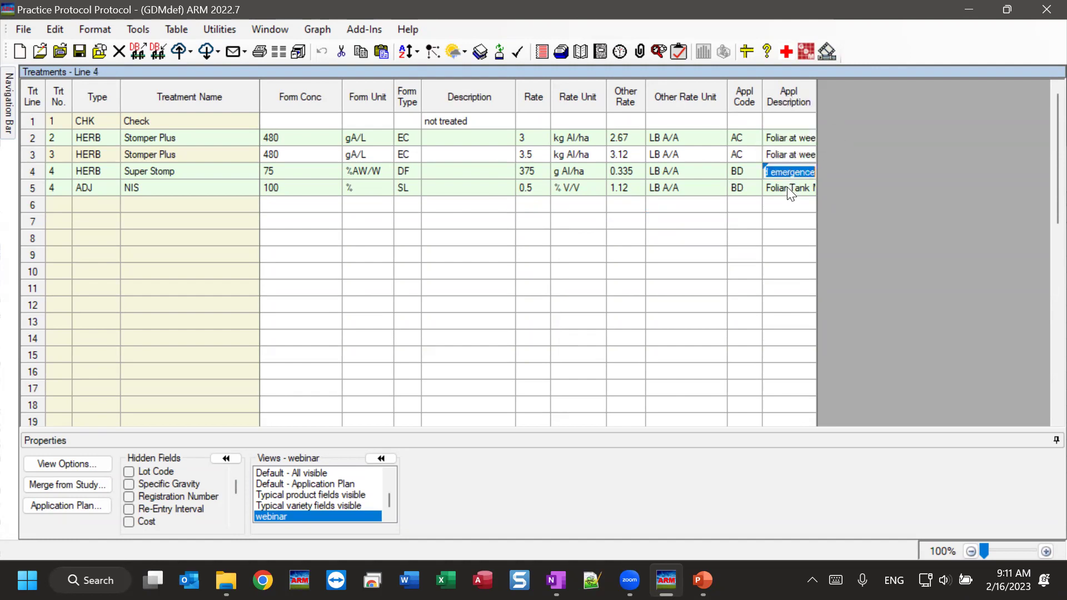
left_click(789, 189)
left_click(474, 155)
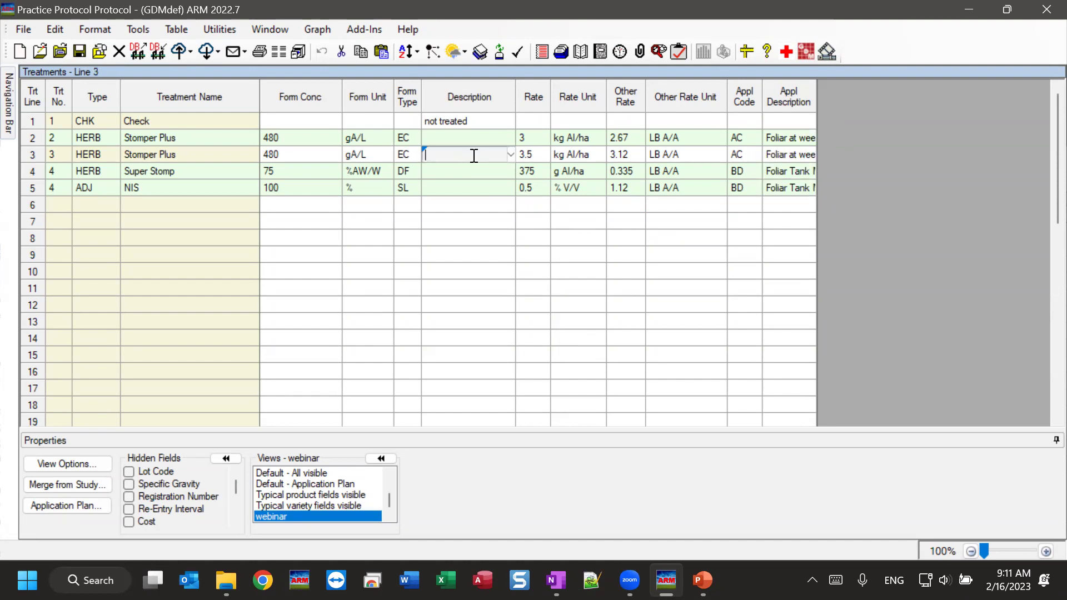
right_click(474, 155)
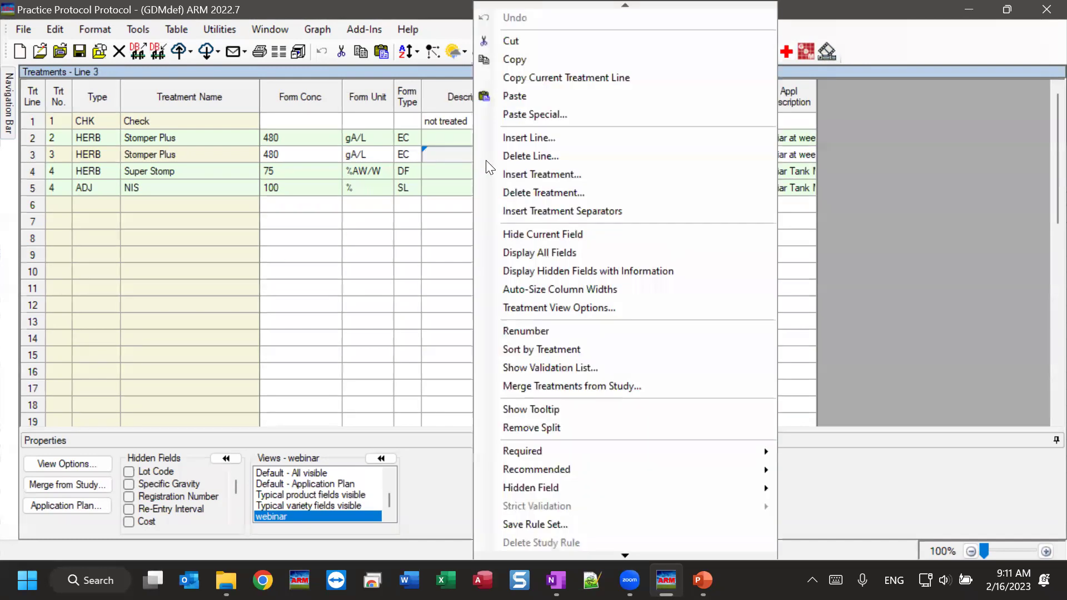
left_click(570, 291)
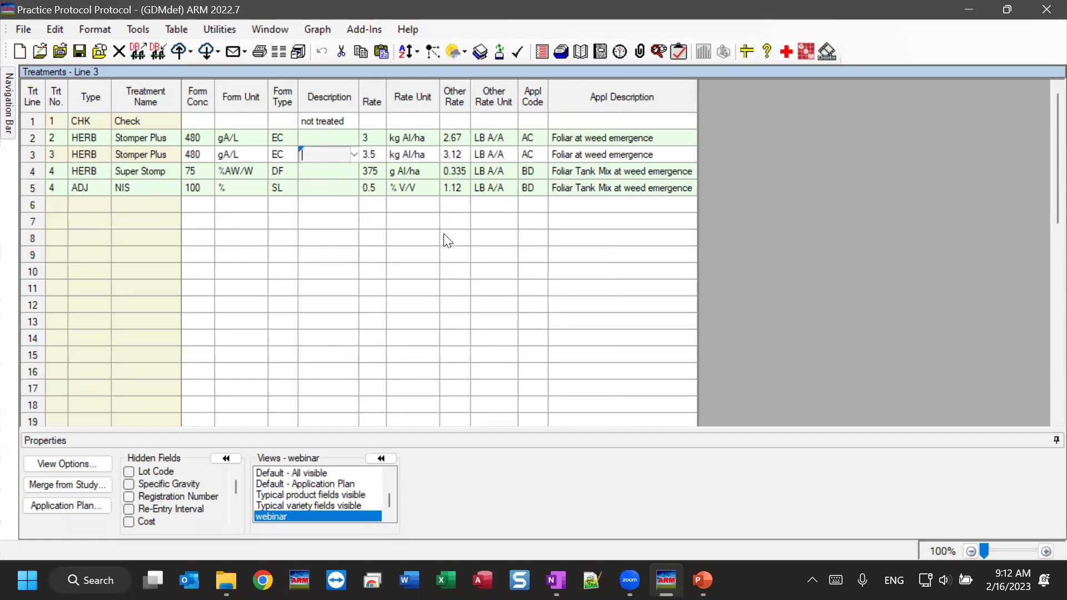
left_click(242, 227)
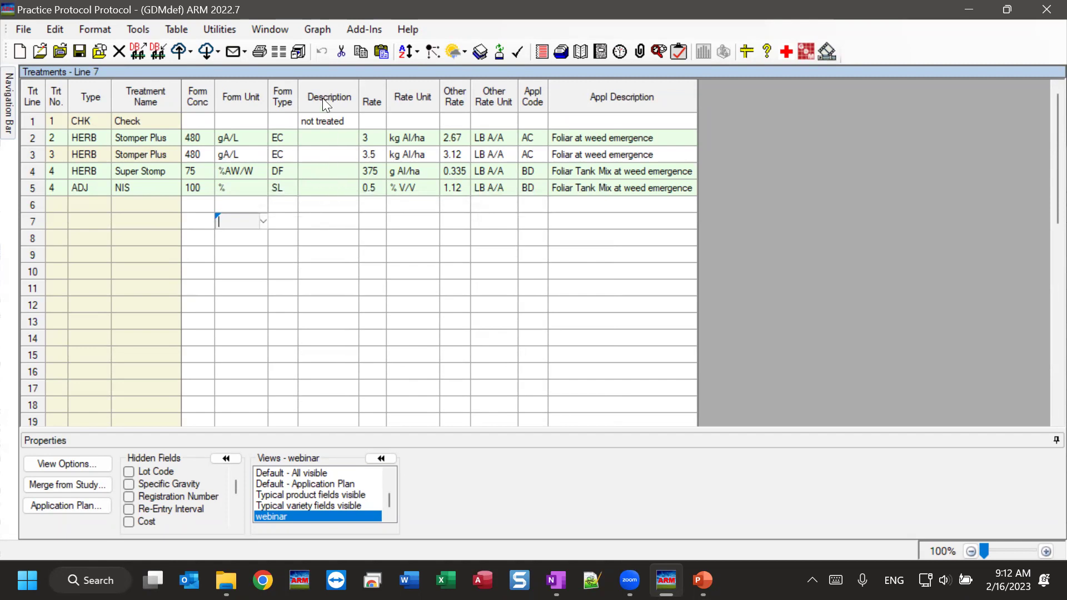
left_click(402, 222)
right_click(401, 221)
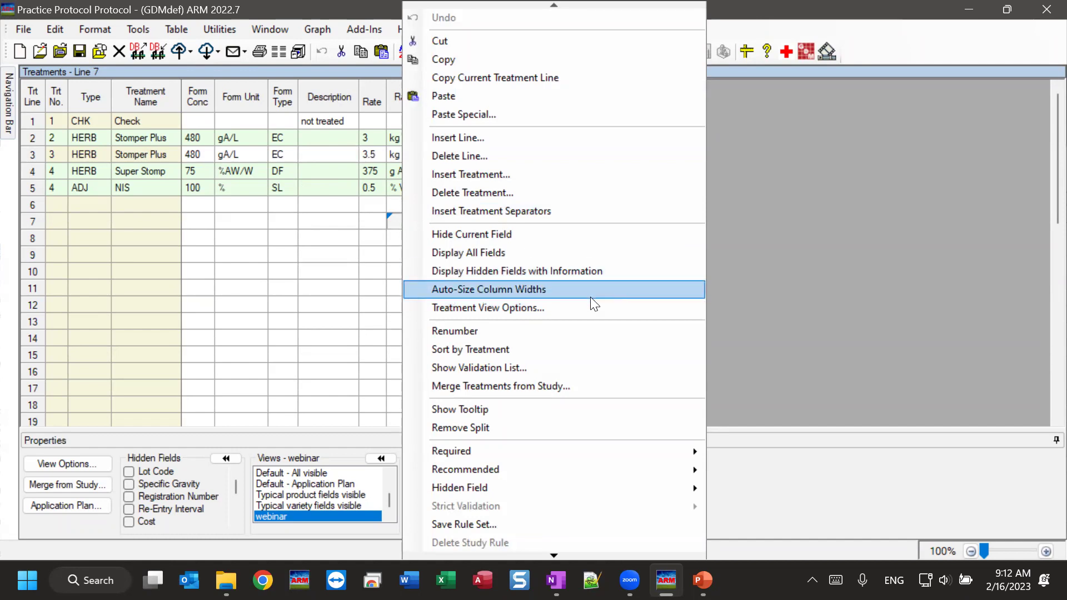
left_click(334, 221)
left_click(336, 221)
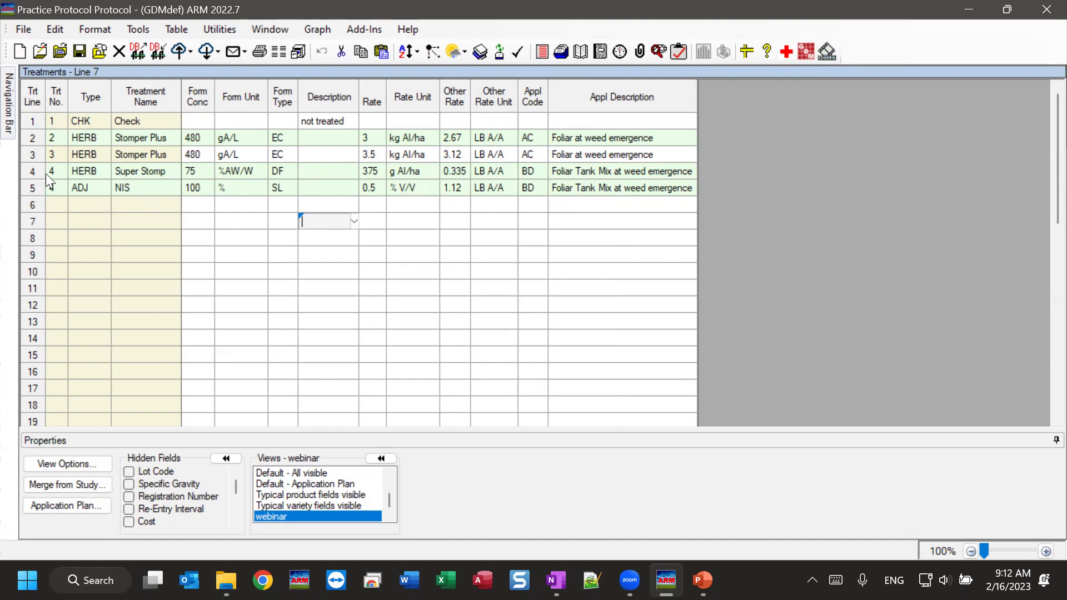
- Insert one new treatment starting at number 4, above Super Stomp, and set its type to HERB
left_click(145, 171)
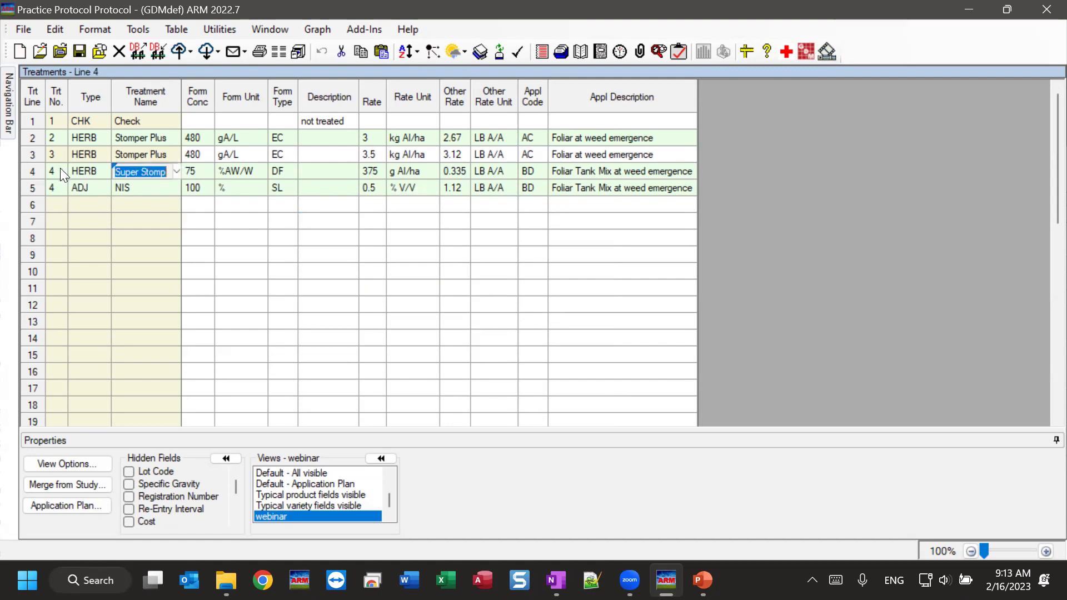
right_click(121, 171)
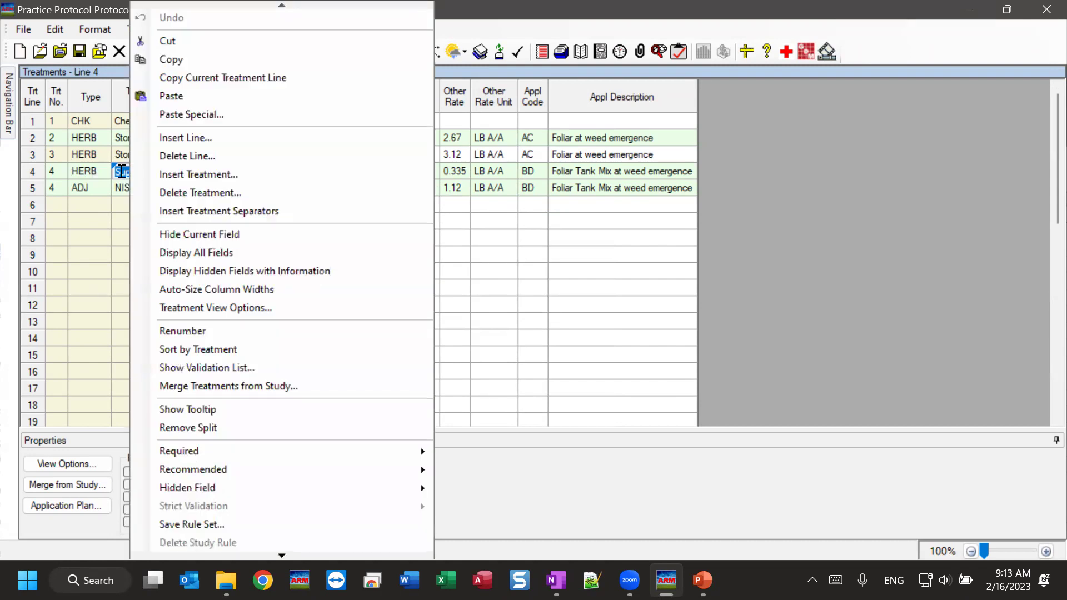
left_click(260, 177)
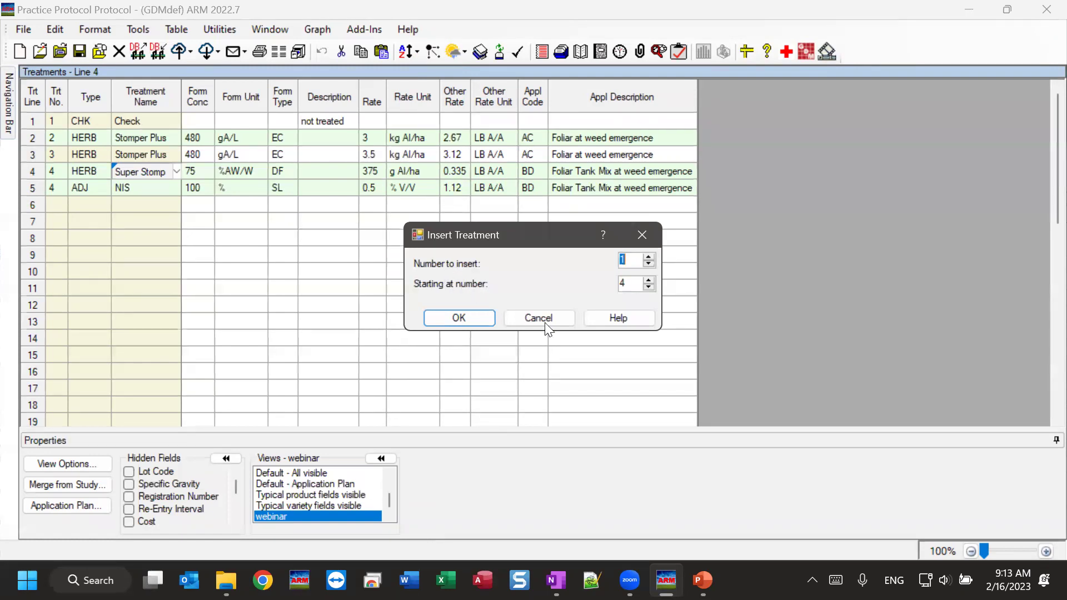
left_click(459, 318)
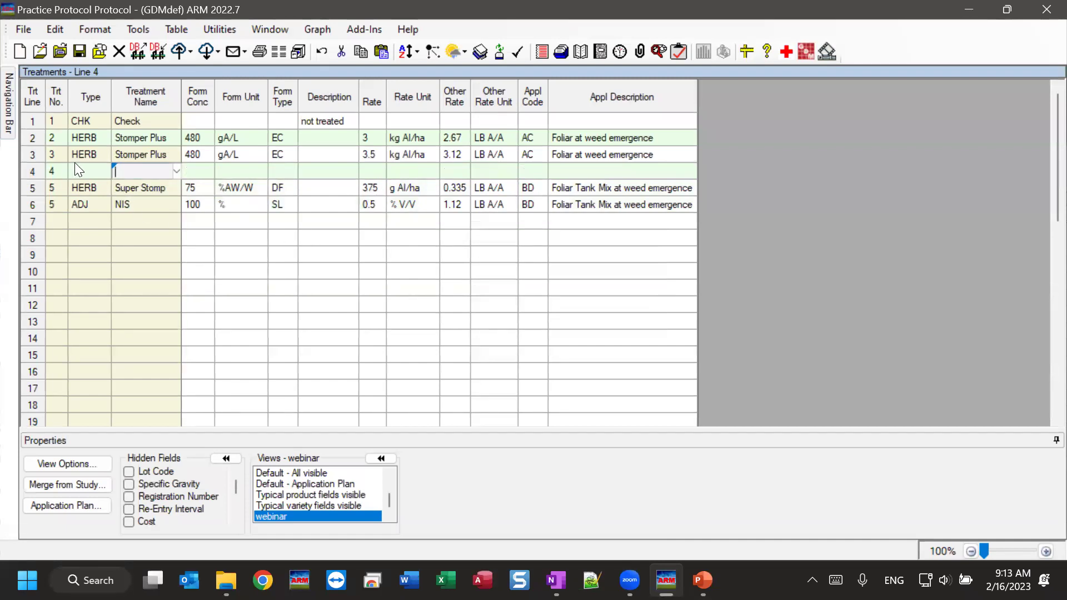
left_click(32, 155)
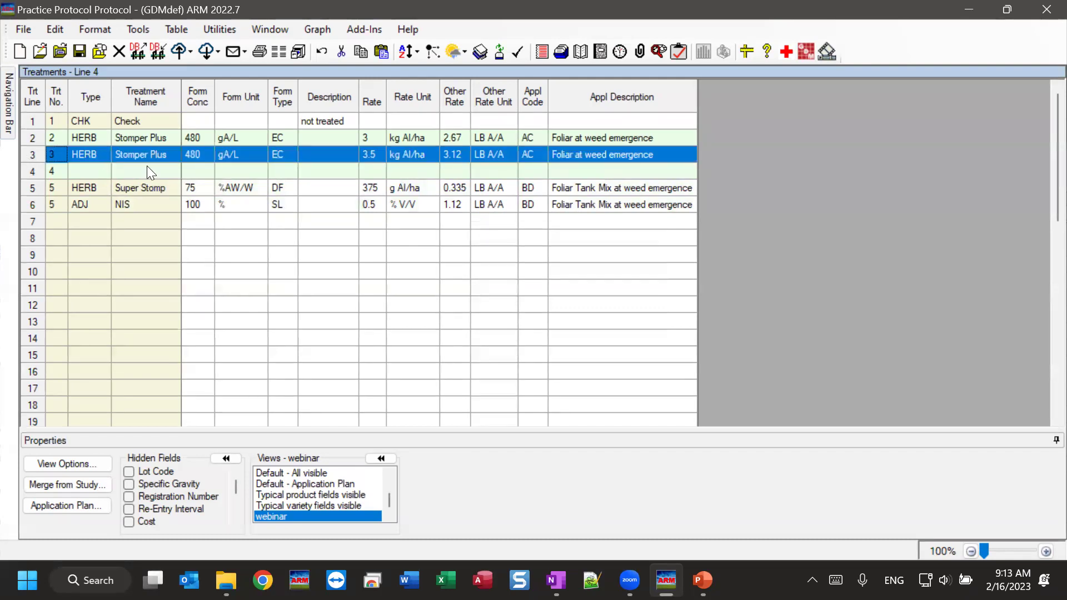
left_click(85, 169)
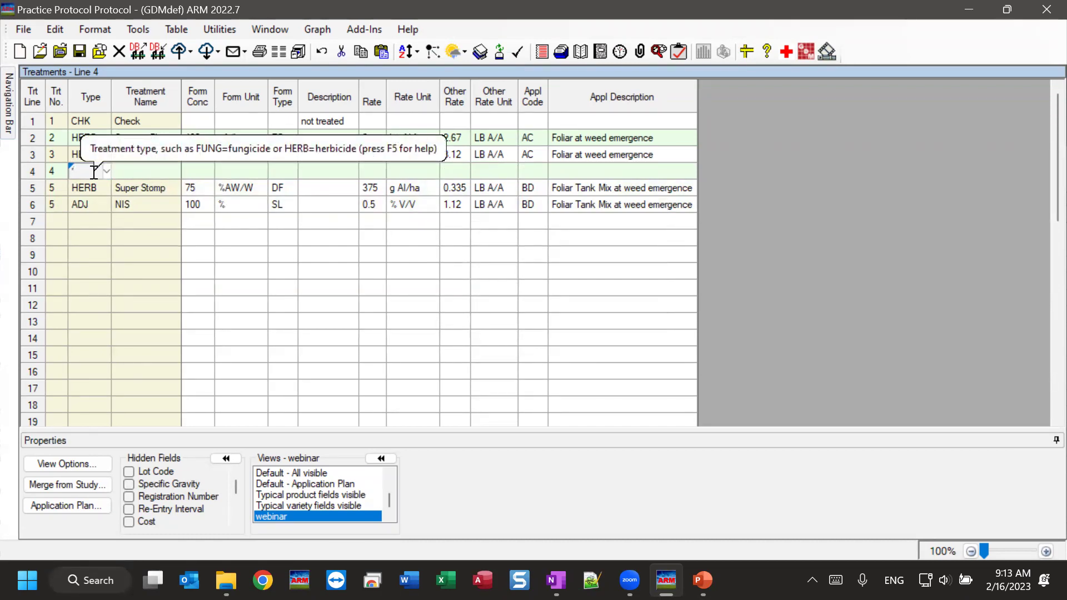
type("HERB")
key("Tab")
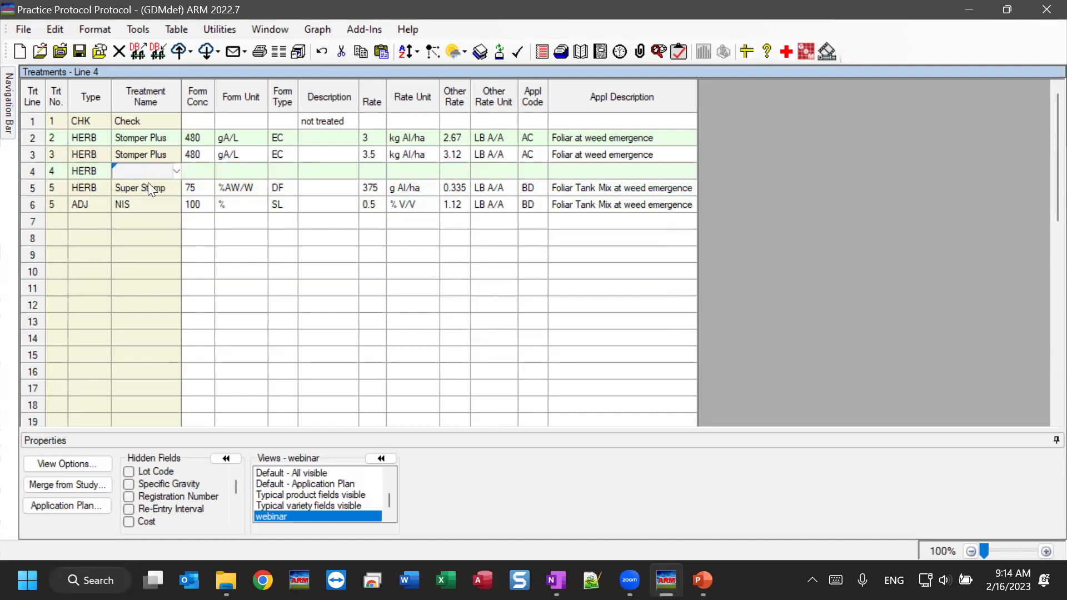
- Fill line 4 with Form Type EC, Rate Unit kg AI/ha, Other Rate Unit LB A/A and Appl Code AC
left_click(284, 169)
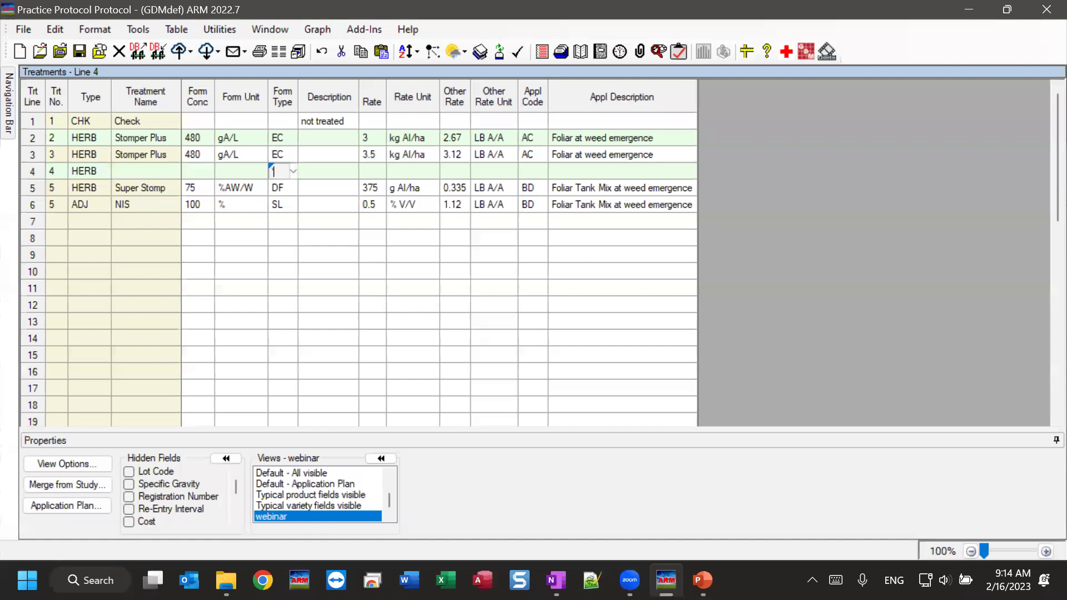
left_click(418, 172)
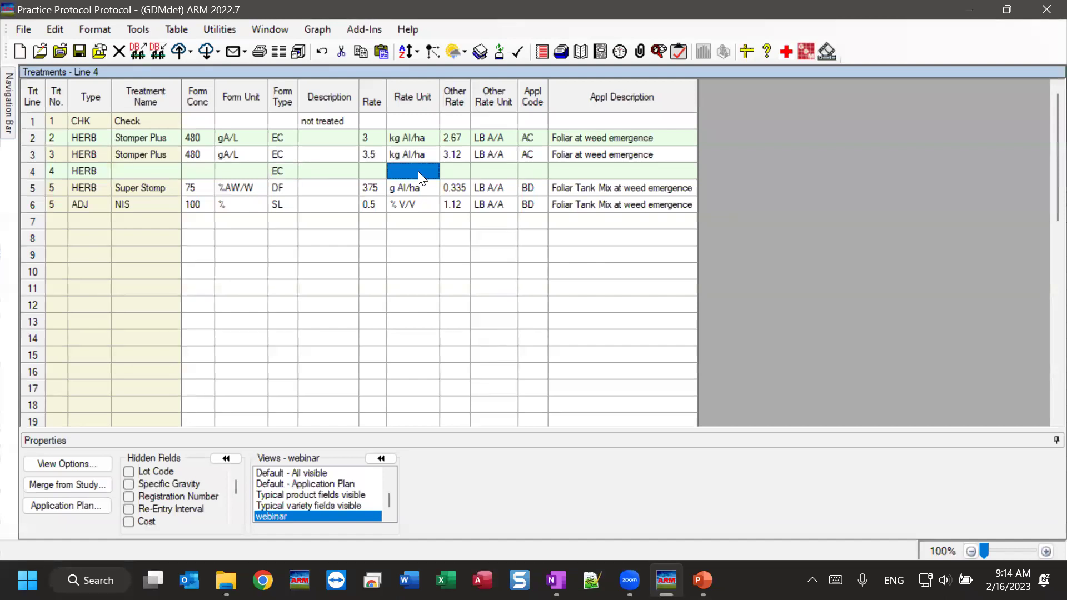
left_click(495, 173)
key("Tab")
type("AC")
key("Tab")
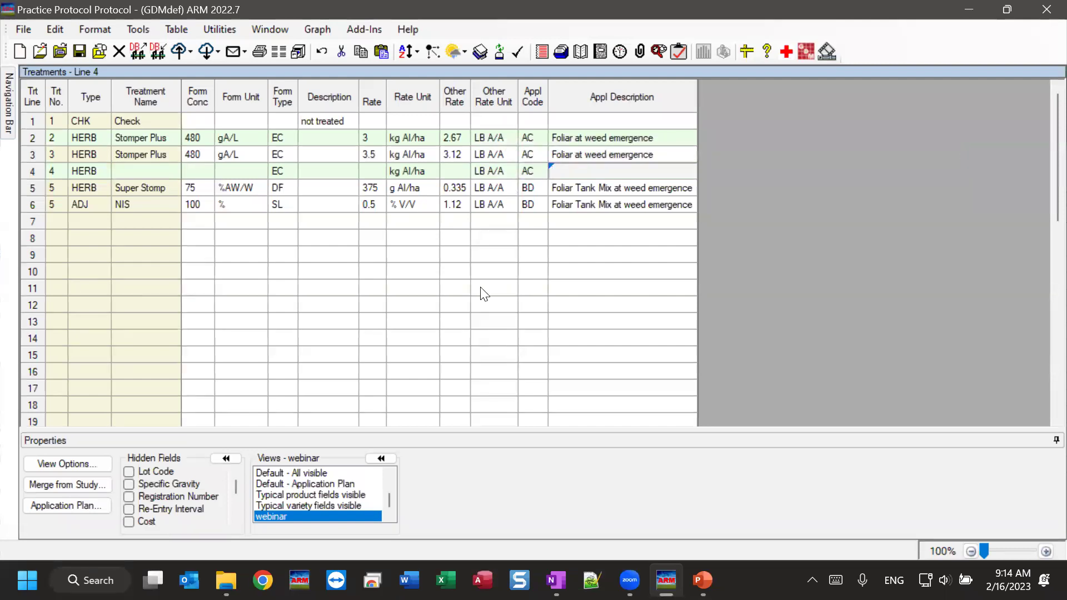
left_click(528, 170)
key("BackSpace")
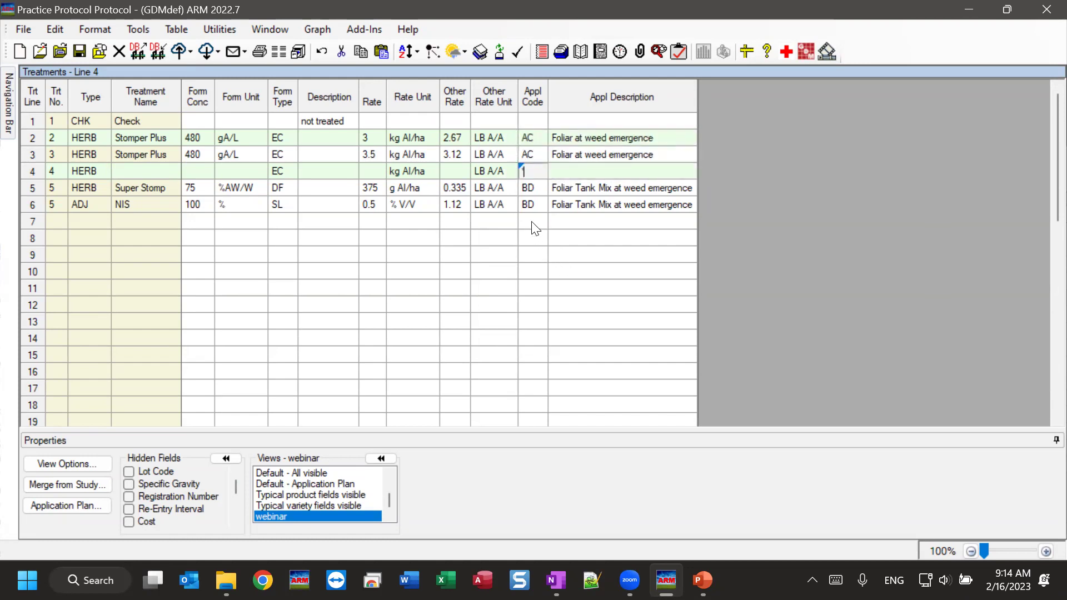
left_click(585, 168)
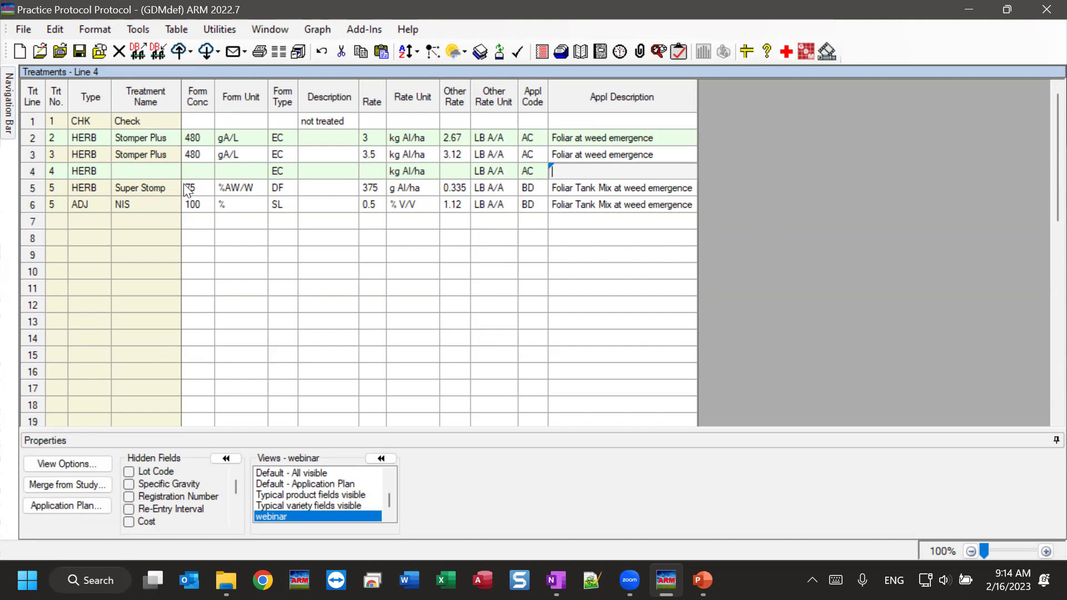
- Clear the line 4 entries from Form Type through Appl Code
left_click_drag(287, 177, 523, 177)
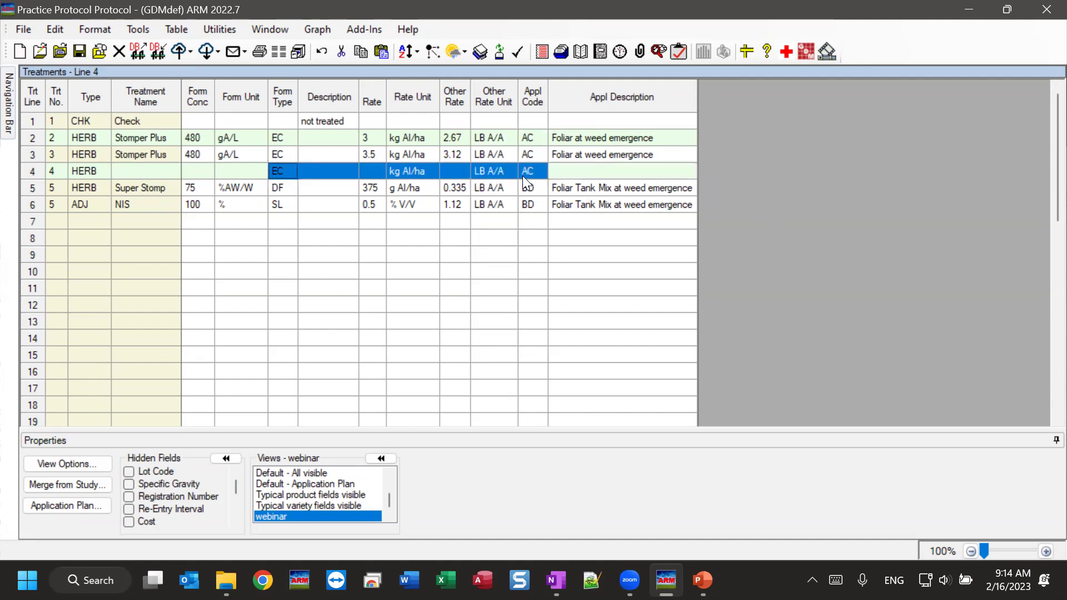
key("Delete")
- Repeat the Stomper Plus product and its details from line 3 in line 4, and set the line 4 rate to 4
left_click(152, 170)
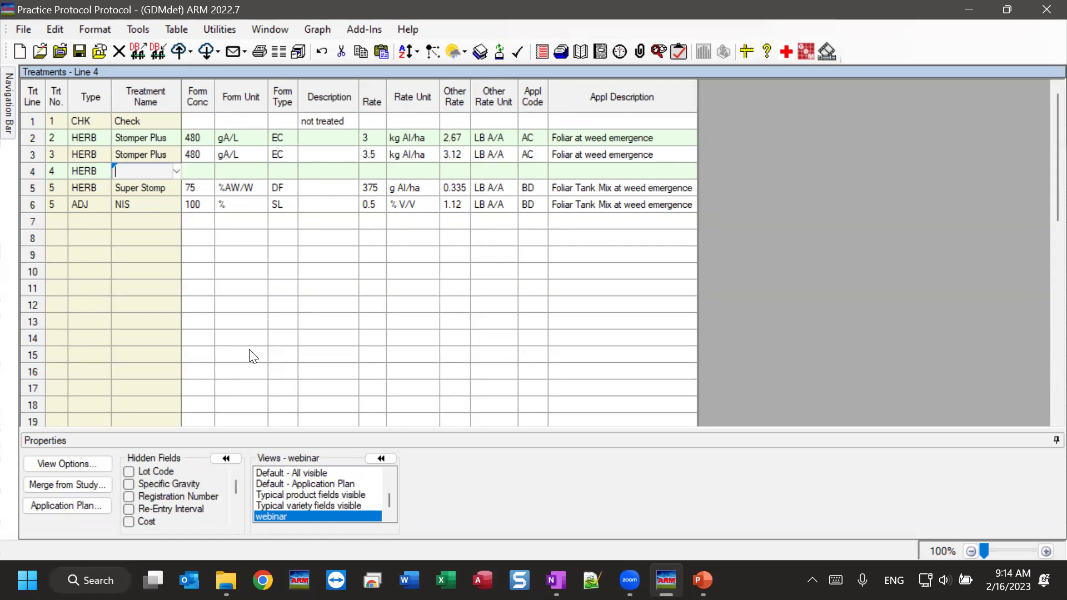
type("\"")
key("Tab")
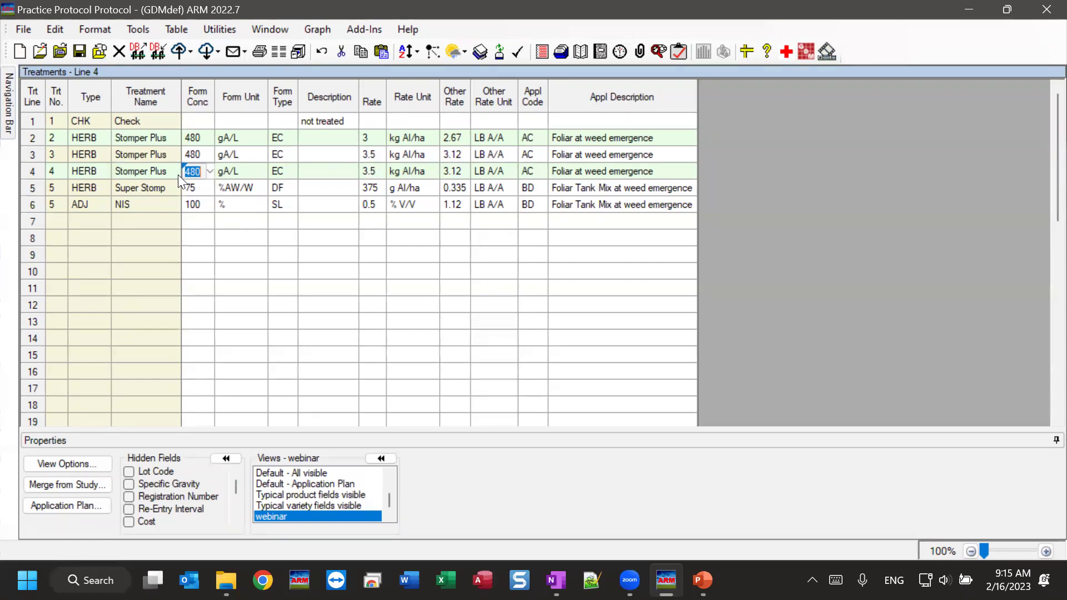
left_click(374, 171)
type("4")
key("Tab")
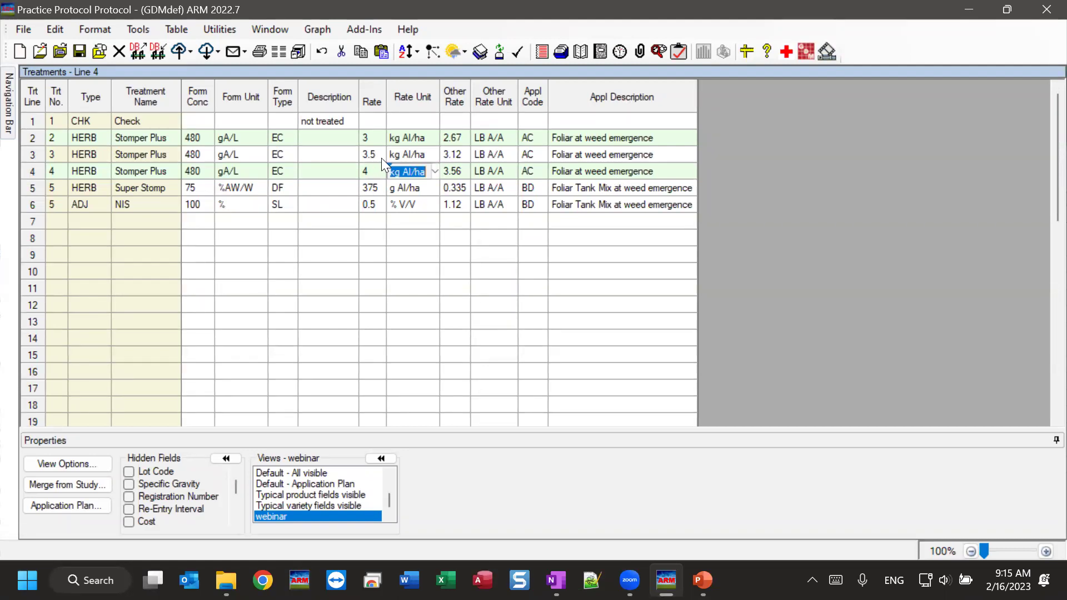
- Re-enter the treatment name on line 4 by repeating the entry from the line above
left_click(161, 167)
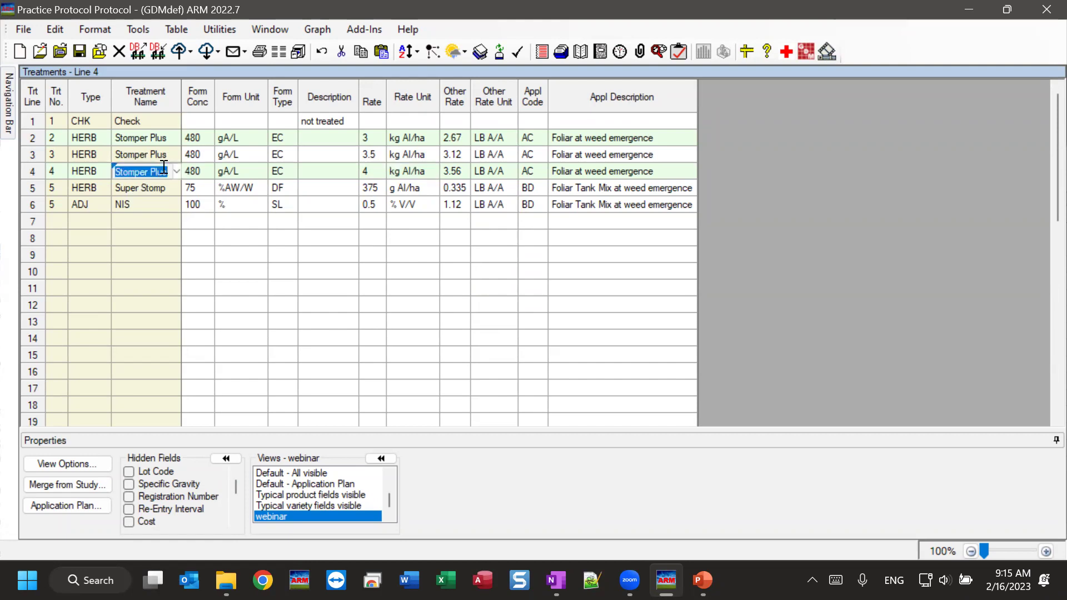
type("\"")
key("Tab")
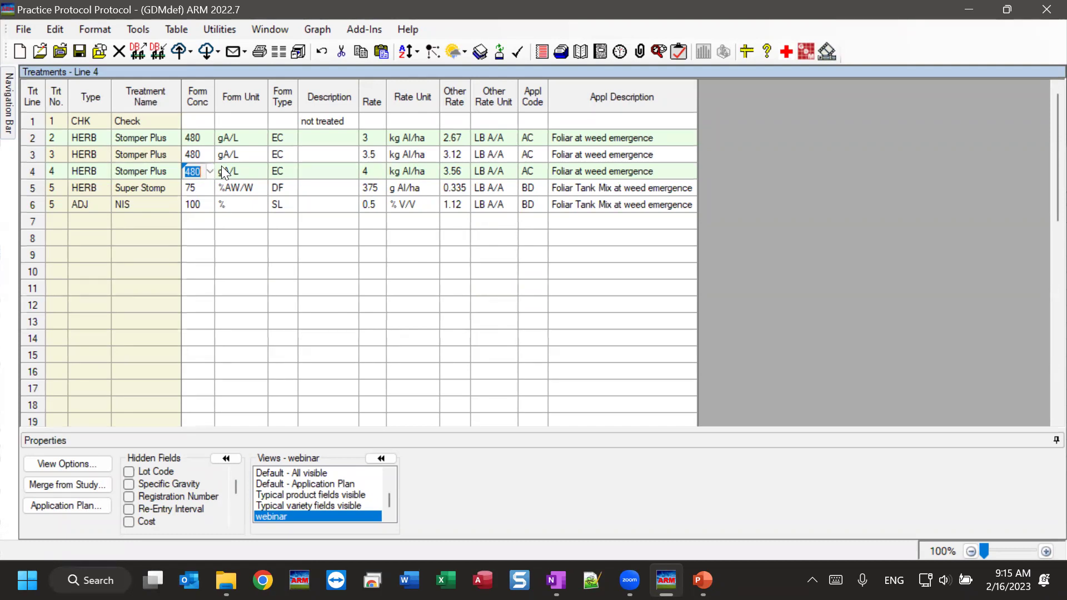
- Insert treatment separators to place blank lines between the treatments in the grid
left_click(160, 172)
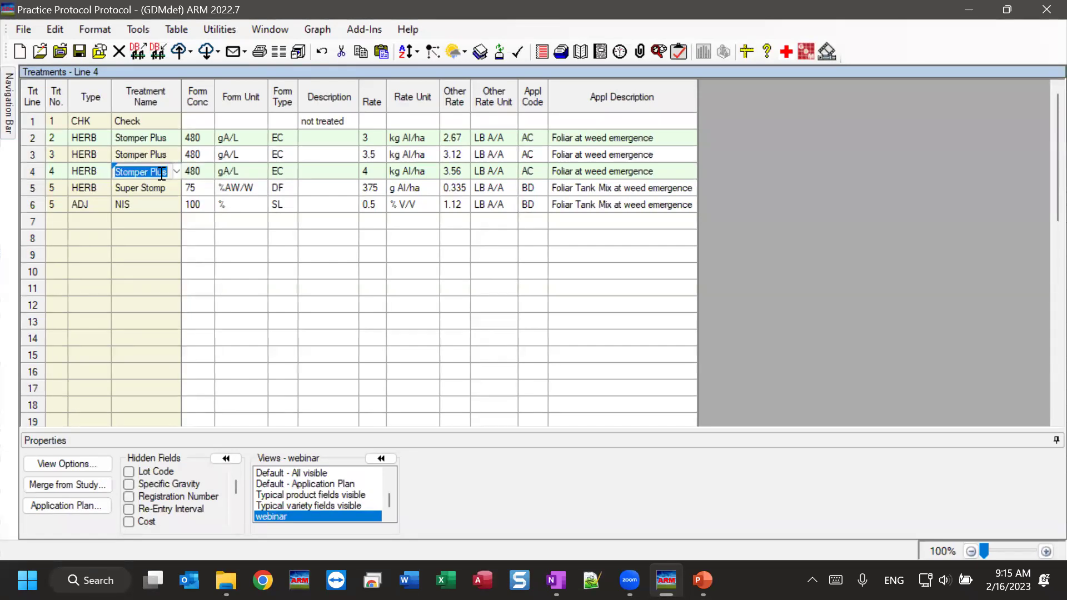
right_click(161, 173)
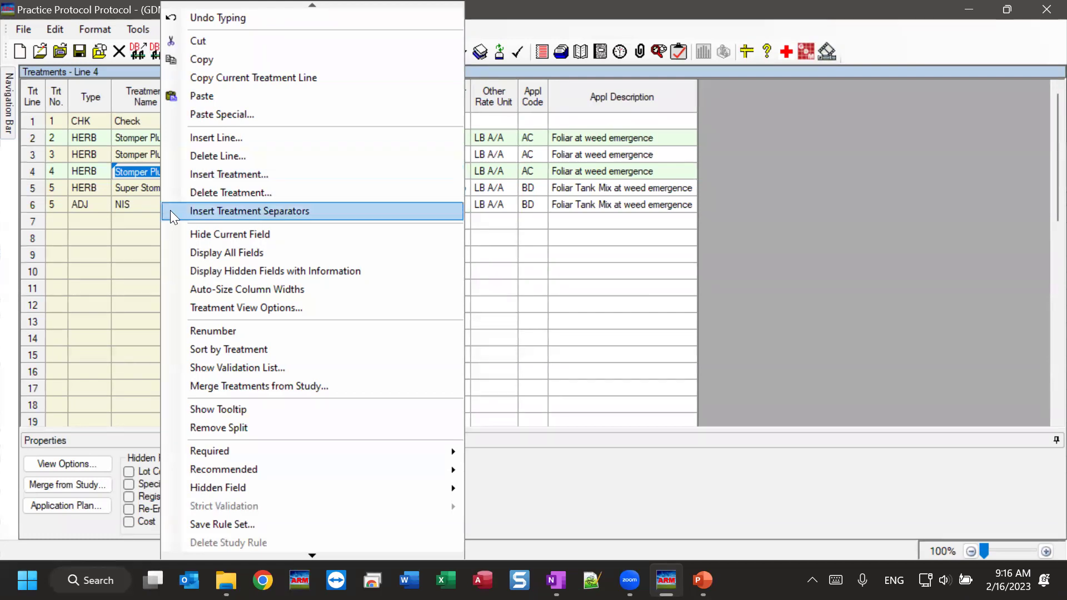
left_click(297, 210)
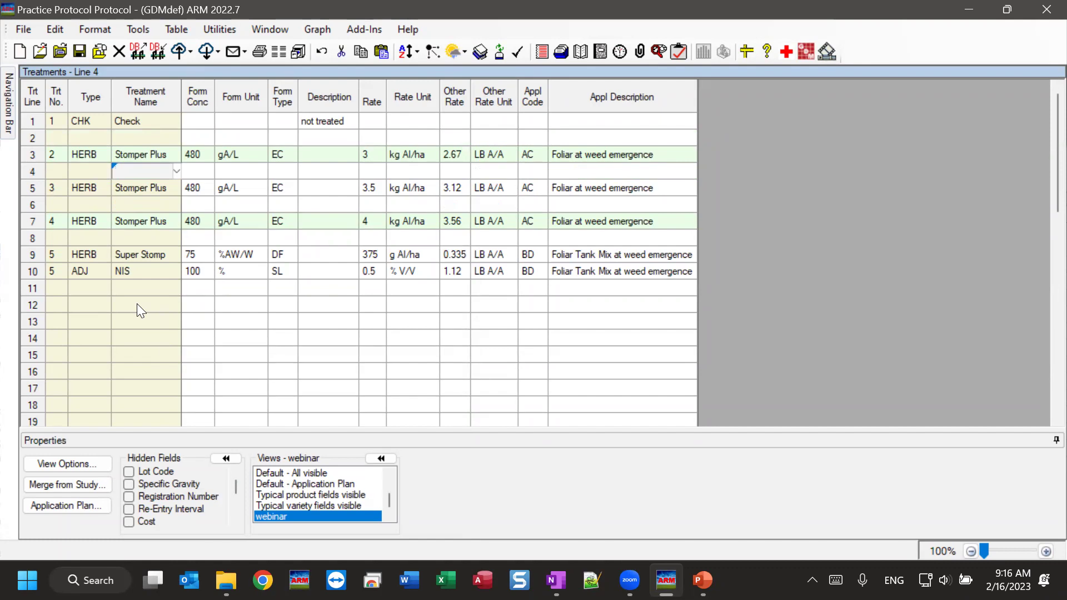
left_click(95, 135)
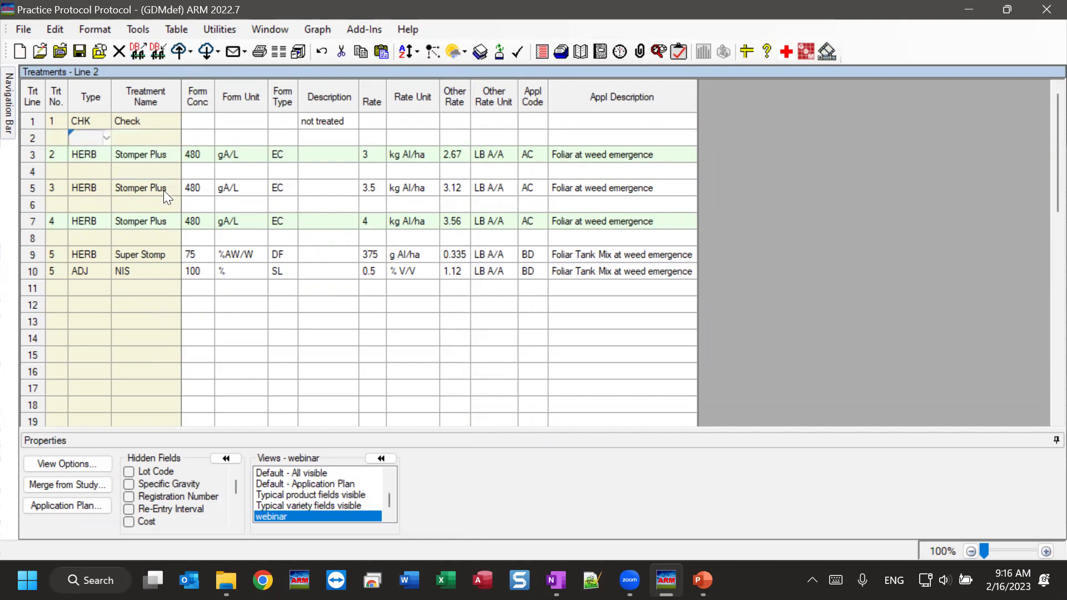
left_click(144, 284)
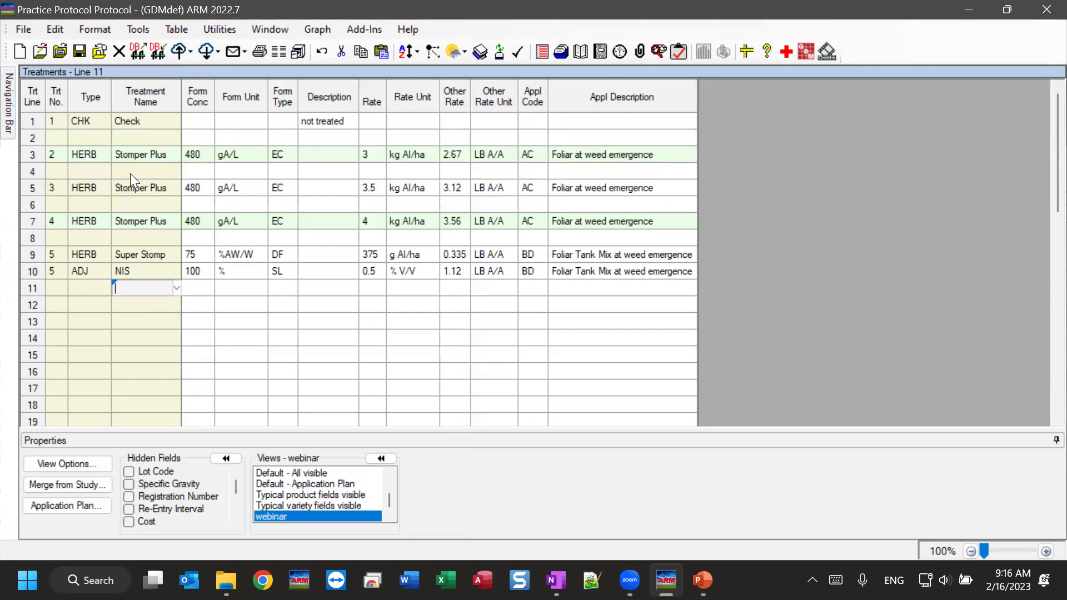
left_click(54, 173)
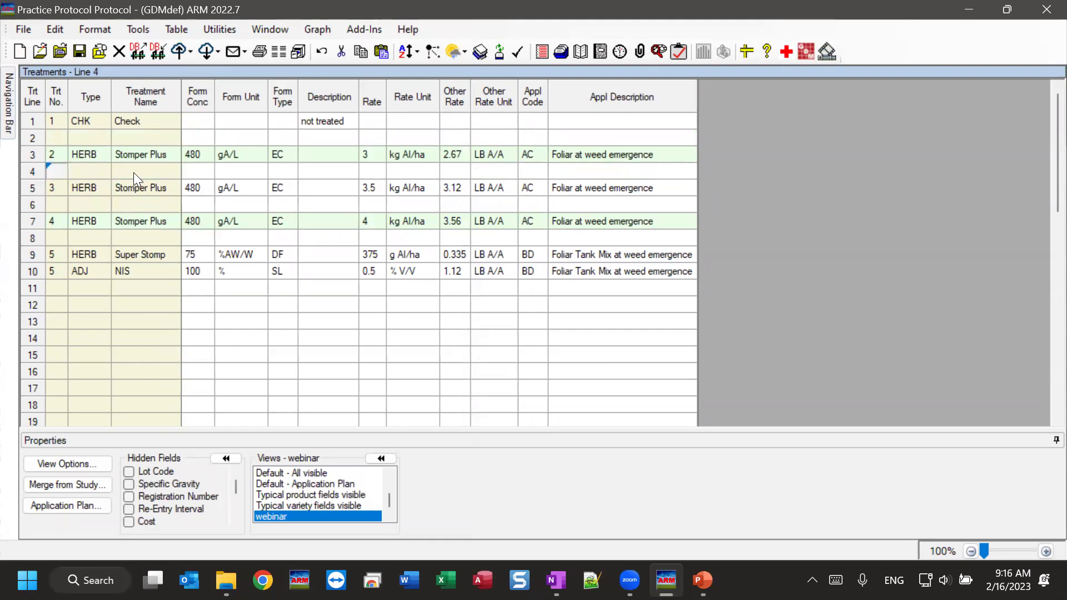
- Fill in the blank line 4 with treatment number 2 and the type ADJ (Adjuvant)
type("2")
left_click(91, 171)
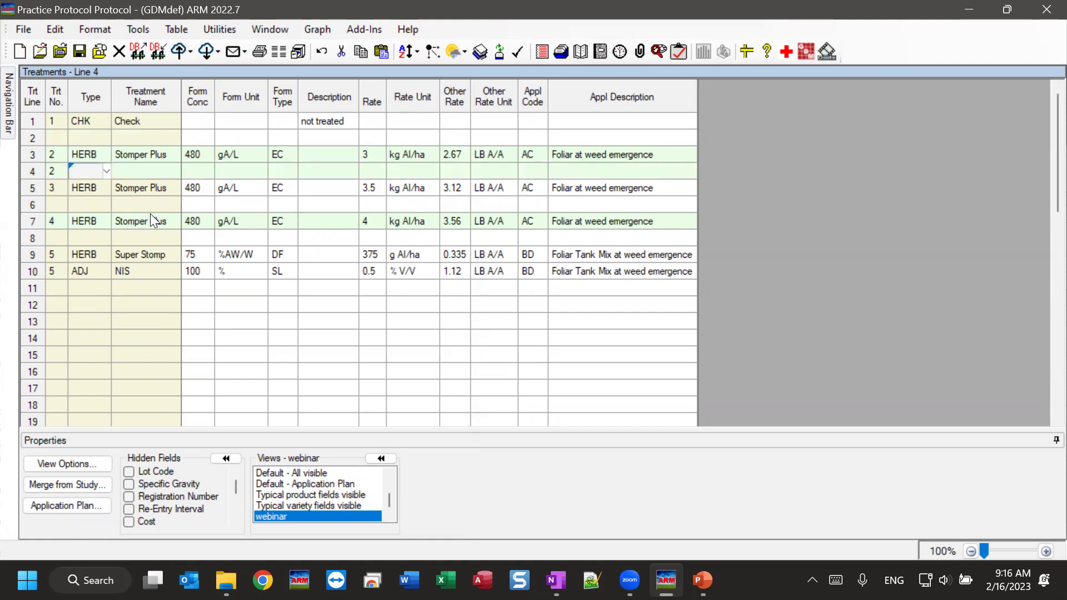
key("alt+Down")
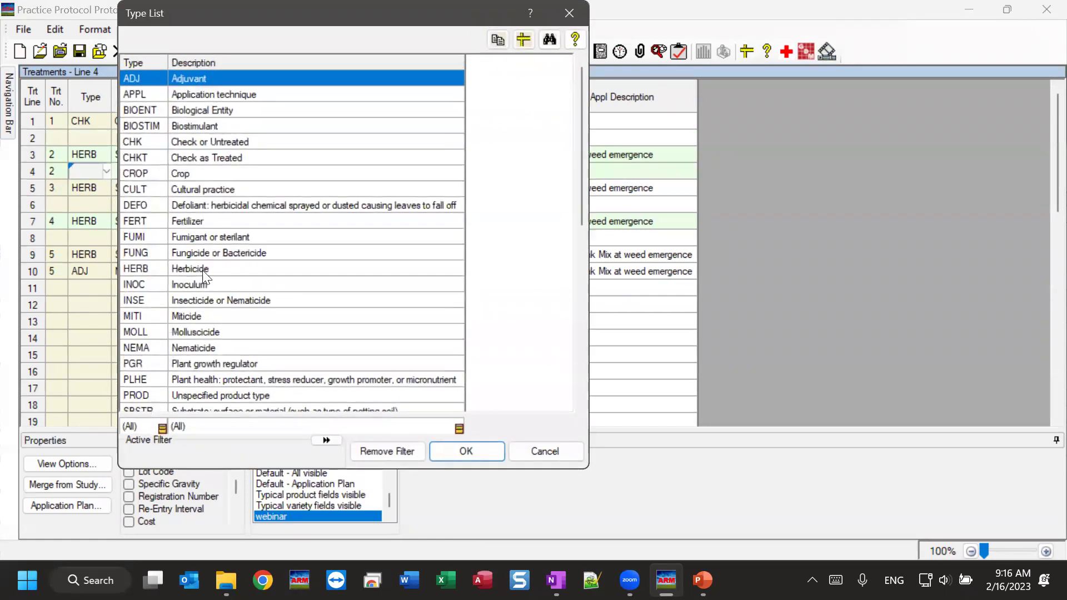
left_click(469, 453)
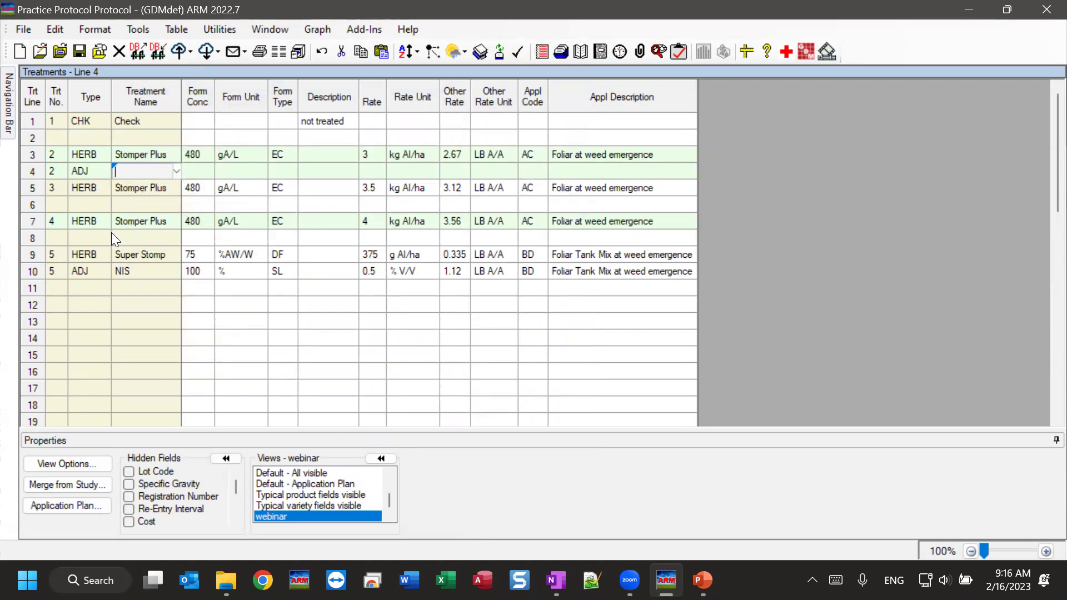
left_click(142, 306)
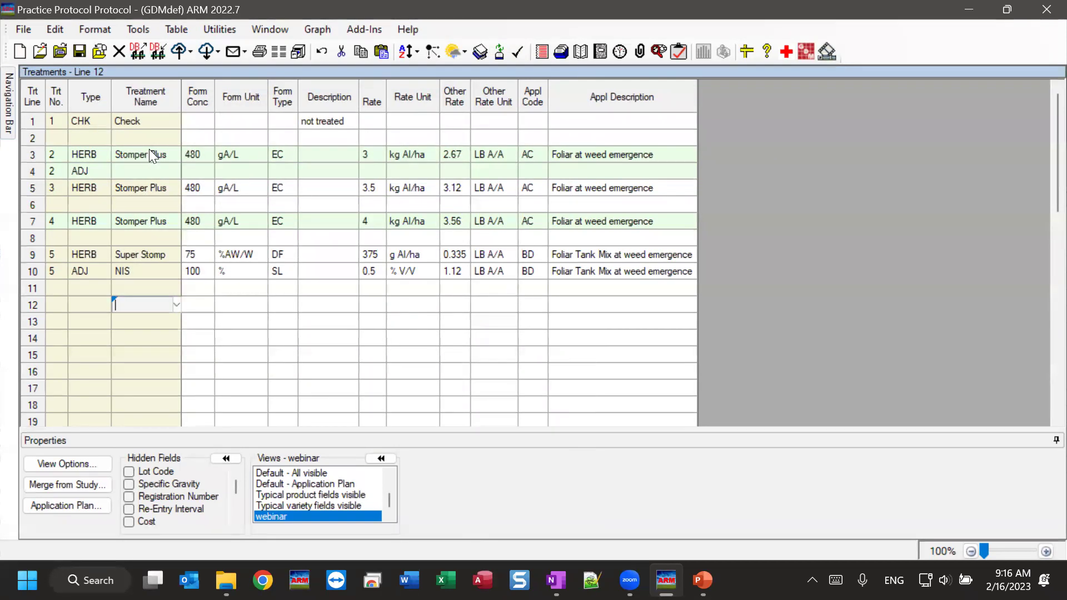
- View the protocol's Assessment Data and return to the Treatments grid
mouse_move(12, 127)
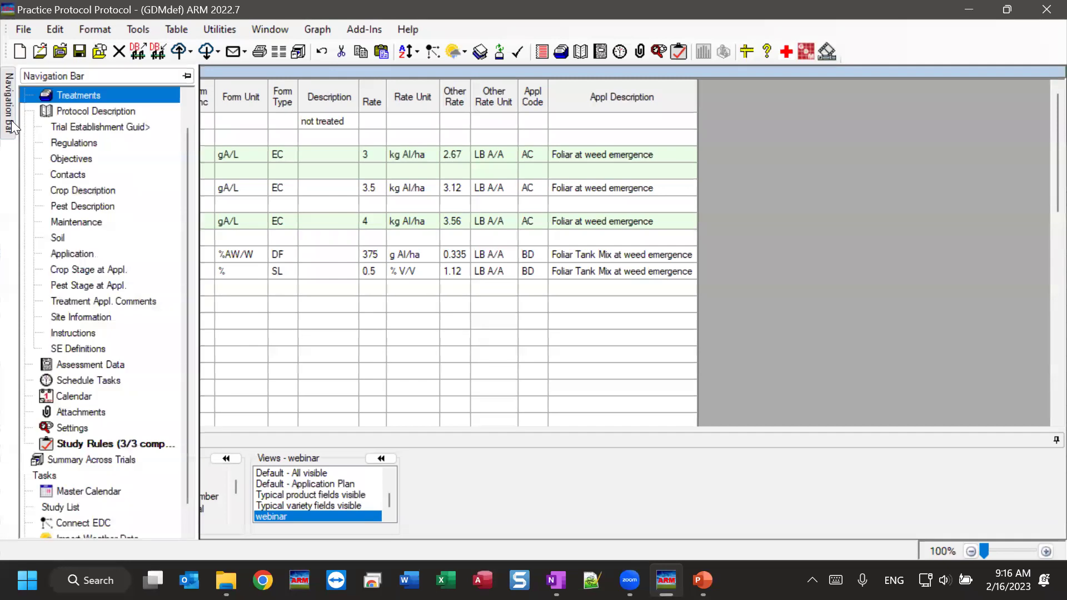
left_click(83, 364)
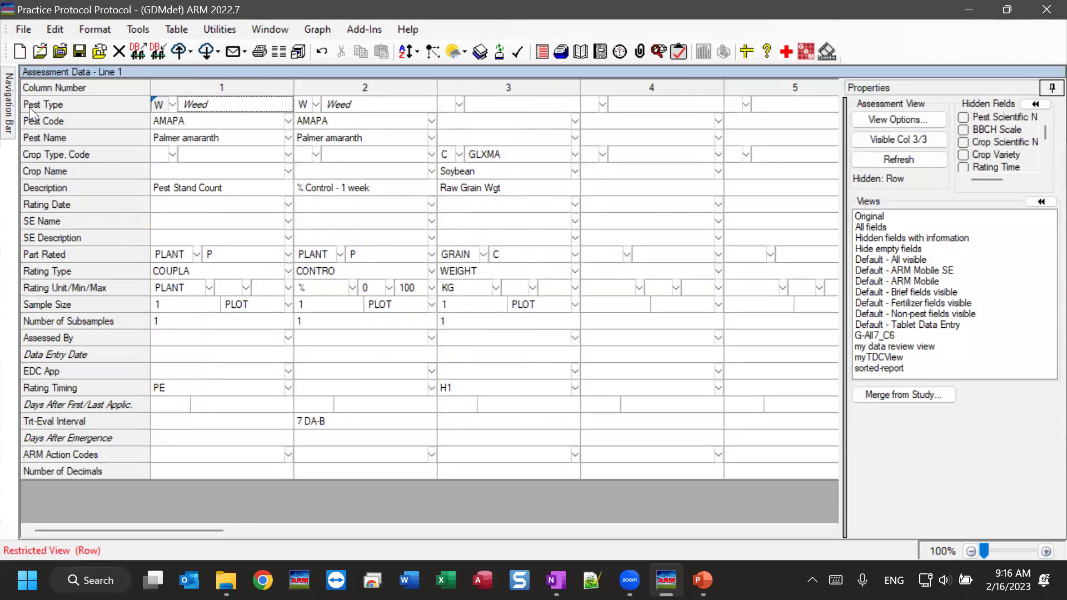
mouse_move(6, 110)
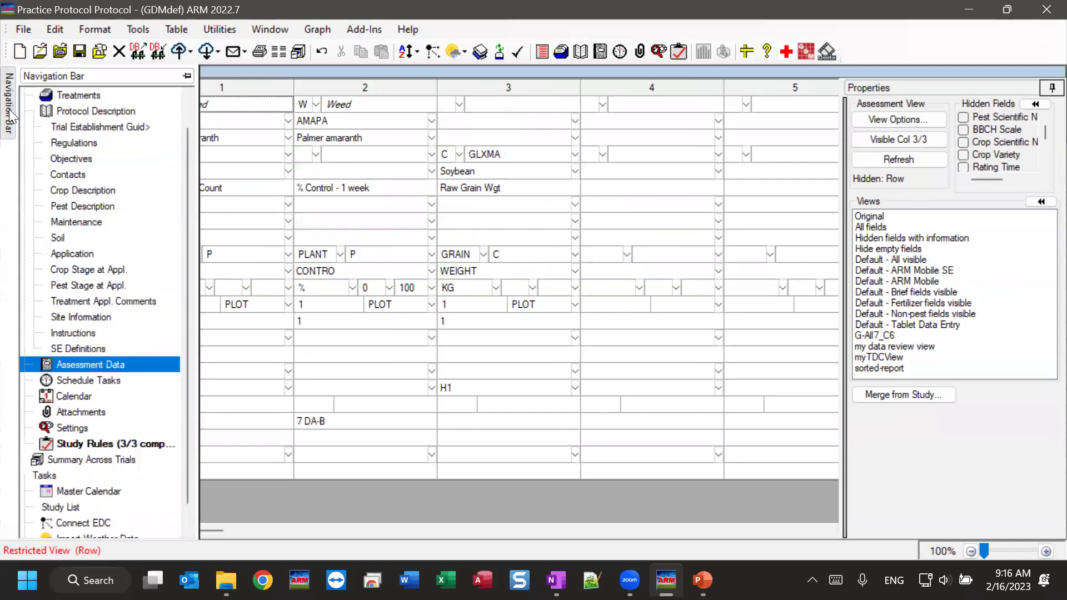
left_click(77, 96)
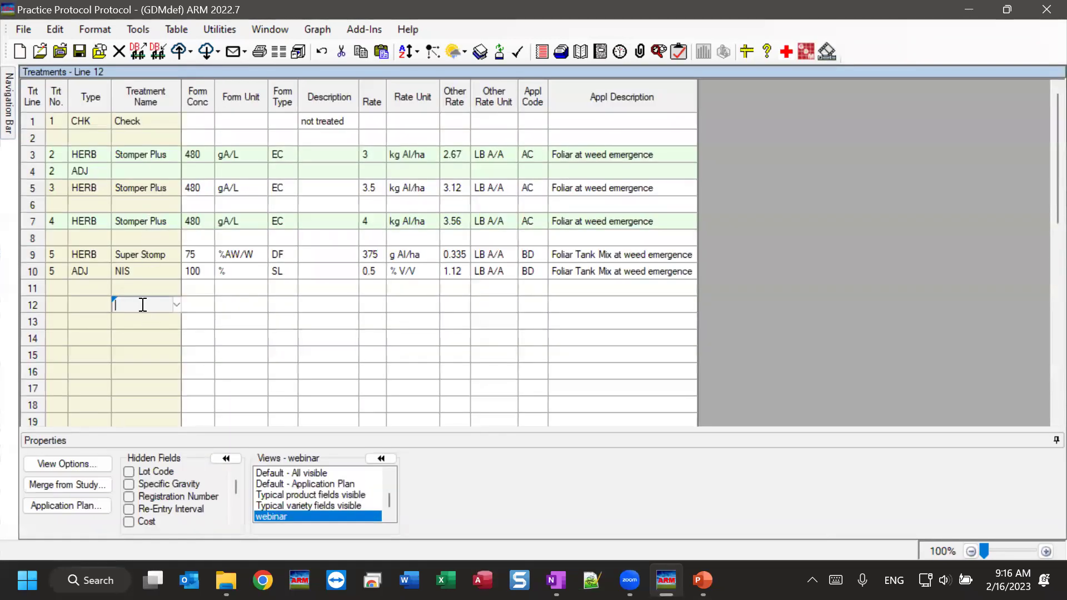
right_click(142, 305)
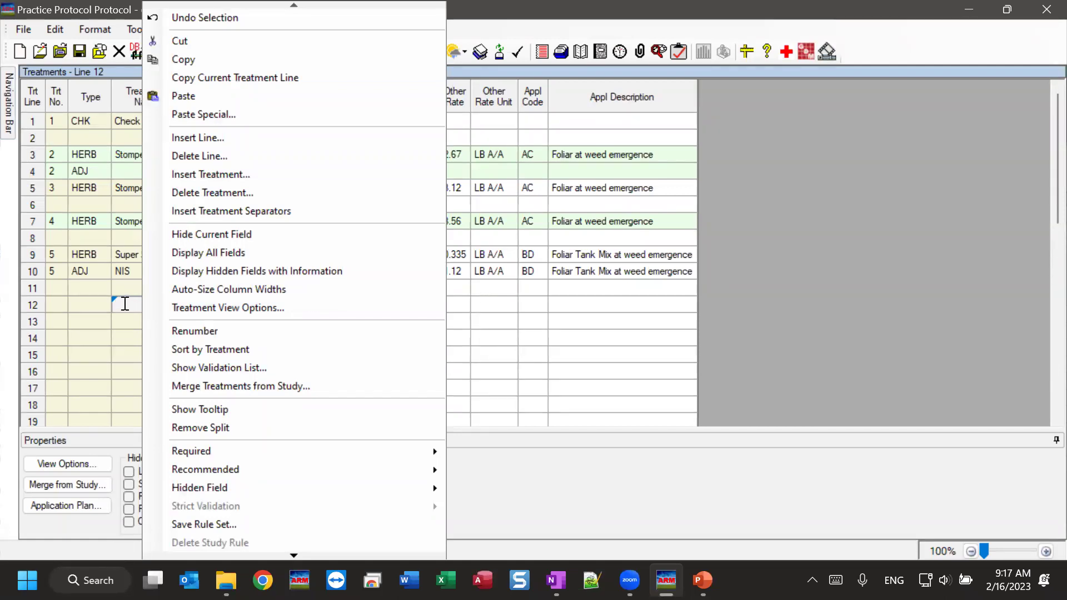
key("Escape")
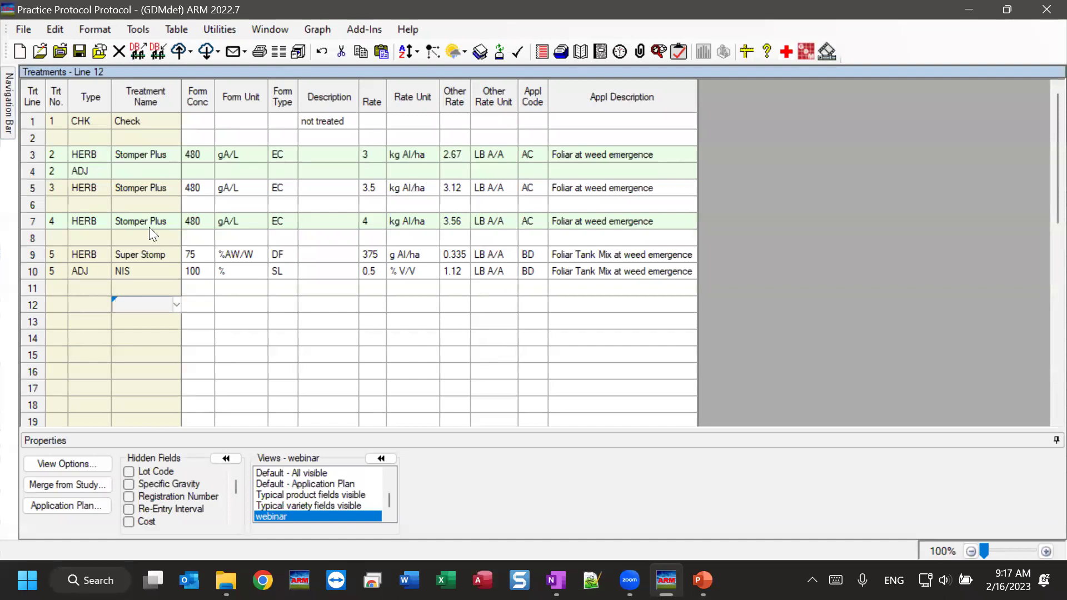
left_click_drag(48, 203, 475, 206)
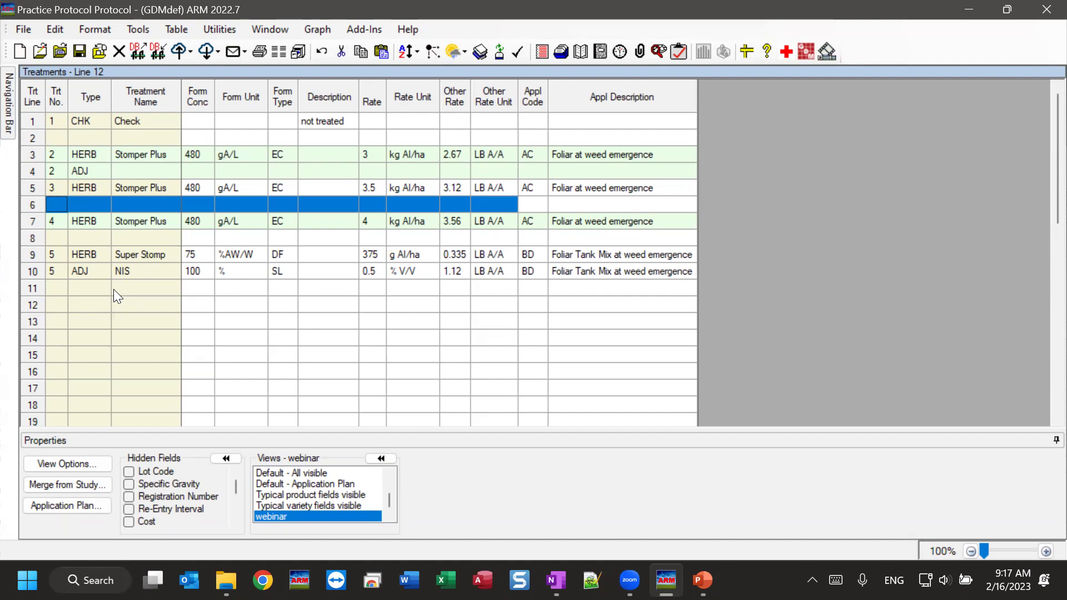
left_click(125, 306)
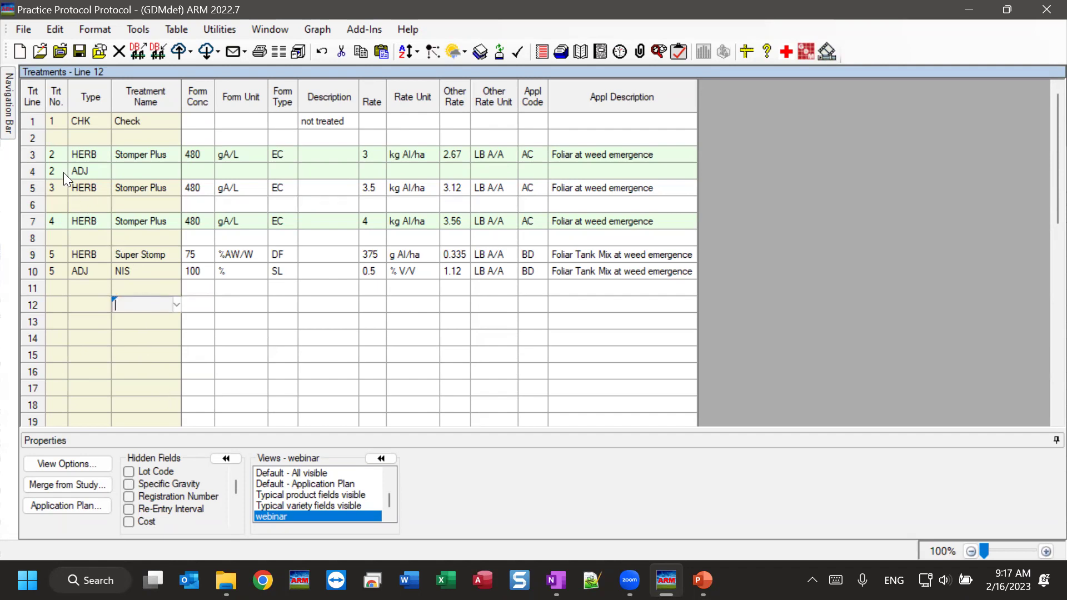
- Clear the type and treatment number on line 4 and delete that treatment line
left_click(78, 172)
key("Delete")
left_click(49, 172)
key("Delete")
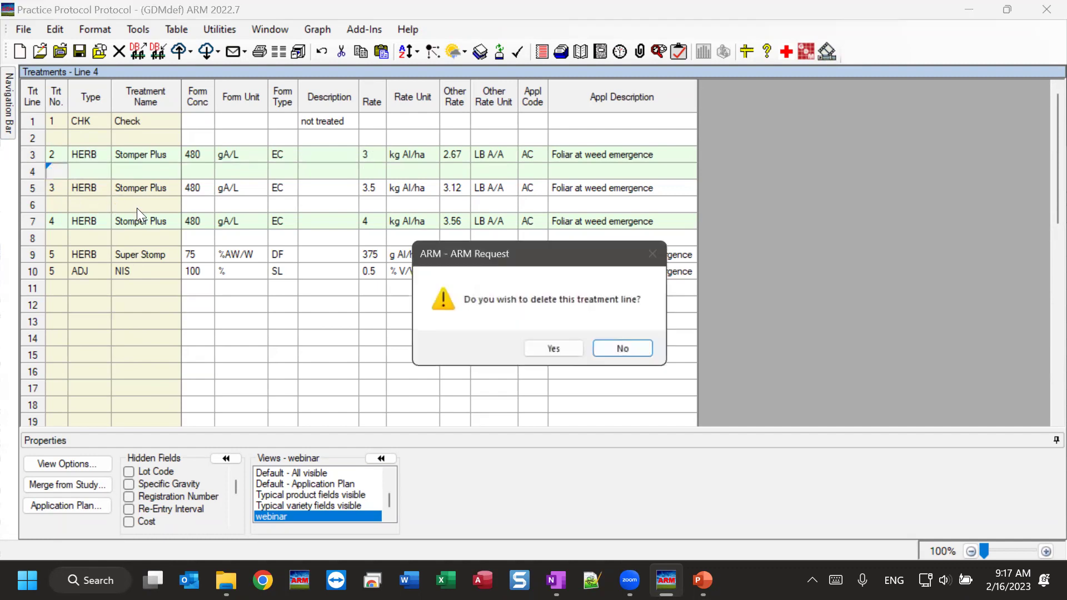
left_click(556, 349)
- Delete the remaining blank separator lines between the treatments one at a time: line 5, line 6 and line 2
left_click(79, 192)
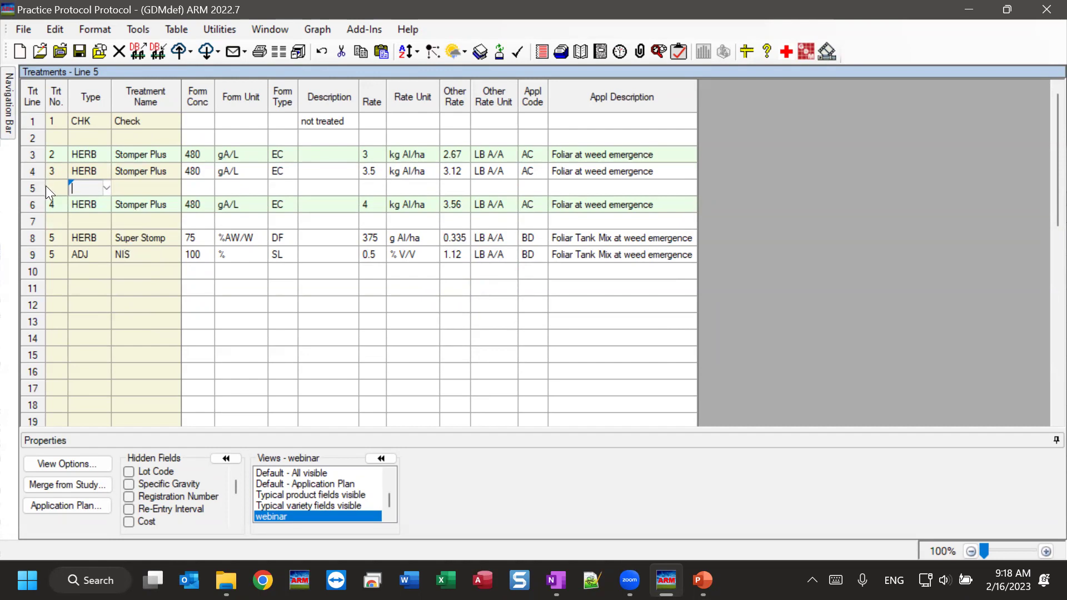
right_click(78, 188)
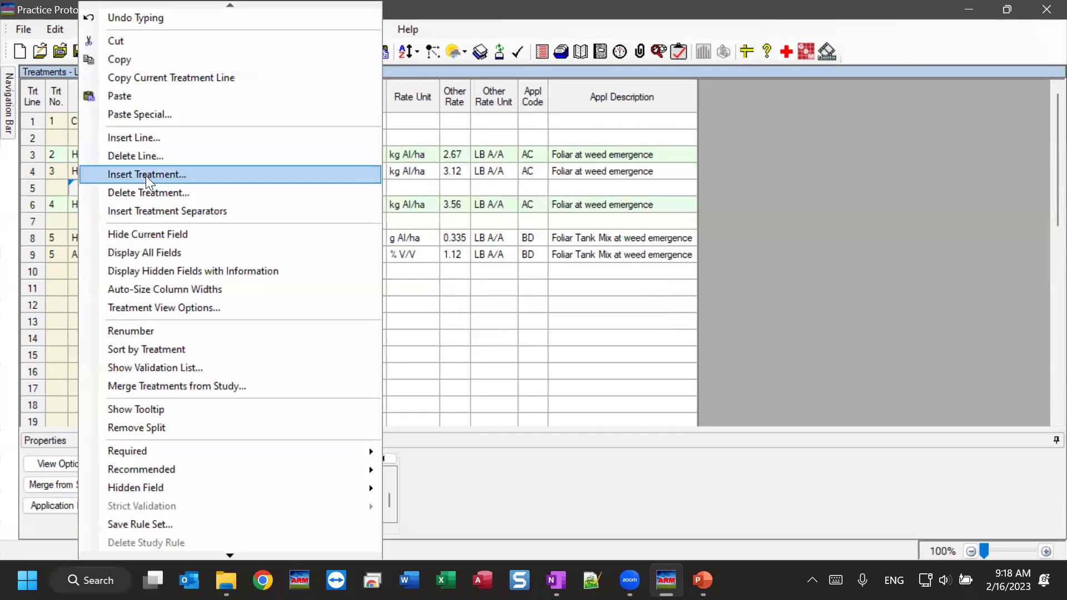
left_click(123, 156)
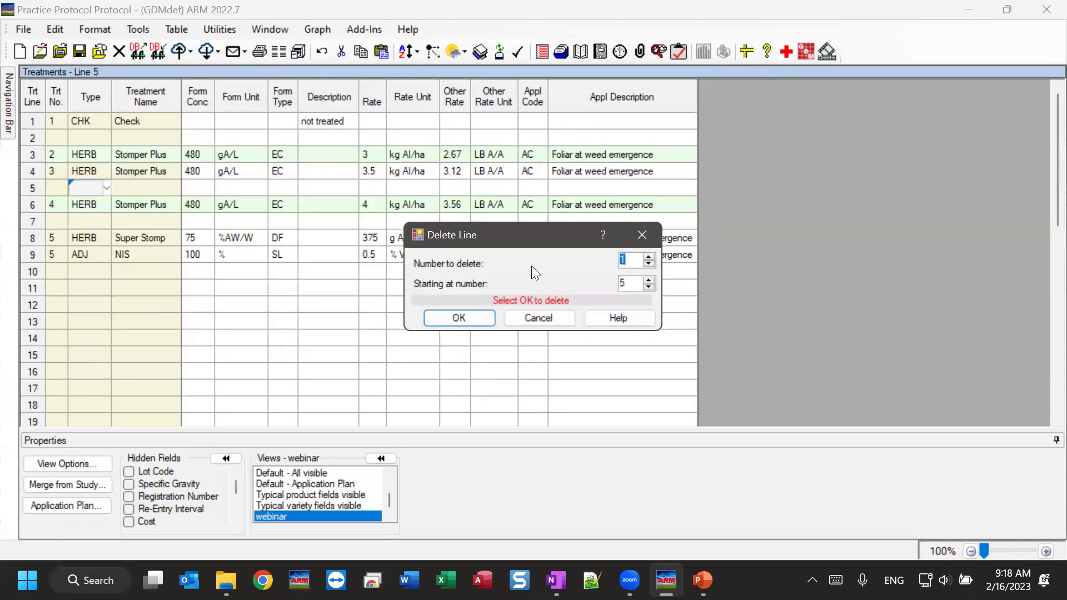
left_click(458, 318)
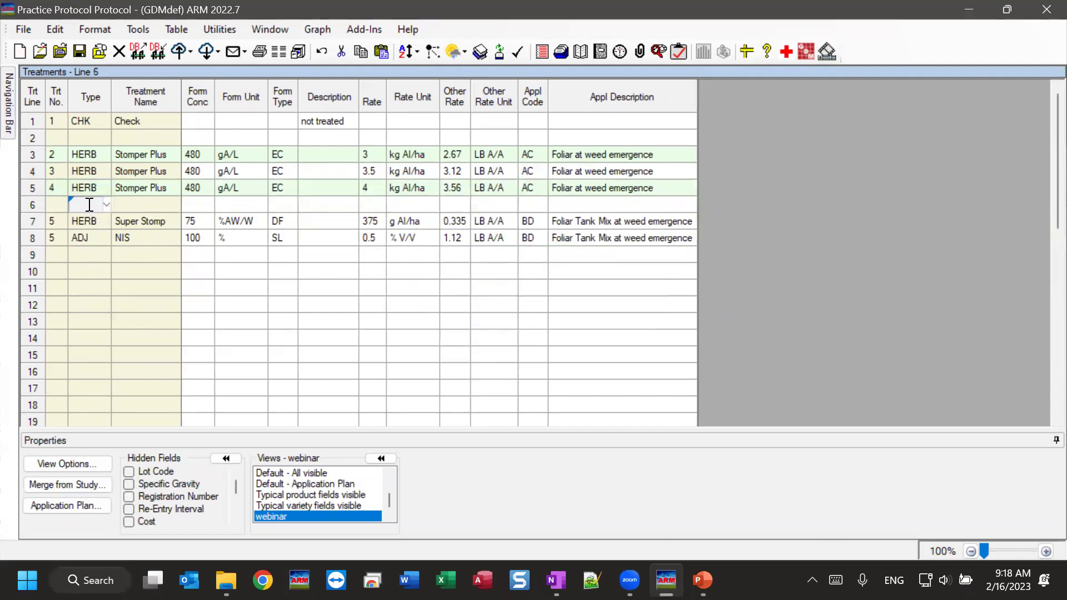
right_click(86, 204)
left_click(172, 159)
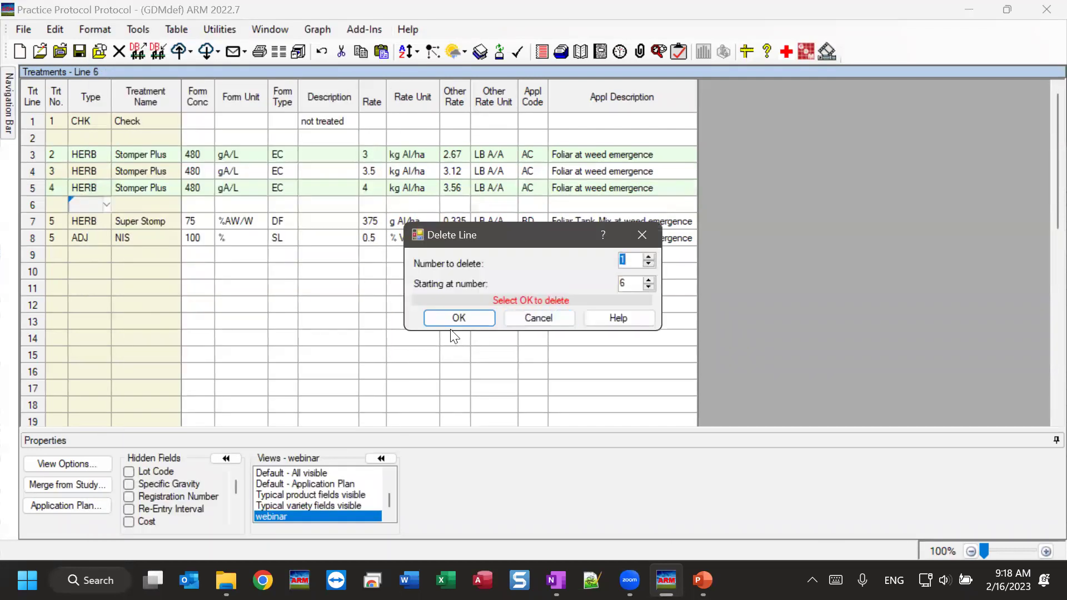
left_click(458, 318)
left_click(89, 138)
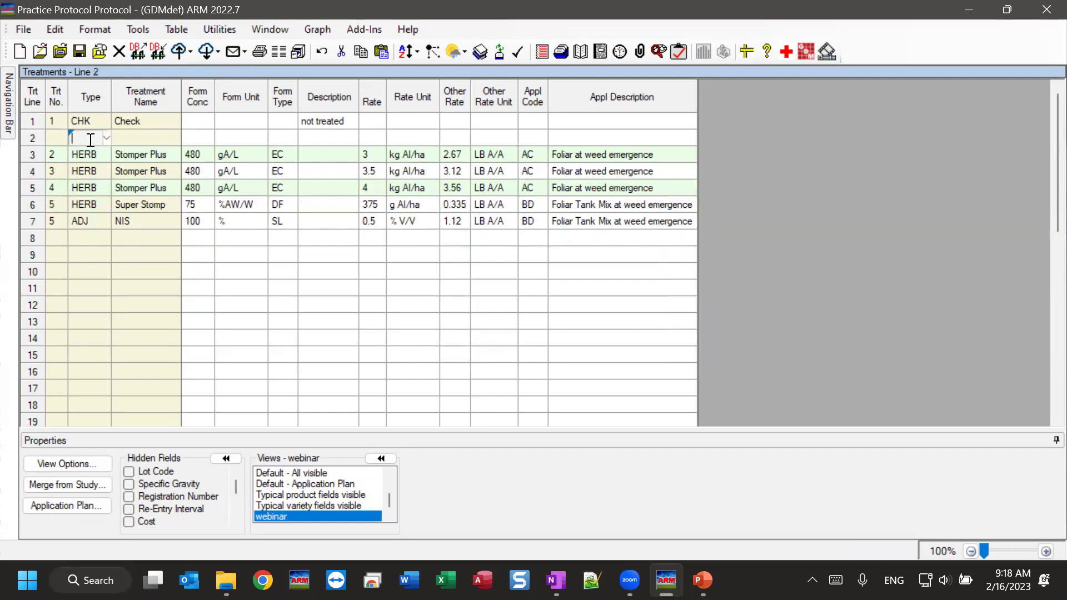
right_click(91, 139)
left_click(182, 157)
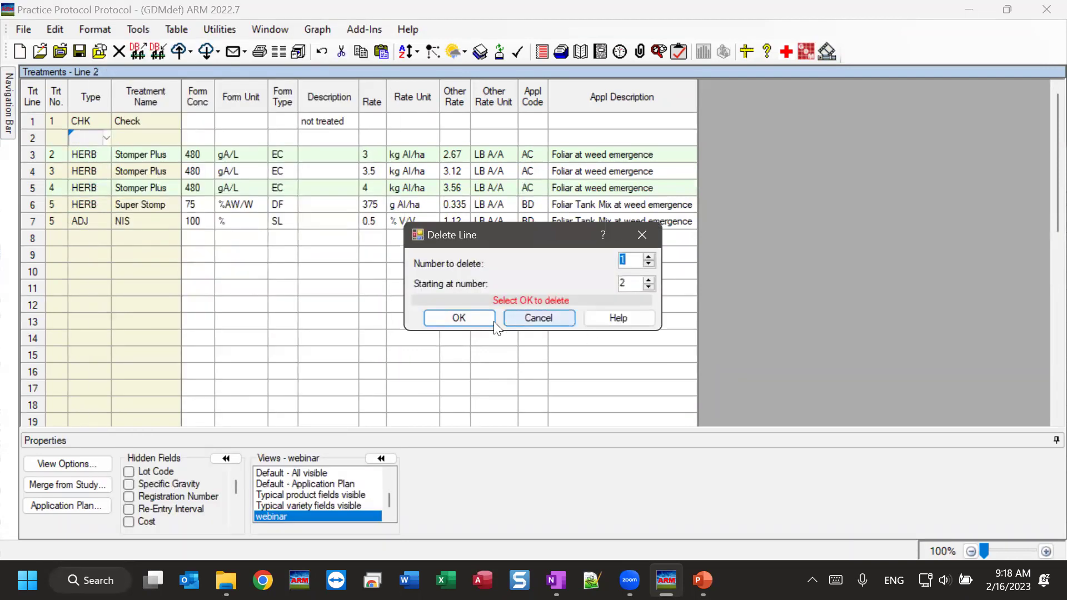
left_click(470, 316)
left_click(87, 237)
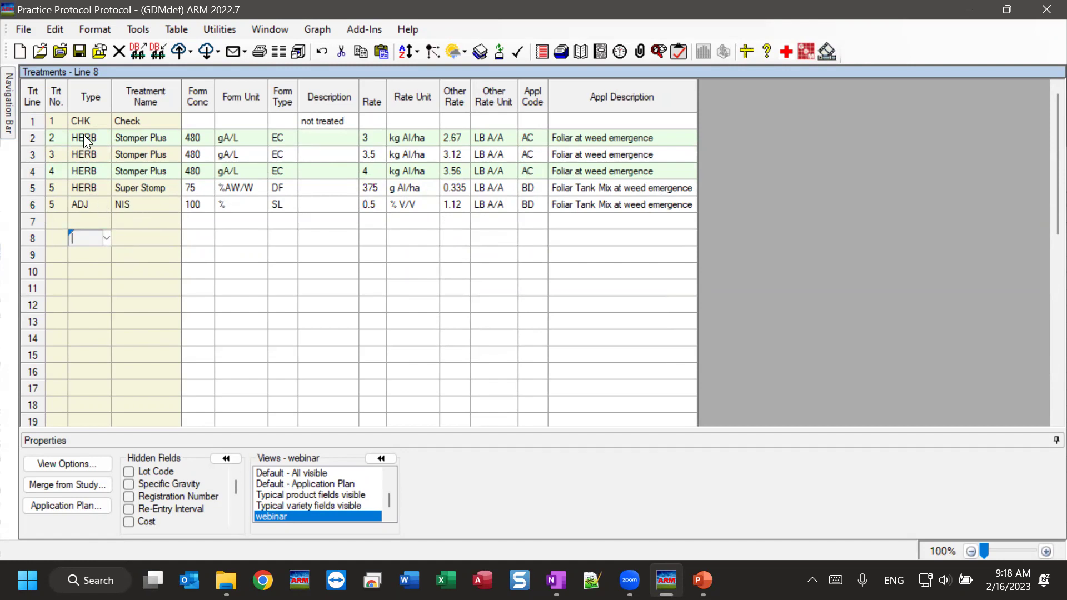
left_click(94, 206)
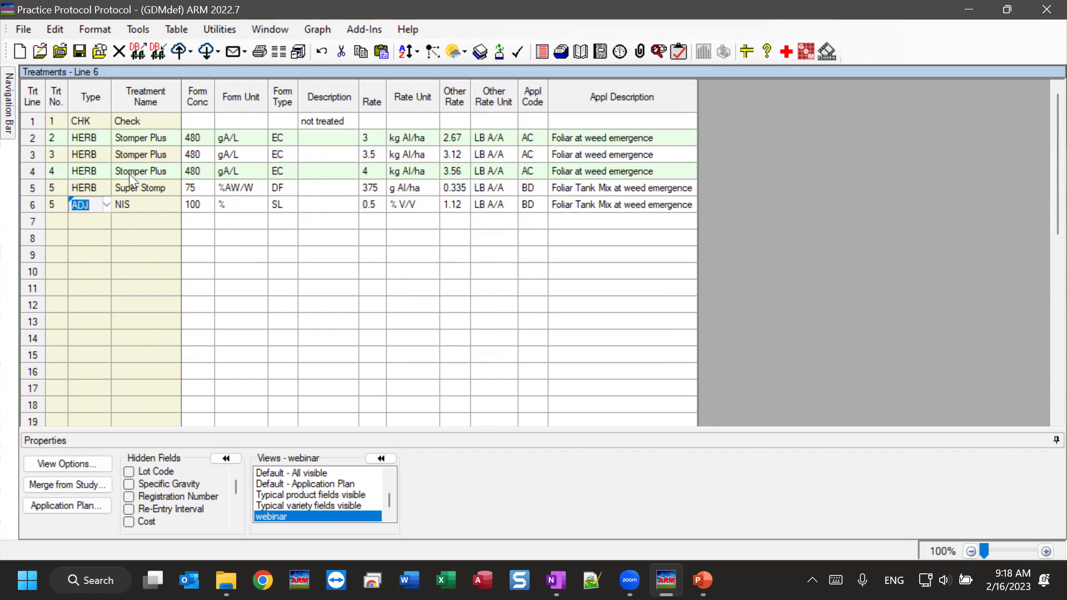
left_click(135, 205)
left_click(195, 205)
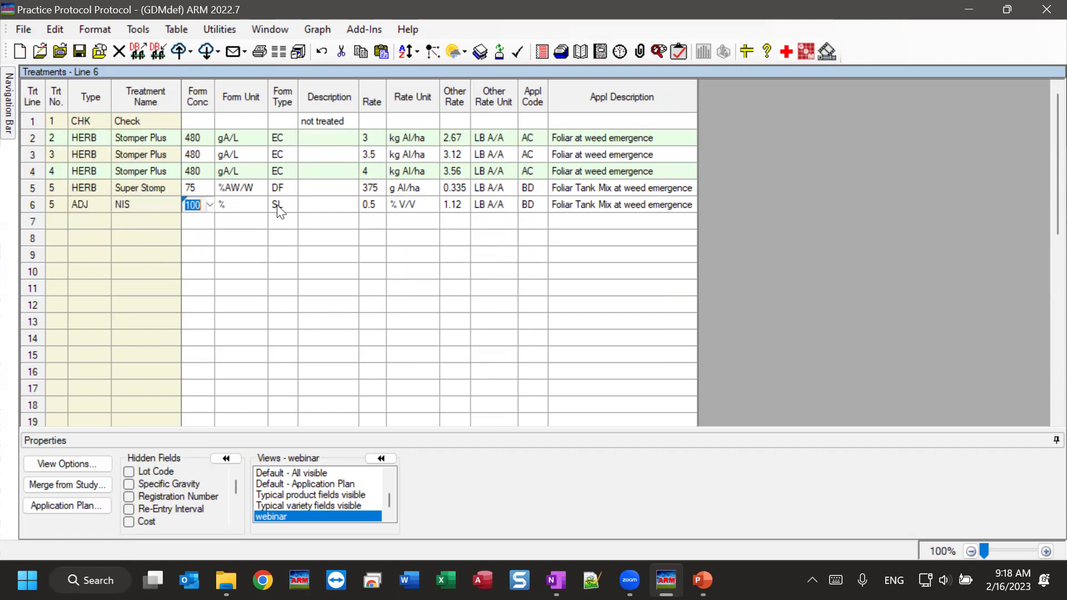
left_click(143, 205)
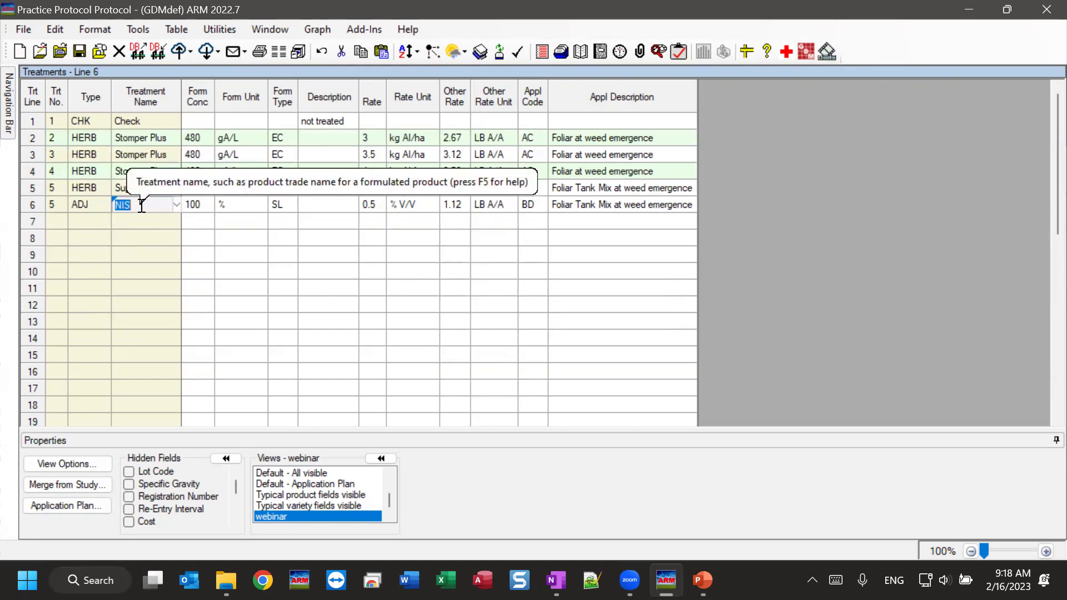
- Copy the whole NIS adjuvant treatment line of treatment 5 on line 6
left_click(38, 206)
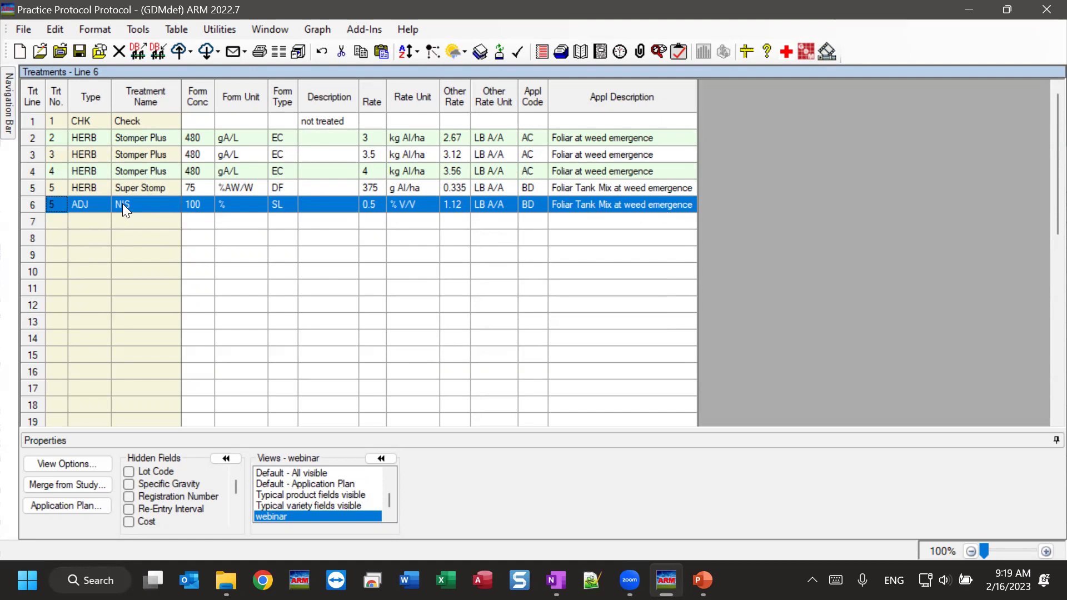
right_click(143, 206)
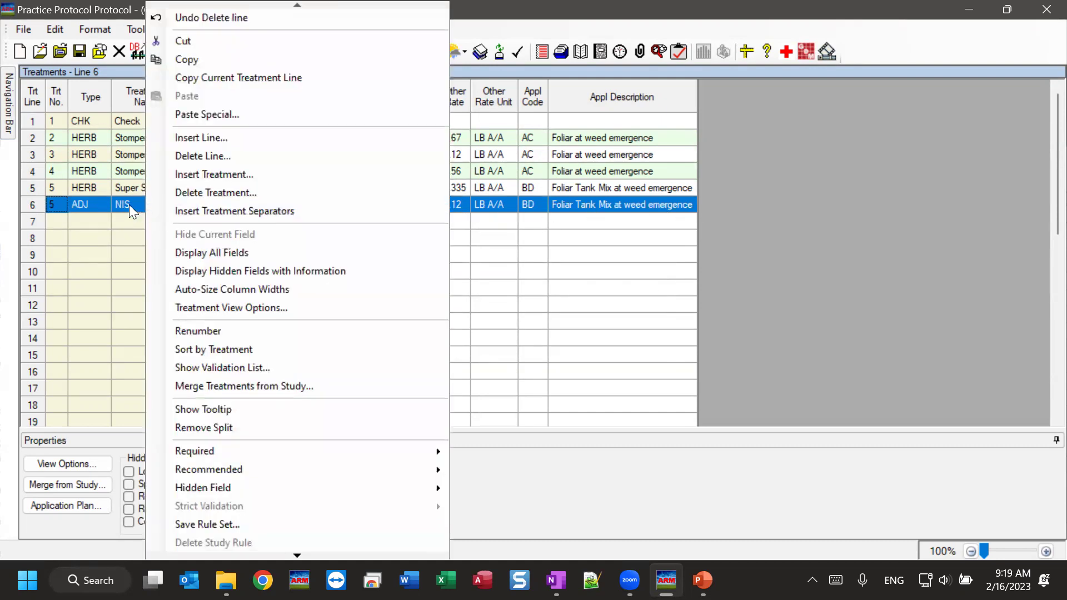
left_click(262, 77)
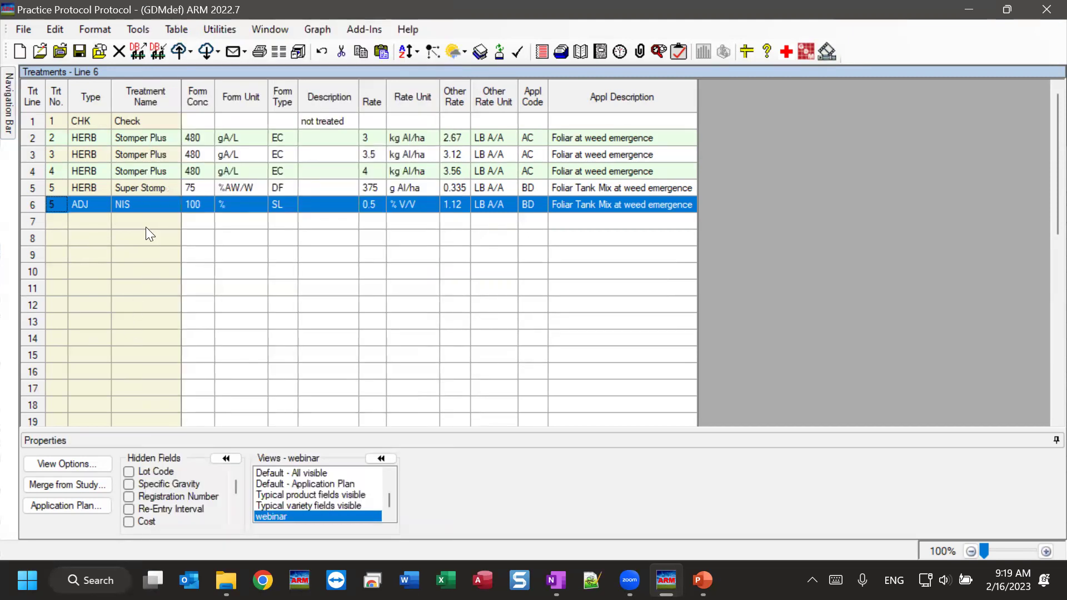
- Use Paste Special to add the copied NIS line to treatments 2-4
left_click(129, 221)
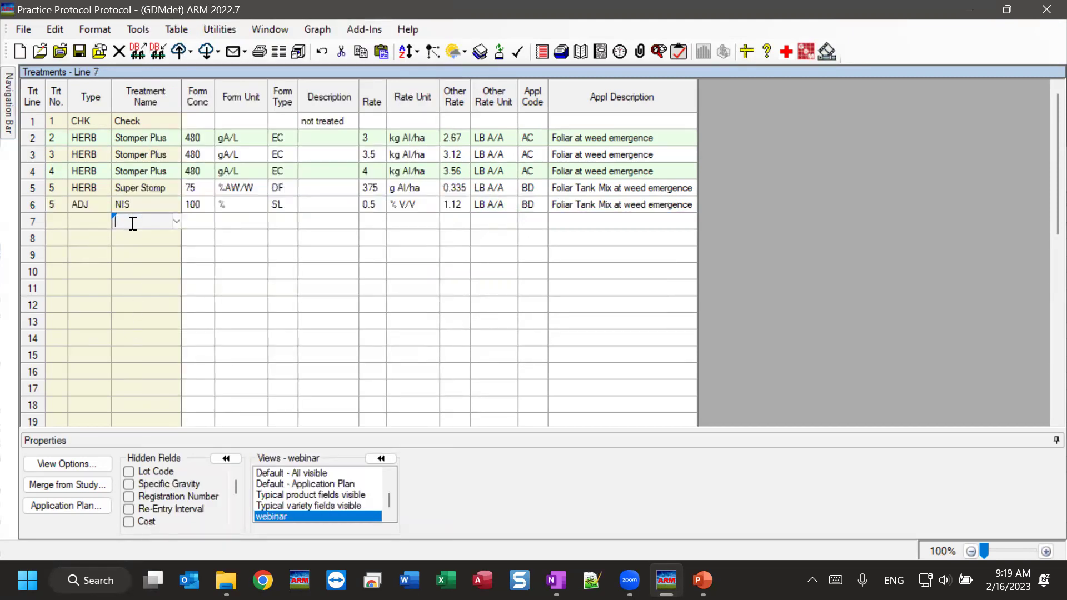
right_click(132, 224)
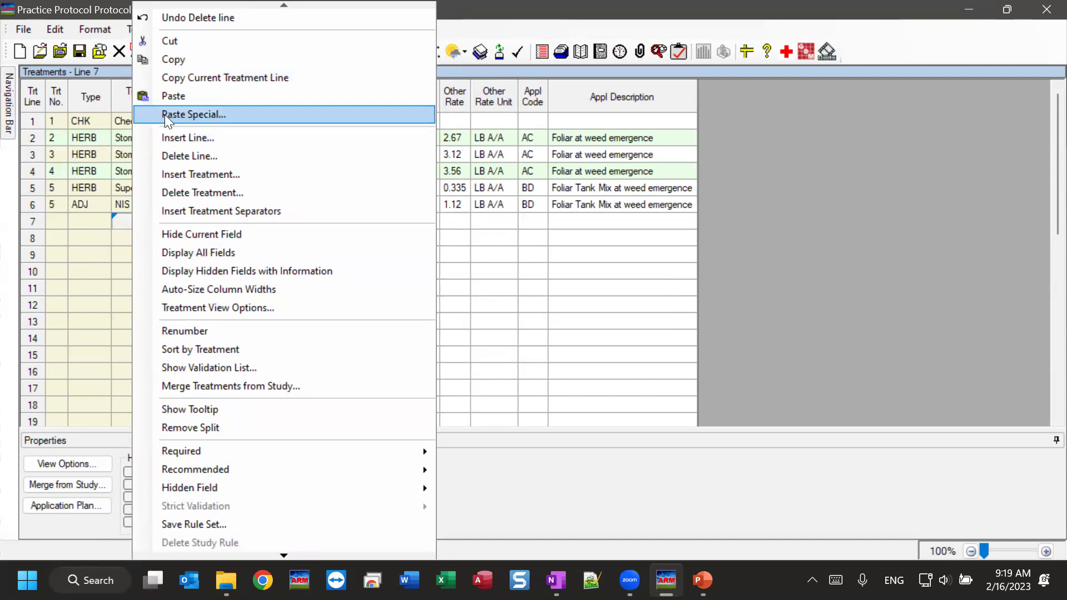
left_click(208, 116)
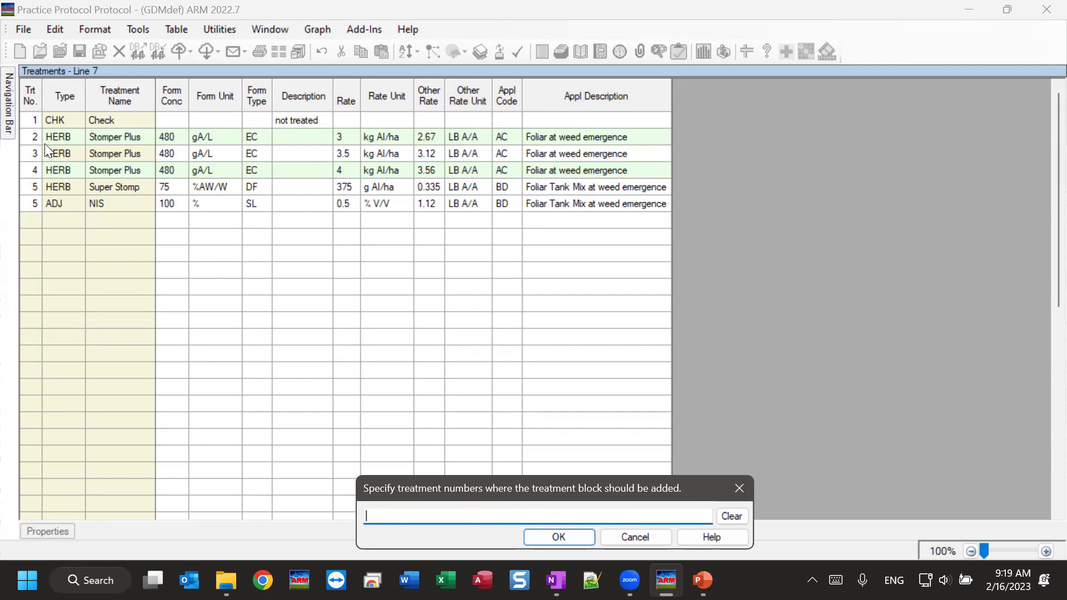
left_click_drag(31, 142, 31, 175)
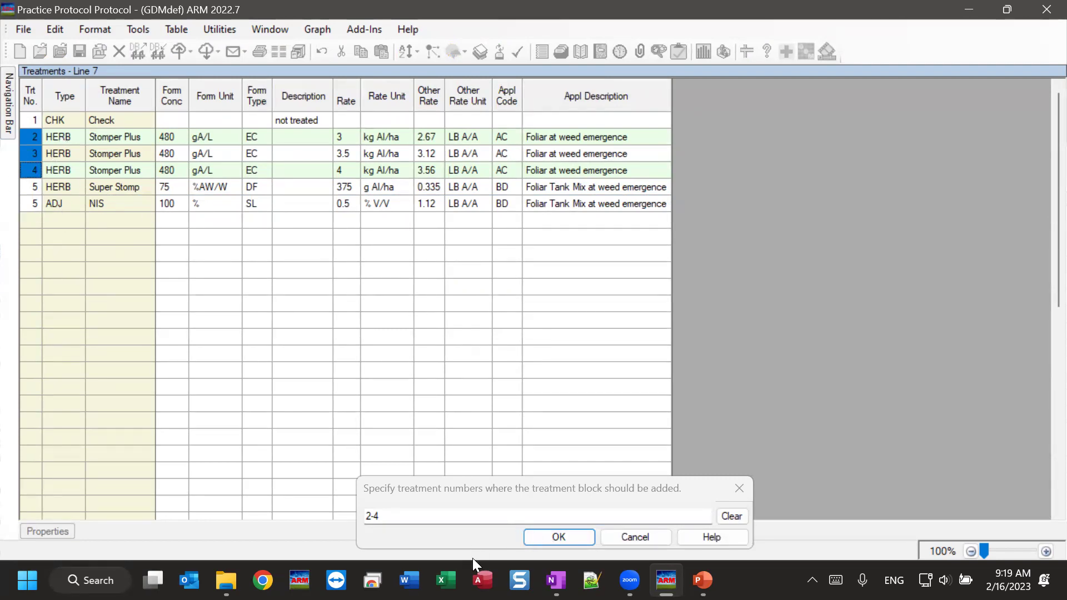
left_click(555, 536)
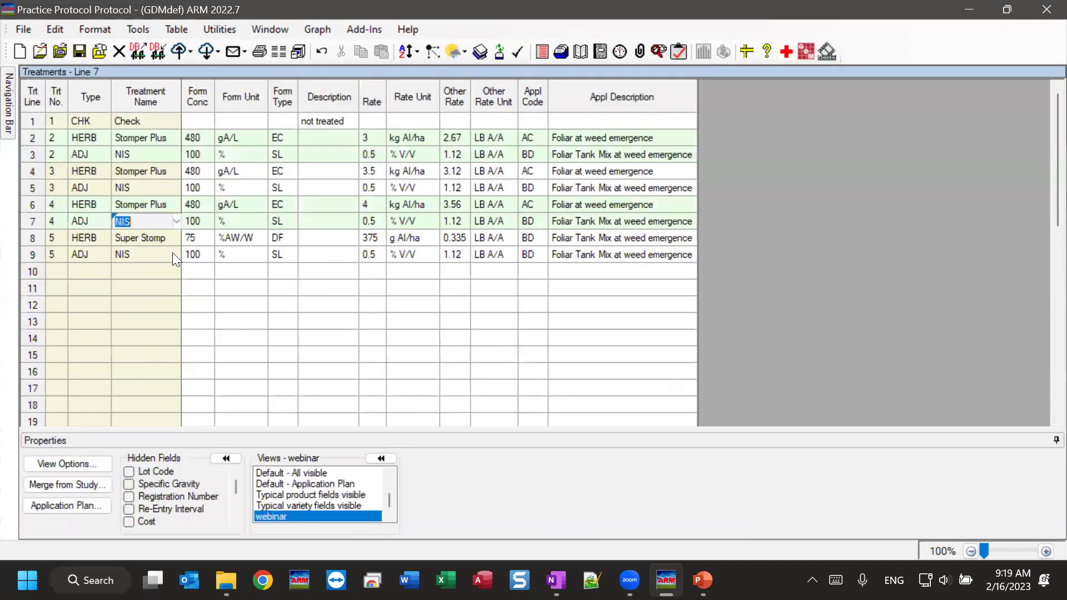
left_click(30, 157)
left_click(31, 187)
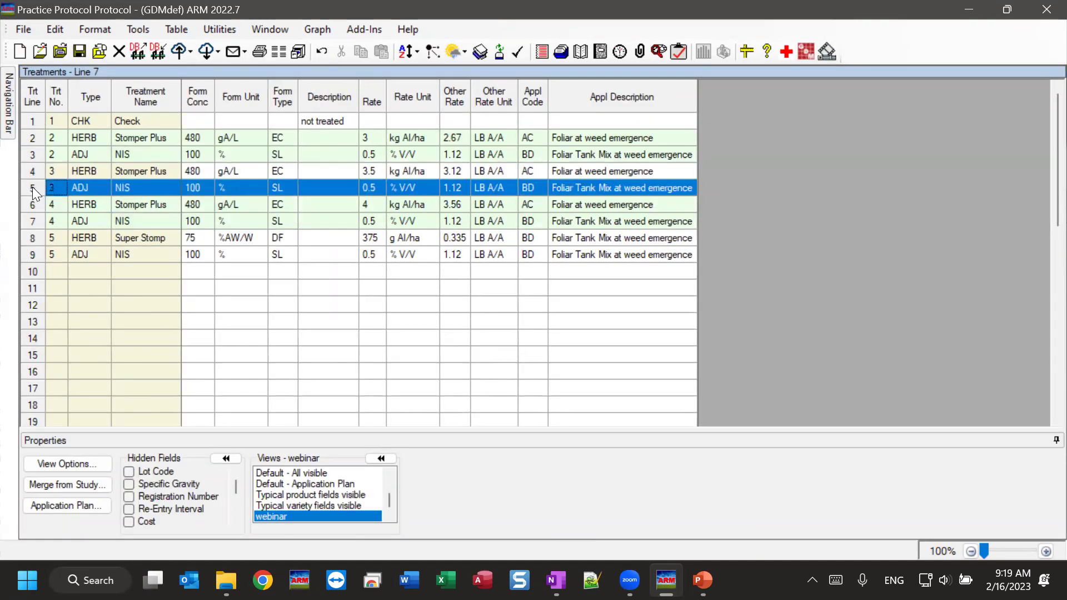
left_click(32, 220)
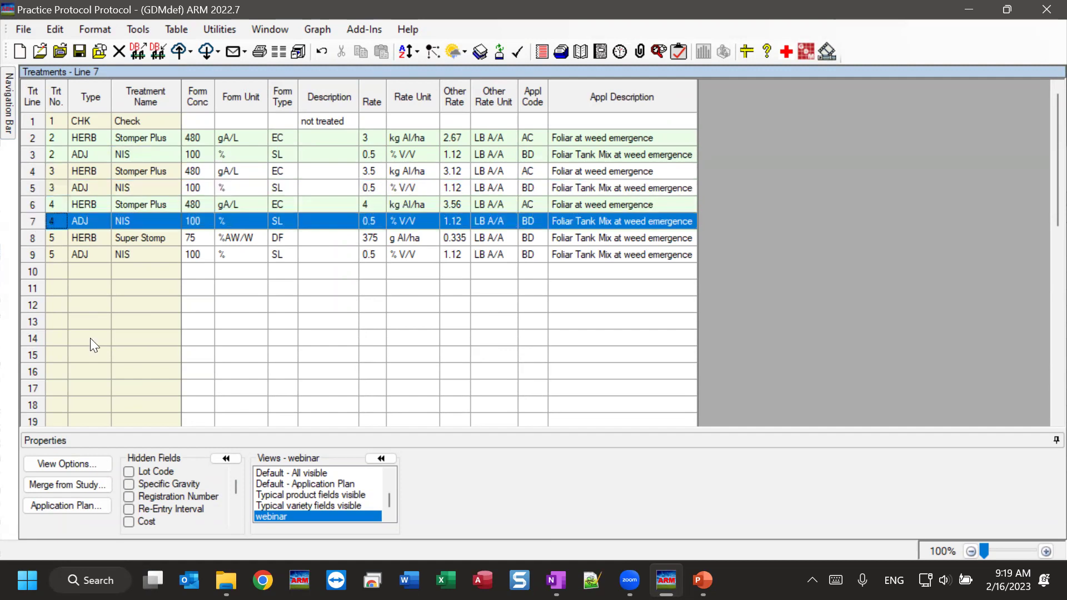
right_click(130, 322)
left_click(84, 307)
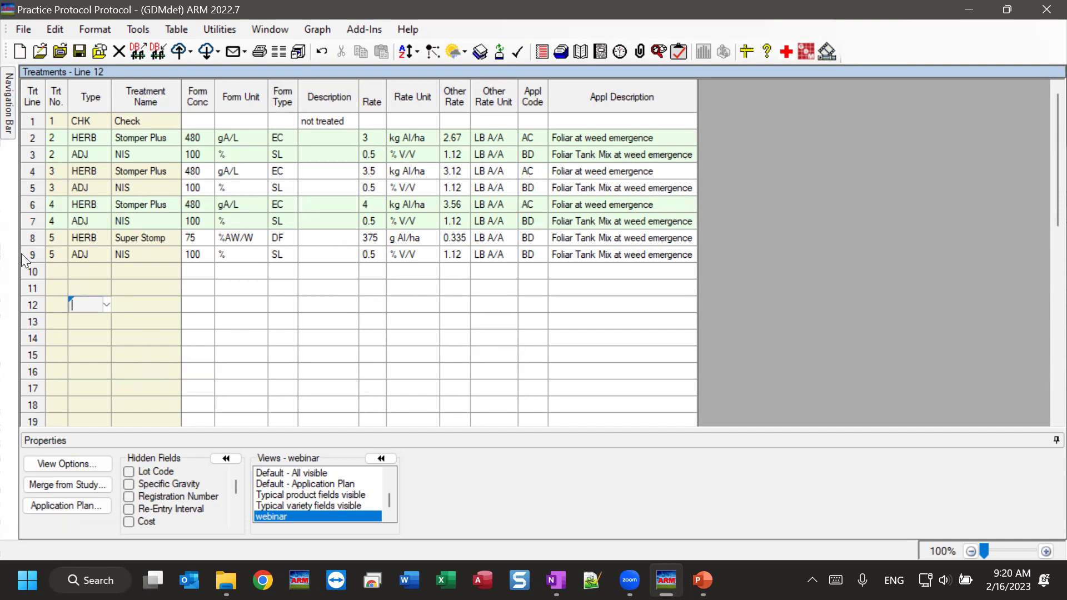
- Copy the whole NIS line of treatment 5 on line 9 and add it to treatments 2-4 with Paste Special
left_click(133, 253)
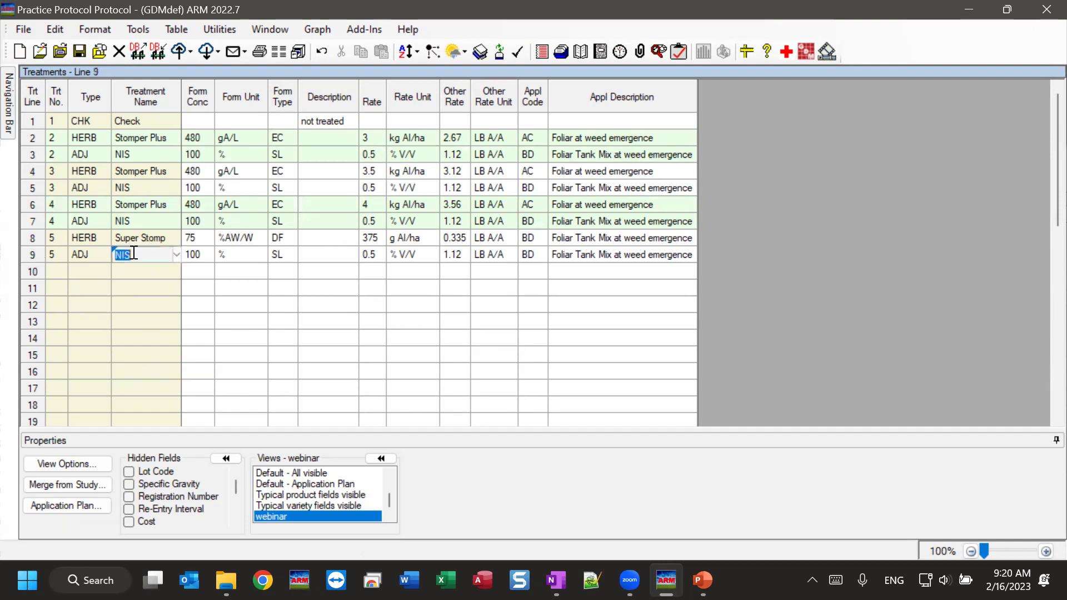
right_click(134, 253)
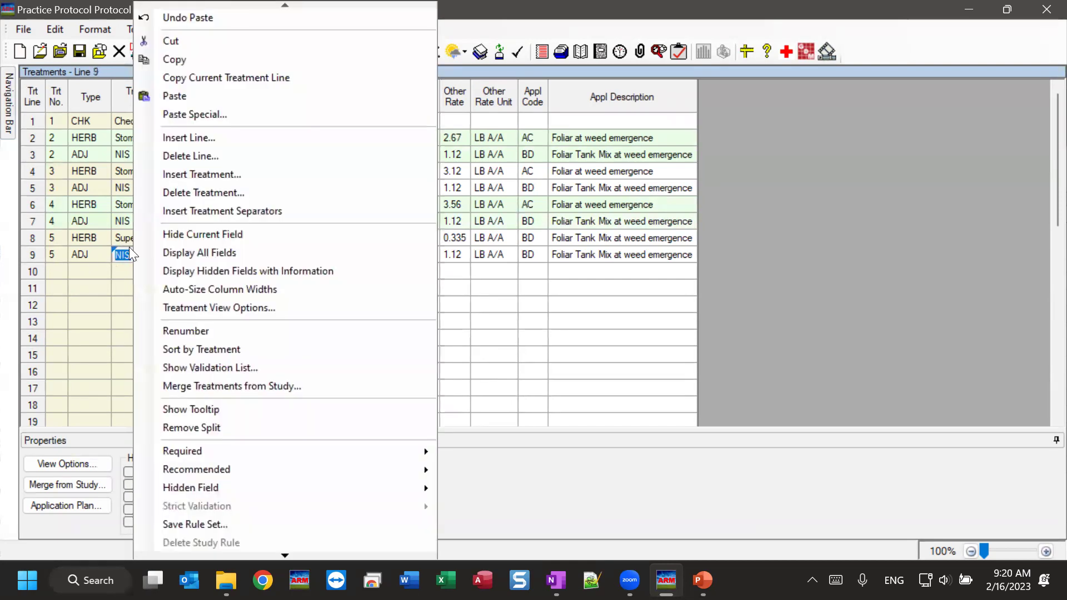
left_click(202, 79)
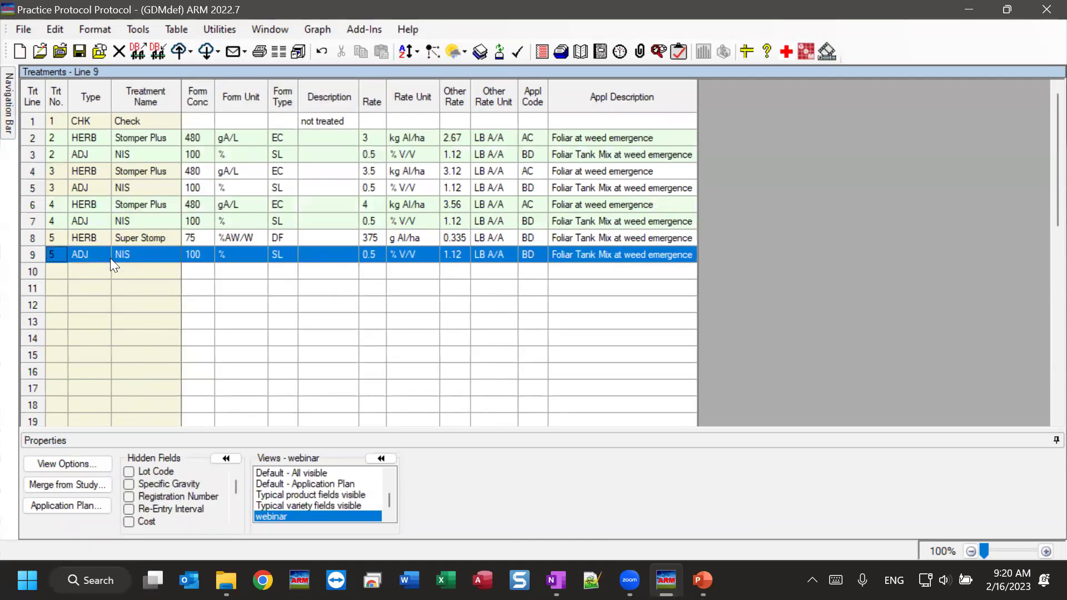
right_click(127, 254)
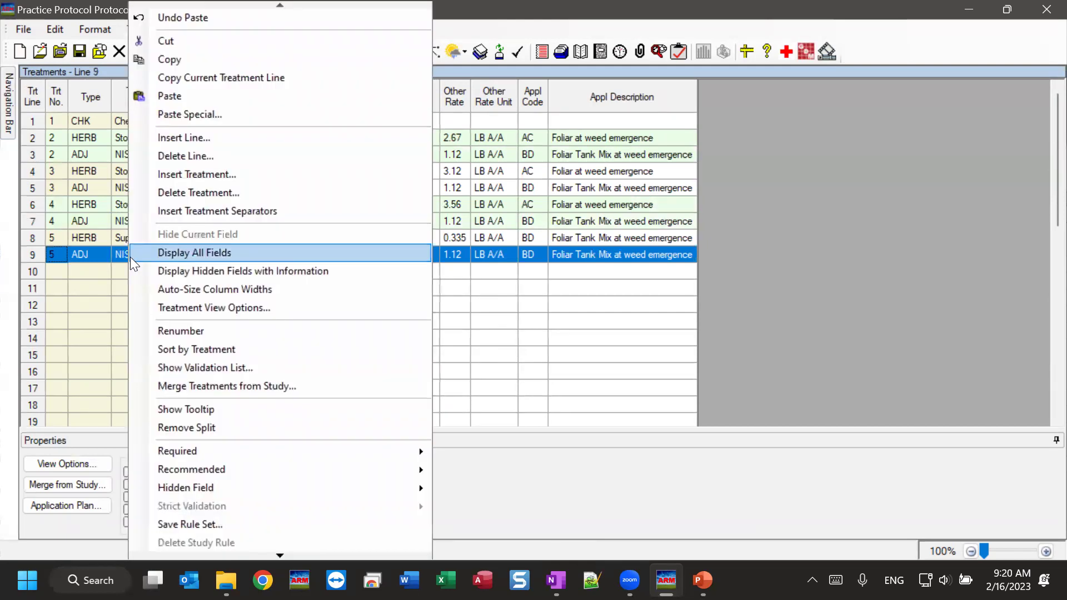
left_click(175, 115)
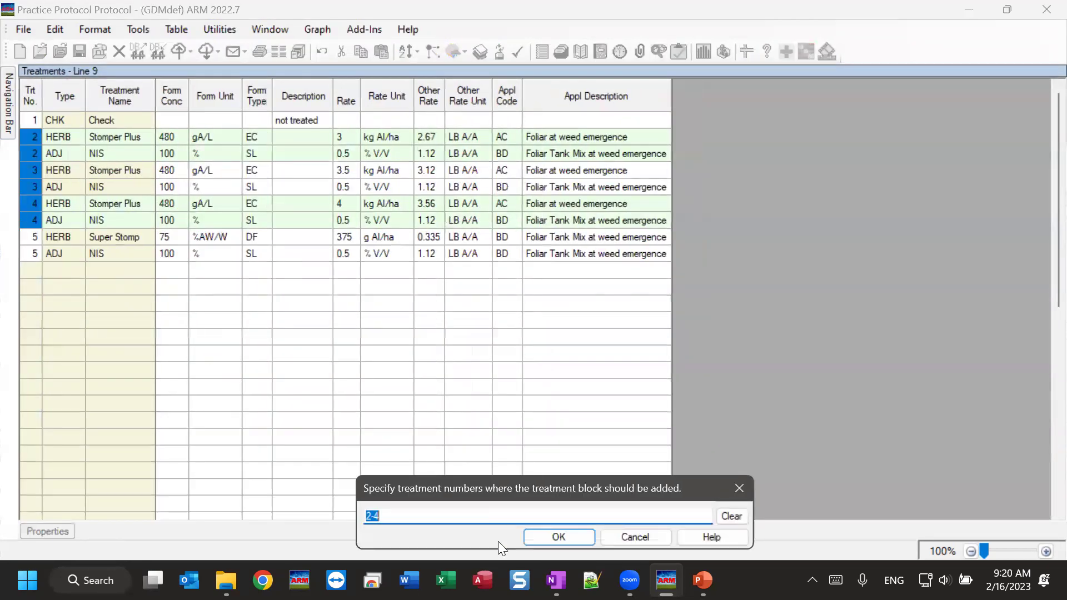
left_click(559, 537)
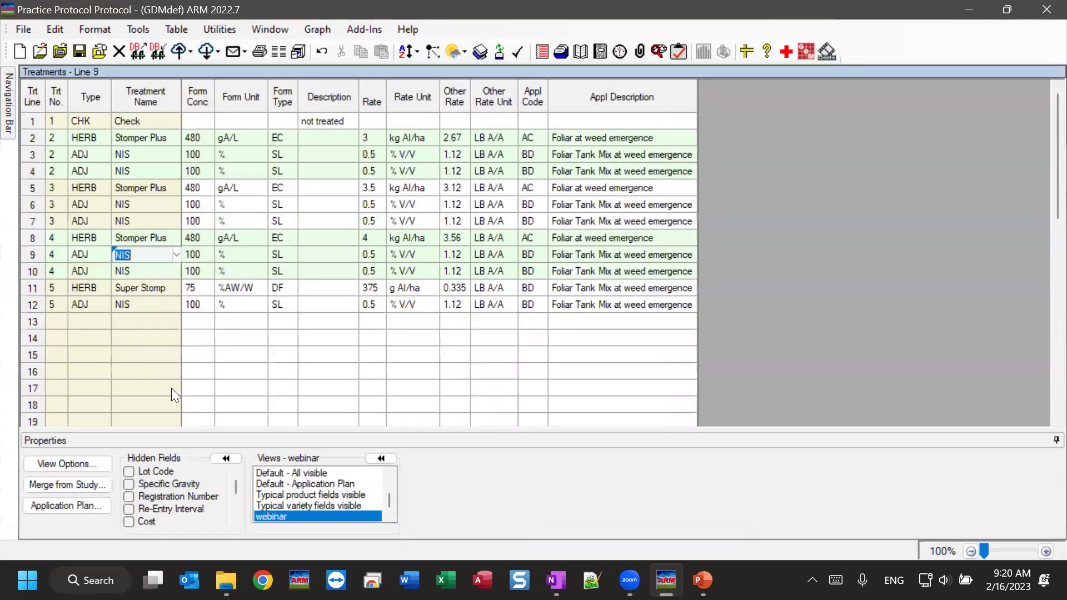
left_click(135, 281)
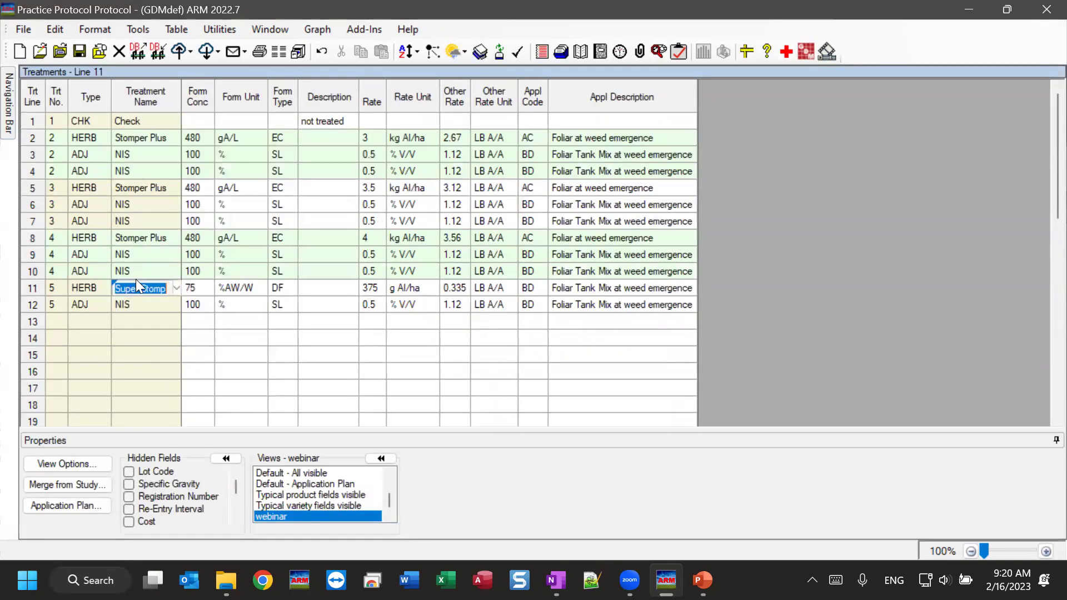
left_click(138, 320)
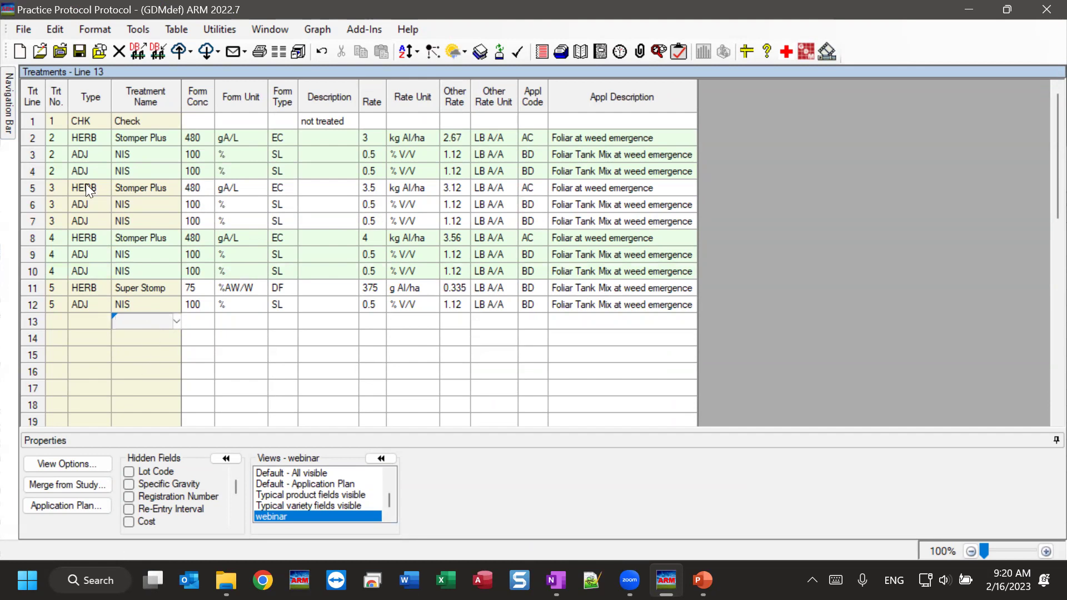
left_click(28, 170)
right_click(29, 171)
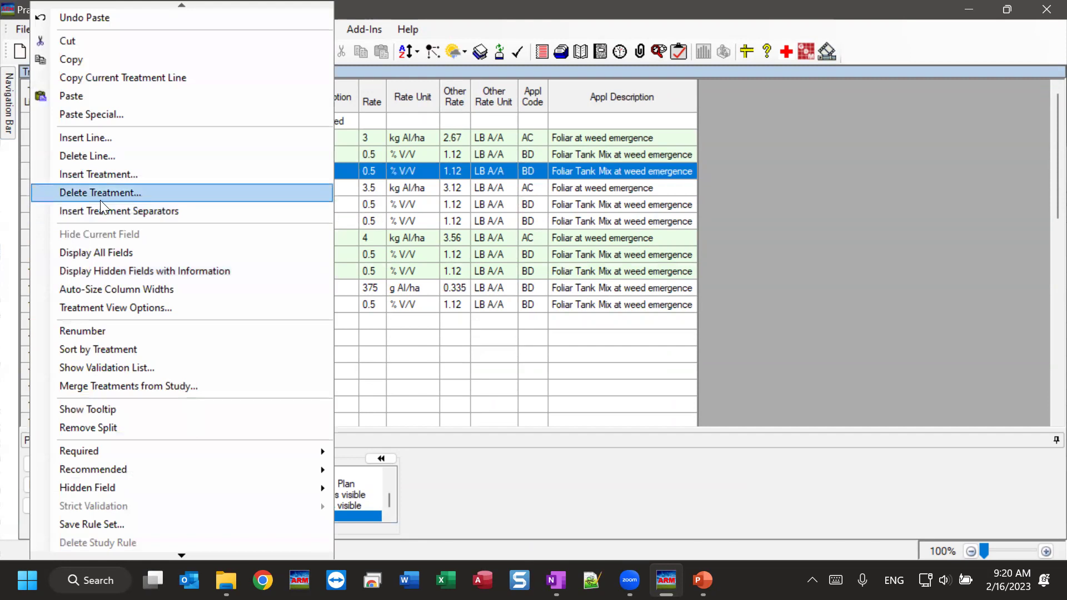
left_click(459, 340)
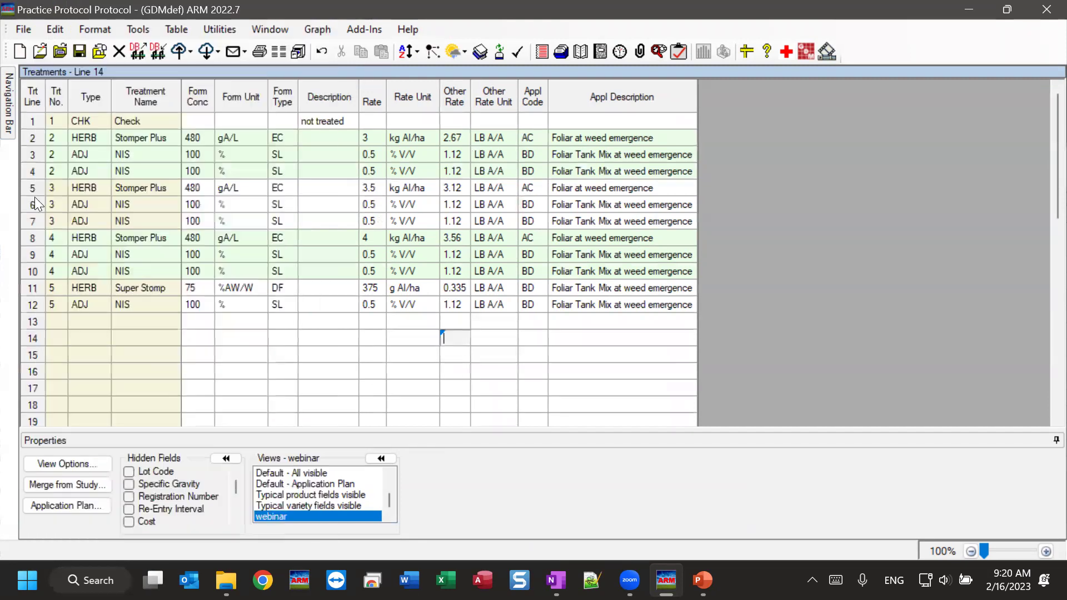
left_click(158, 170)
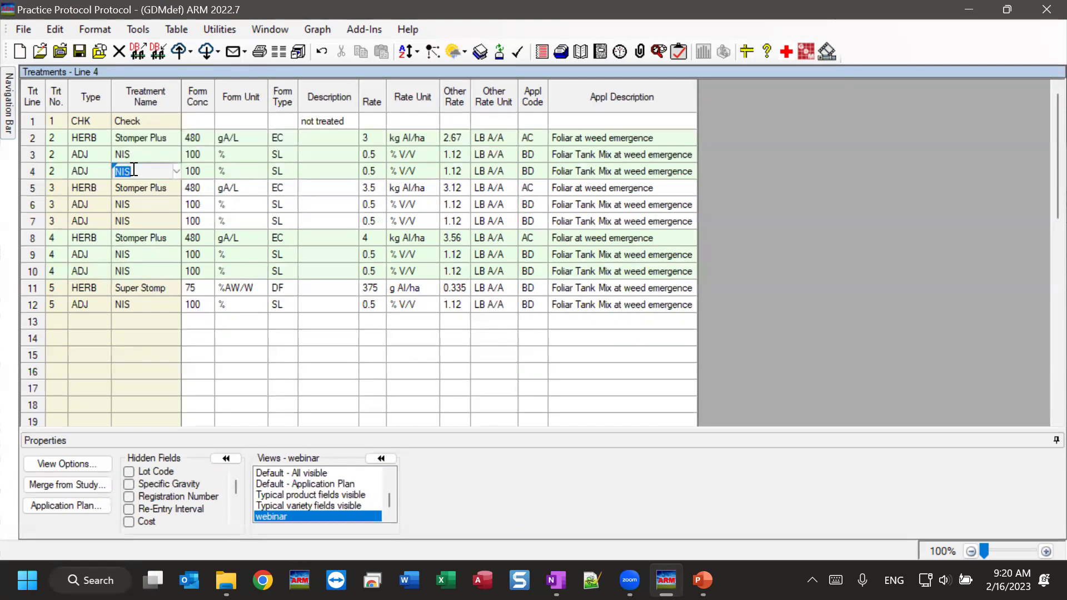
right_click(134, 170)
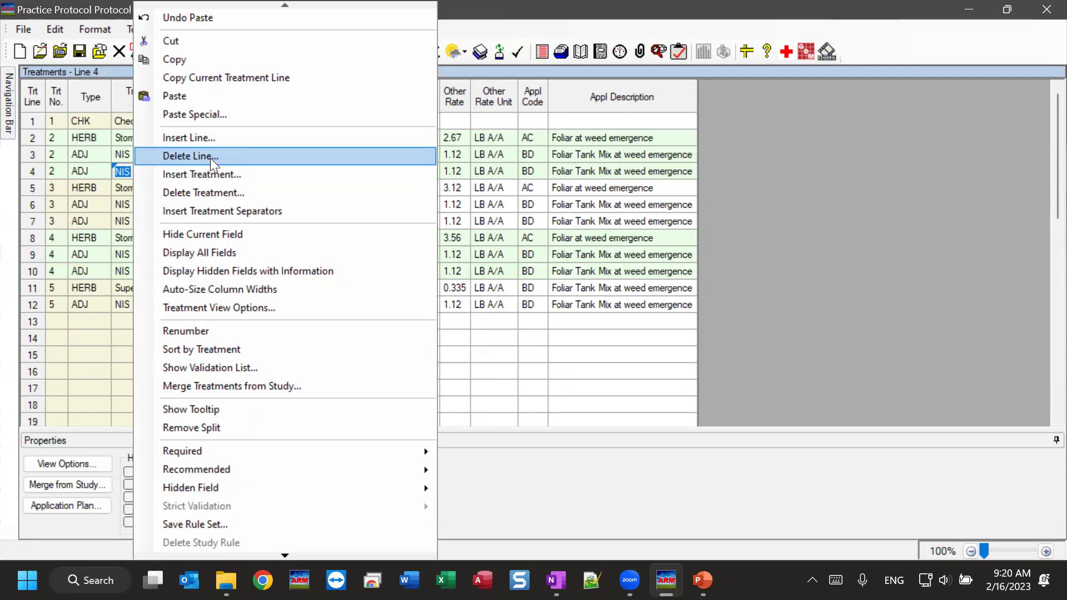
left_click(101, 171)
left_click_drag(37, 144, 37, 168)
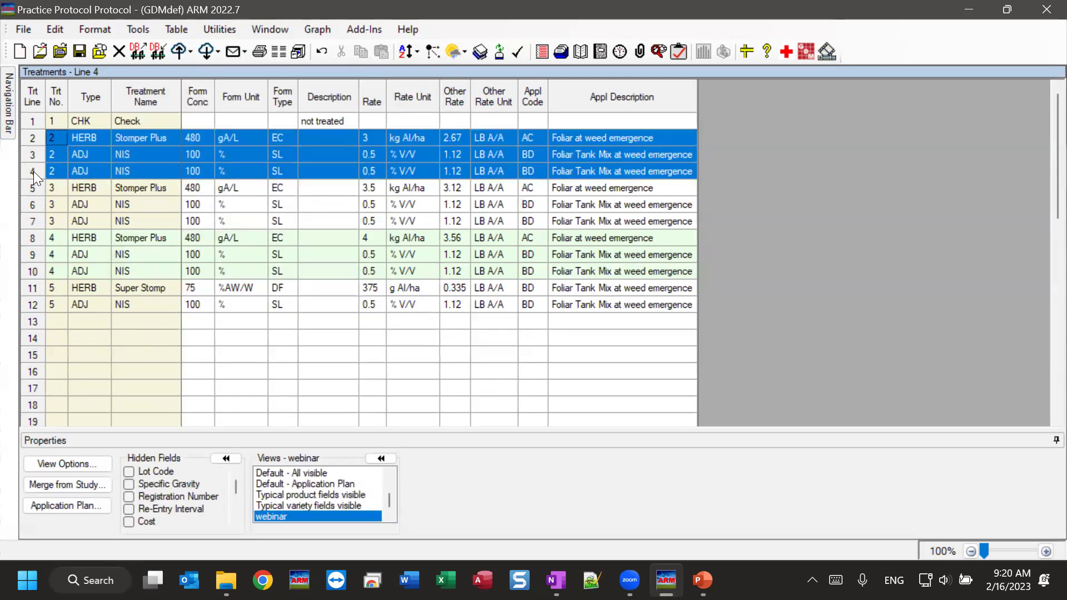
right_click(141, 170)
left_click(119, 171)
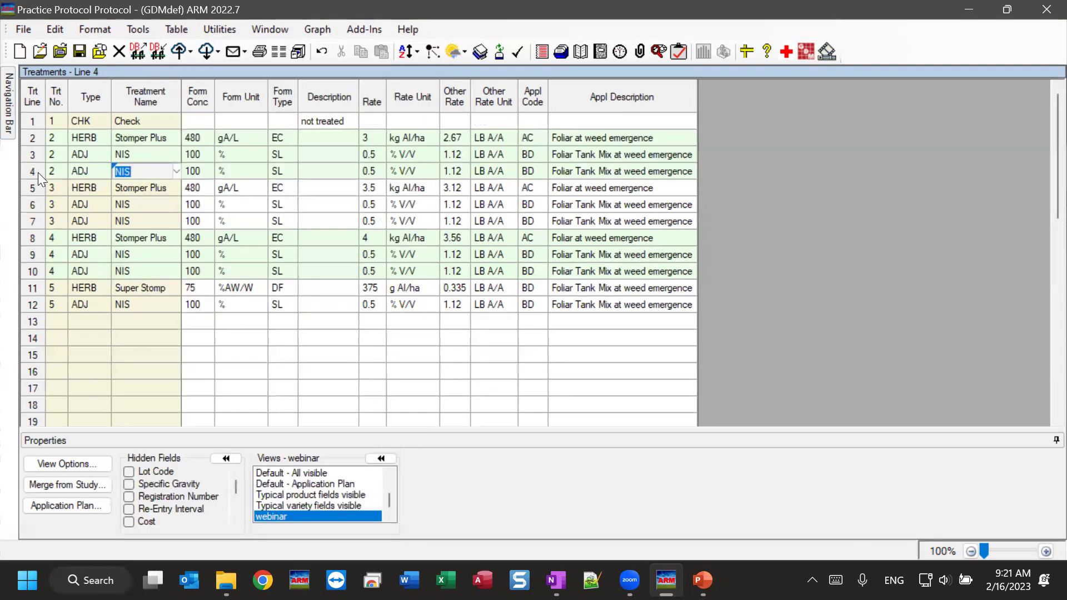
- Delete the single duplicate NIS line of treatment 2 on line 4
left_click(38, 172)
left_click(131, 171)
right_click(145, 170)
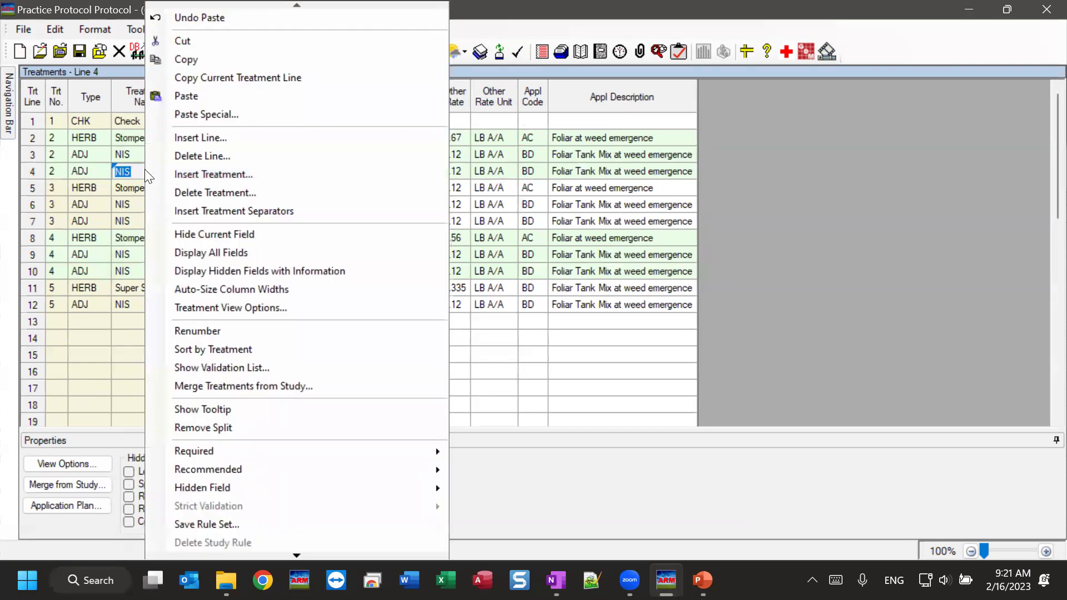
left_click(194, 158)
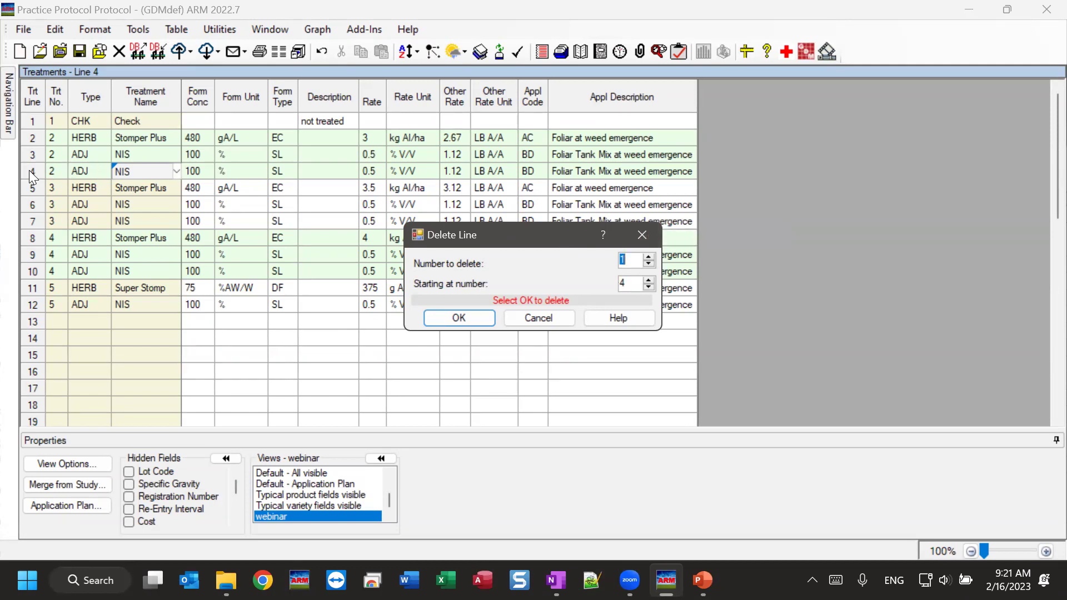
left_click(454, 318)
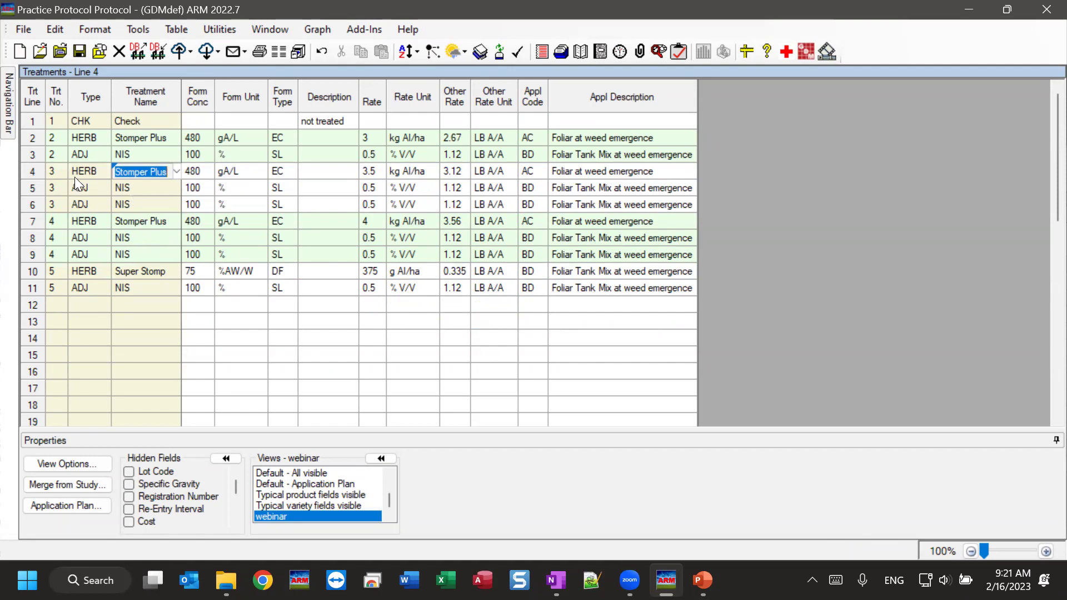
- Delete the entire treatment 3, including its Stomper Plus line and both NIS lines
left_click_drag(32, 170, 32, 204)
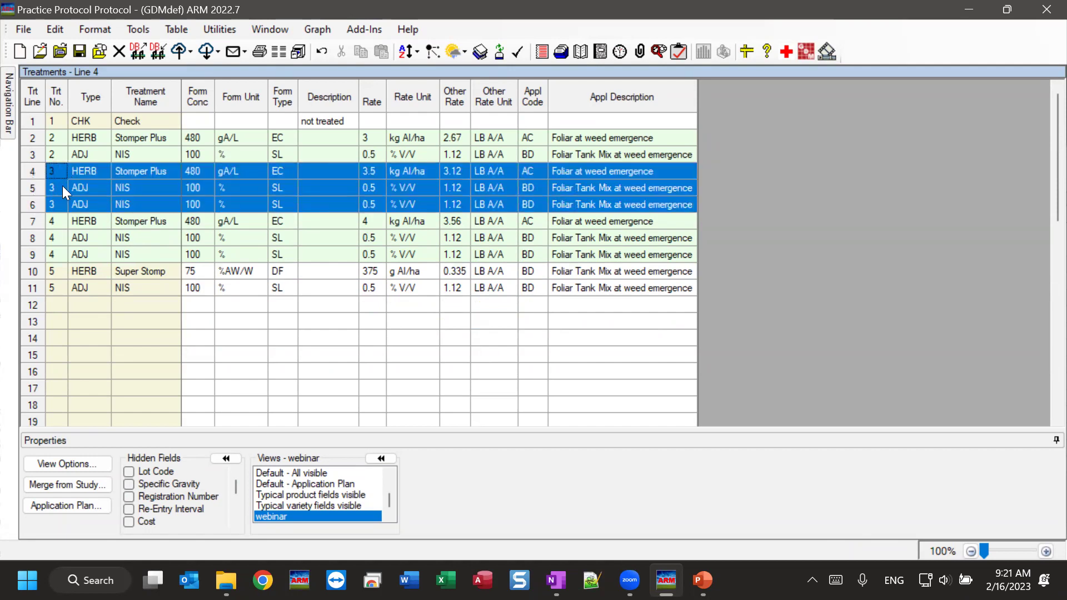
left_click(131, 170)
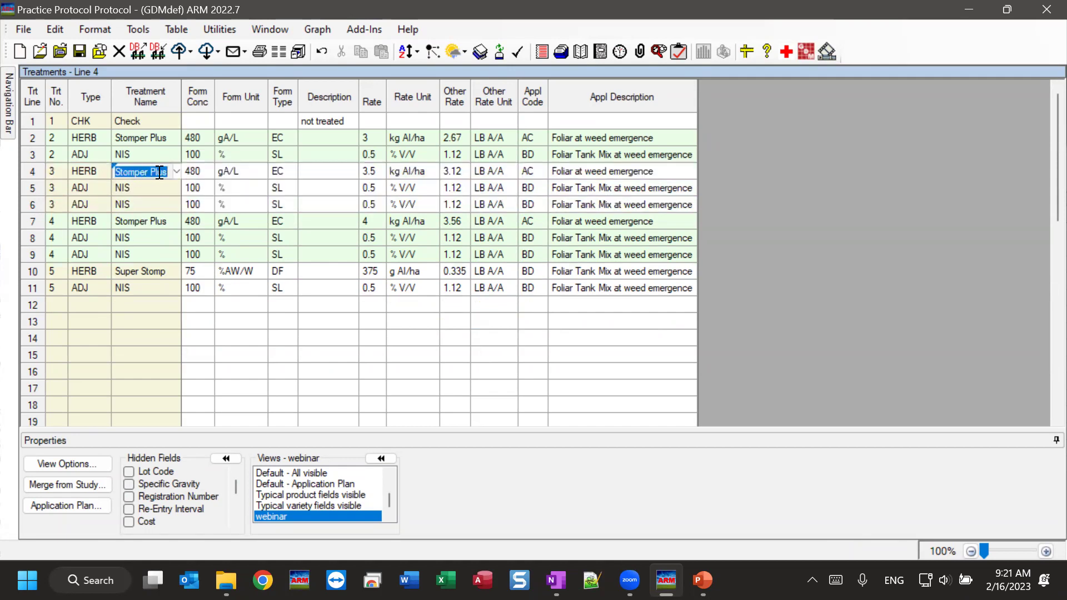
right_click(159, 173)
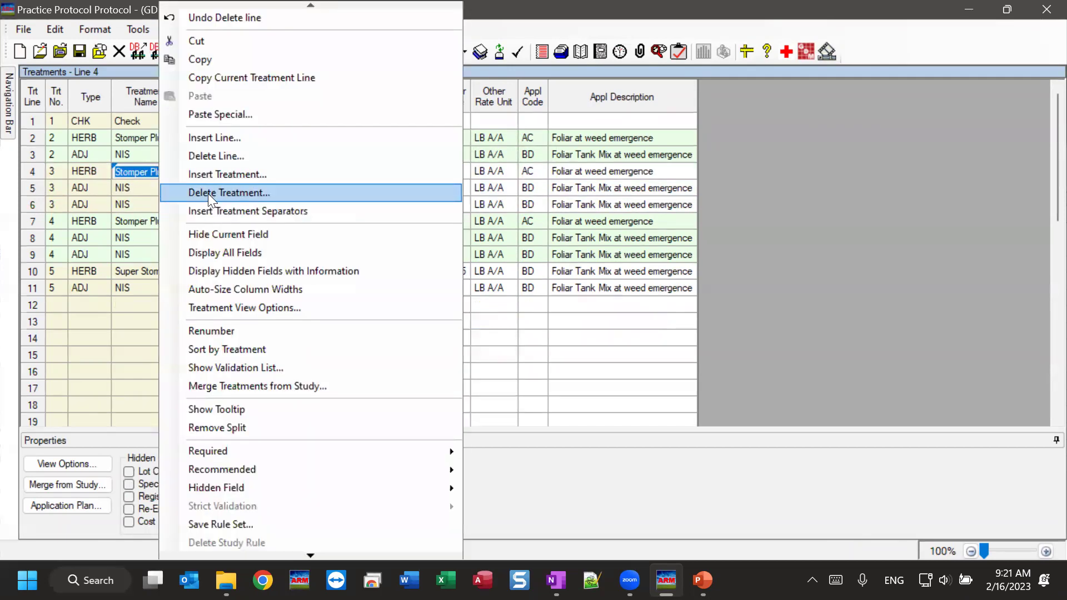
left_click(258, 192)
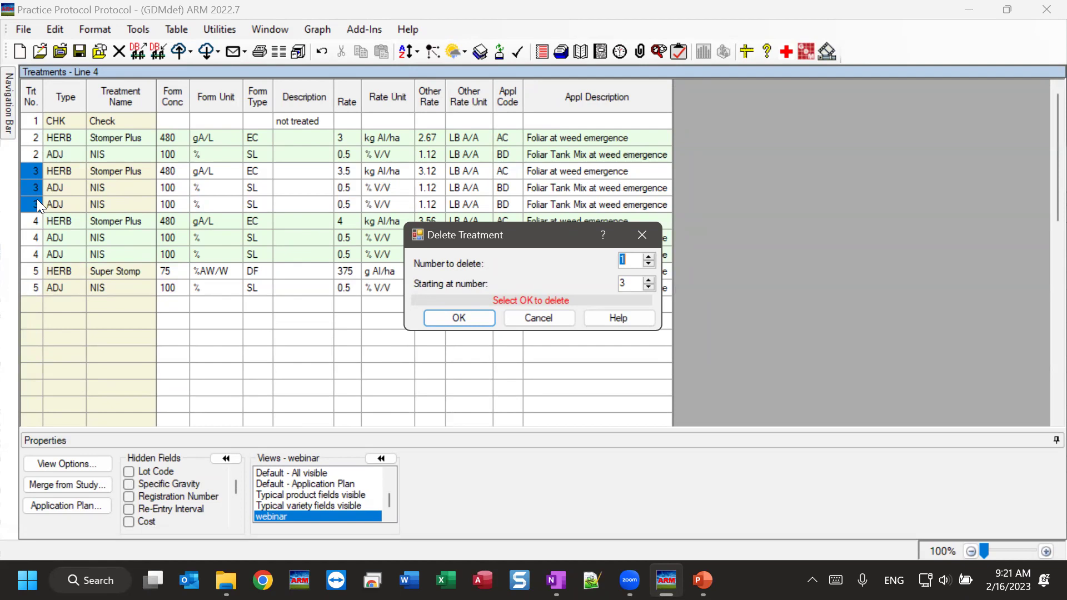
left_click(449, 319)
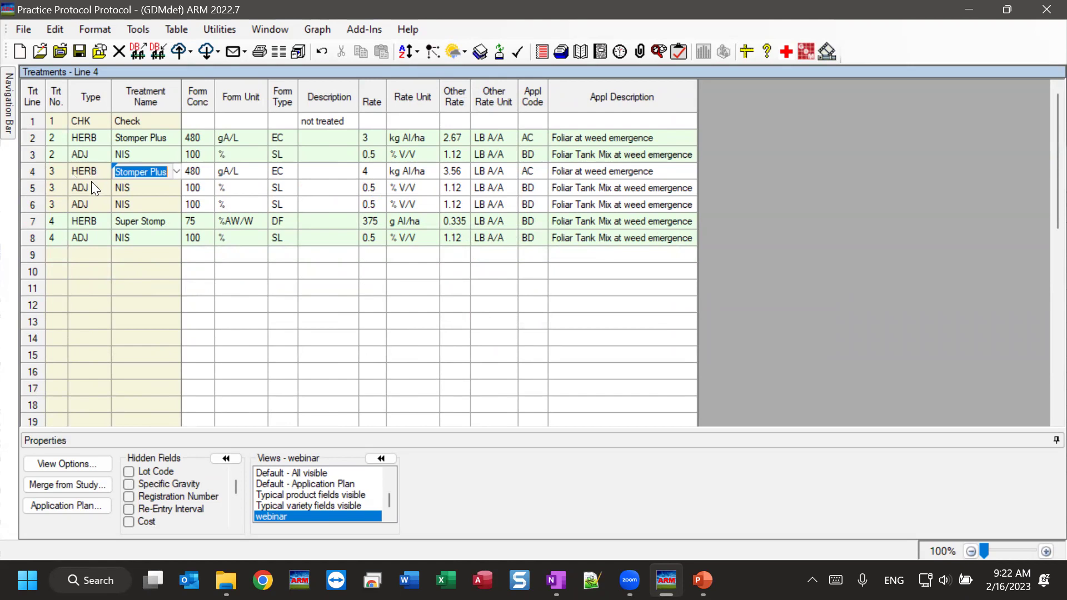
- Undo the deletion of treatment 3
left_click(62, 30)
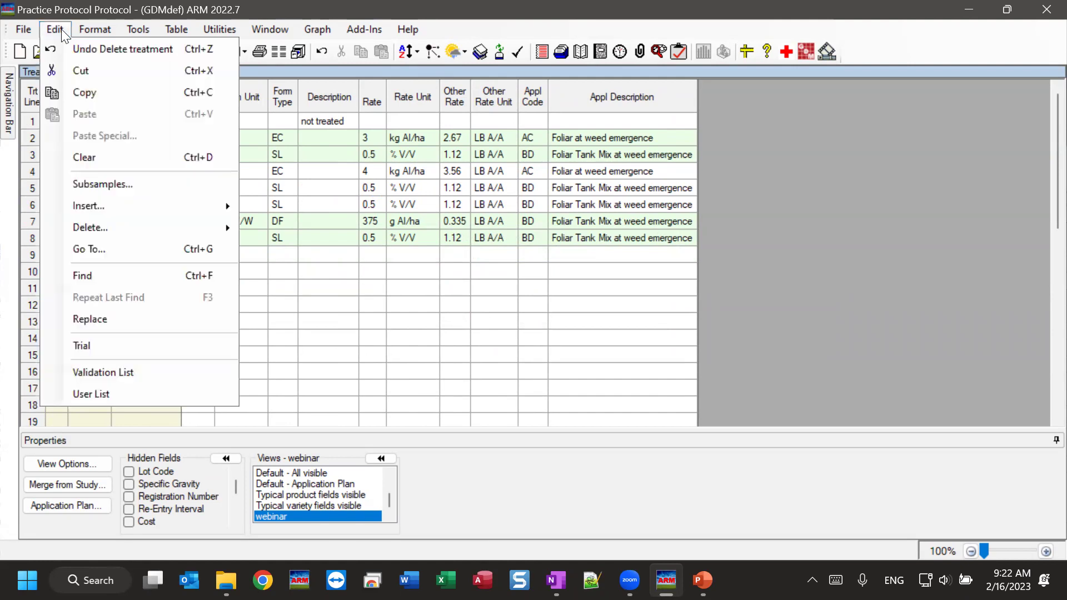
left_click(150, 51)
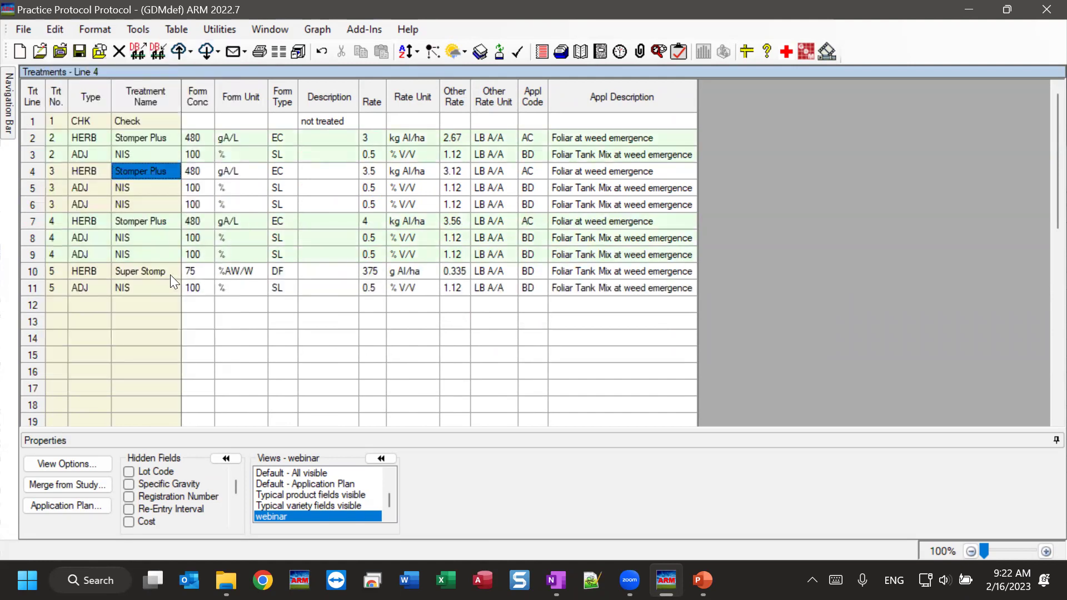
left_click(129, 321)
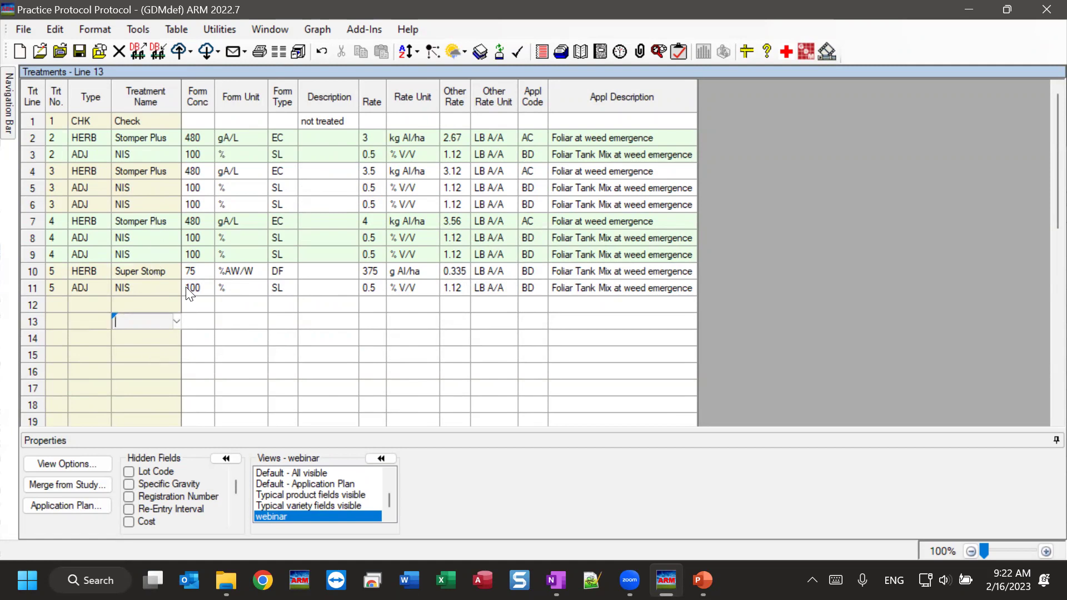
- Set the application code of both NIS lines of treatment 4, lines 8 and 9, to AC
left_click_drag(532, 242, 539, 262)
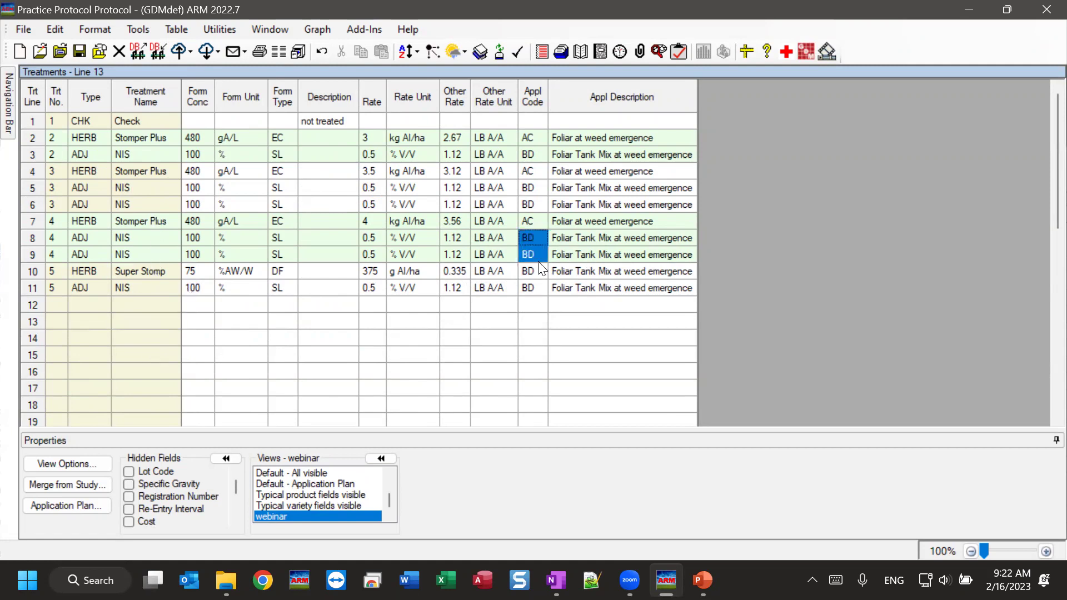
left_click(144, 244)
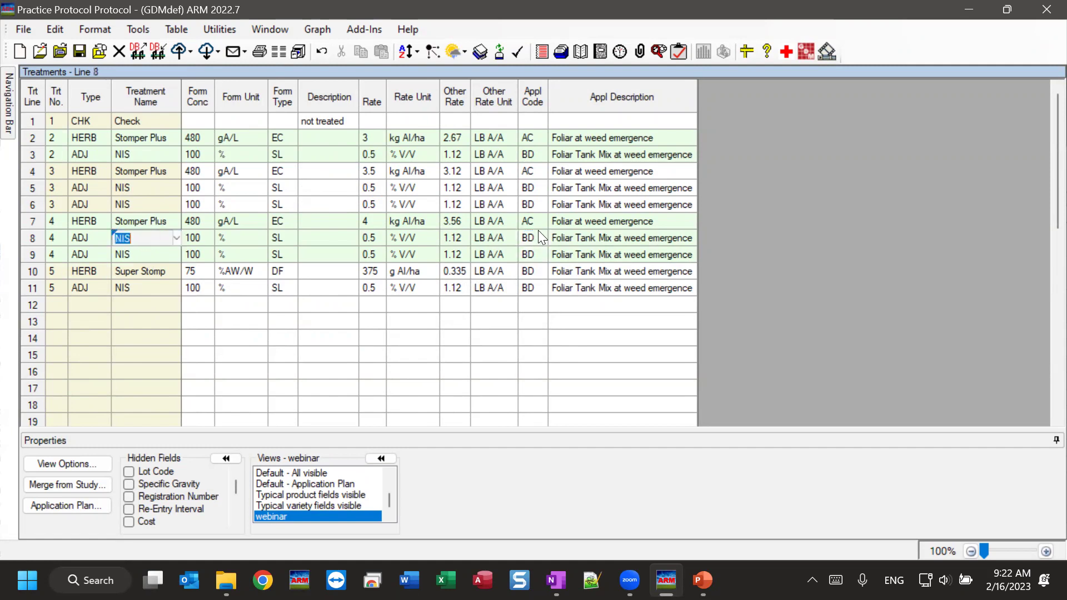
left_click_drag(538, 223, 540, 251)
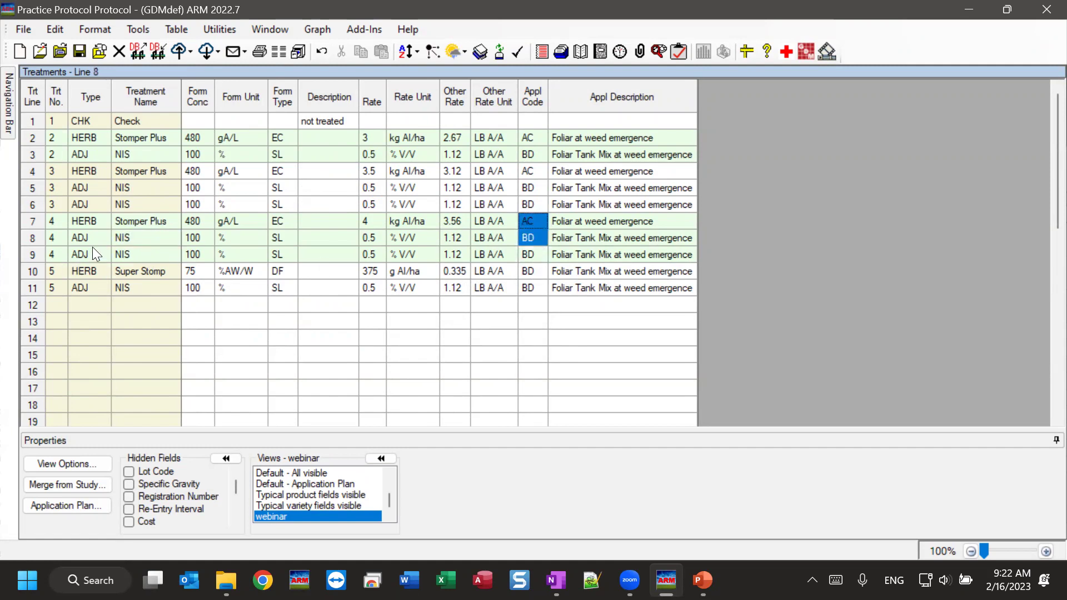
left_click(136, 240)
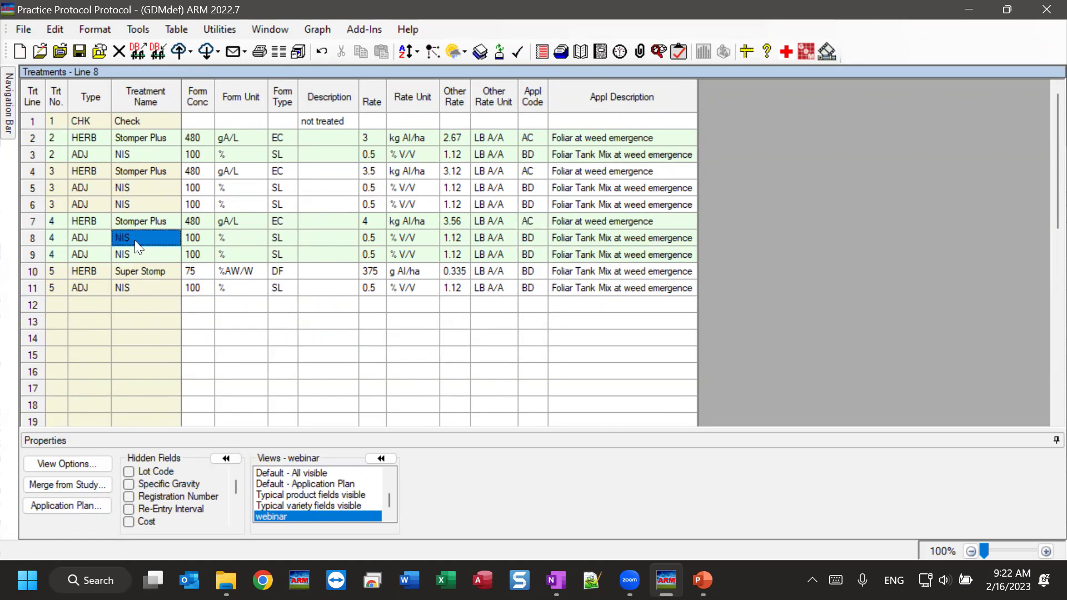
left_click(539, 238)
double_click(521, 238)
double_click(521, 221)
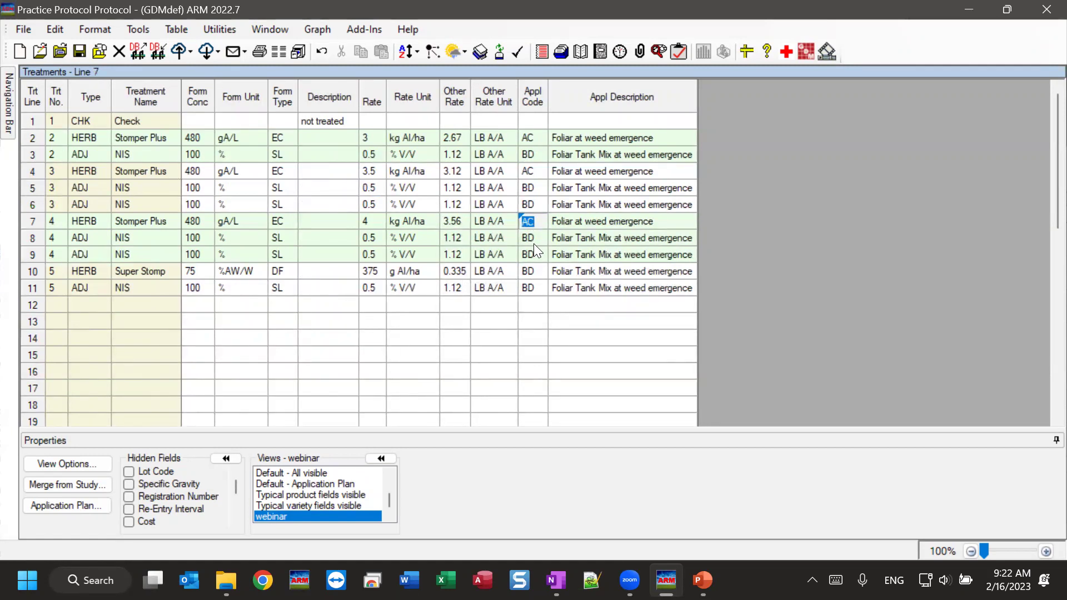
left_click(534, 240)
type("AC")
key("Tab")
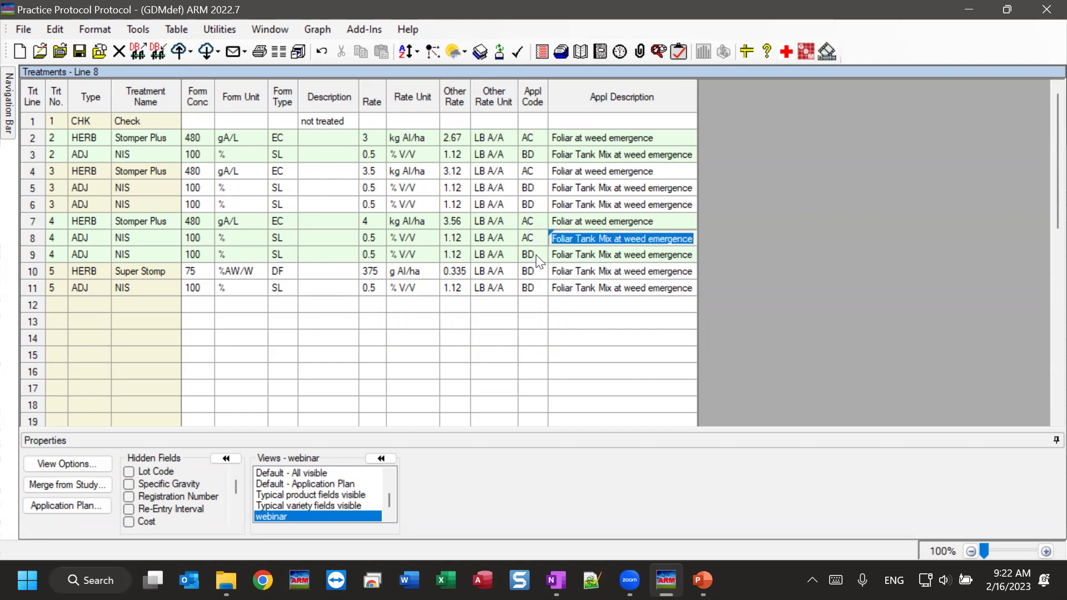
left_click(535, 256)
type("AC")
- Set the application code of both NIS lines of treatment 3, lines 5 and 6, to AC
left_click(533, 187)
type("AC")
left_click(534, 204)
type("AC")
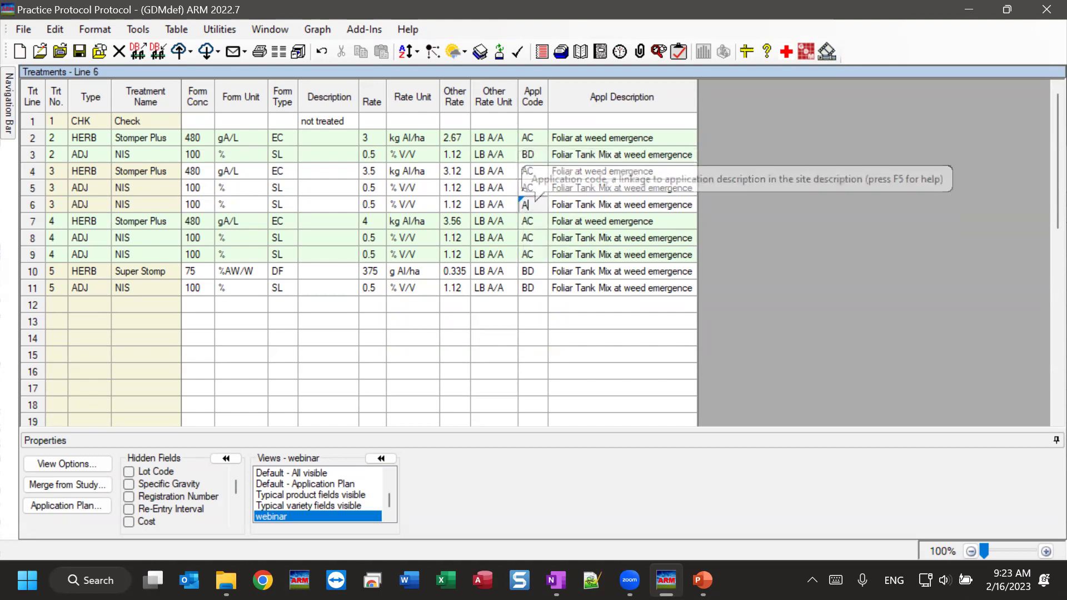
- Set the application code of treatment 2's NIS line to AC and select the codes of lines 2-9
left_click(530, 270)
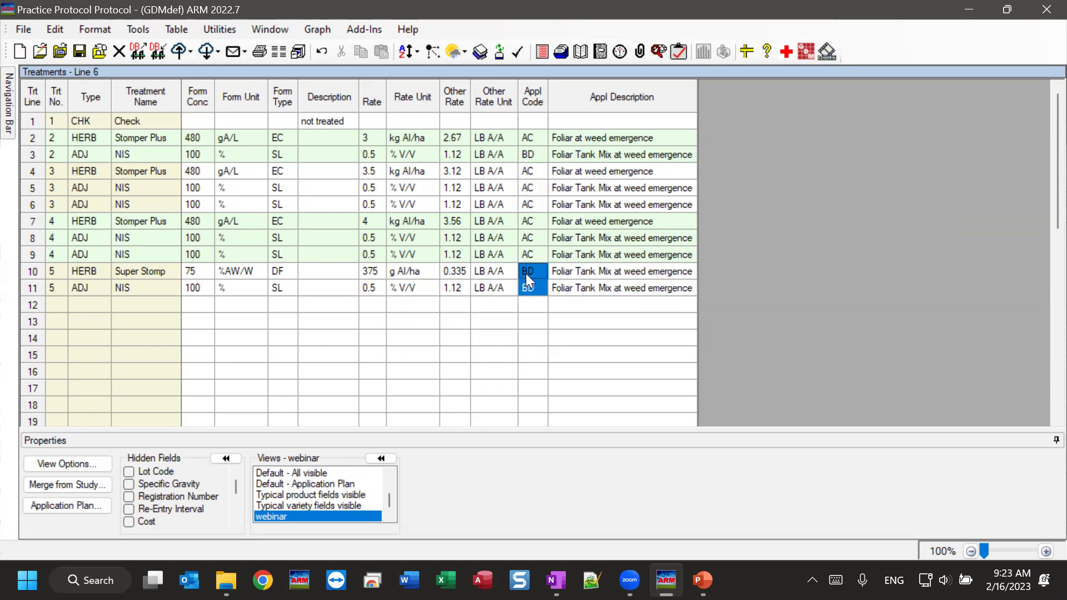
left_click(530, 221)
left_click(536, 171)
left_click(535, 153)
type("AC")
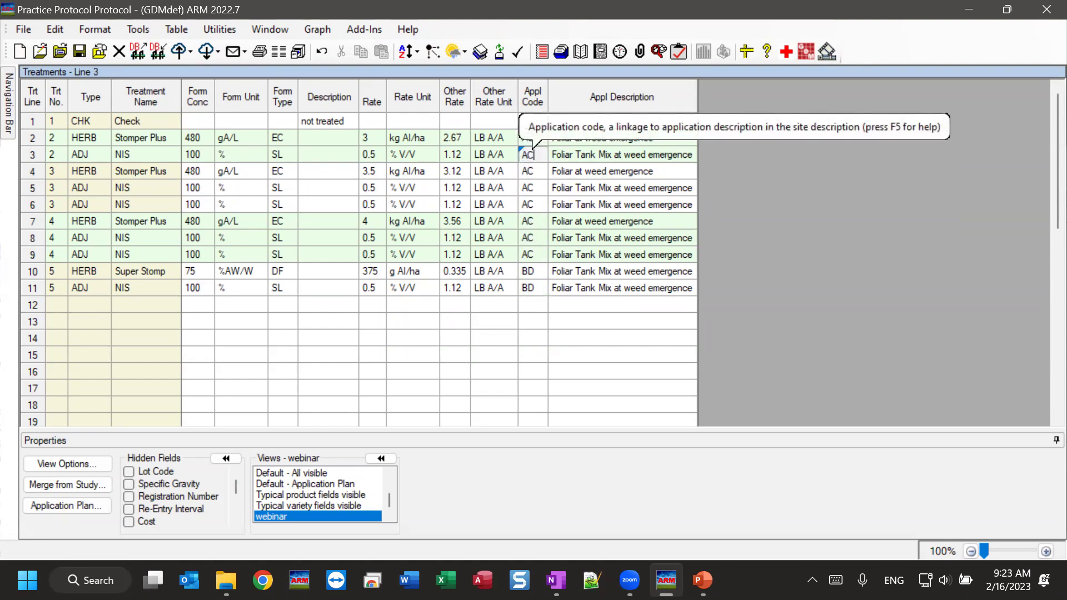
key("Tab")
left_click_drag(534, 253, 541, 144)
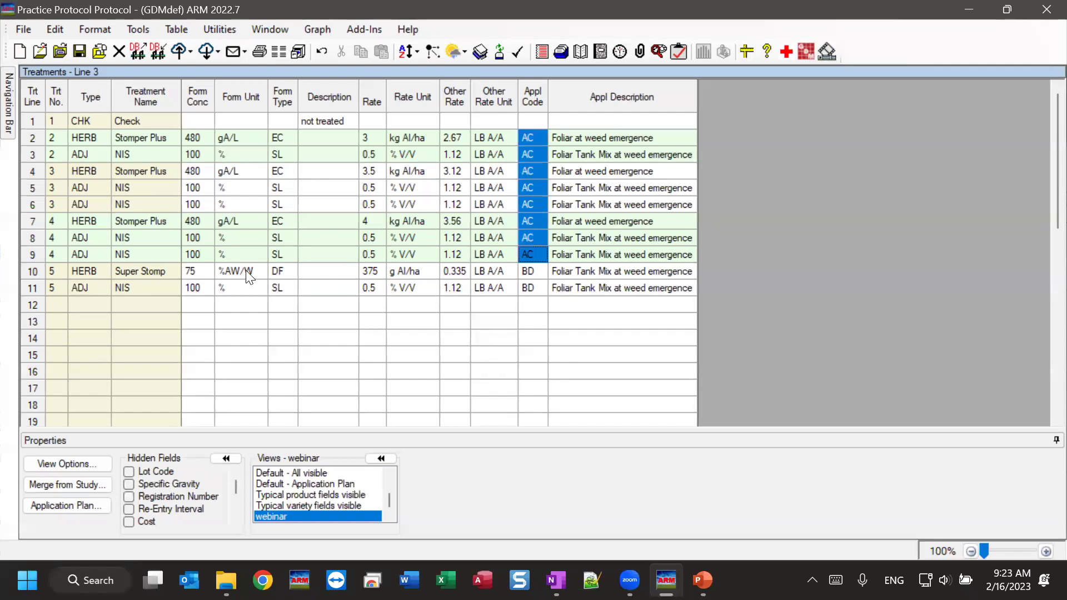
- Widen the Treatment Name column of the treatments grid
left_click(535, 289)
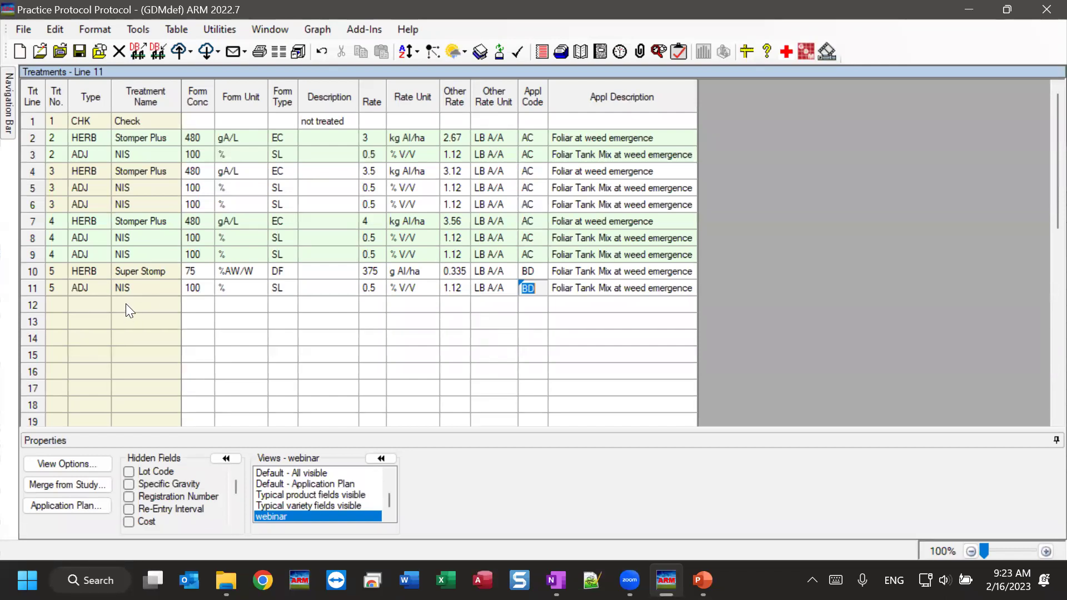
left_click(150, 303)
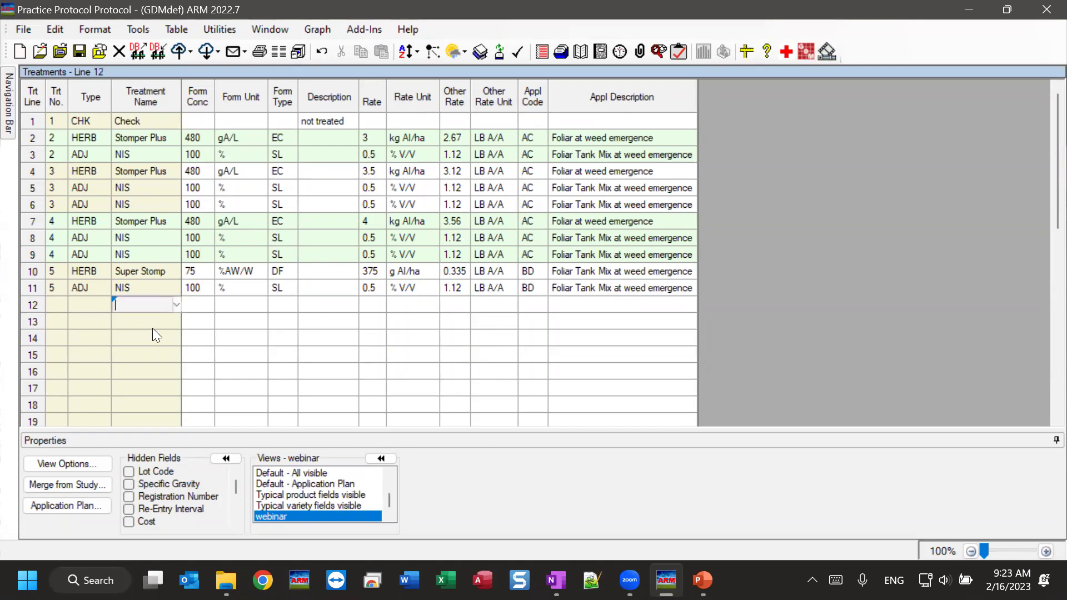
left_click(143, 287)
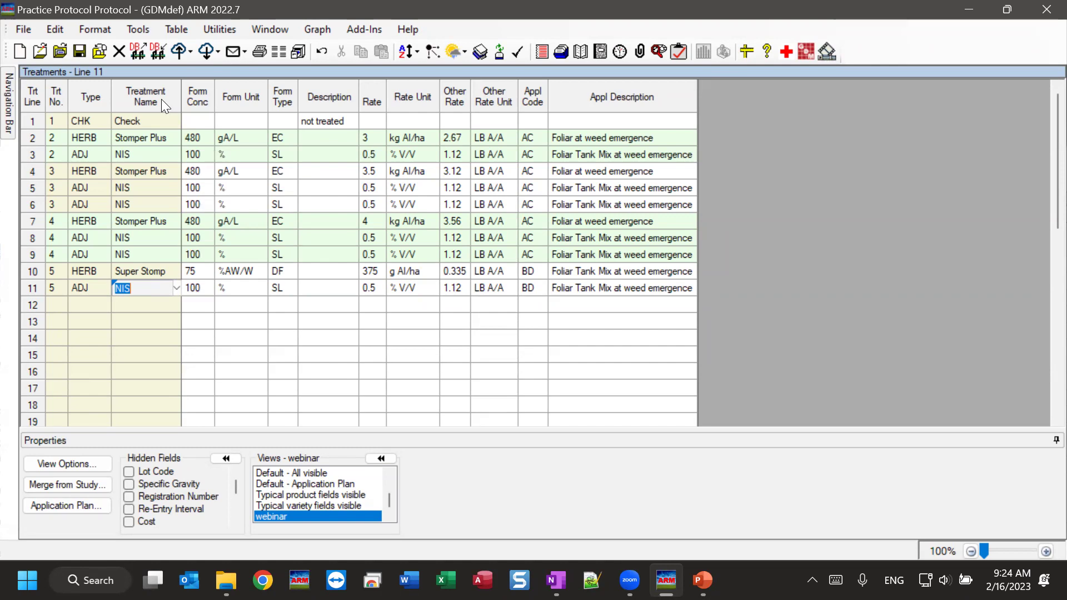
left_click_drag(180, 97, 199, 98)
- Look through the treatment name list from line 2's Stomper Plus without adding it as an item, and close the list without choosing anything
left_click(164, 140)
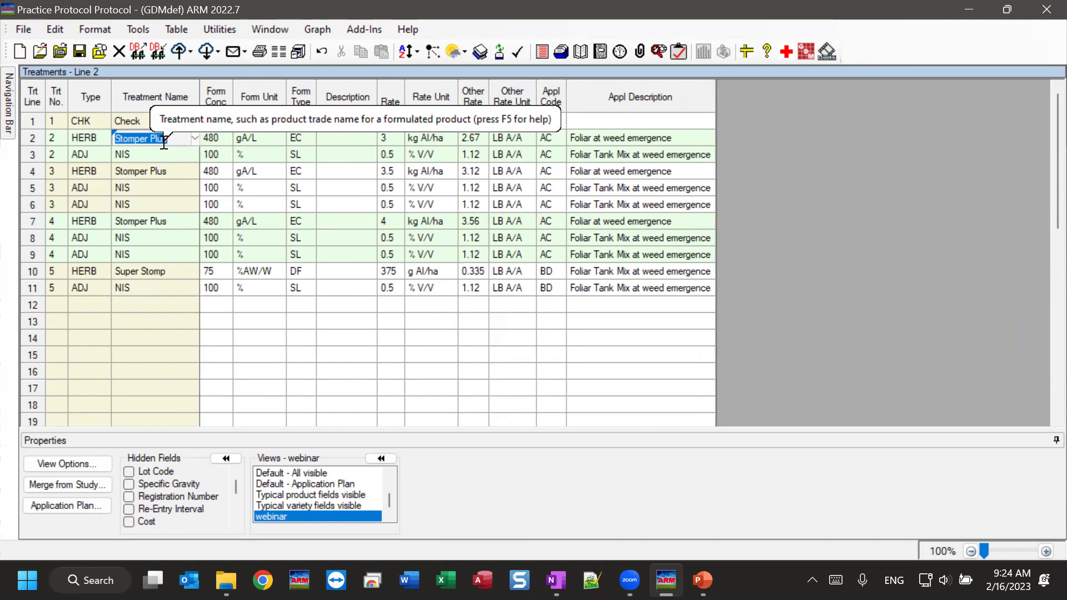
left_click(195, 138)
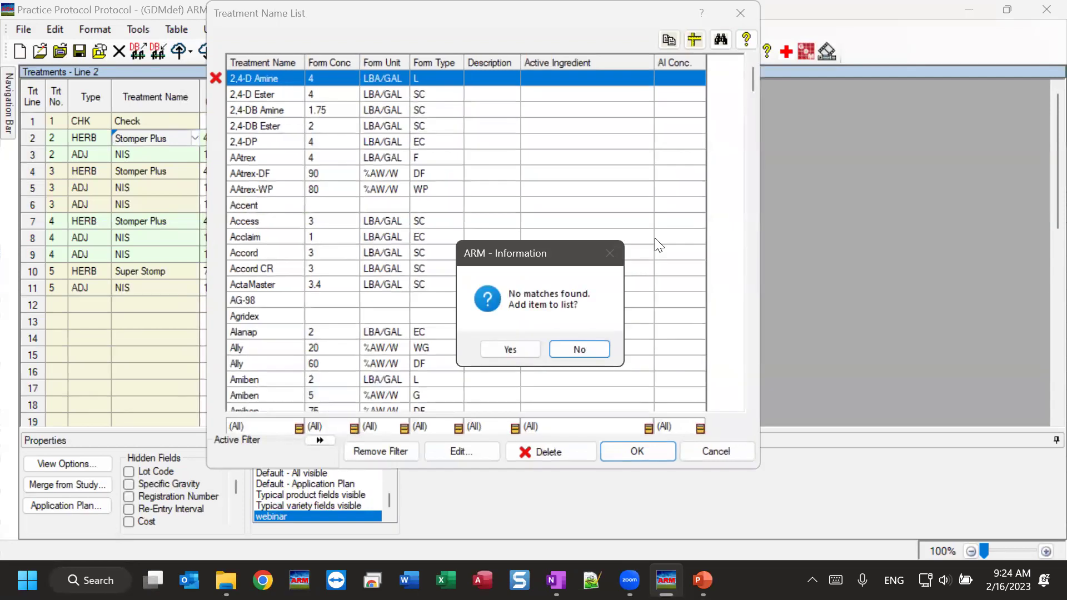
left_click(589, 348)
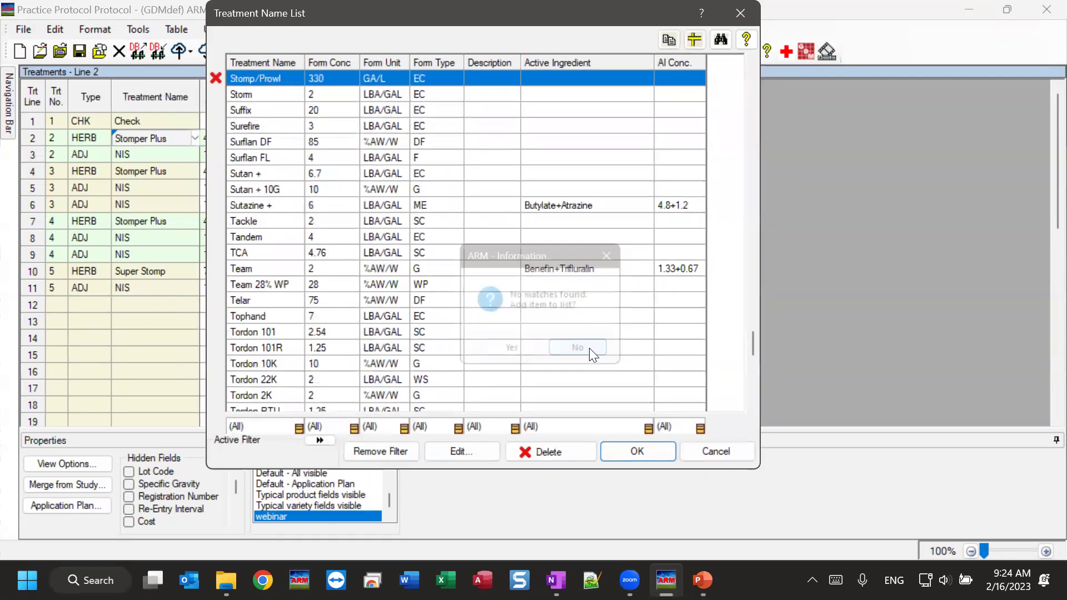
left_click_drag(307, 26, 299, 58)
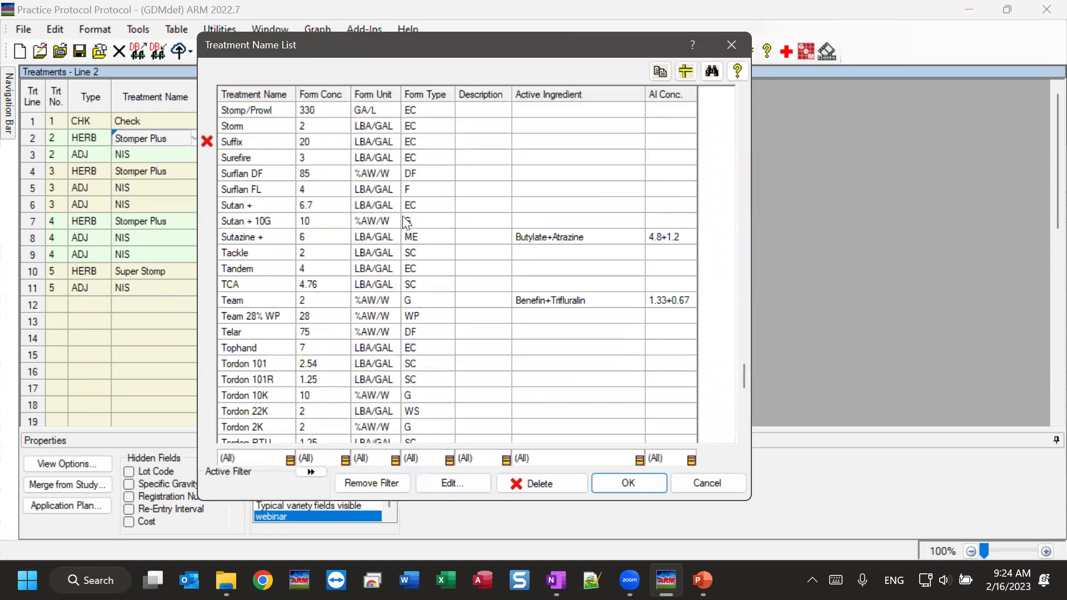
scroll(406, 216, "up", 5)
scroll(407, 233, "up", 4)
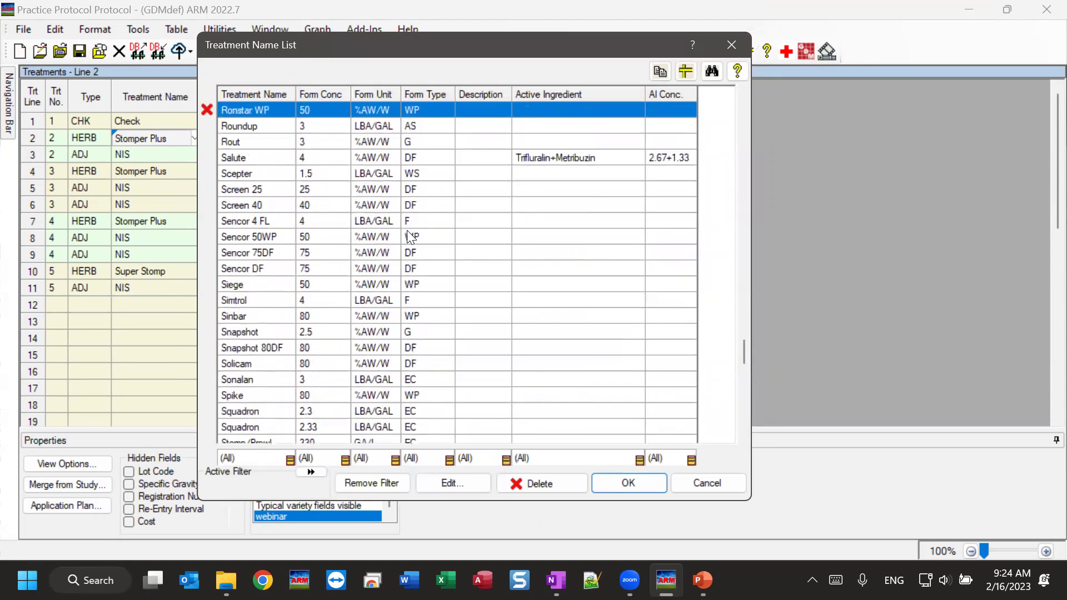
scroll(372, 246, "down", 4)
scroll(364, 250, "down", 6)
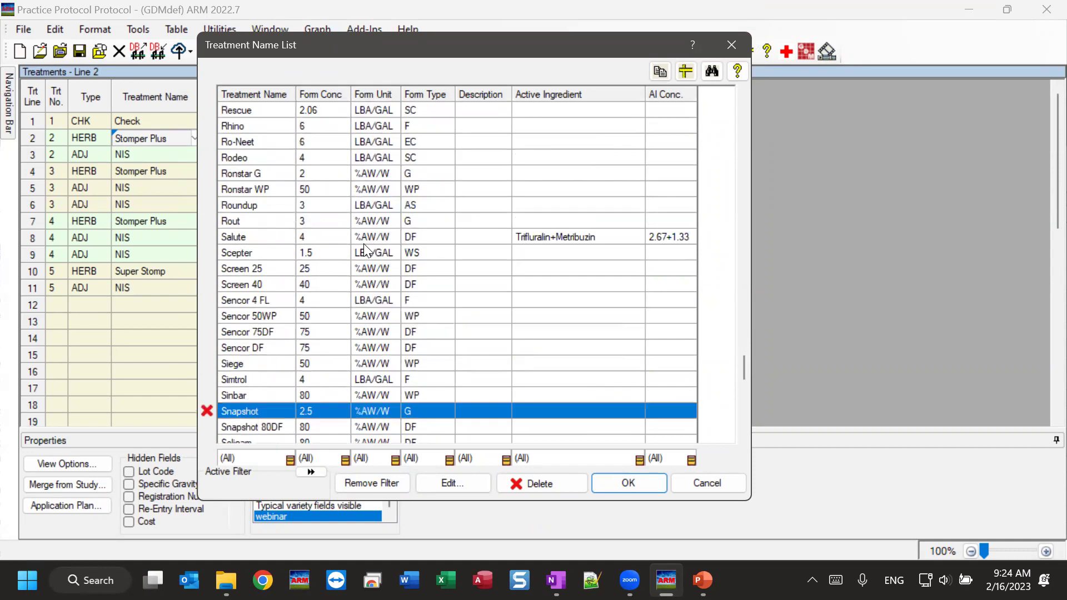
scroll(365, 253, "up", 7)
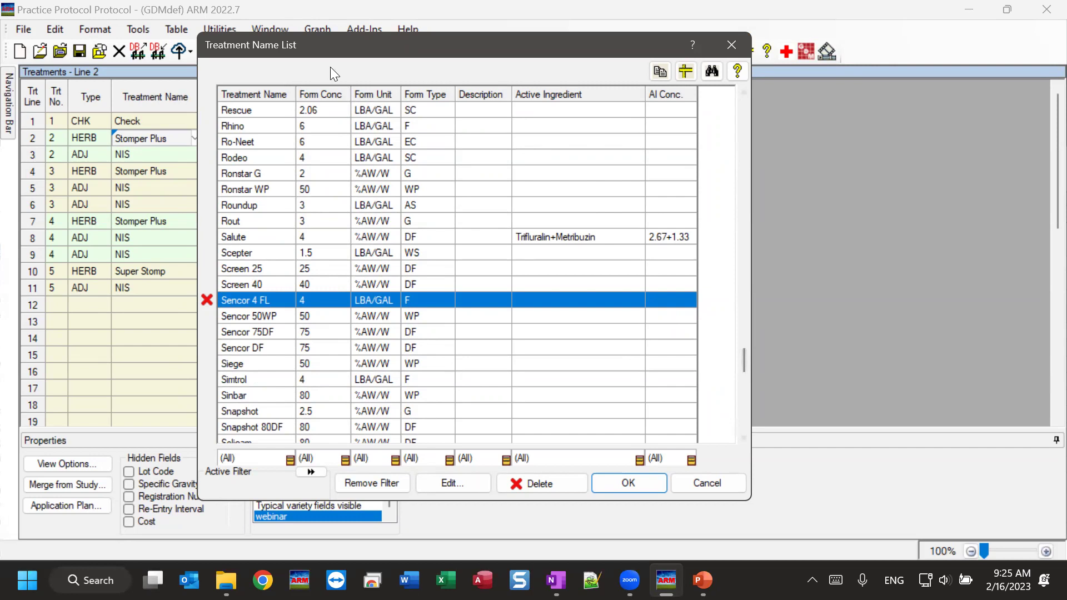
left_click_drag(331, 67, 358, 54)
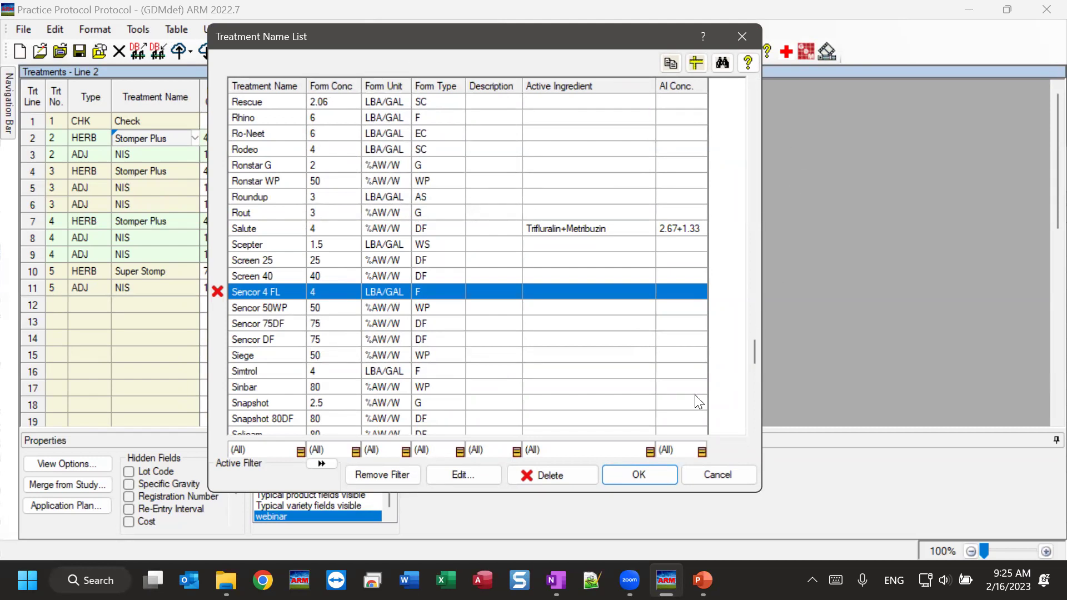
left_click(725, 476)
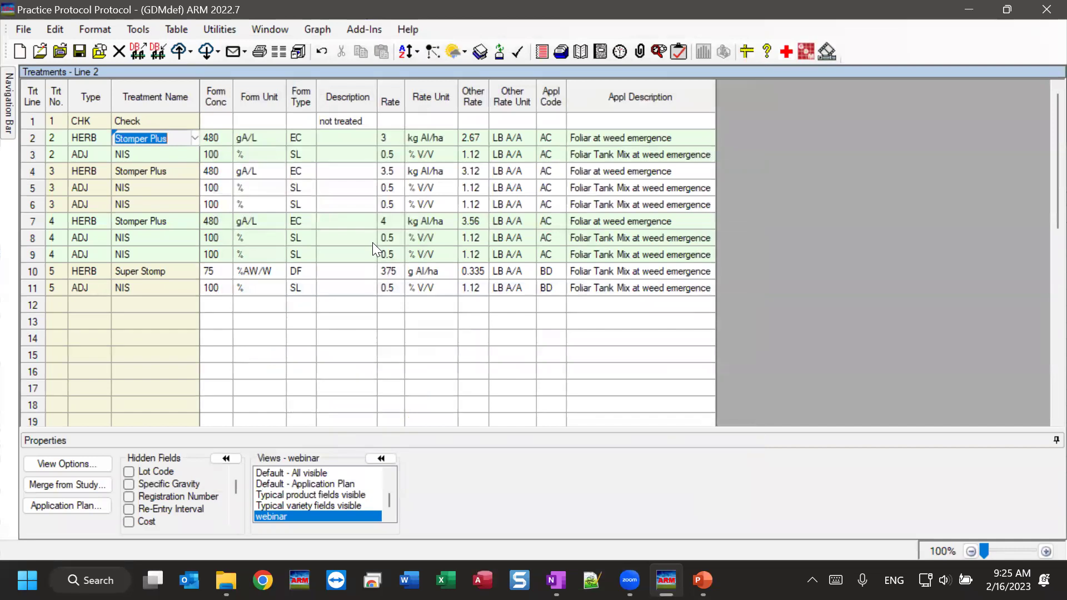
left_click(139, 188)
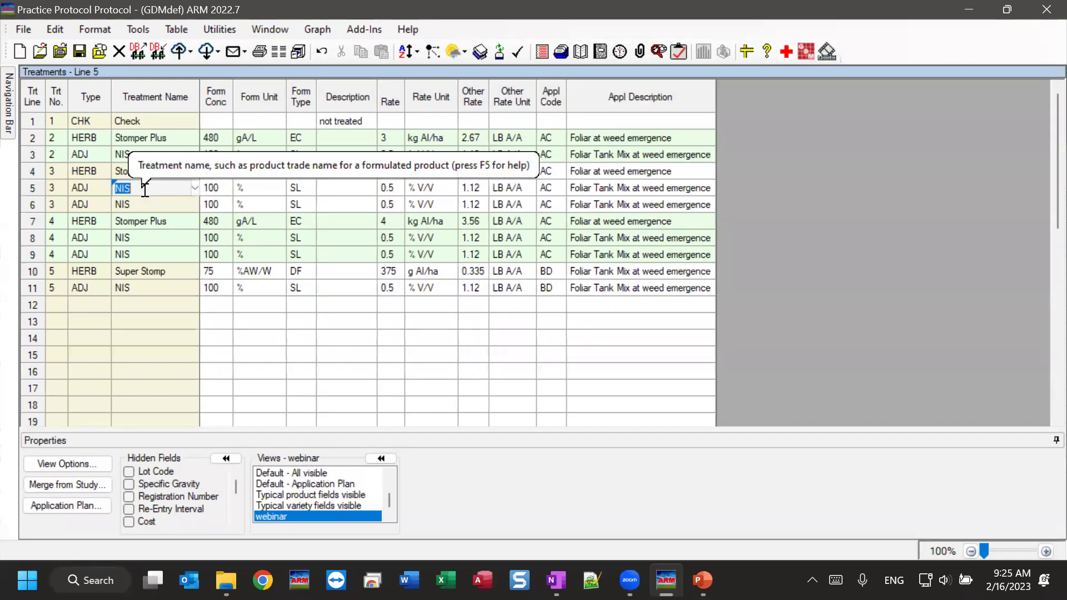
left_click(386, 189)
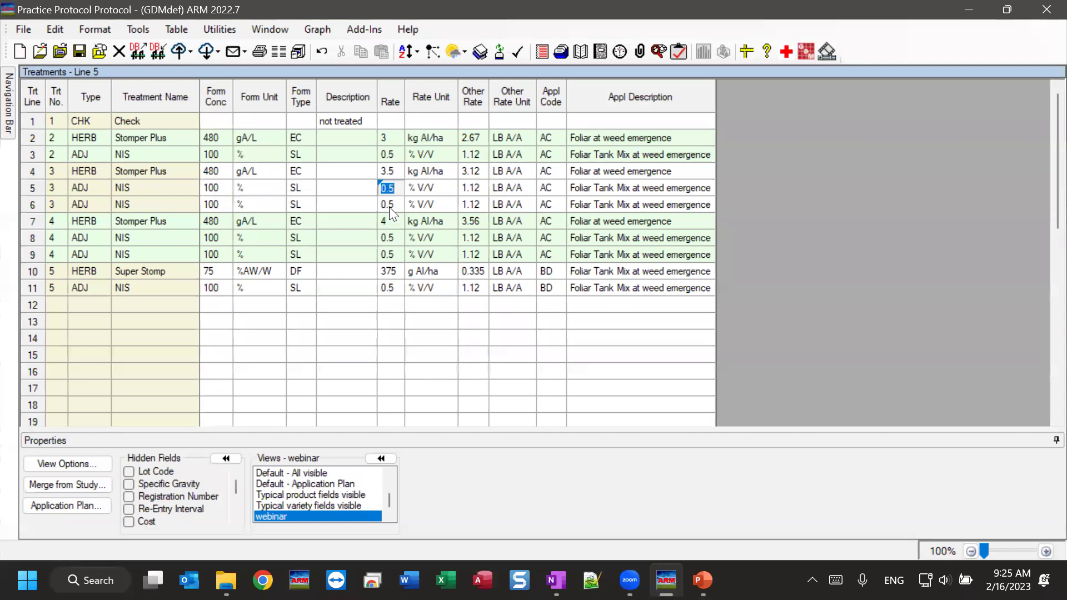
left_click(133, 191)
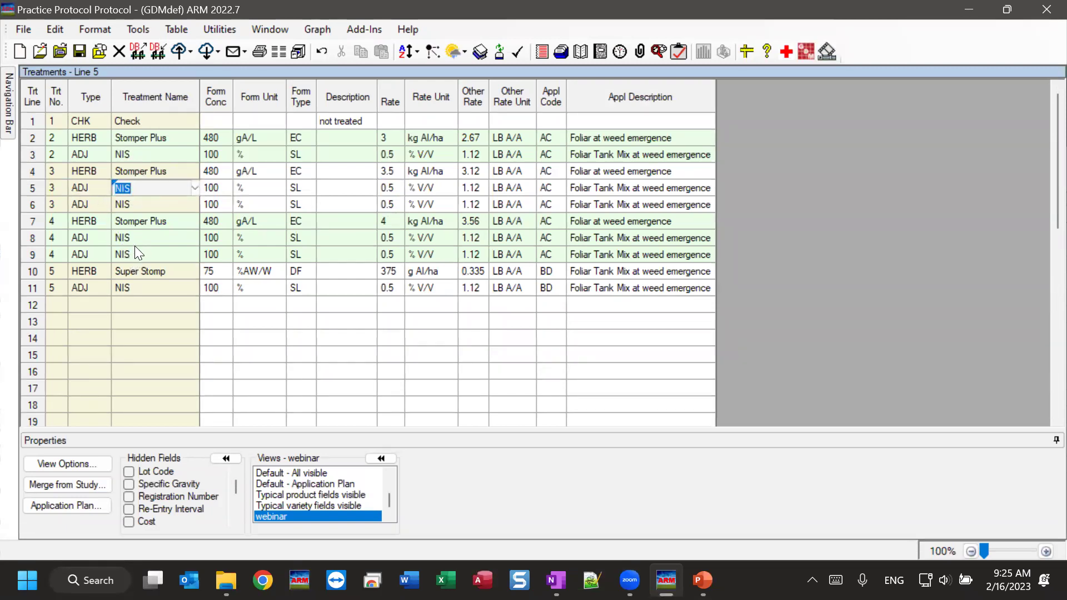
left_click_drag(120, 291, 596, 288)
left_click_drag(67, 287, 620, 290)
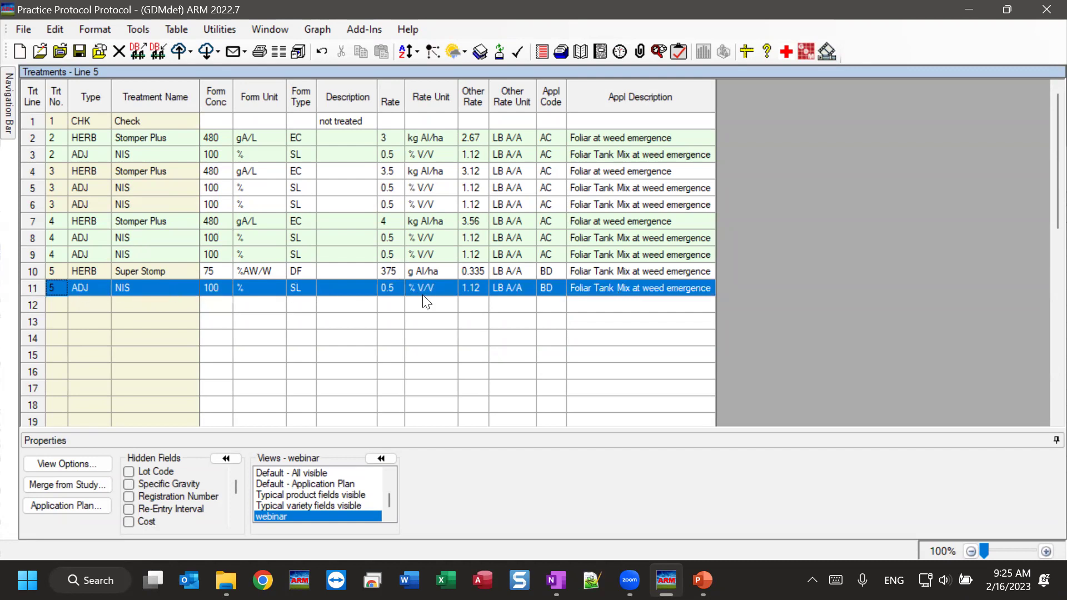
- Set the rate of treatment 4's first NIS line, line 8, to 2
left_click(159, 239)
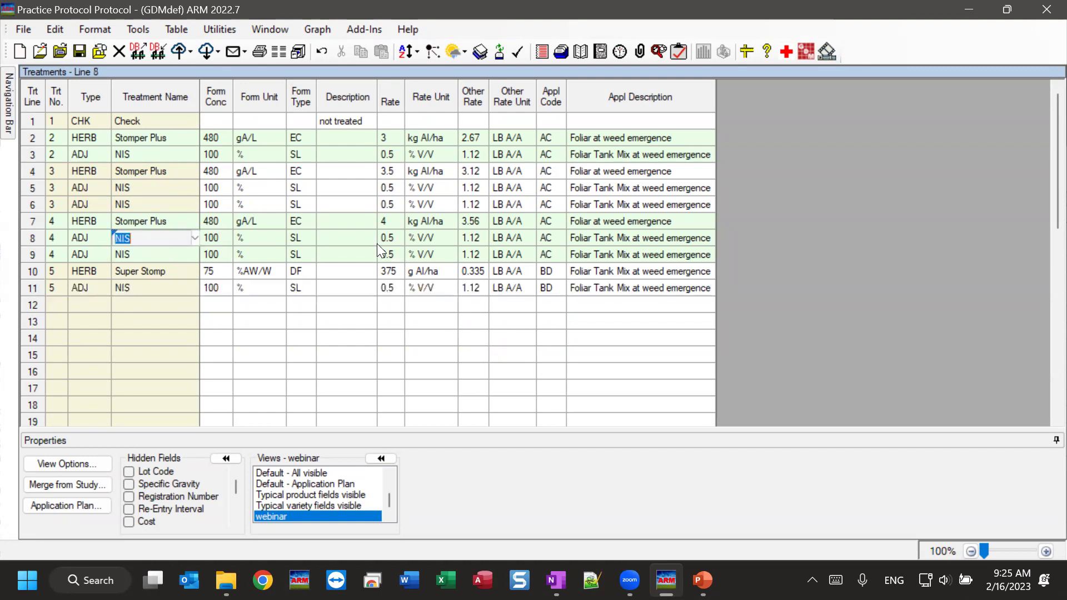
left_click(392, 240)
type("2")
key("Tab")
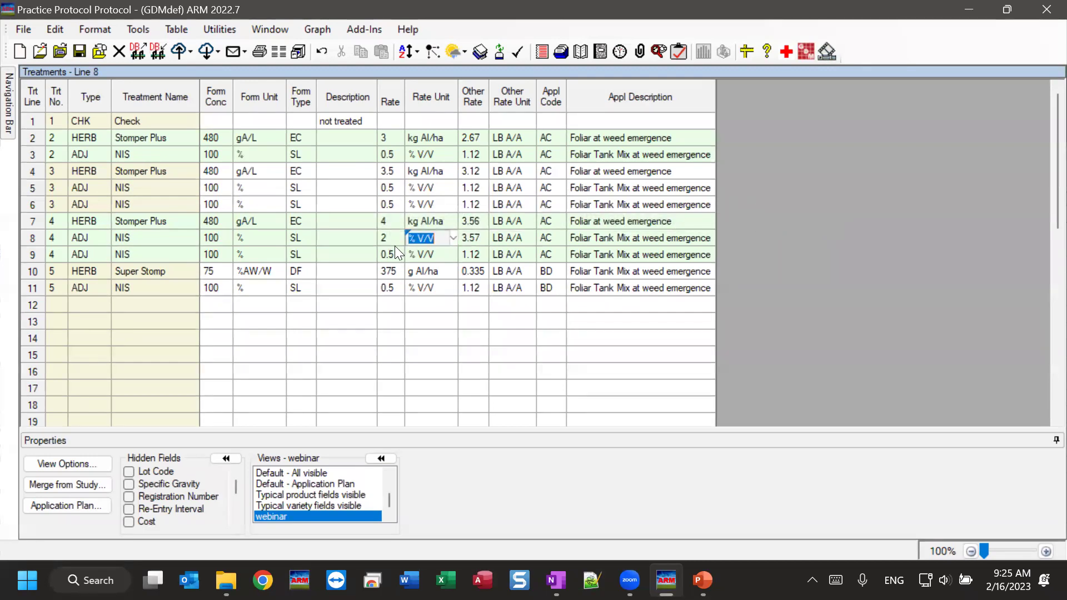
left_click(391, 235)
left_click(390, 289)
left_click(391, 238)
left_click(390, 288)
left_click(391, 237)
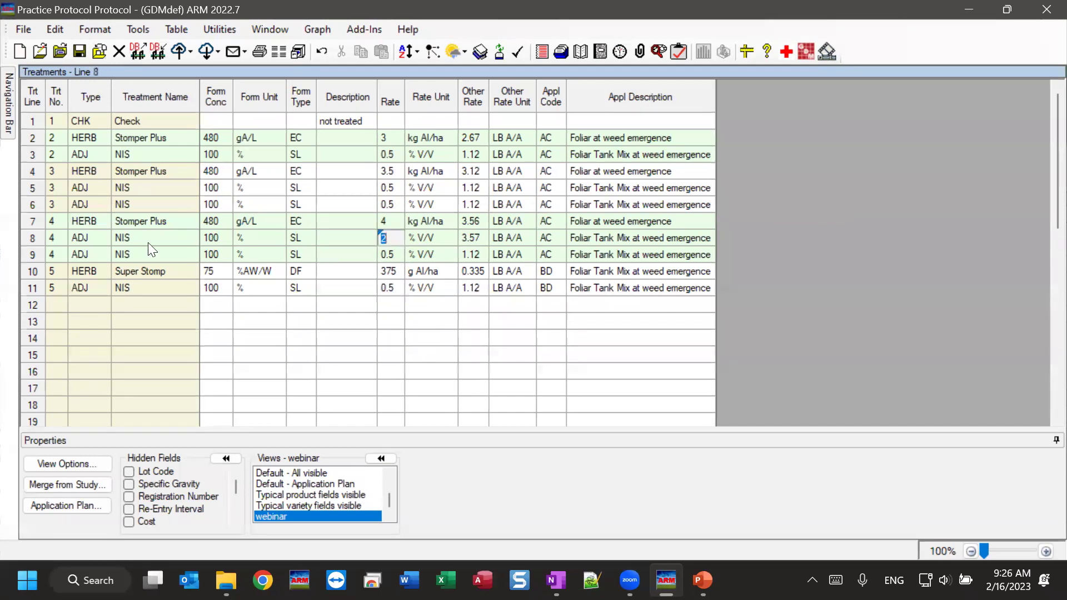
- Set the rates of treatment 3's two NIS lines to 2.5 for line 5 and 1 for line 6
key("Delete")
key("Up")
key("Up")
key("Up")
type("2.5")
key("Return")
type("1")
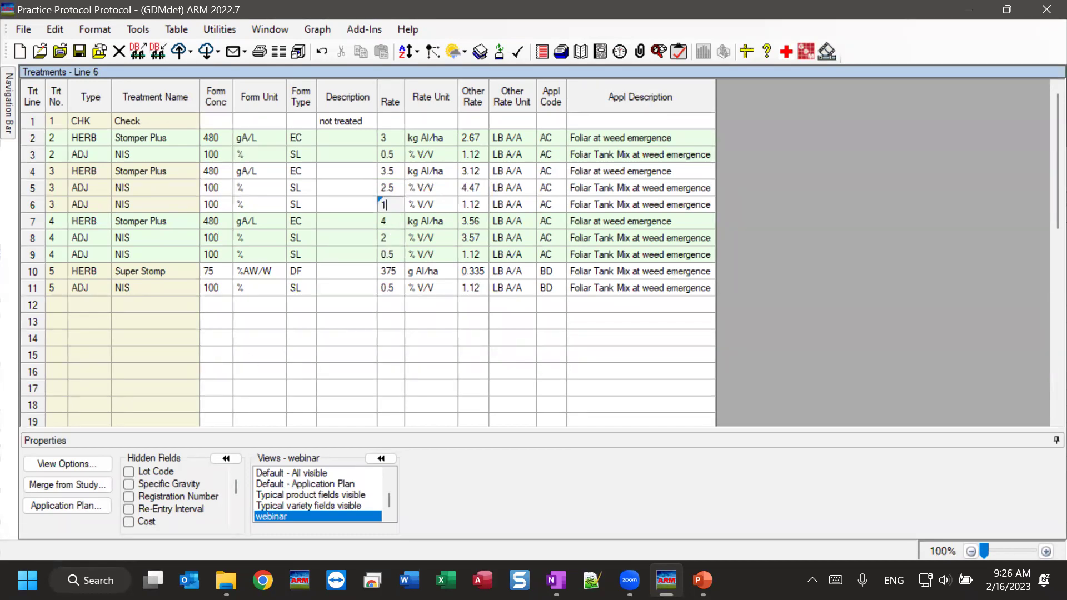
key("Tab")
left_click(387, 254)
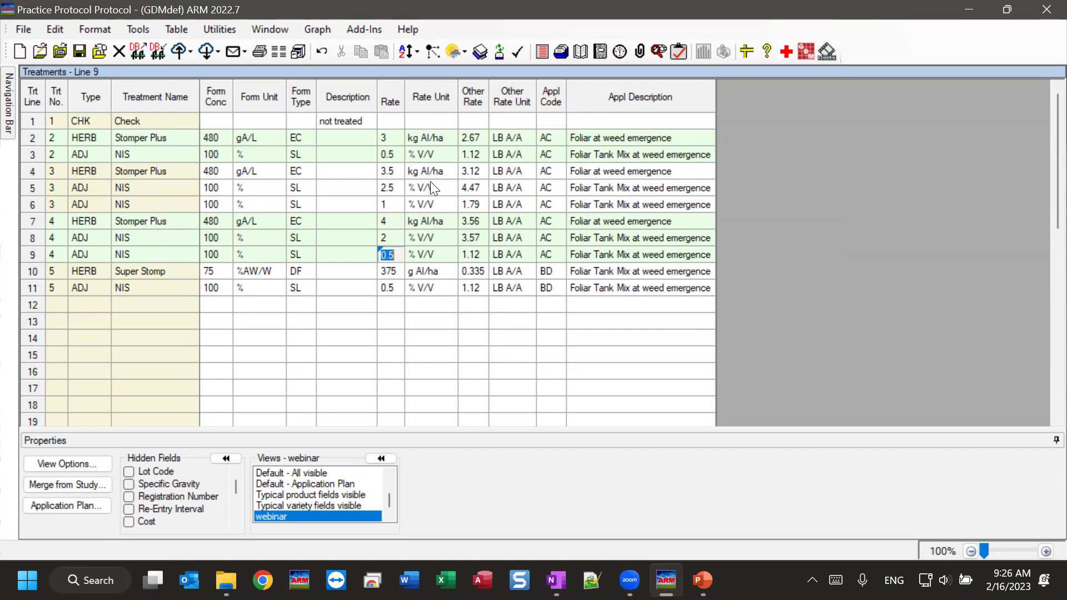
- Reopen the treatment name list for line 2, decline adding Stomper Plus, check the entries around Stomp/Prowl, and cancel the list
left_click(153, 137)
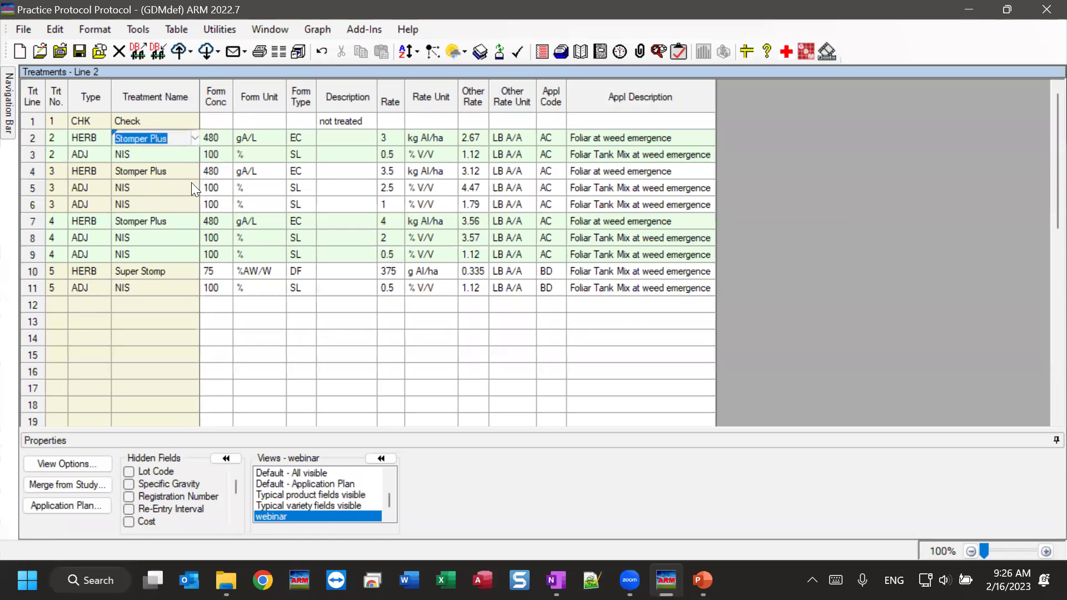
left_click(196, 140)
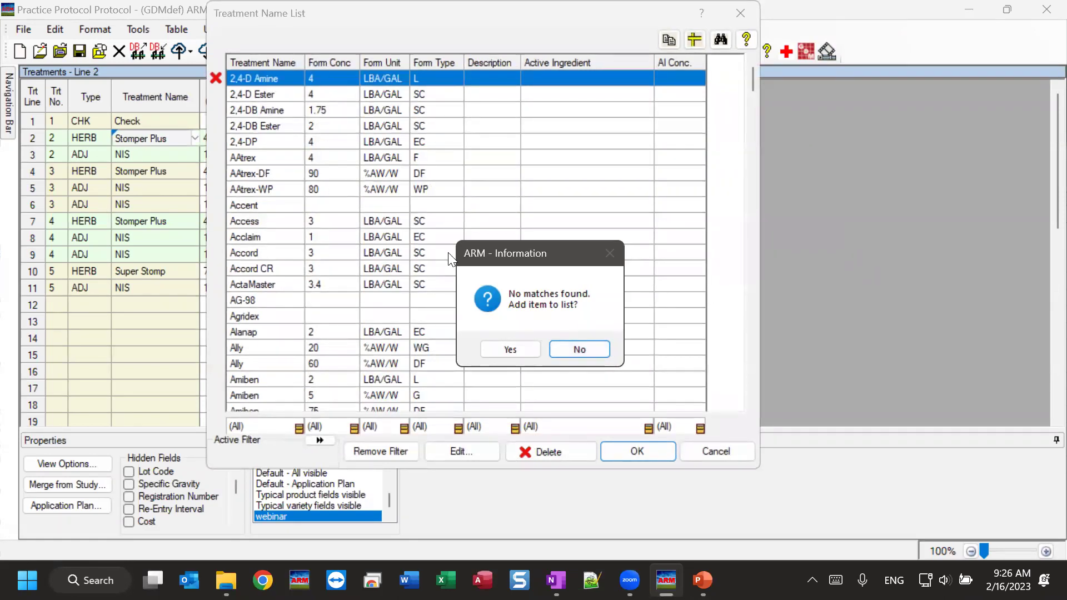
left_click(581, 349)
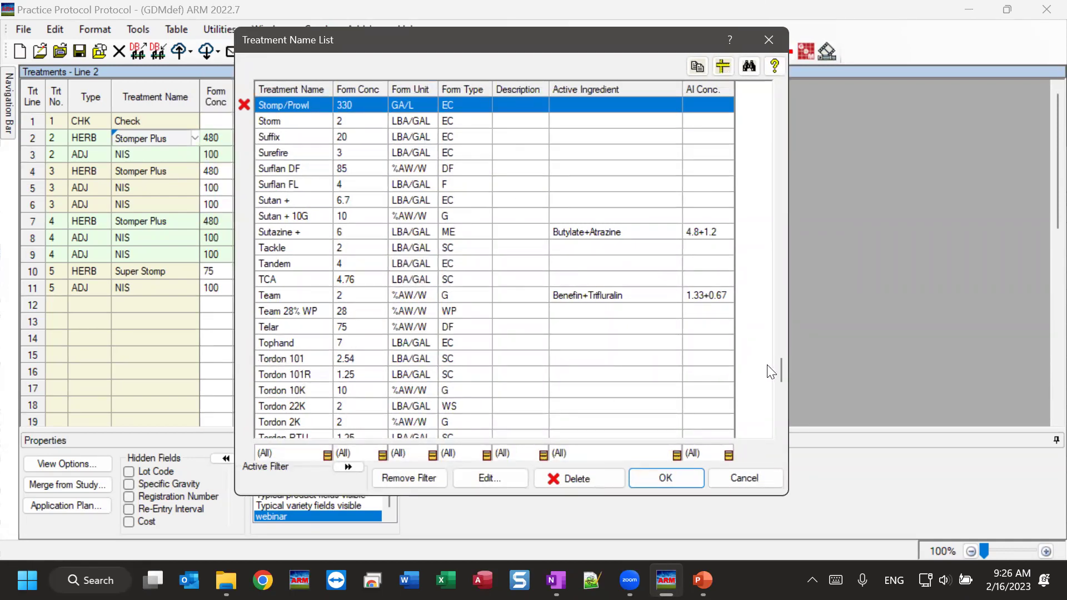
left_click_drag(783, 374, 816, 352)
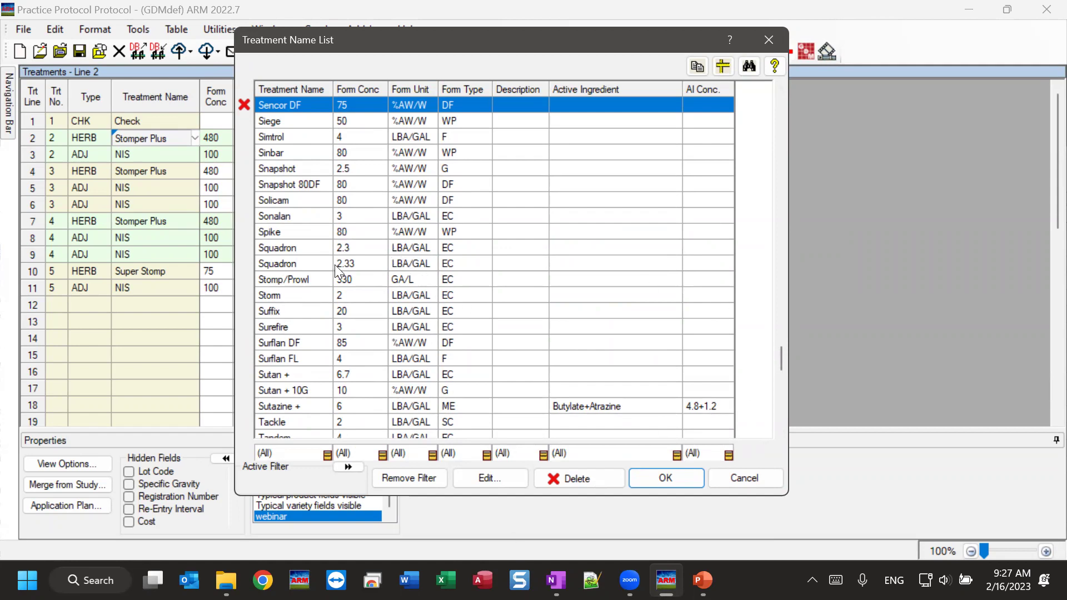
left_click(756, 480)
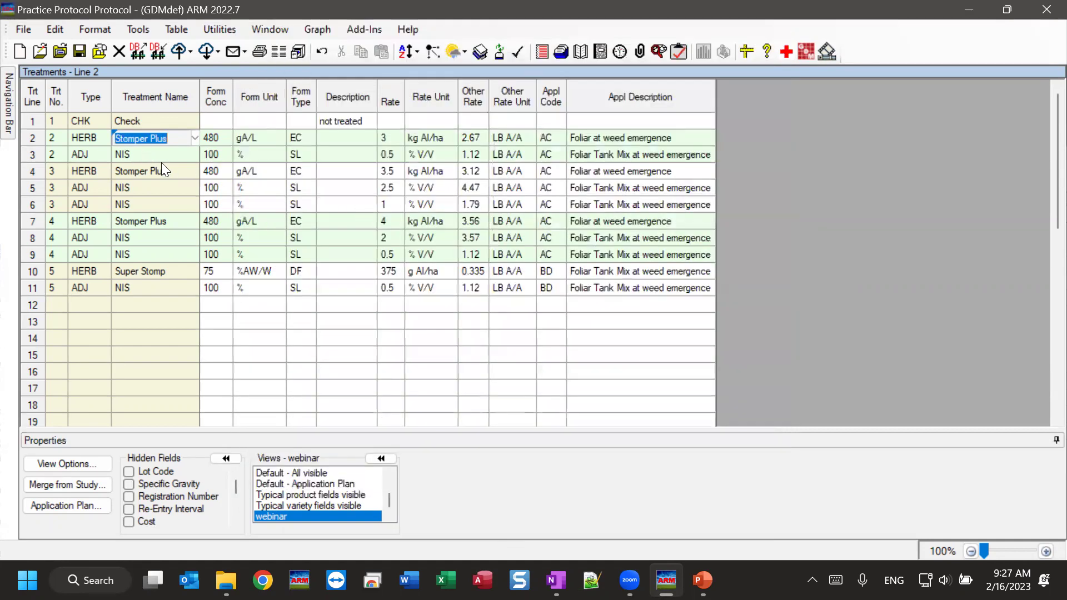
left_click(147, 154)
left_click_drag(55, 142, 432, 139)
left_click_drag(288, 128, 307, 133)
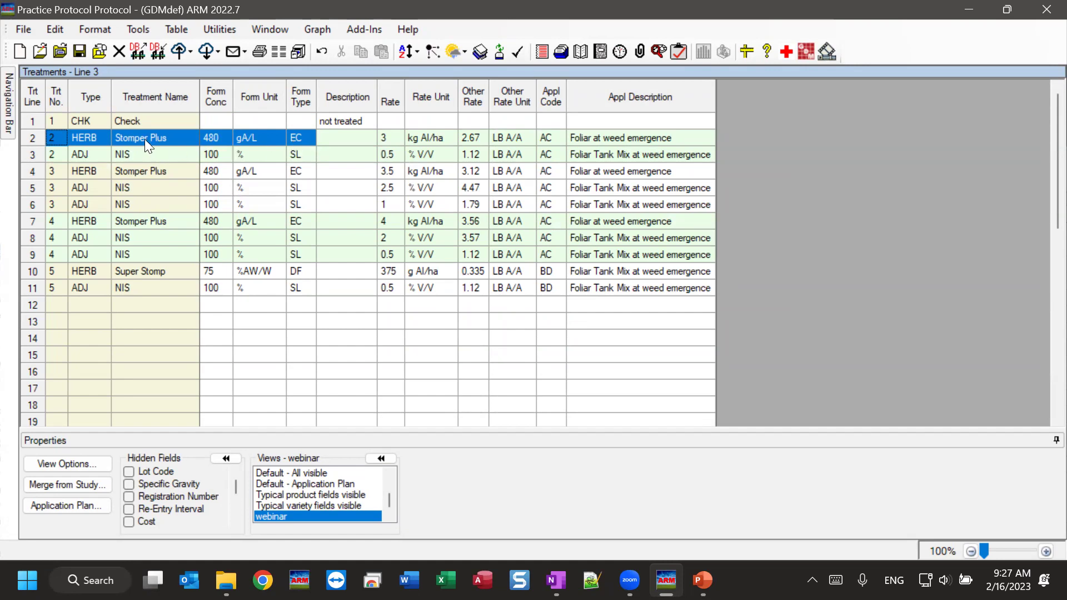
- Start adding line 2's Stomper Plus to the treatment name list as a new item and reposition its active ingredients editor
left_click(175, 139)
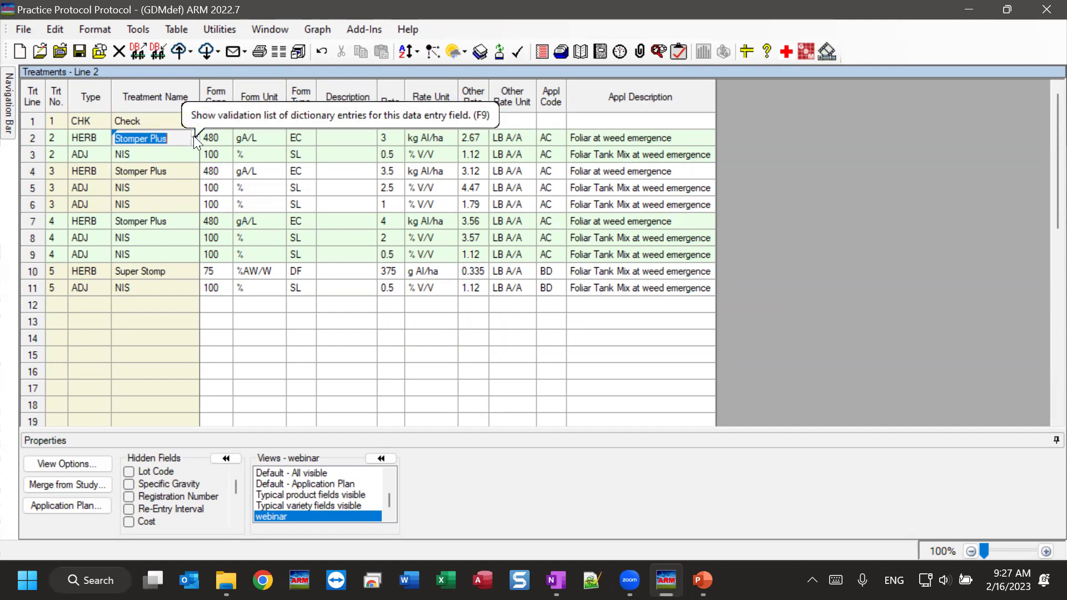
left_click(195, 137)
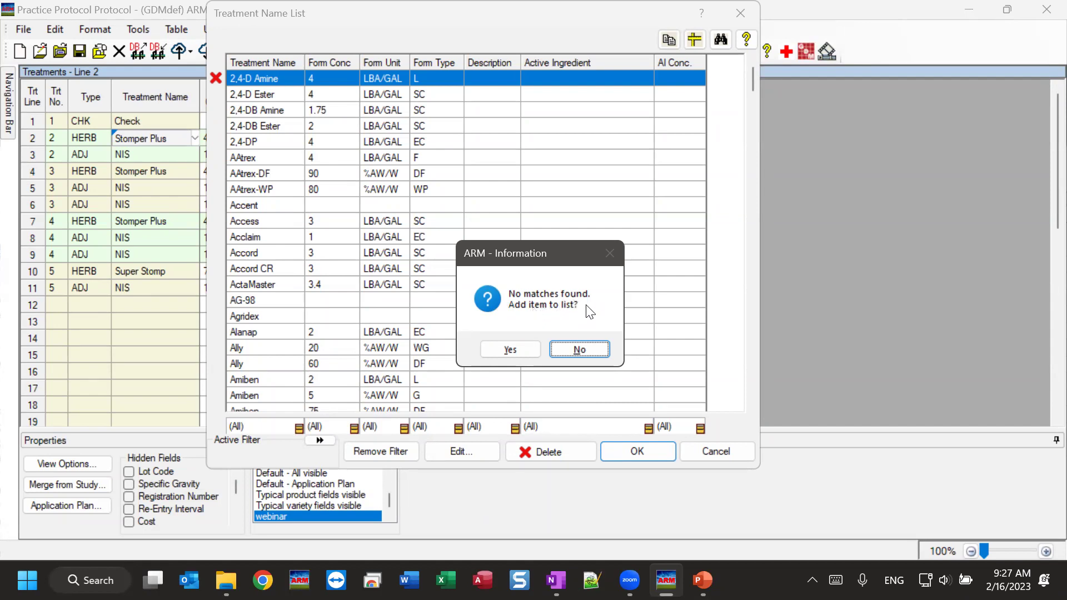
left_click(511, 350)
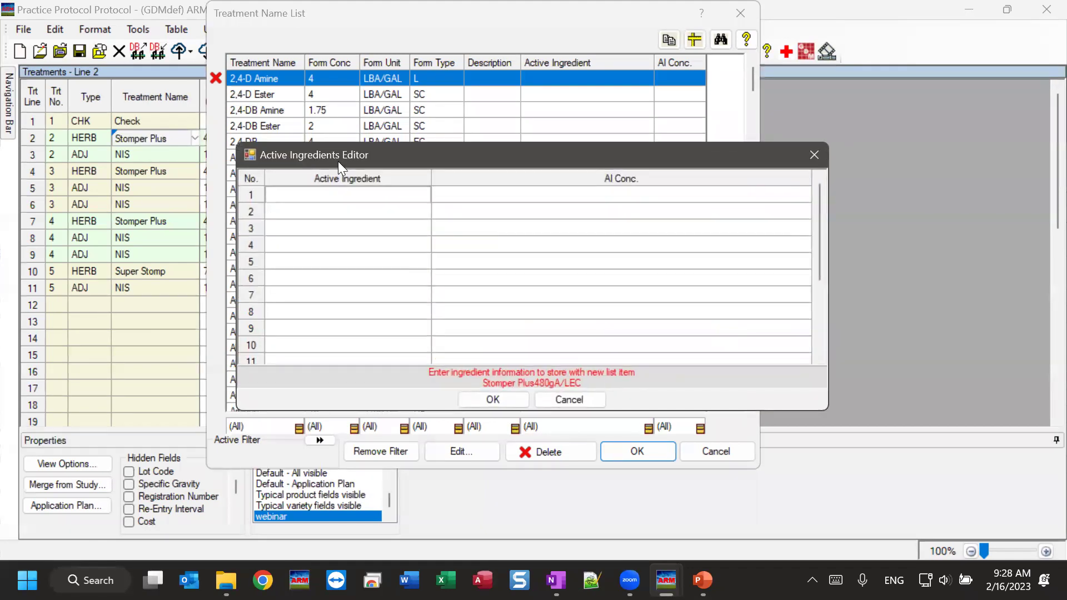
left_click_drag(341, 153, 507, 159)
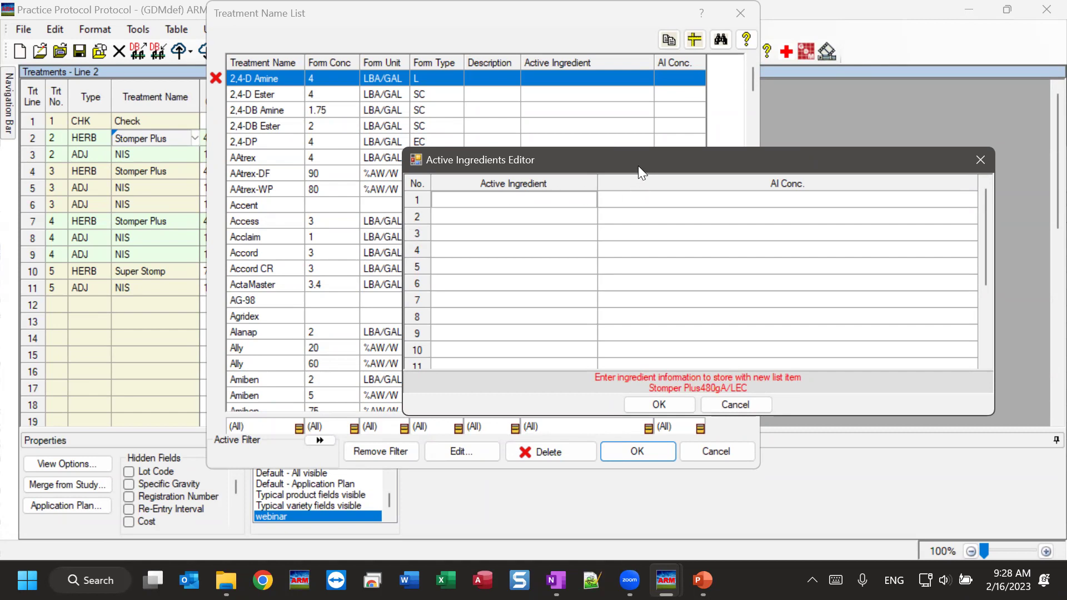
left_click_drag(638, 166, 369, 164)
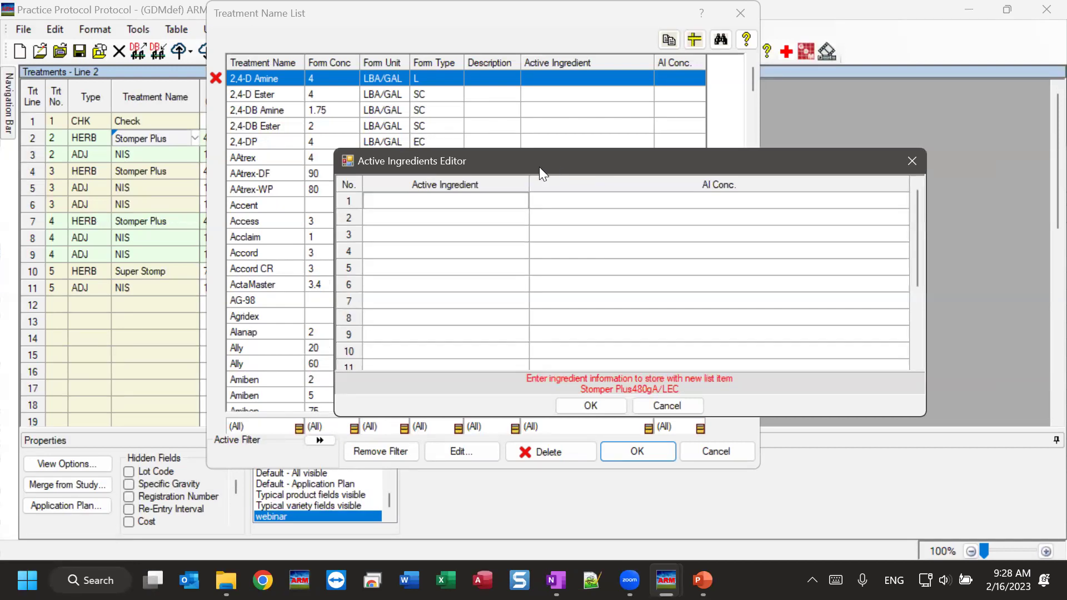
left_click_drag(539, 167, 536, 174)
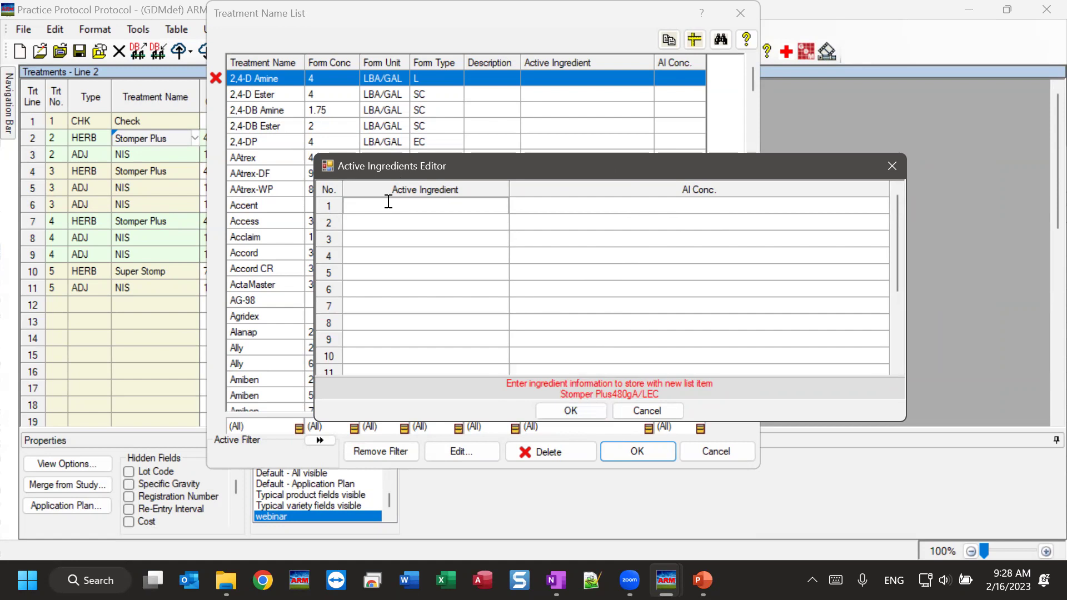
- Store the new Stomper Plus list item with its active ingredients and AI concentrations left blank
left_click(369, 224)
left_click(367, 238)
left_click(562, 209)
left_click(548, 227)
left_click(541, 243)
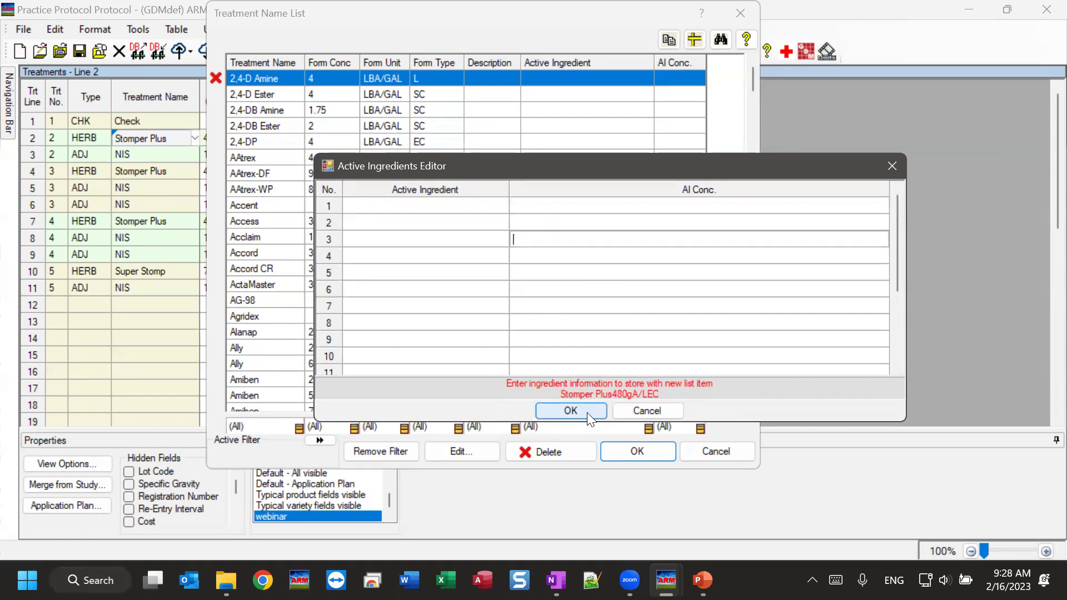
left_click(571, 411)
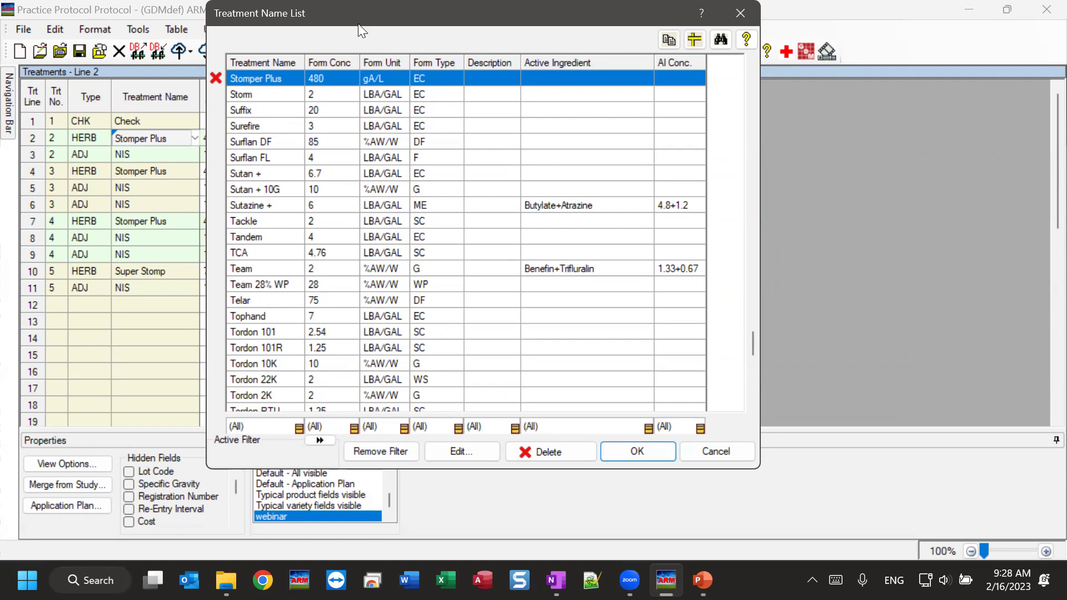
- Reposition the treatment name list, check the stored Stomper Plus entry next to Stomp/Prowl, and cancel the list
left_click_drag(359, 25, 242, 162)
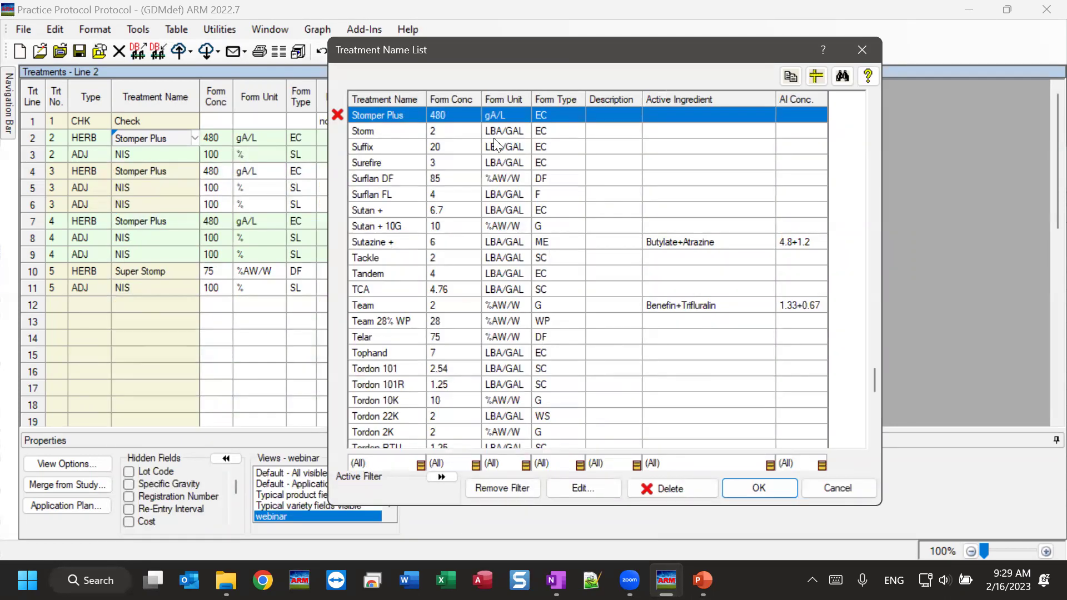
scroll(391, 139, "up", 1)
left_click(389, 134)
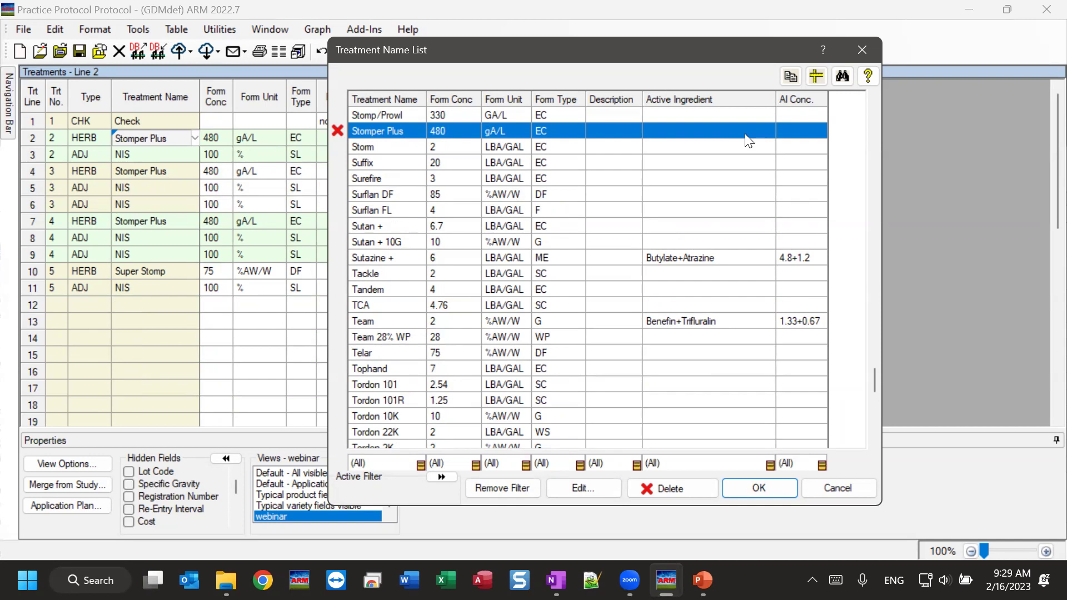
left_click(864, 488)
- Start treatment 6 on line 12 and set its type to HERB (Herbicide) from the type list
left_click(54, 306)
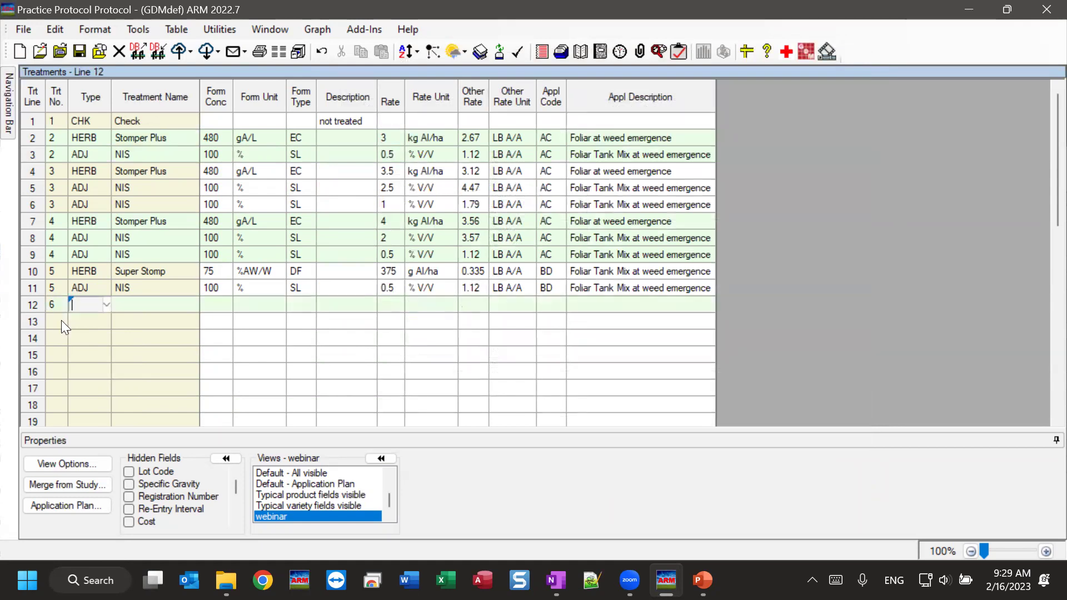
left_click(106, 303)
left_click(105, 303)
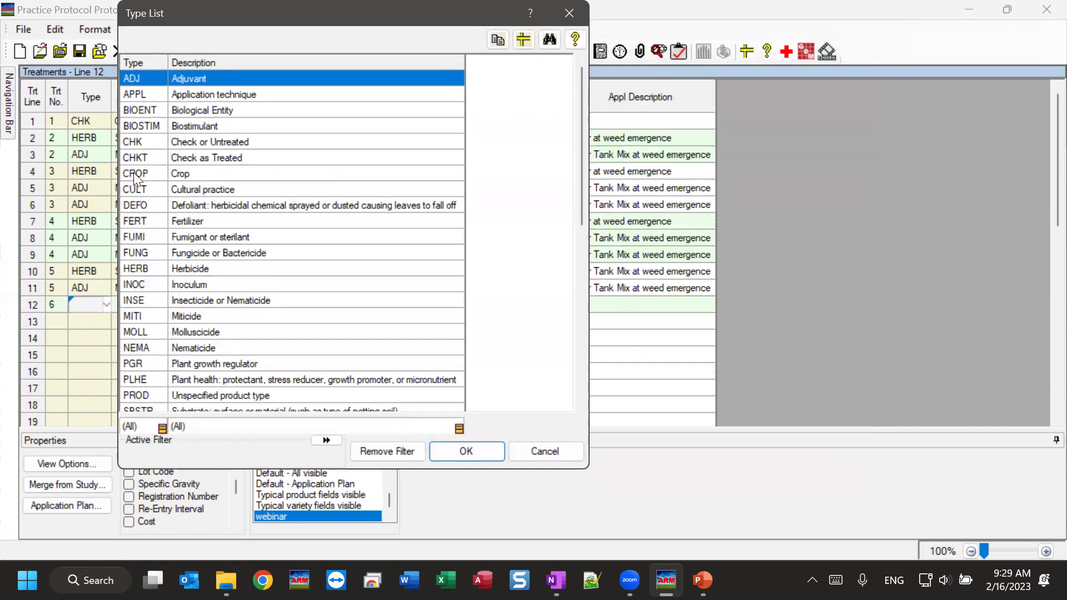
left_click(196, 272)
left_click(458, 451)
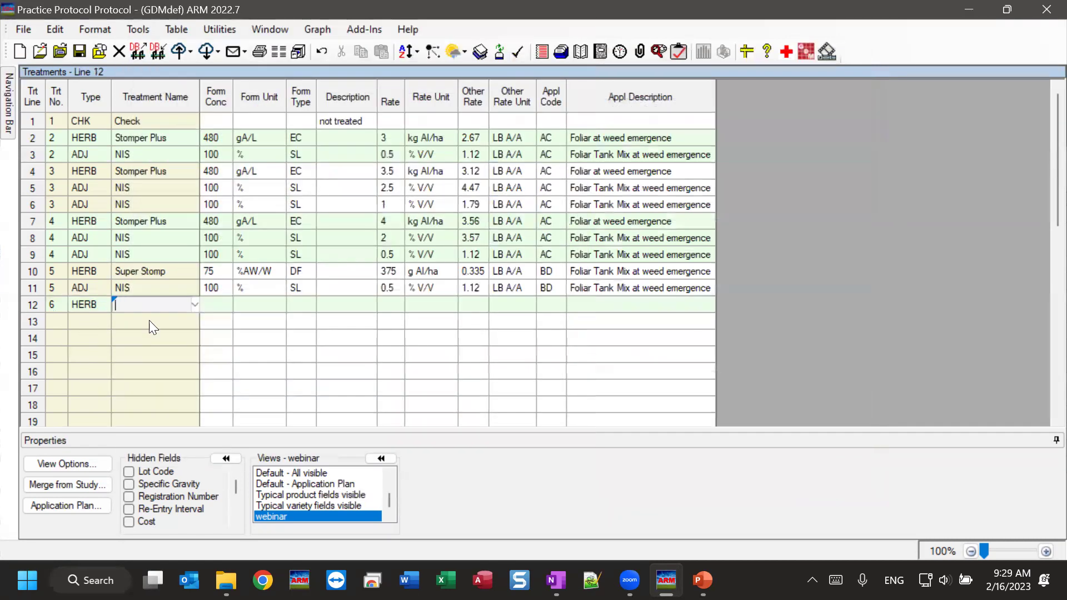
- Open the treatment name list for line 12, reposition it, and step through the entries from 2,4-D Amine to Arsenol
left_click(195, 304)
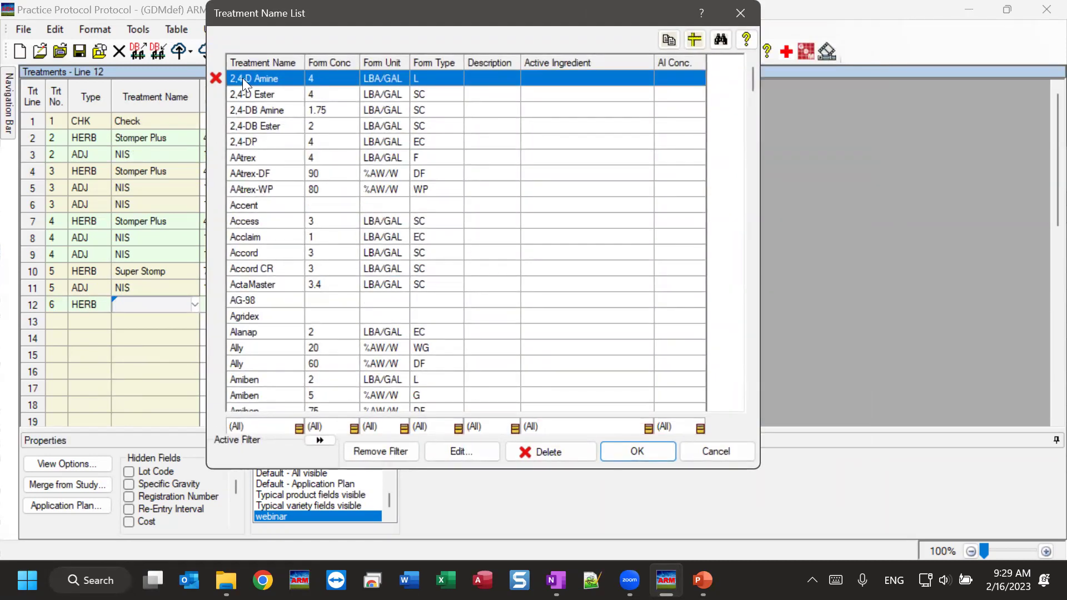
left_click_drag(263, 31, 311, 49)
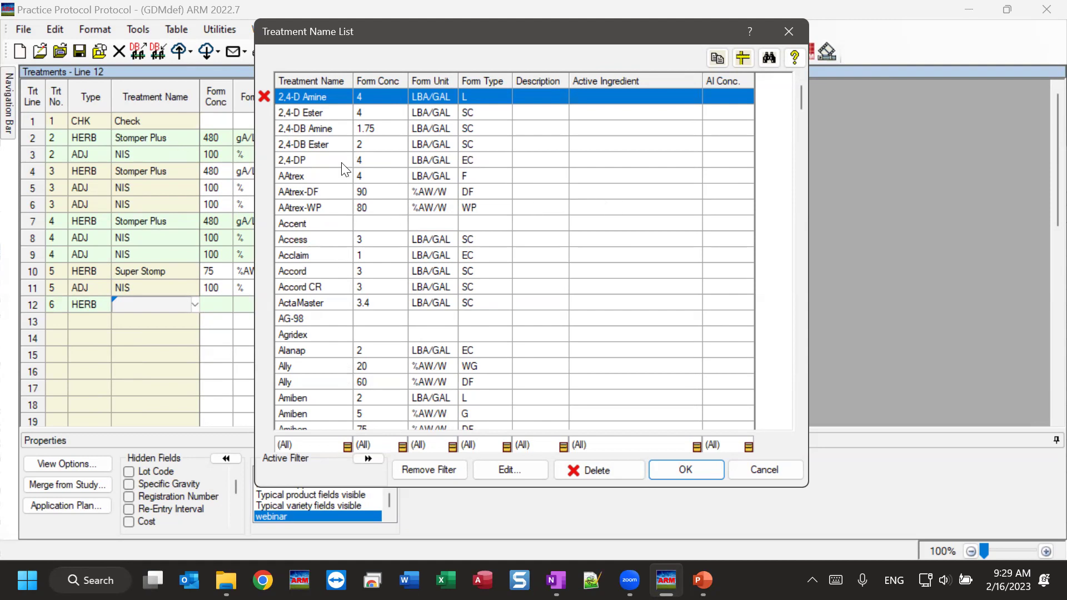
key("Down")
key("Down")
key("Down")
key("Down")
key("Down")
key("Down")
key("Down")
key("Down")
key("Down")
key("Down")
key("Down")
key("Down")
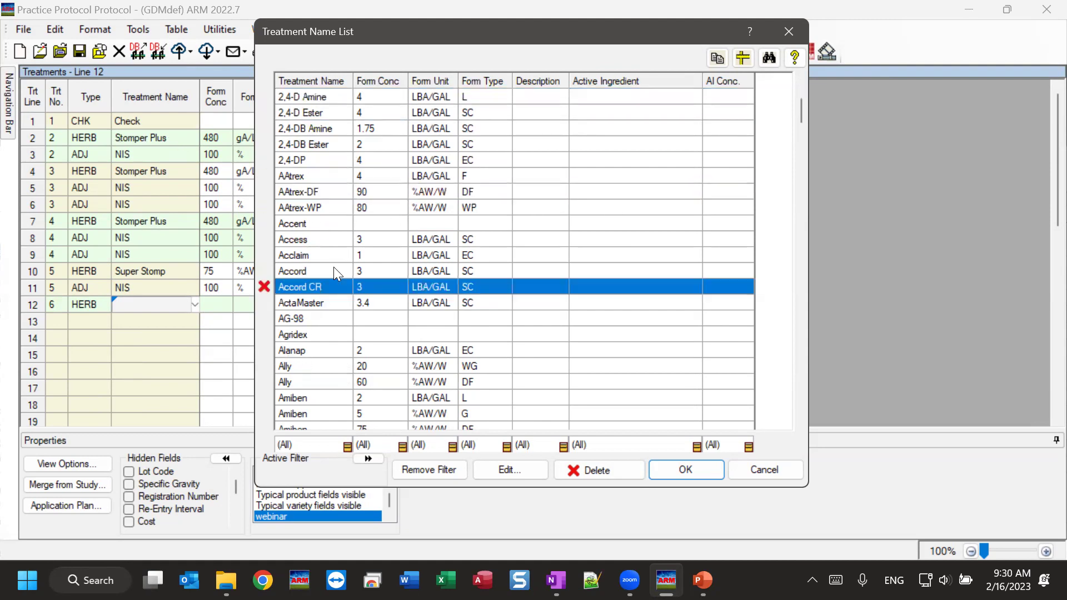
key("Down")
key("Down")
key("Down")
key("Down")
key("Down")
key("Down")
key("Down")
key("Down")
key("Down")
key("Down")
key("Down")
key("Down")
key("Down")
key("Down")
key("Down")
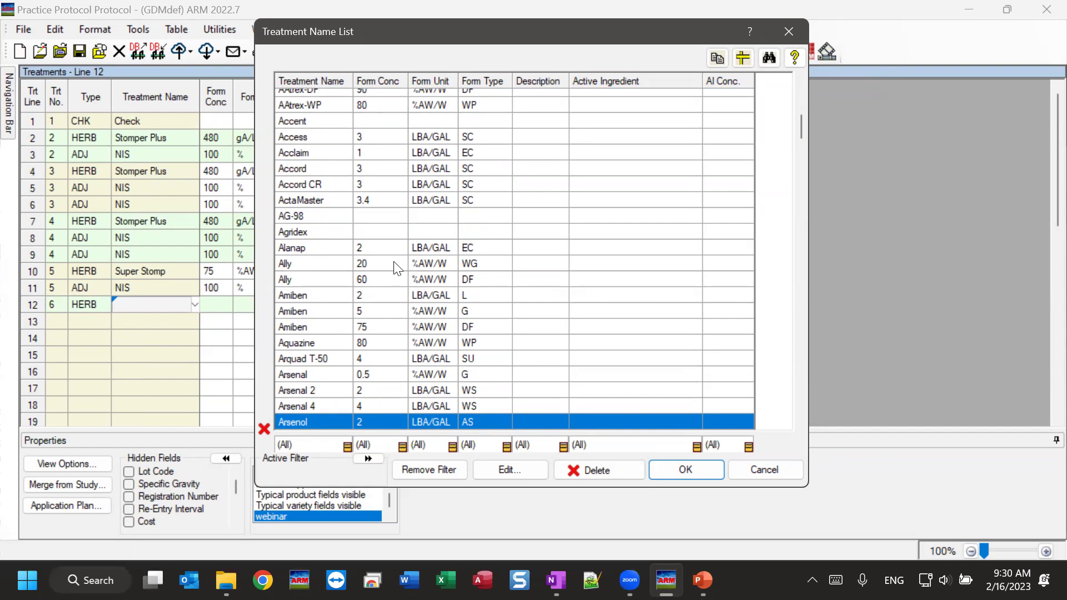
- Jump to the treatment names starting with S, check Salute and the entries just above it, and return to the list's beginning
key("s")
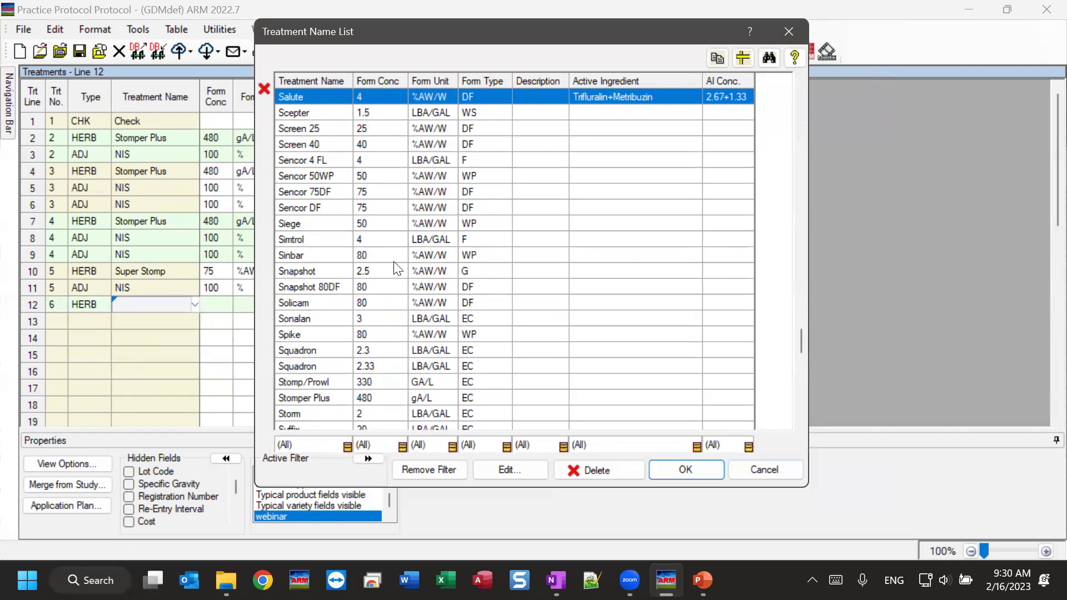
key("Up")
key("Up")
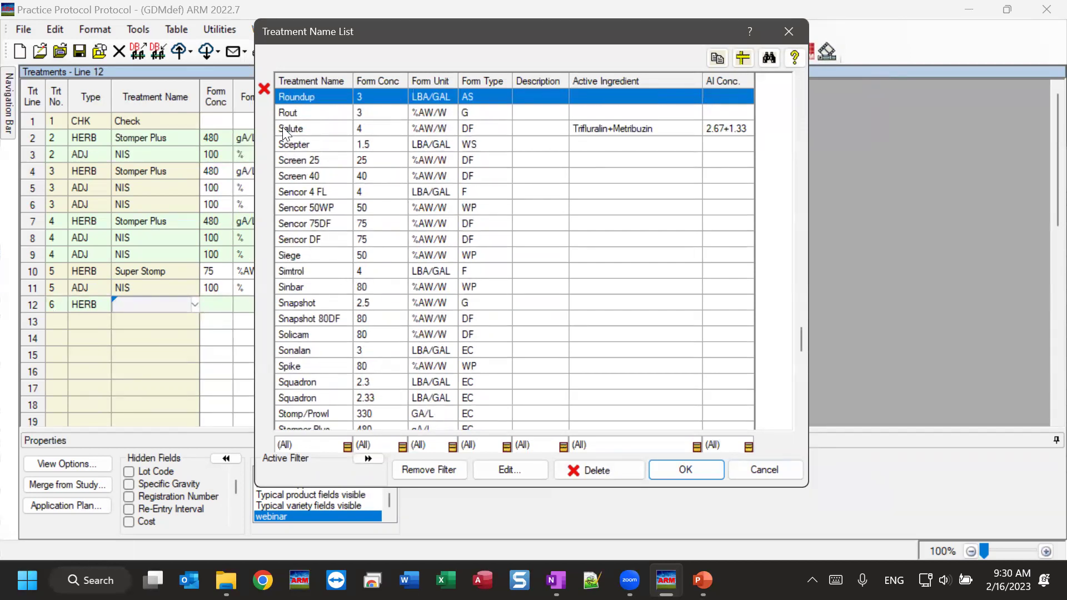
left_click(303, 128)
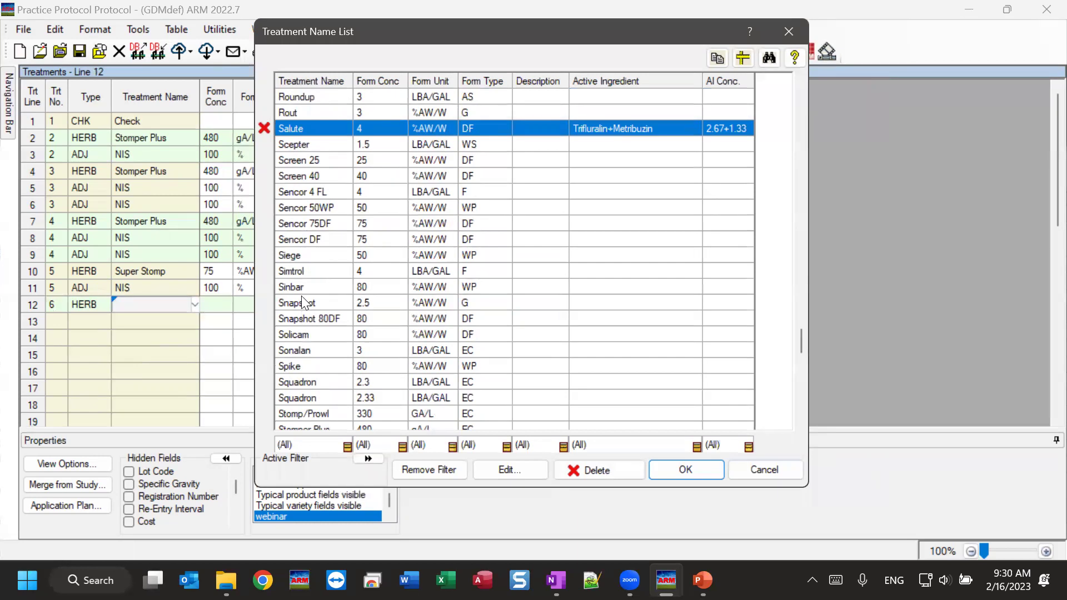
key("ctrl+Home")
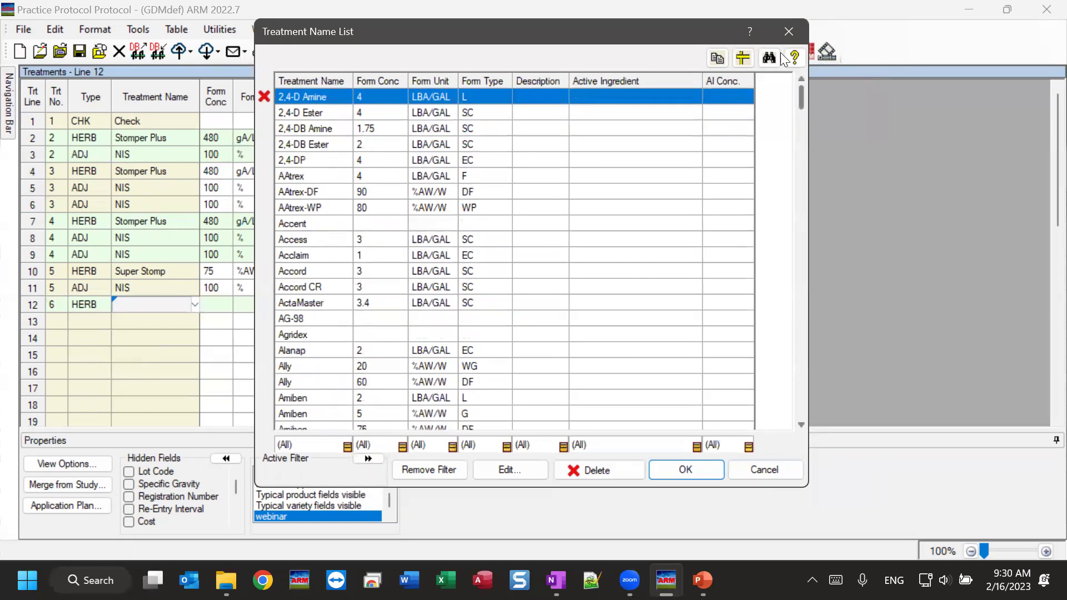
- Find the names starting with "stomp" in the list and insert Stomper Plus as line 12's treatment name
type("stomp")
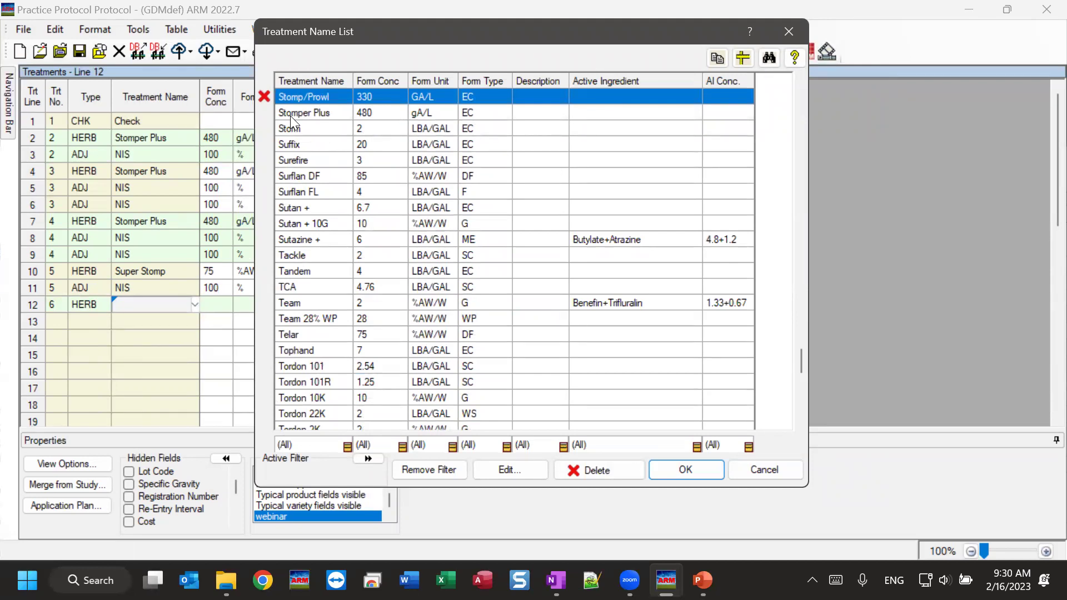
left_click(334, 115)
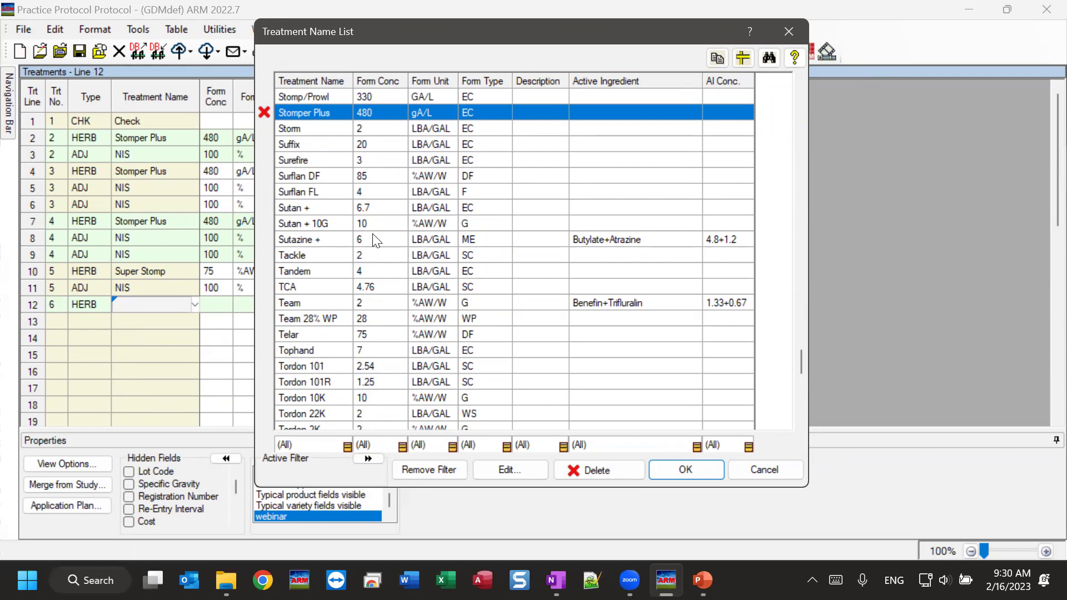
left_click(690, 471)
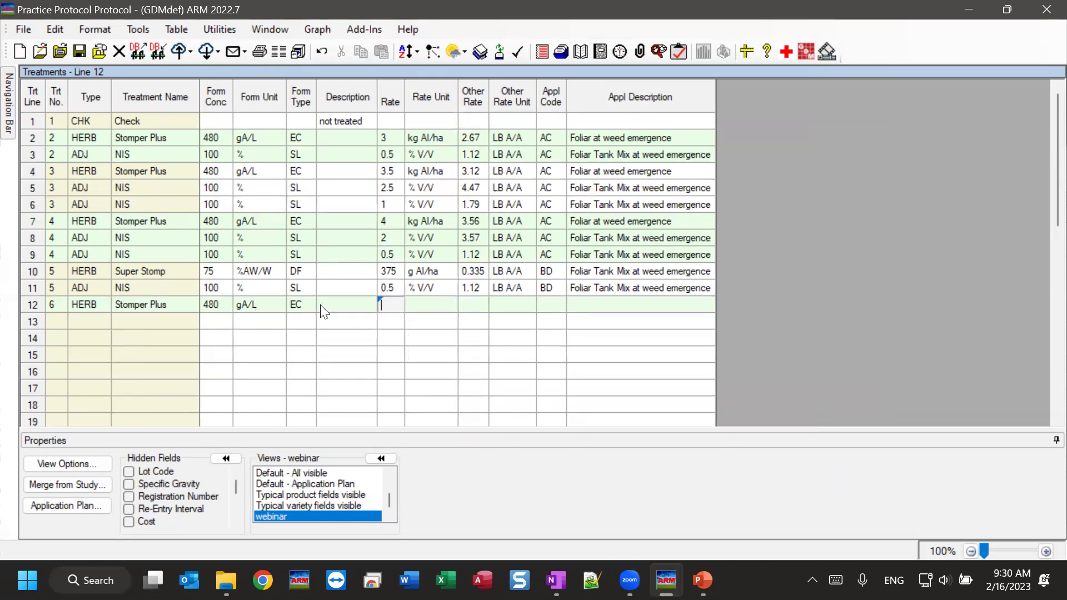
- Set line 12's rate to 5 and copy the rate unit kg AI/ha from line 7 into line 12
type("5")
left_click(431, 221)
right_click(428, 221)
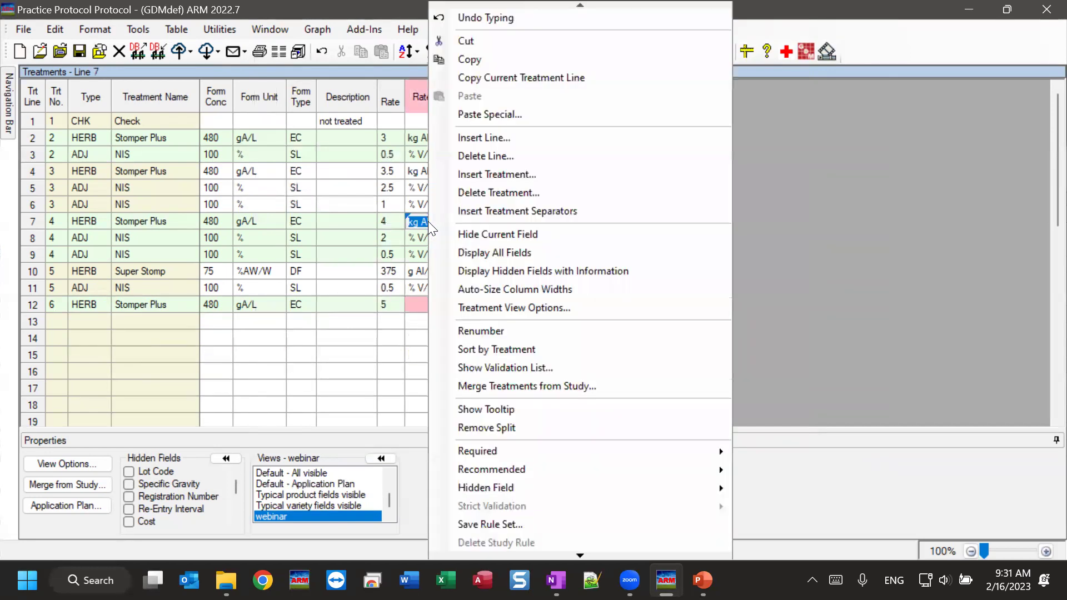
left_click(489, 60)
left_click(412, 304)
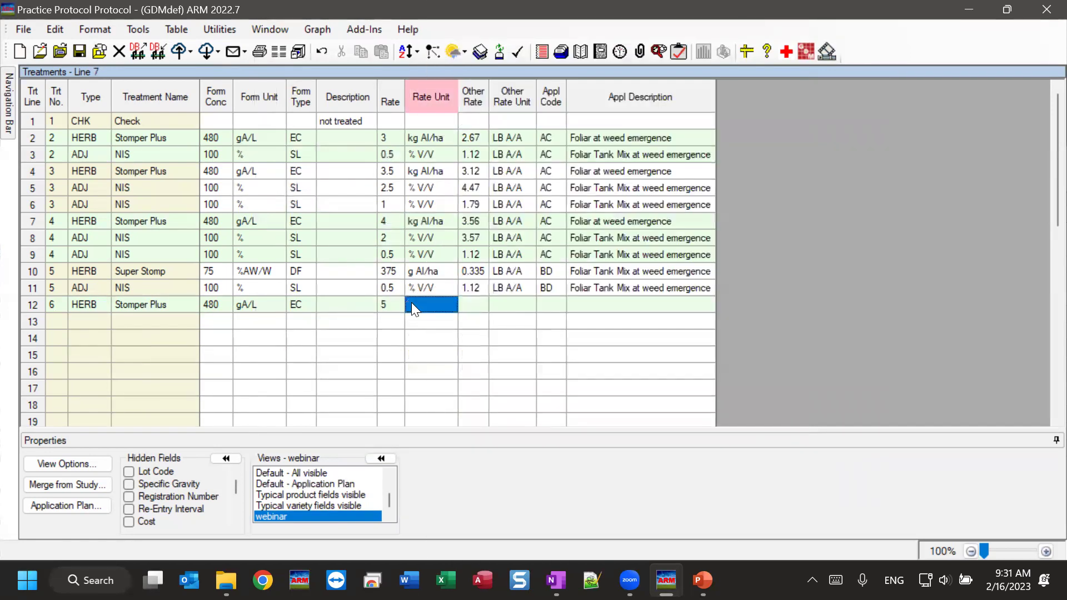
right_click(417, 303)
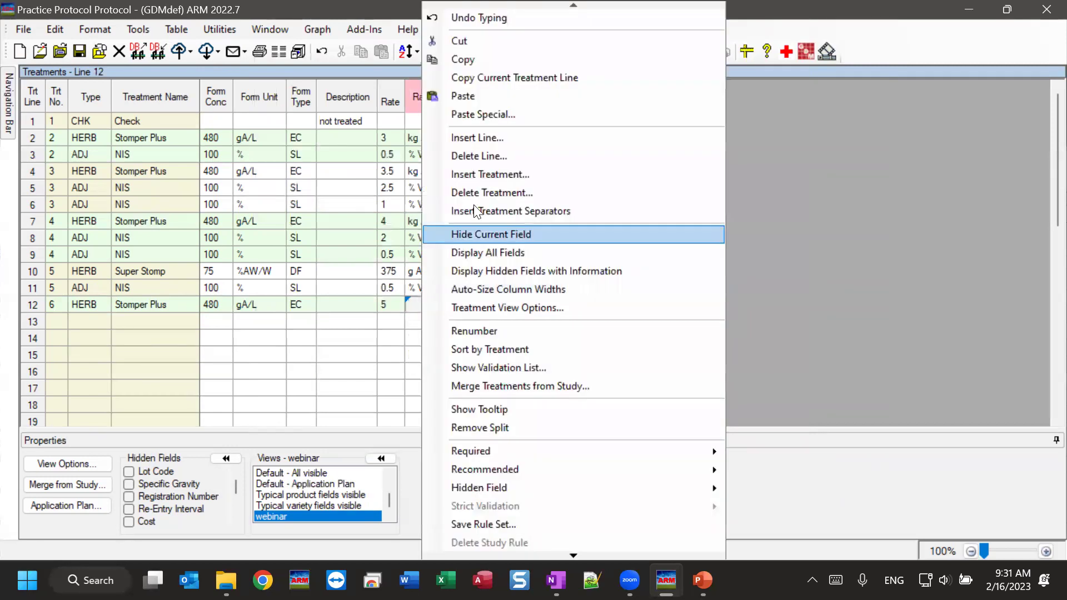
left_click(475, 97)
- Set the application code of line 12 to AC
left_click(552, 309)
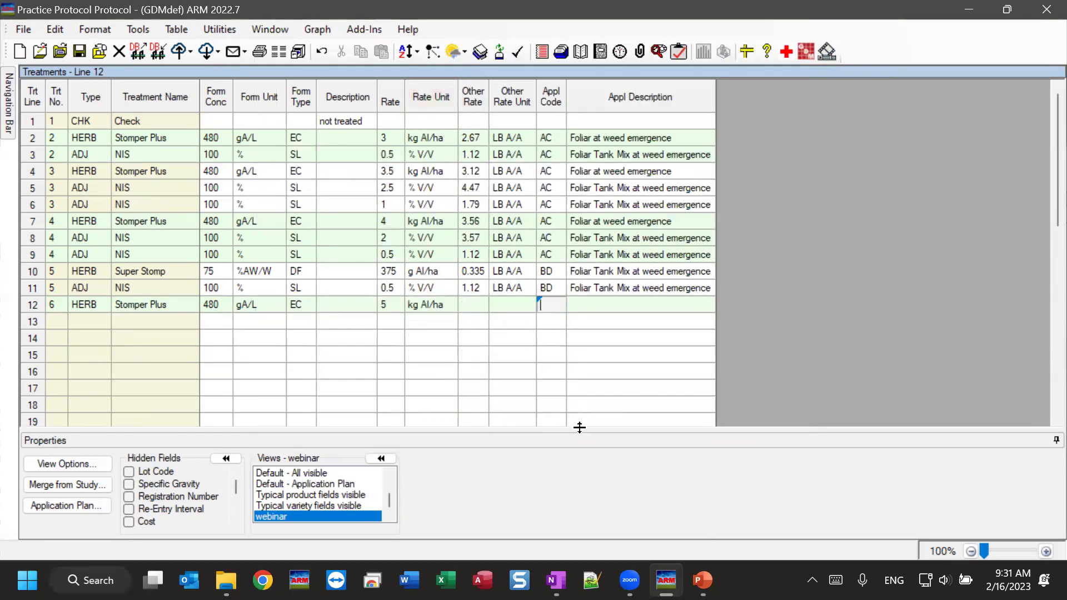
type("AC")
key("Tab")
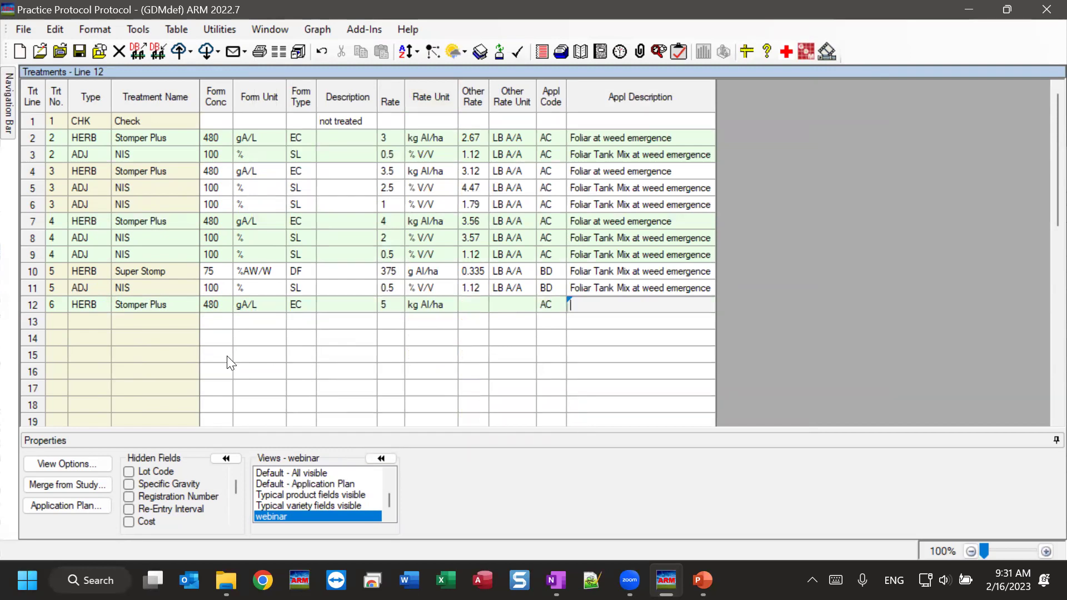
- Reopen the treatment name list for line 12 and examine the filter choices available for the Active Ingredient column
left_click(163, 303)
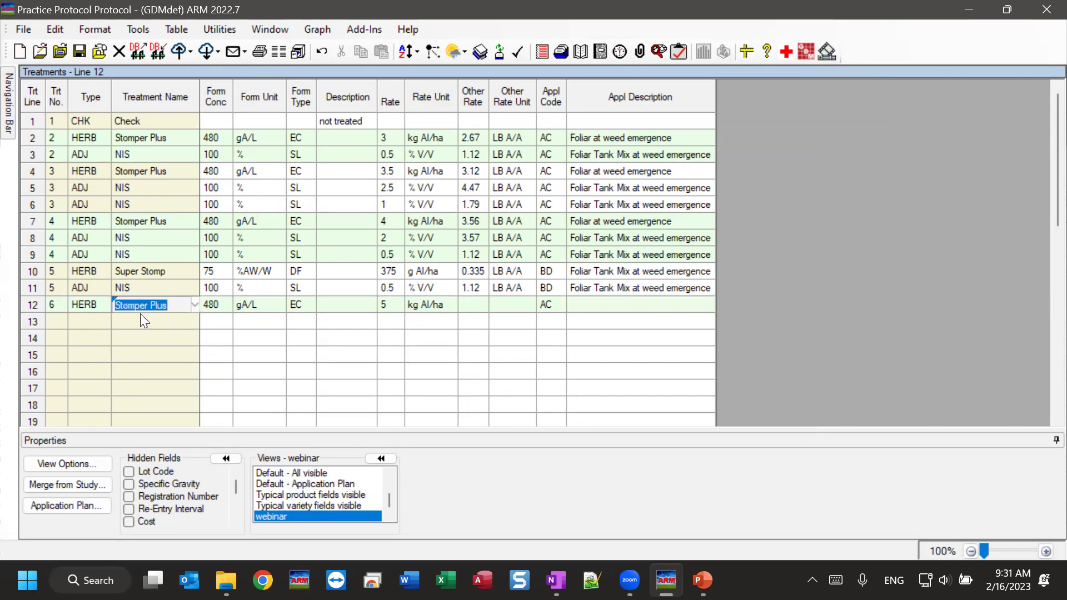
left_click(194, 307)
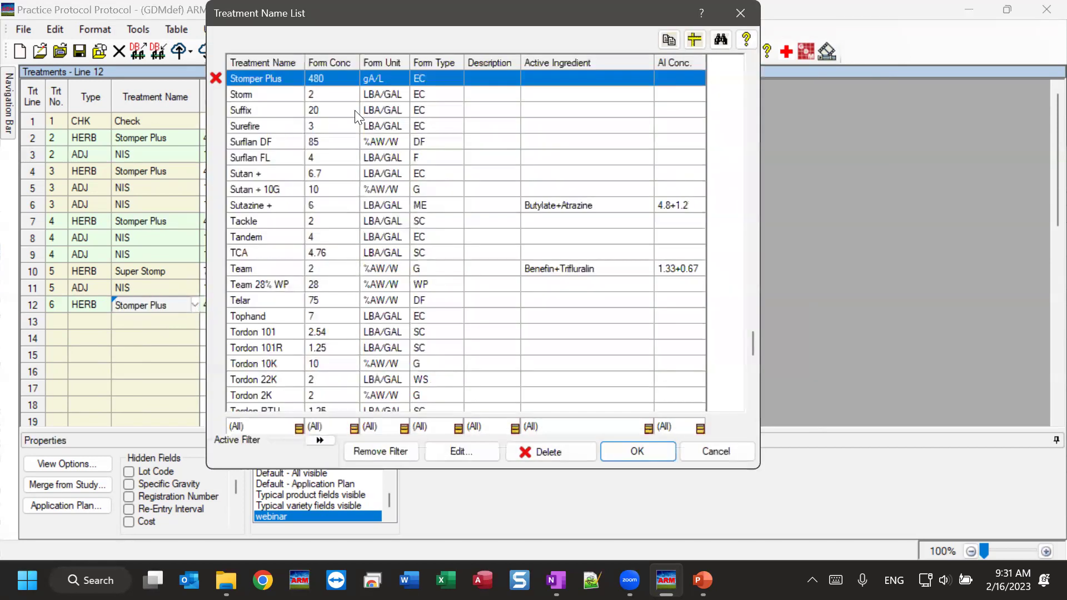
left_click_drag(354, 25, 367, 39)
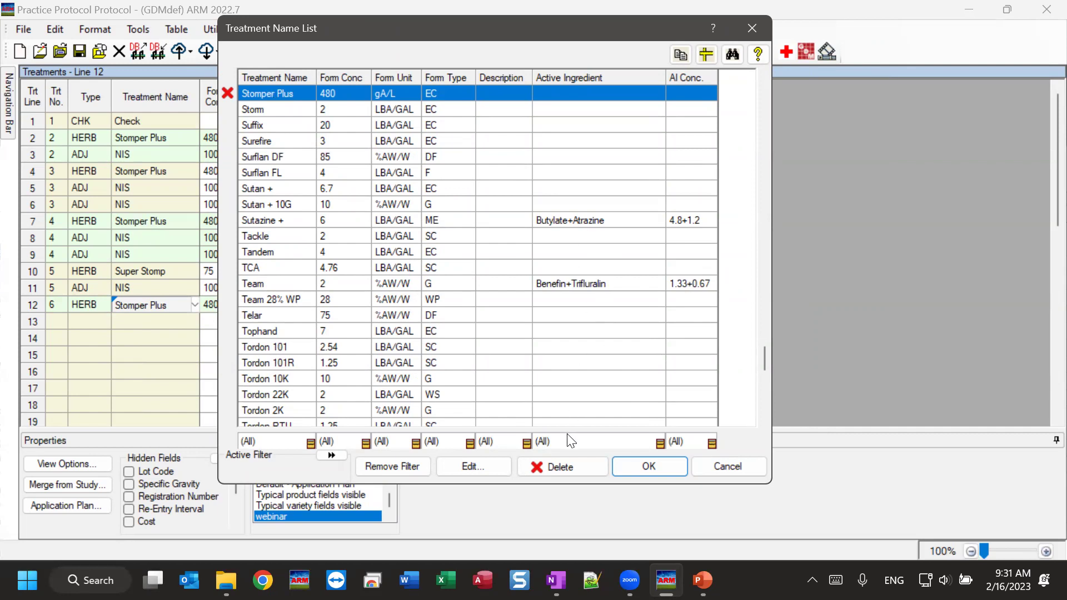
left_click(286, 442)
left_click(341, 439)
left_click(661, 443)
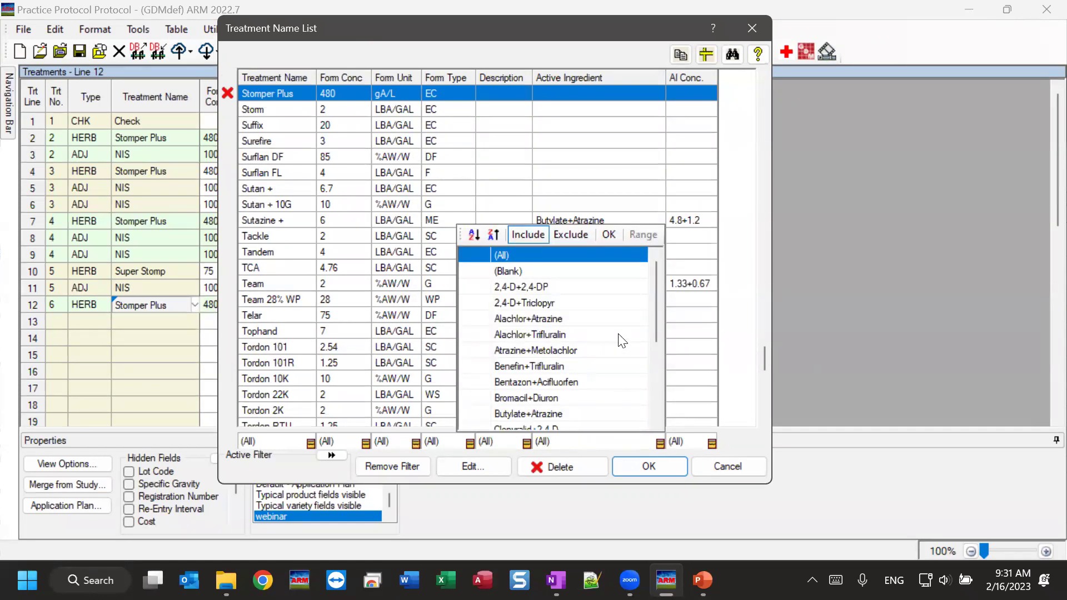
scroll(519, 295, "down", 4)
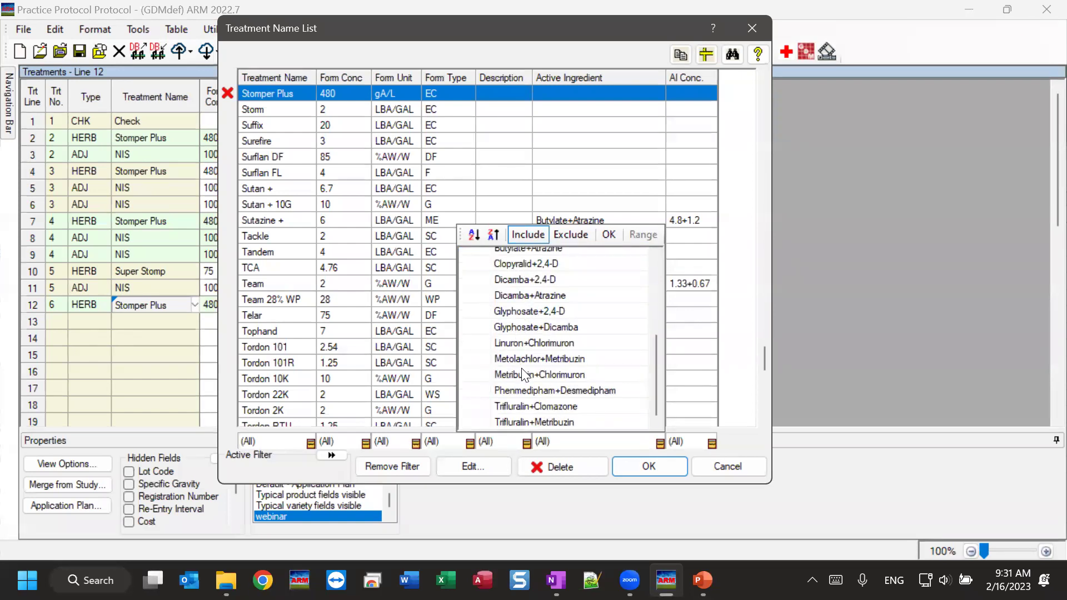
scroll(523, 373, "up", 5)
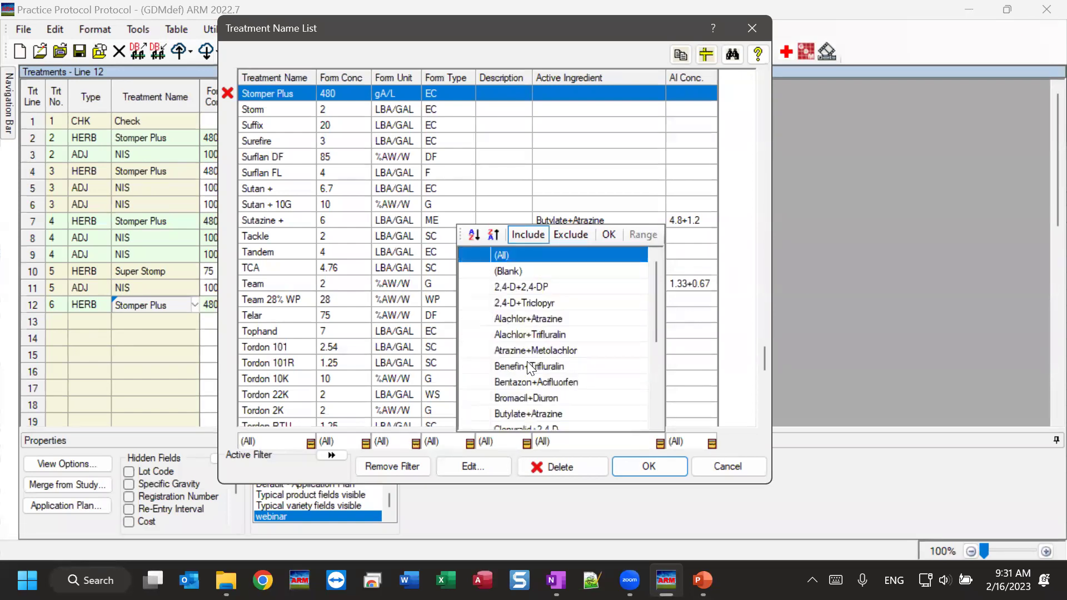
left_click(576, 190)
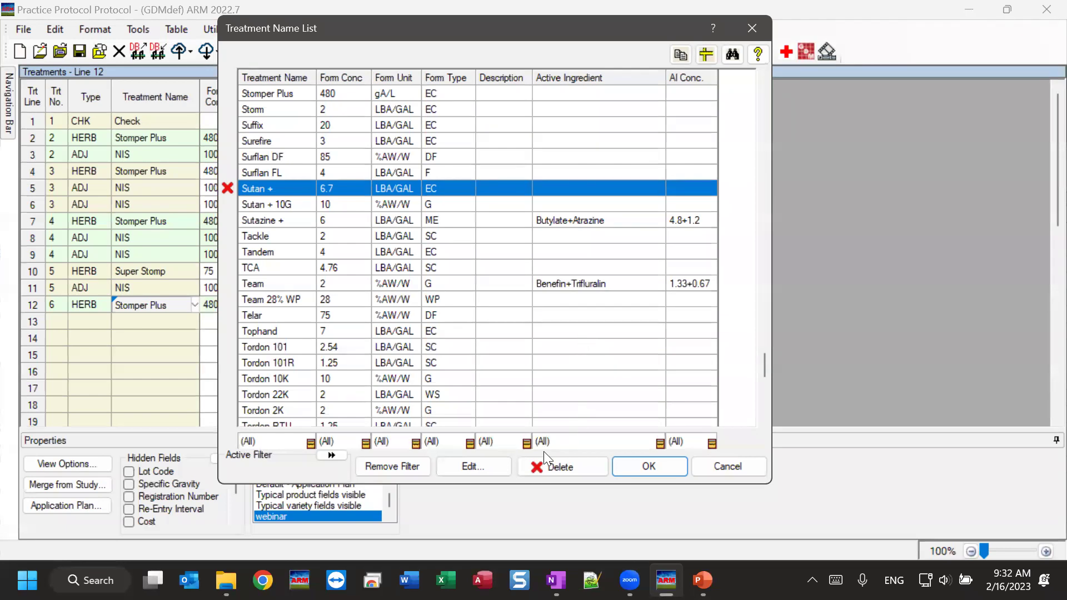
- Filter the list's Active Ingredient column for Atrazine, remove the filter after reviewing the matches, and cancel the list
left_click(565, 442)
right_click(568, 333)
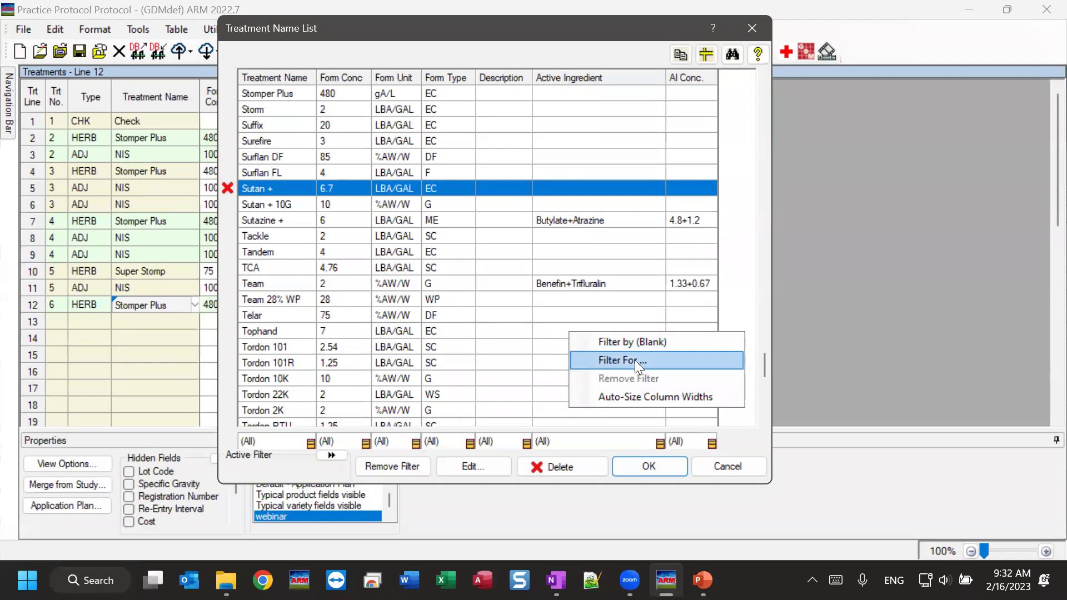
left_click(620, 361)
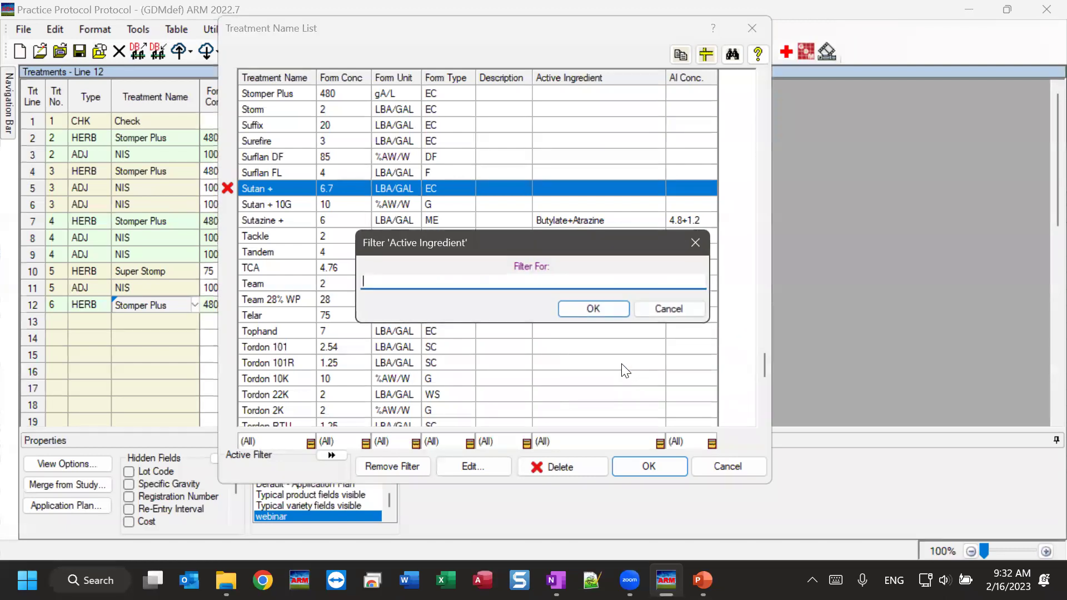
type("Atrazine")
left_click(598, 310)
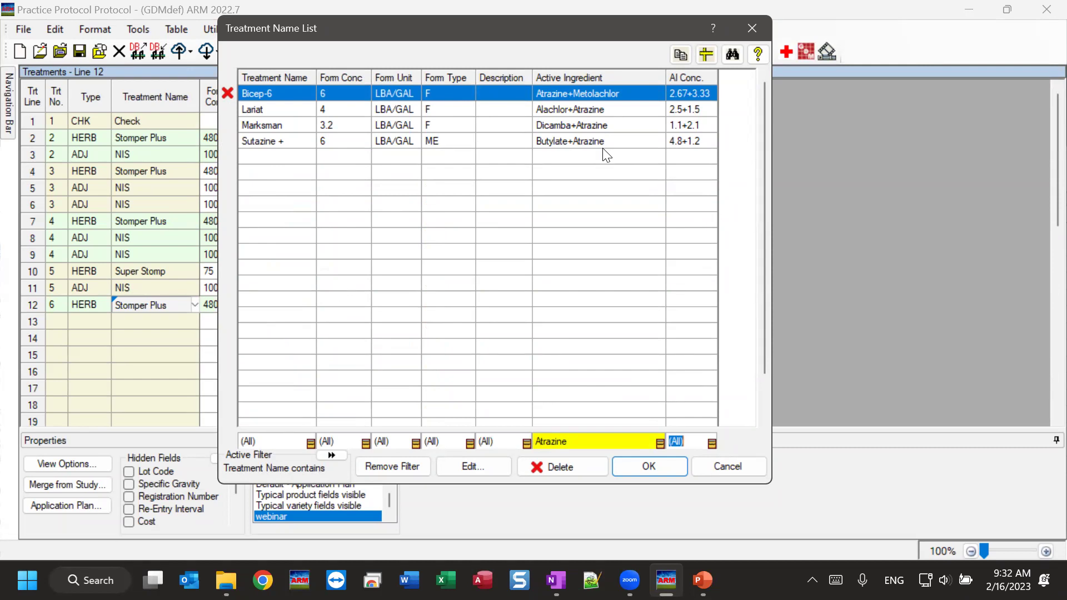
left_click(386, 467)
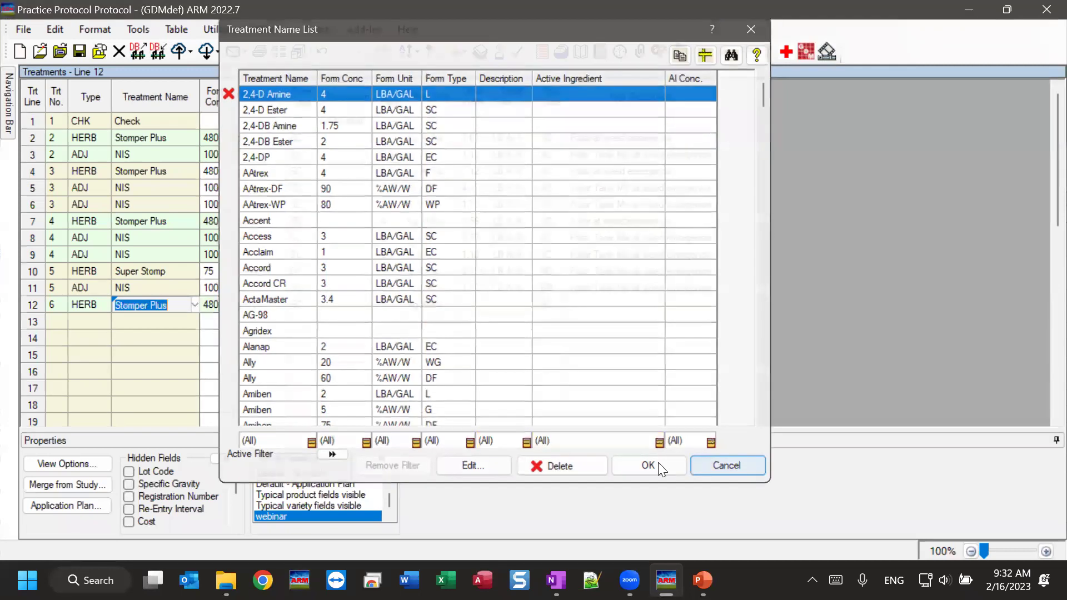
left_click(748, 469)
- Open the form type list for line 12 and filter its Term column for "granule"
left_click(307, 313)
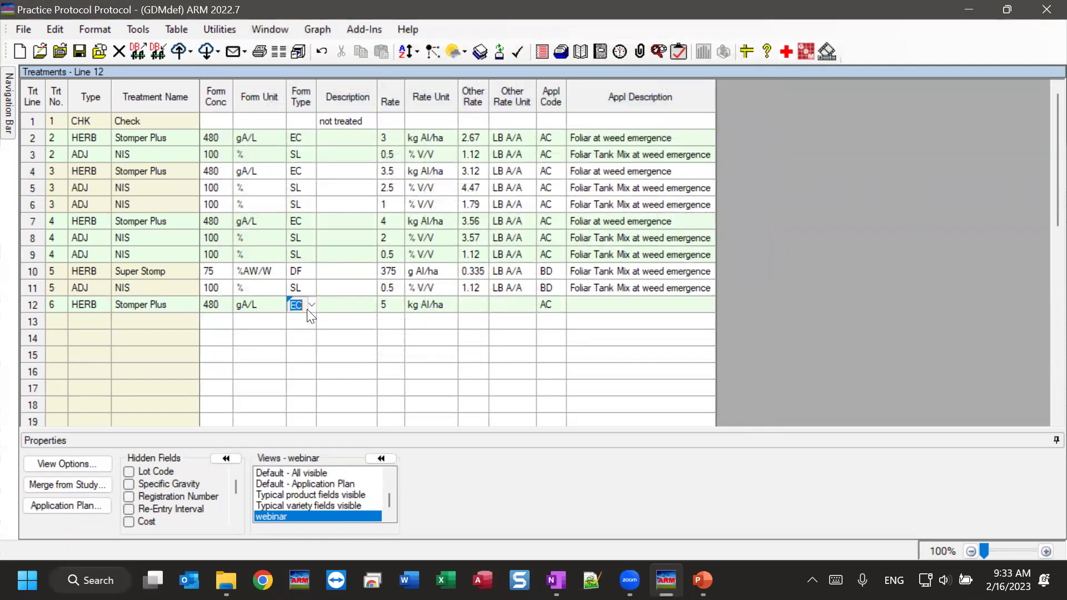
left_click(312, 304)
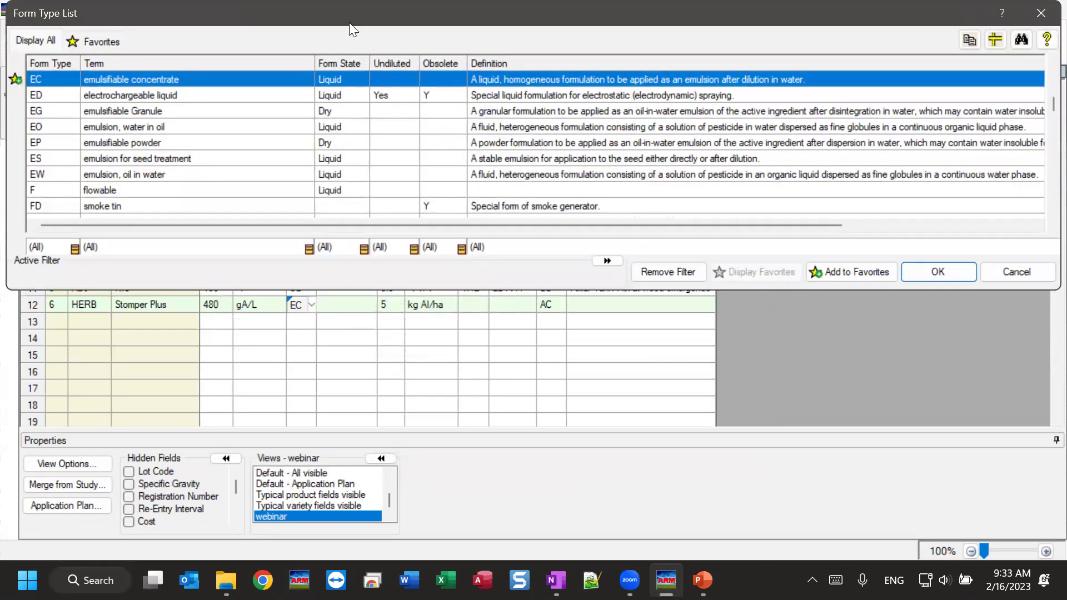
left_click_drag(349, 22, 365, 22)
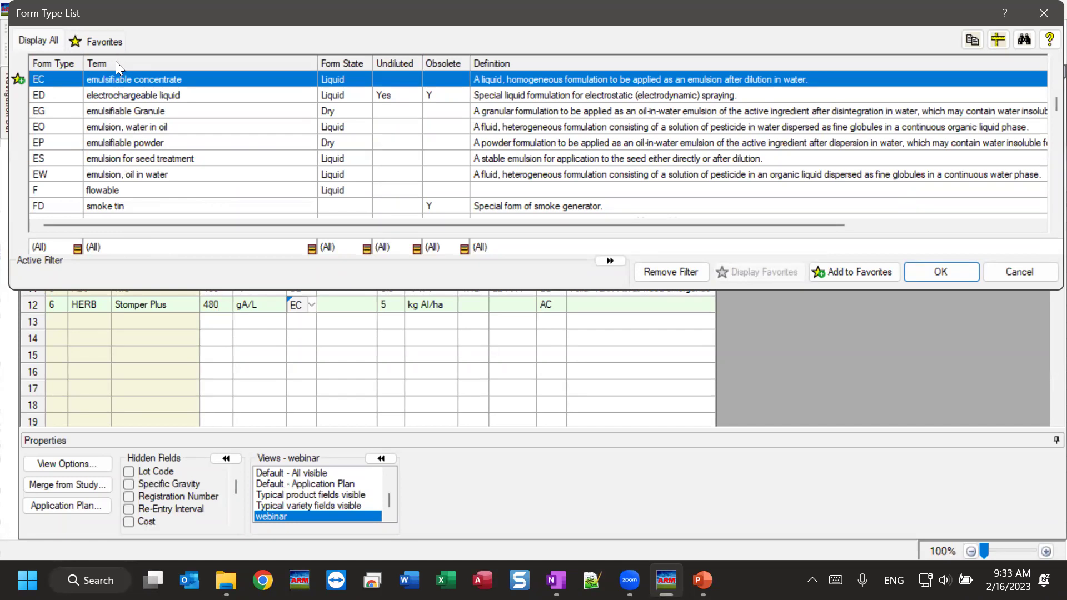
right_click(146, 160)
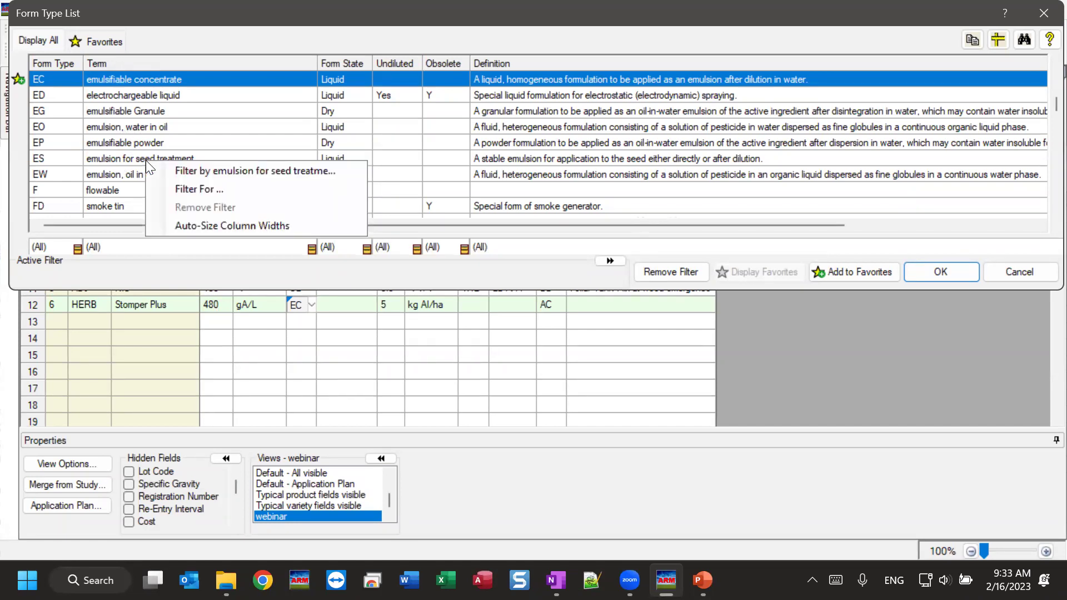
left_click(170, 189)
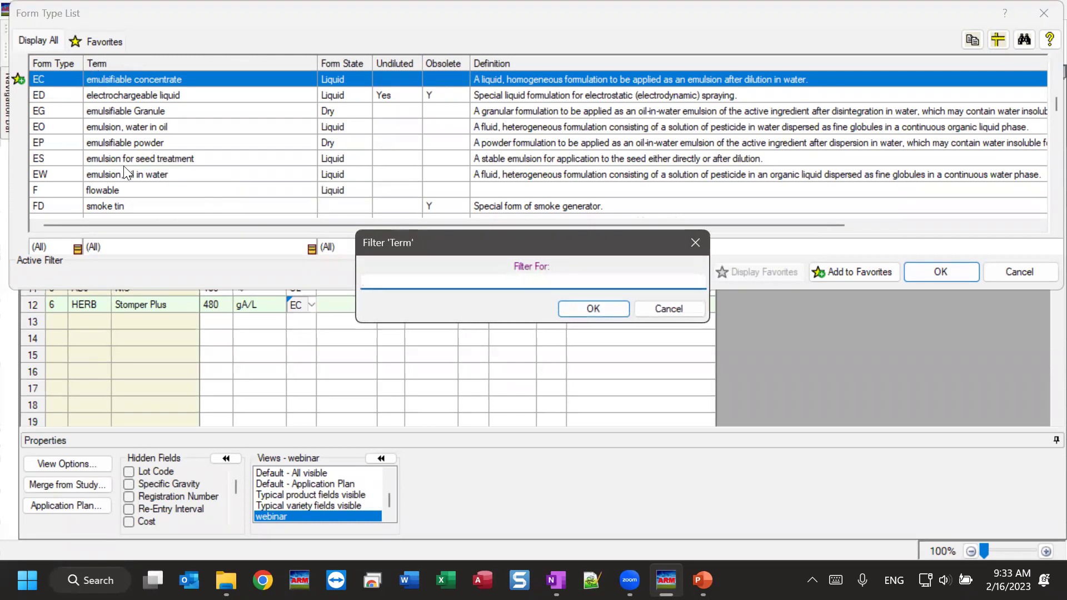
type("granule")
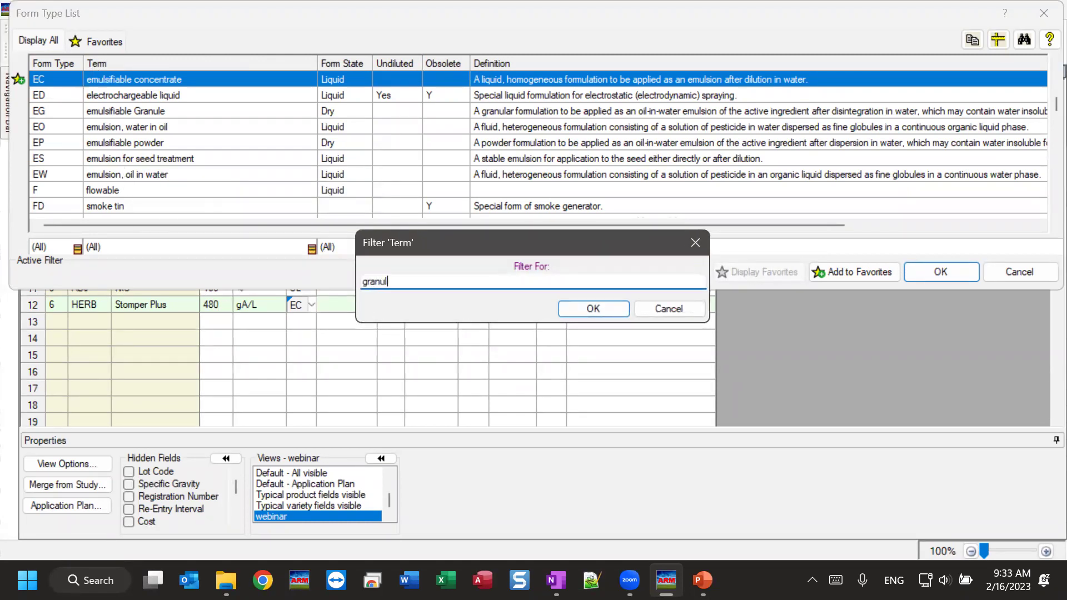
left_click(593, 309)
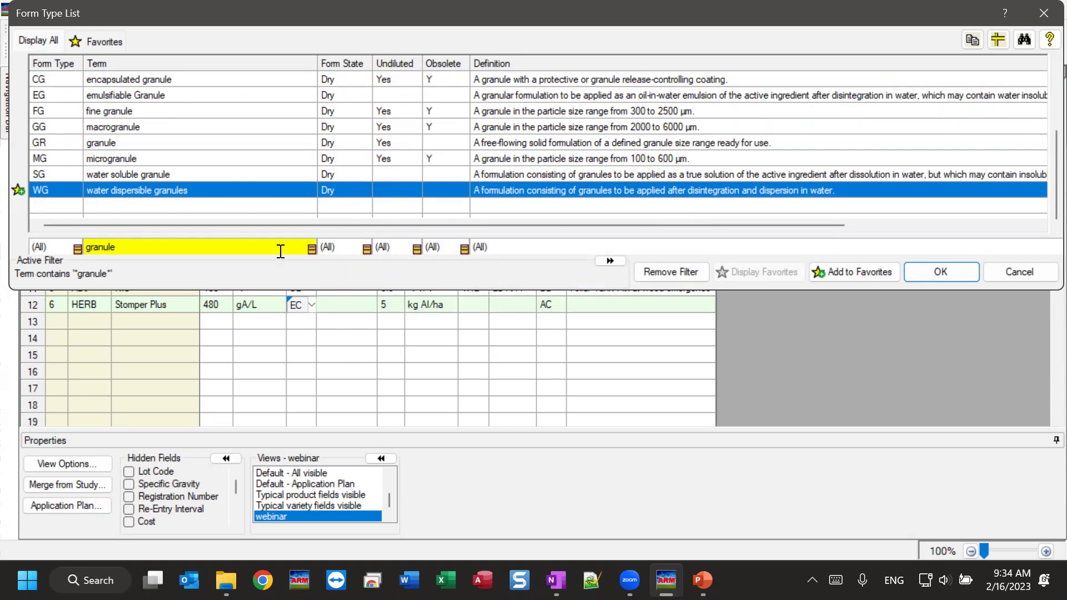
- Enlarge the form type list, add fine granule (FG) to the favorites, and display the favorites list
left_click_drag(409, 289, 410, 368)
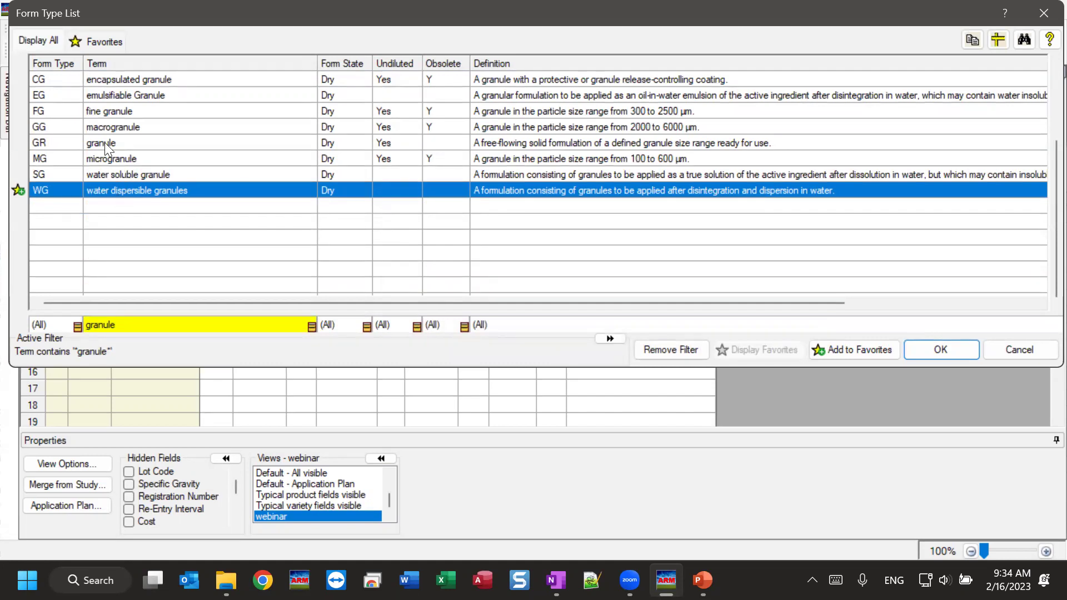
left_click(95, 110)
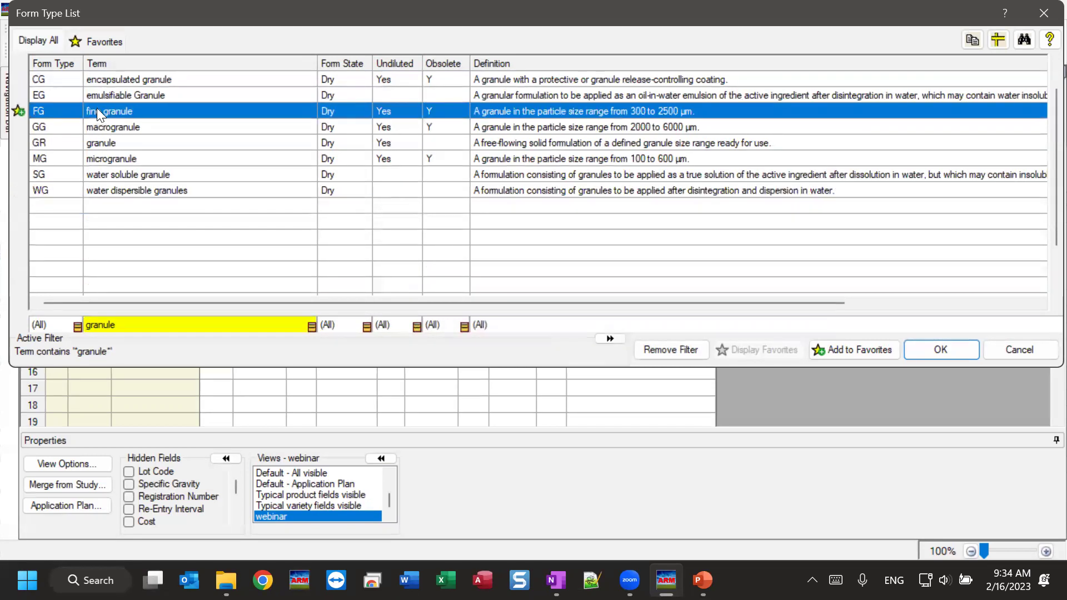
left_click(19, 110)
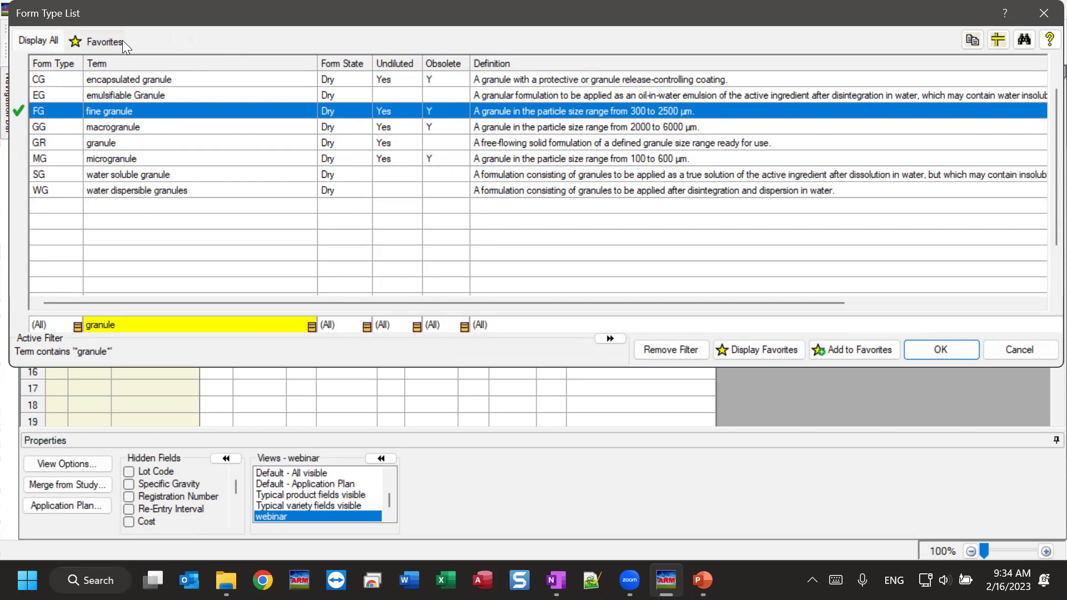
left_click(104, 44)
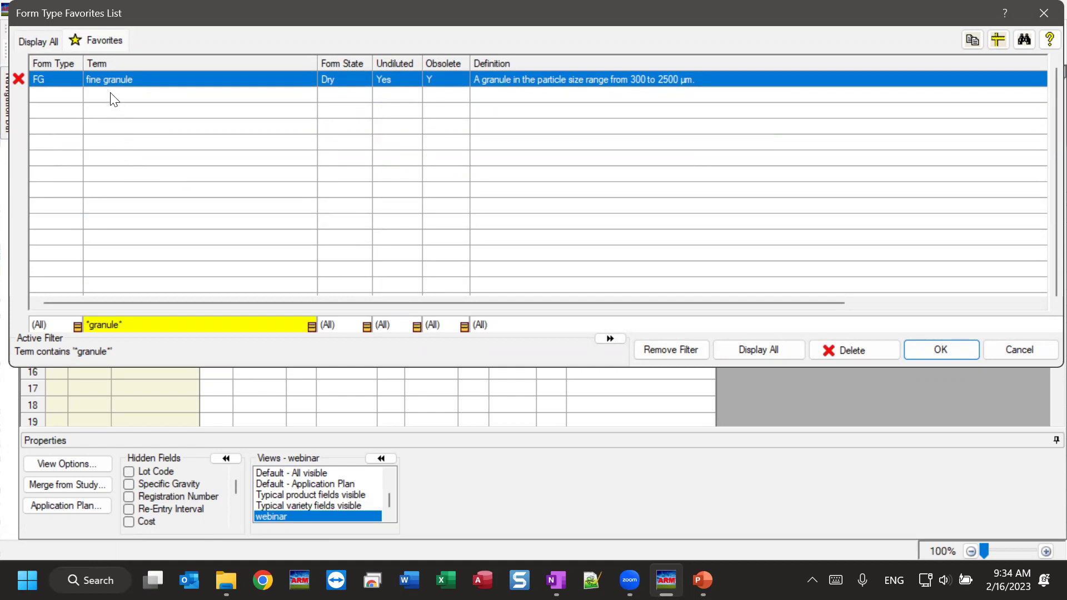
- Remove the Term filter from the full form type list, recheck the favorites, and cancel the list
left_click(46, 44)
left_click(670, 350)
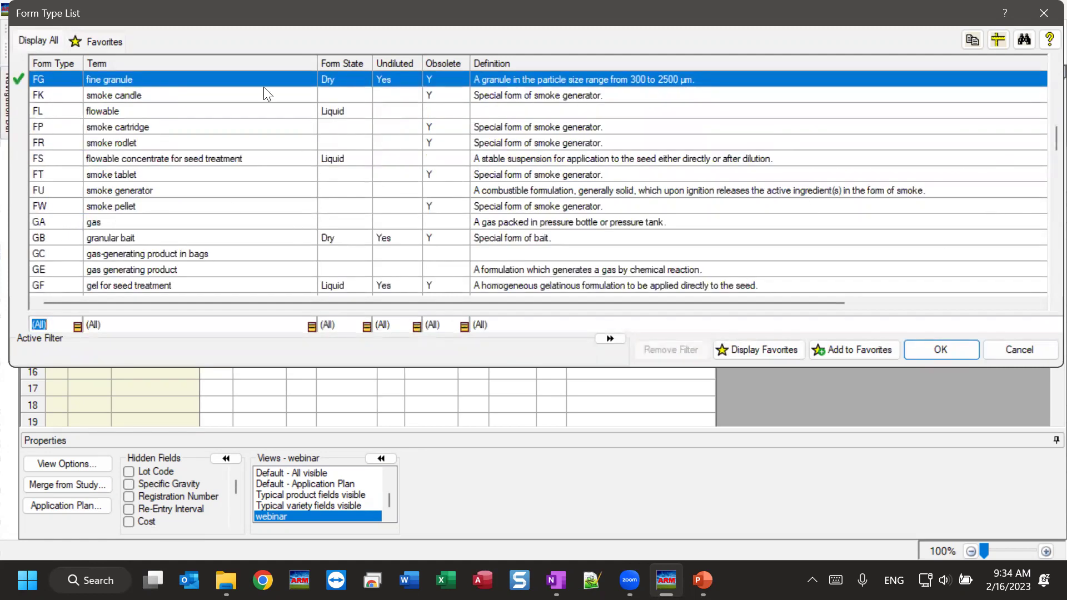
left_click(101, 40)
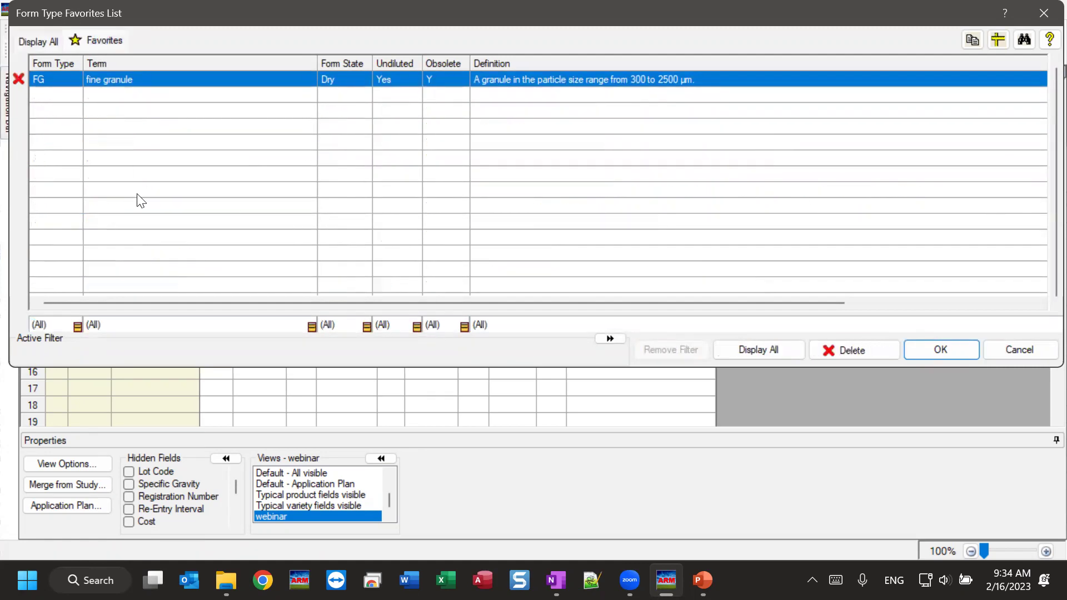
left_click(1021, 348)
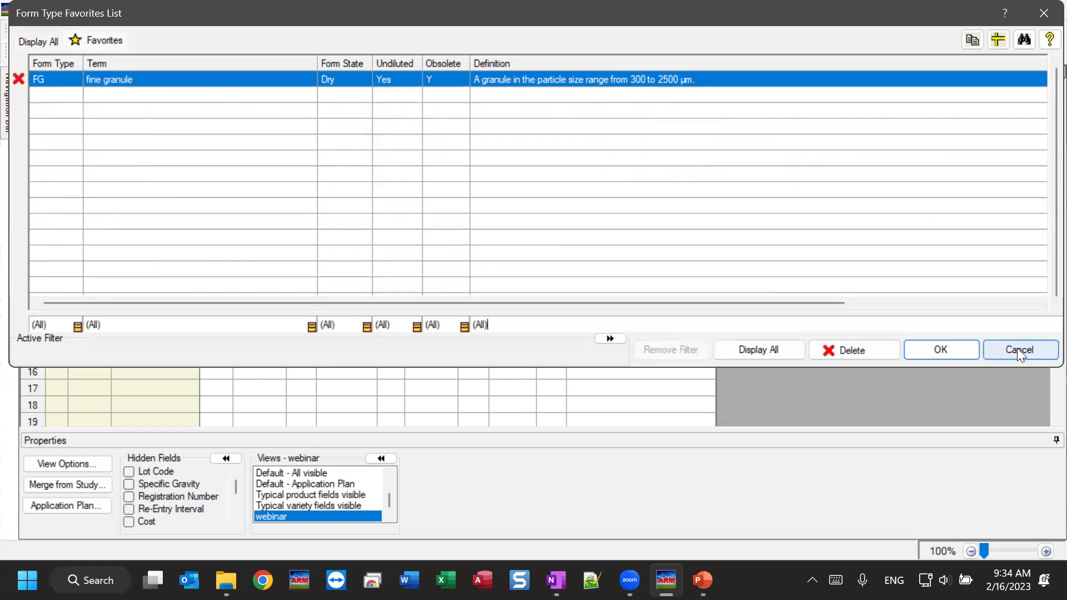
- Open the form type list for line 13, enlarge it, and compare the favorites with the full list of form types
left_click(298, 323)
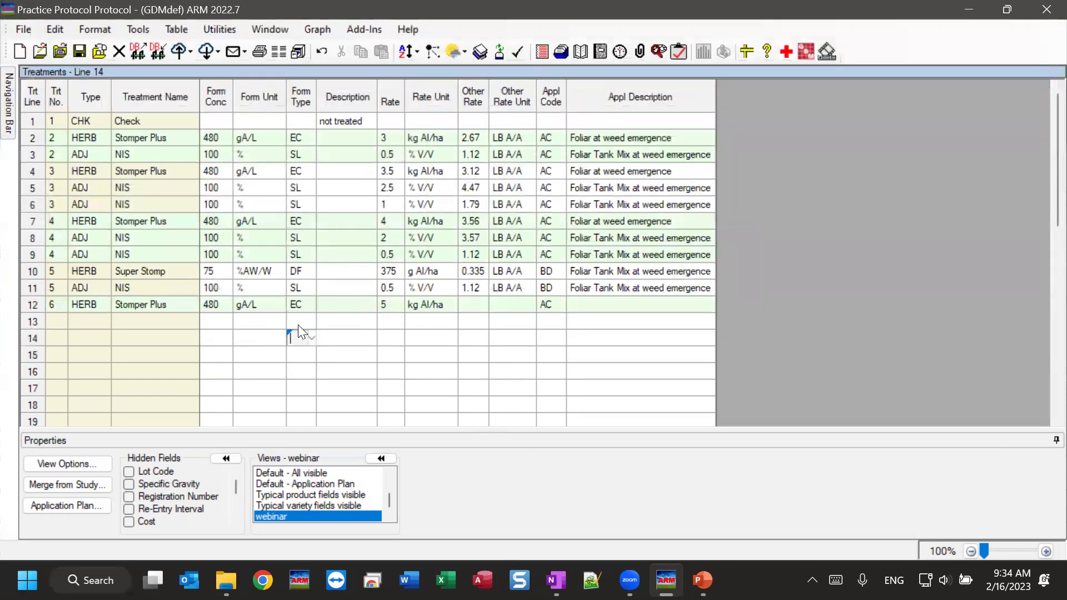
left_click(310, 320)
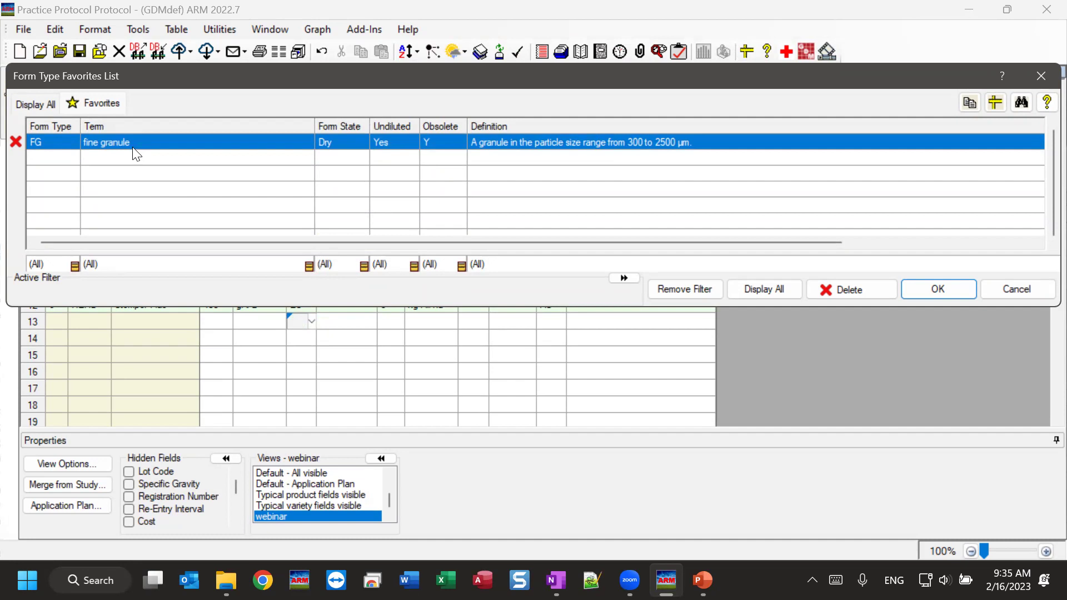
left_click(33, 103)
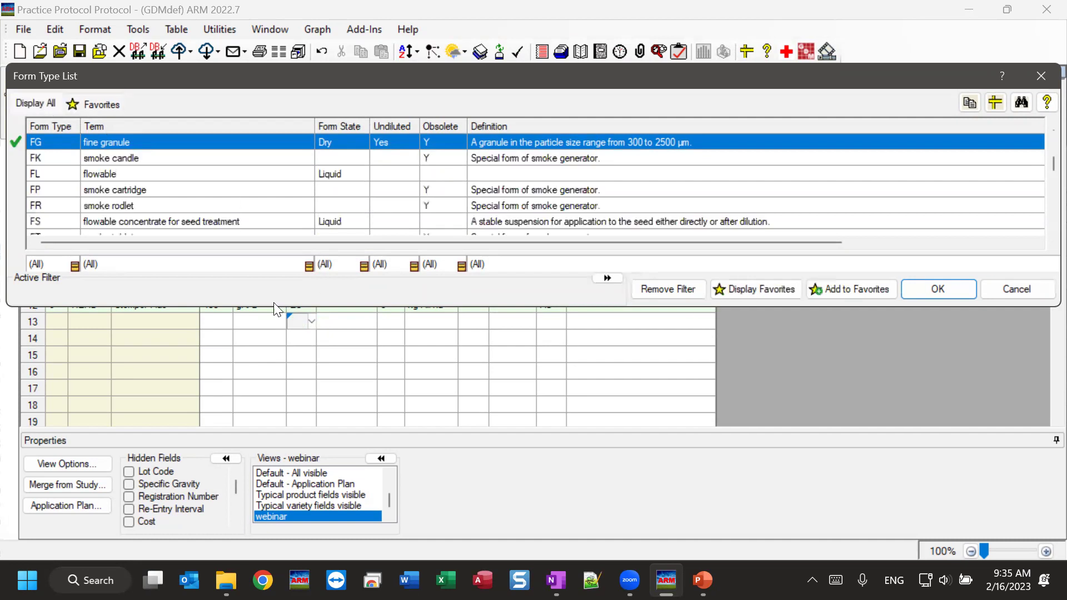
left_click_drag(267, 308, 268, 496)
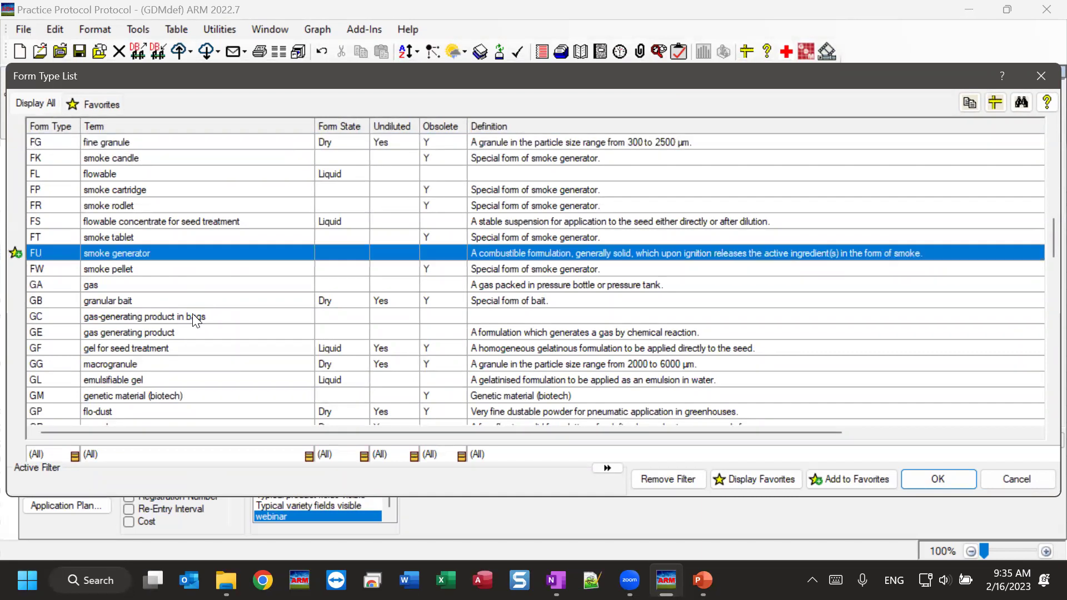
scroll(136, 339, "up", 9)
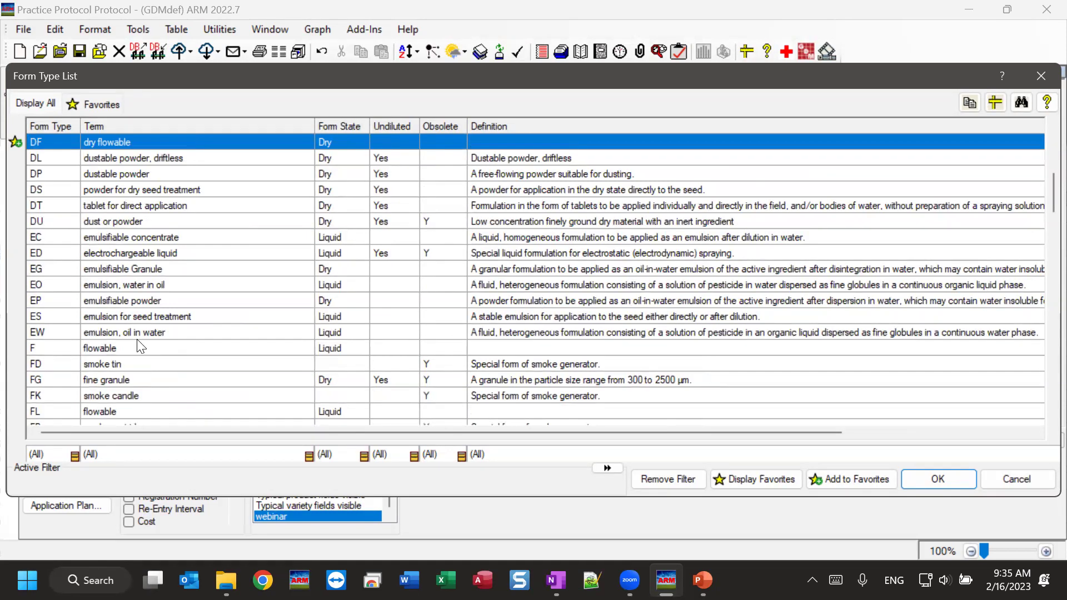
left_click(101, 105)
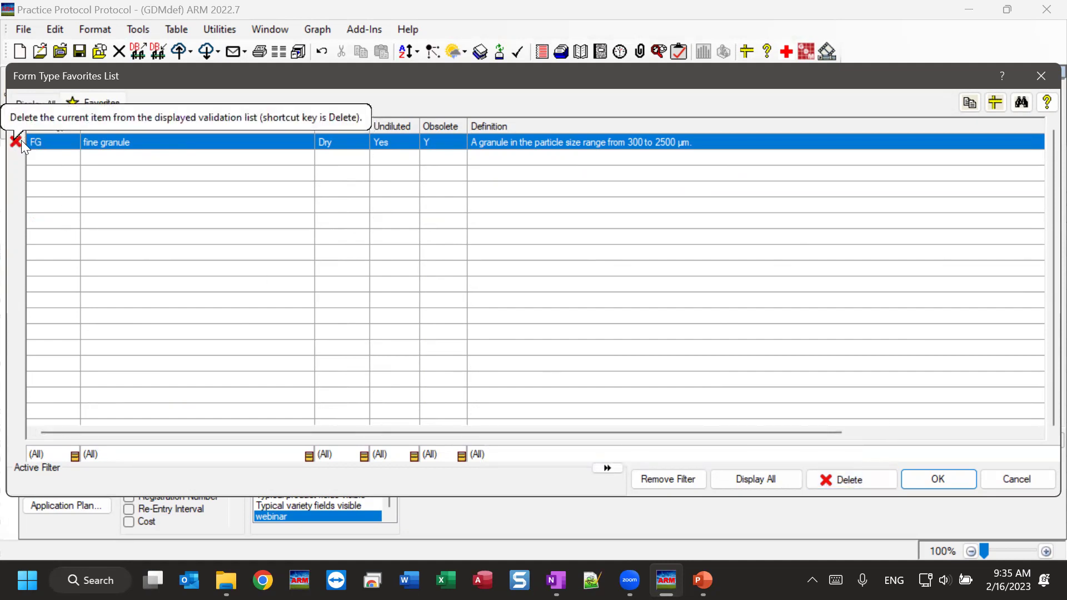
left_click(38, 103)
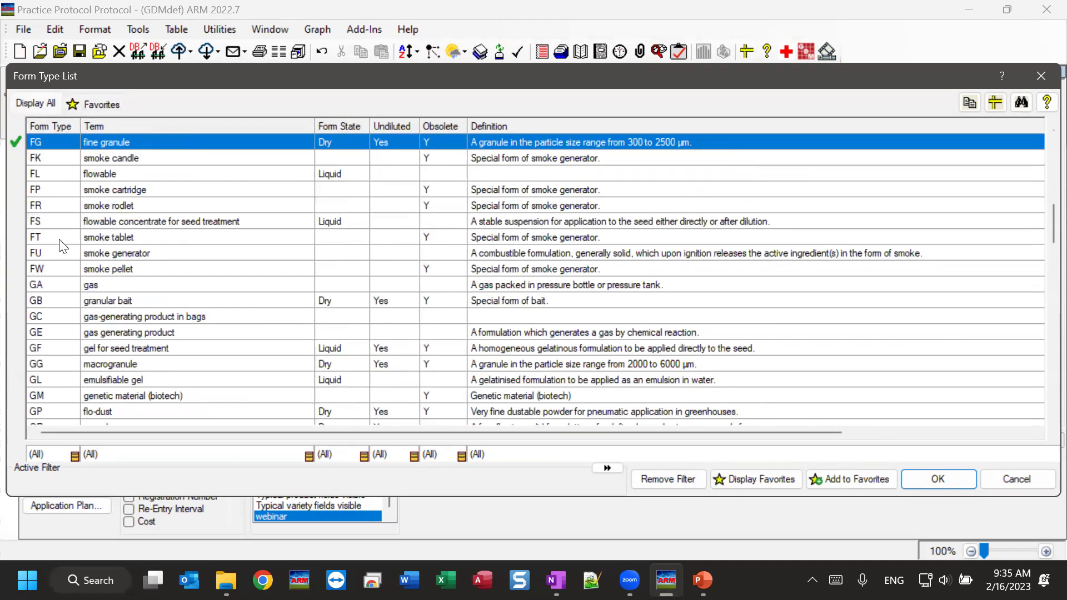
- Add smoke rodlet (FR) and gas-generating product in bags (GC) to the form type favorites and display the favorites
left_click(120, 207)
left_click(17, 205)
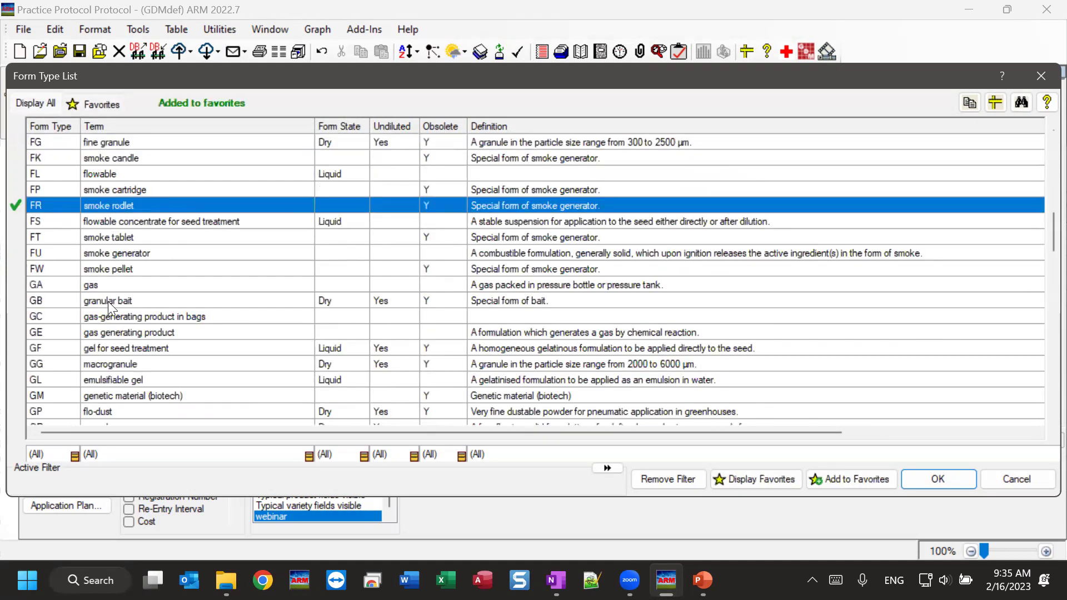
left_click(118, 321)
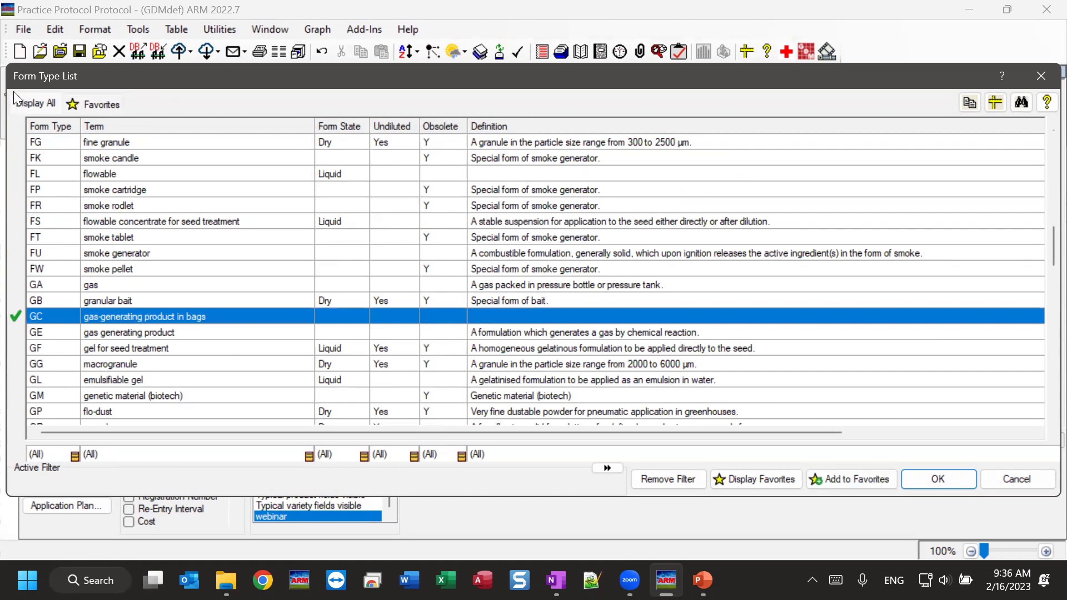
left_click(111, 103)
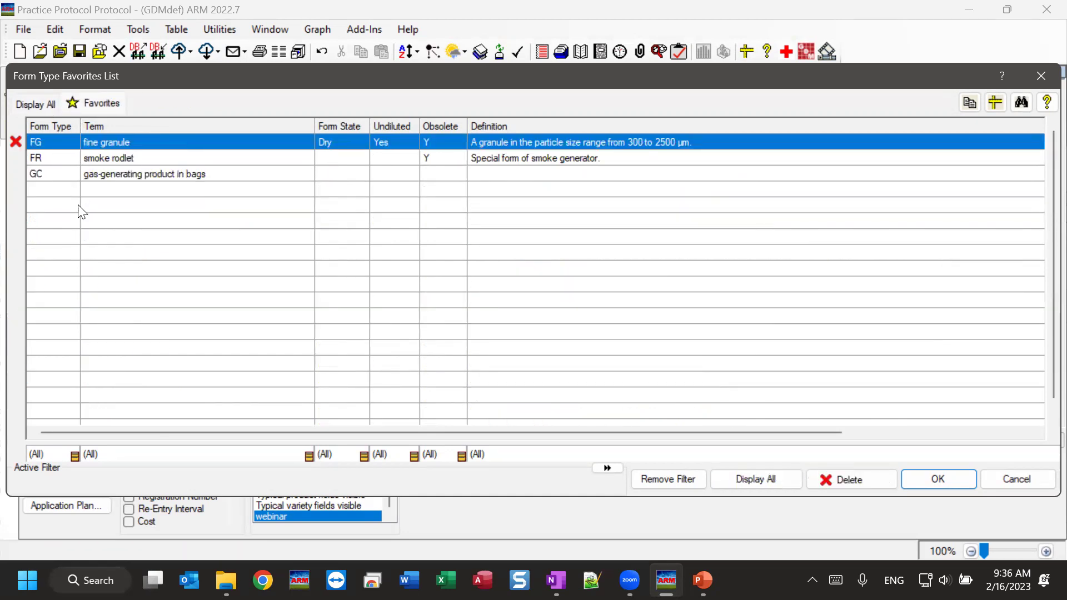
- Delete smoke rodlet (FR) from the form type favorites and cancel the list after comparing it with the full list
left_click(170, 159)
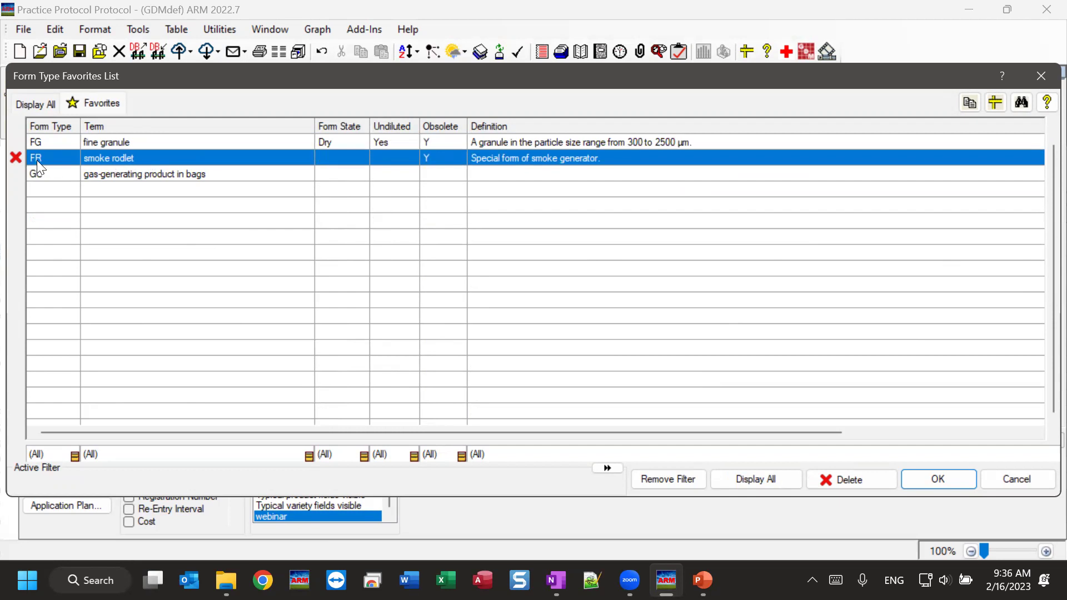
left_click(17, 158)
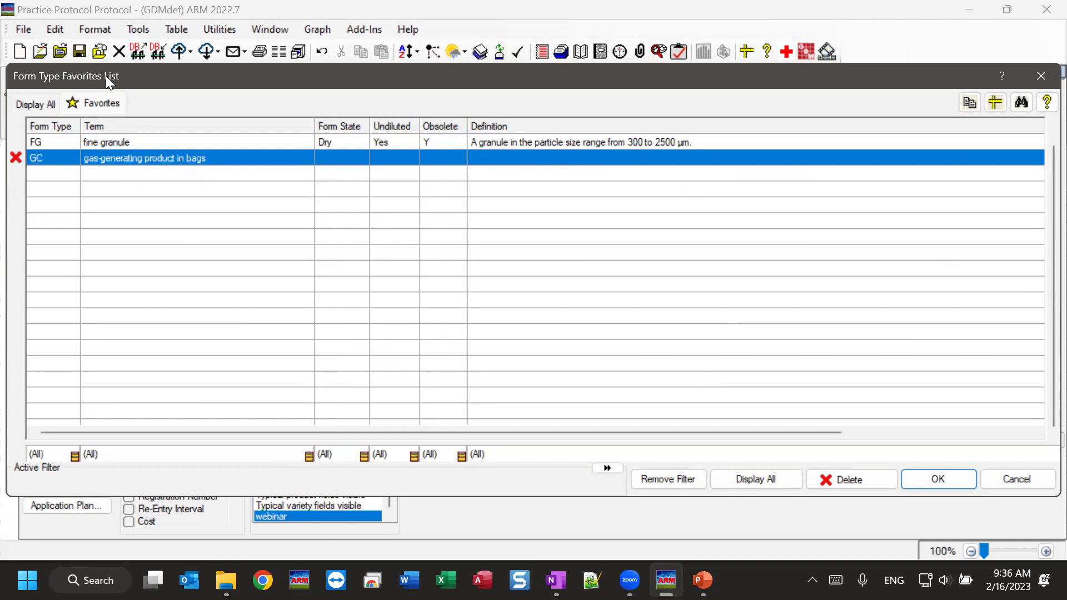
left_click(39, 104)
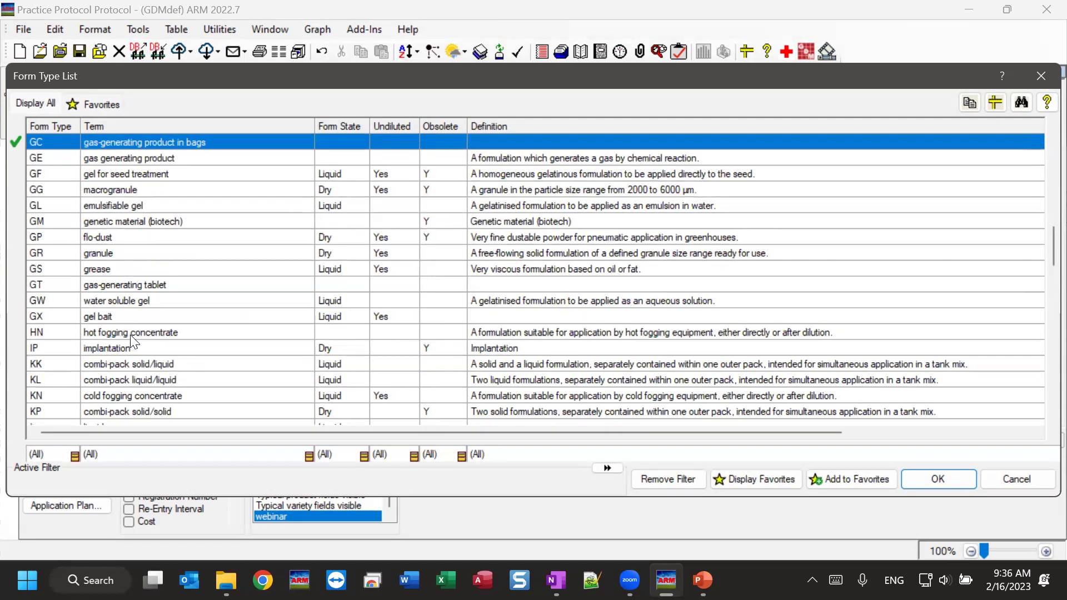
left_click(97, 105)
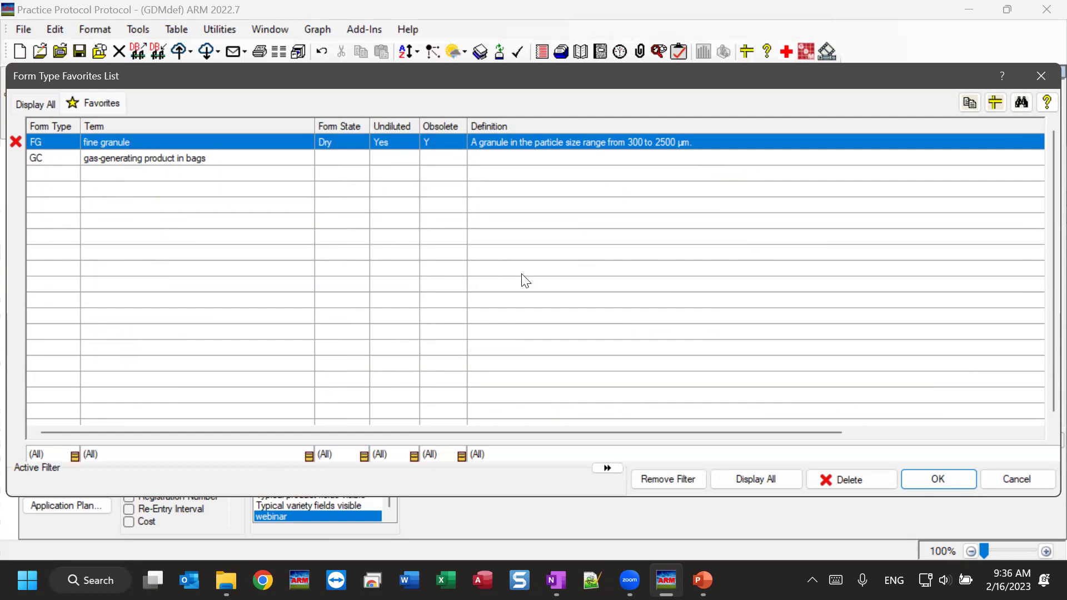
left_click(1022, 480)
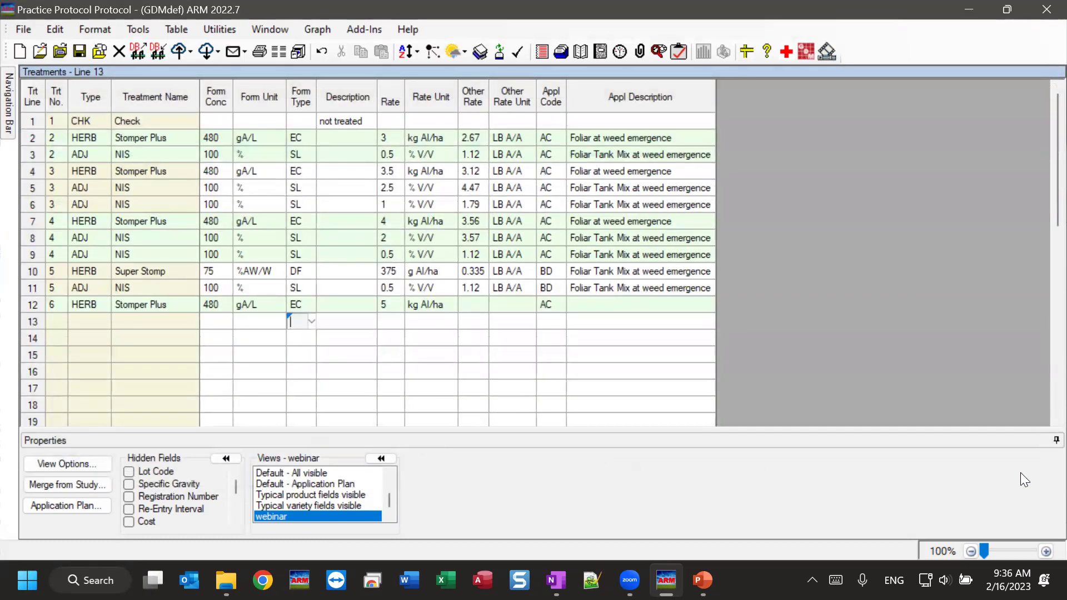
- Open the treatment name list for line 12, examine entries such as Sutazine + and Tordon 101, go to the list's start, and cancel
left_click(182, 305)
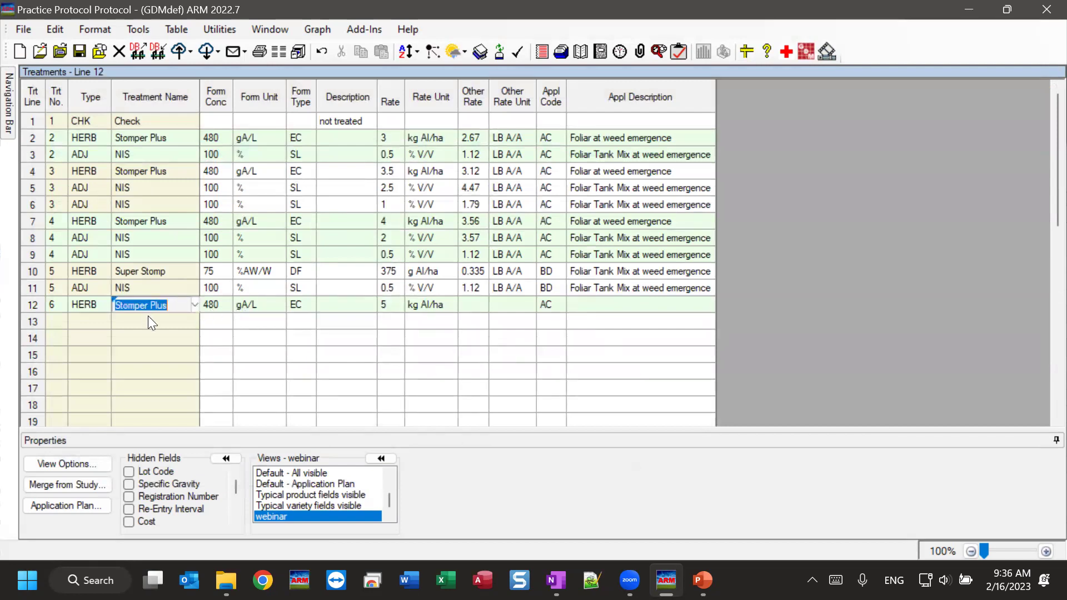
left_click(196, 305)
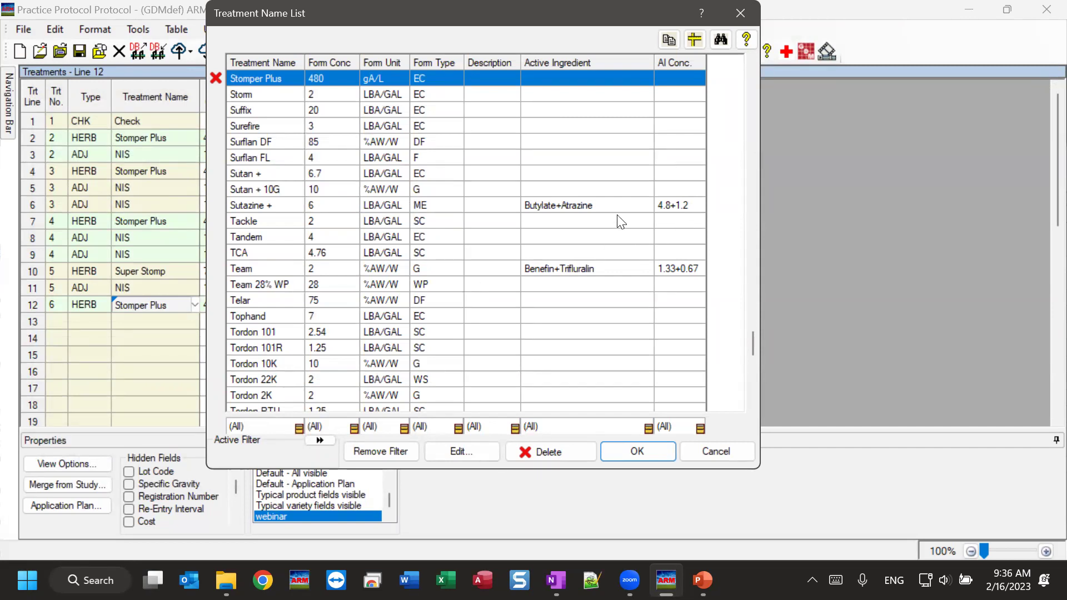
left_click(525, 209)
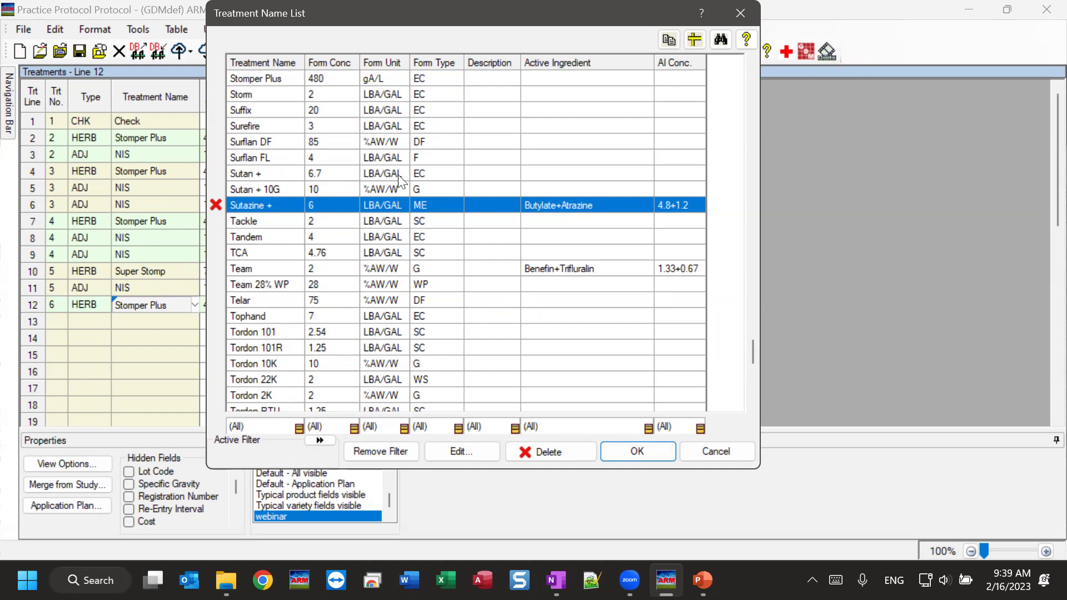
left_click(280, 333)
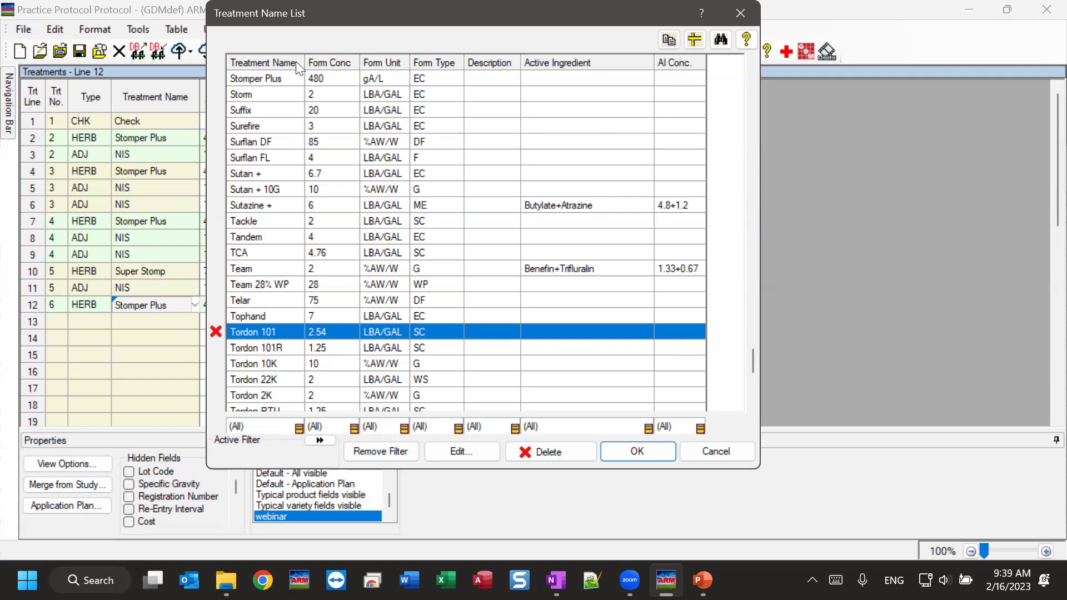
left_click(266, 158)
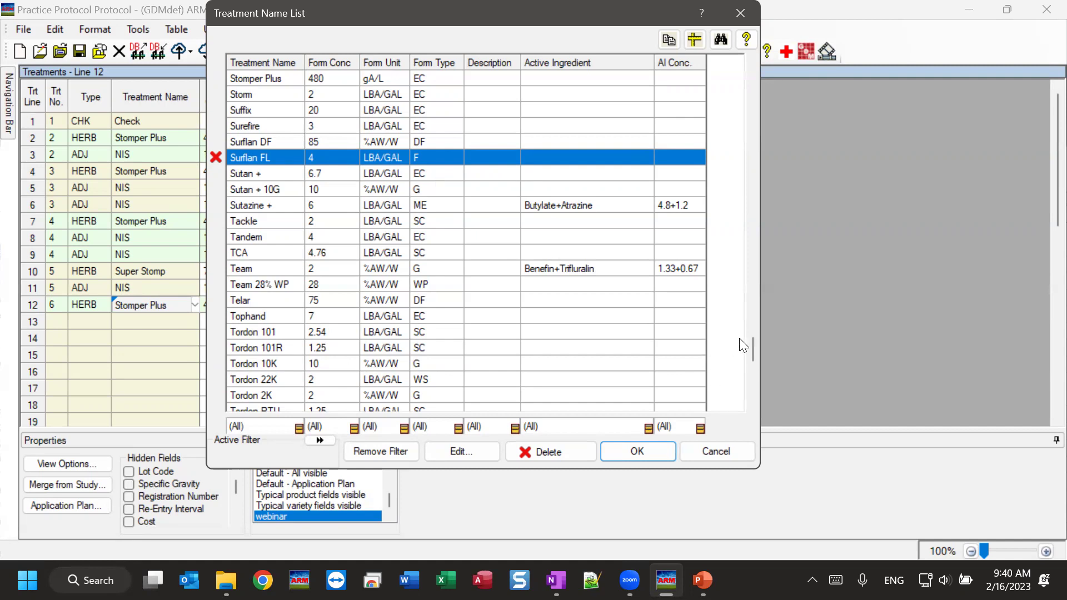
left_click_drag(754, 350, 783, 97)
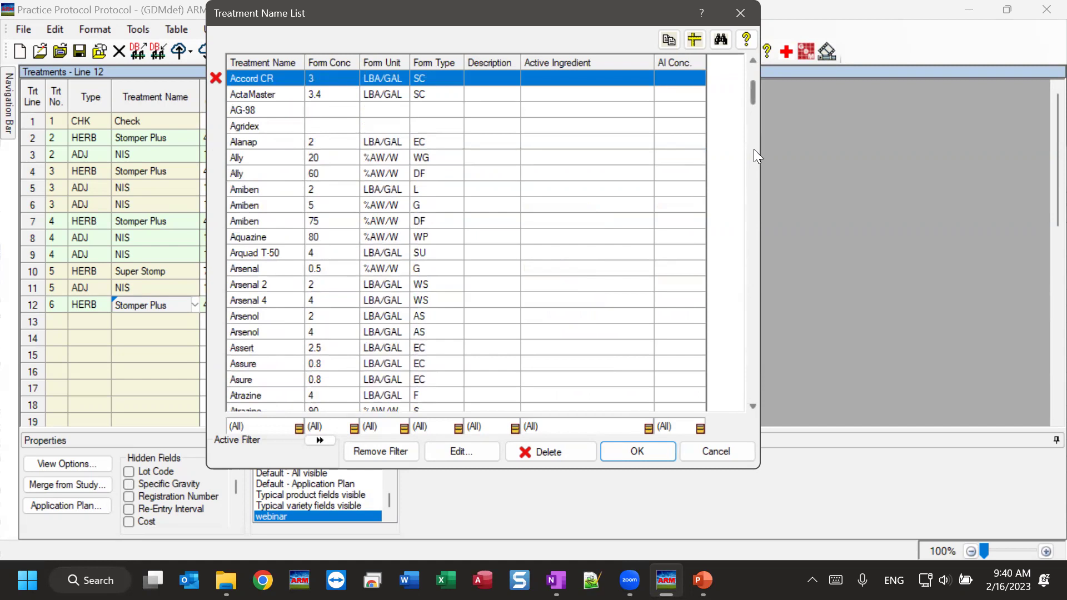
left_click(740, 447)
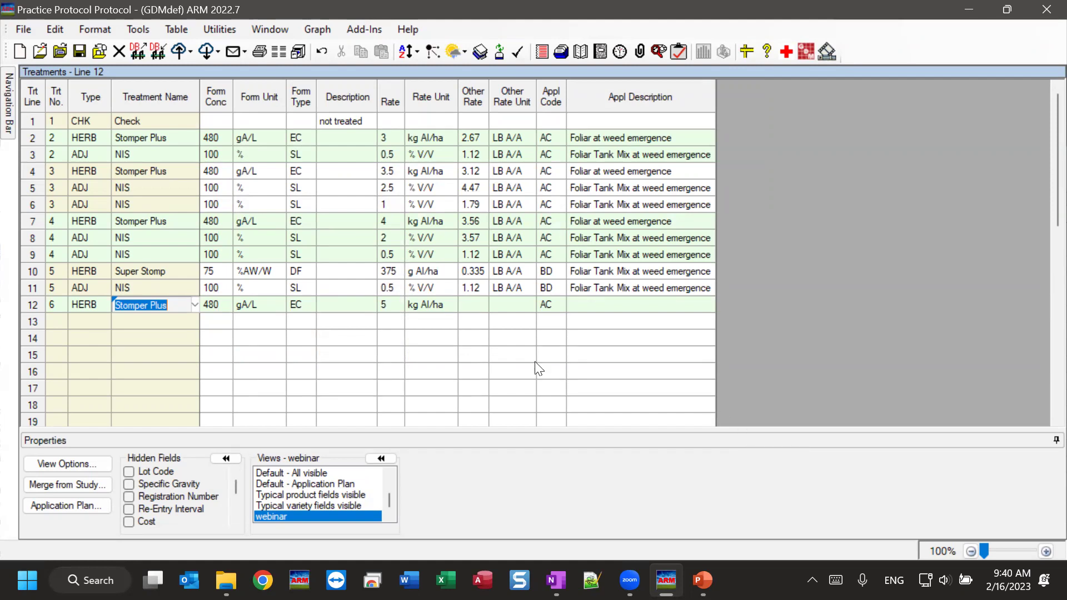
- Reopen the treatment name list for line 12, shift its window to examine the Stomper Plus entry, and cancel the list
left_click(195, 307)
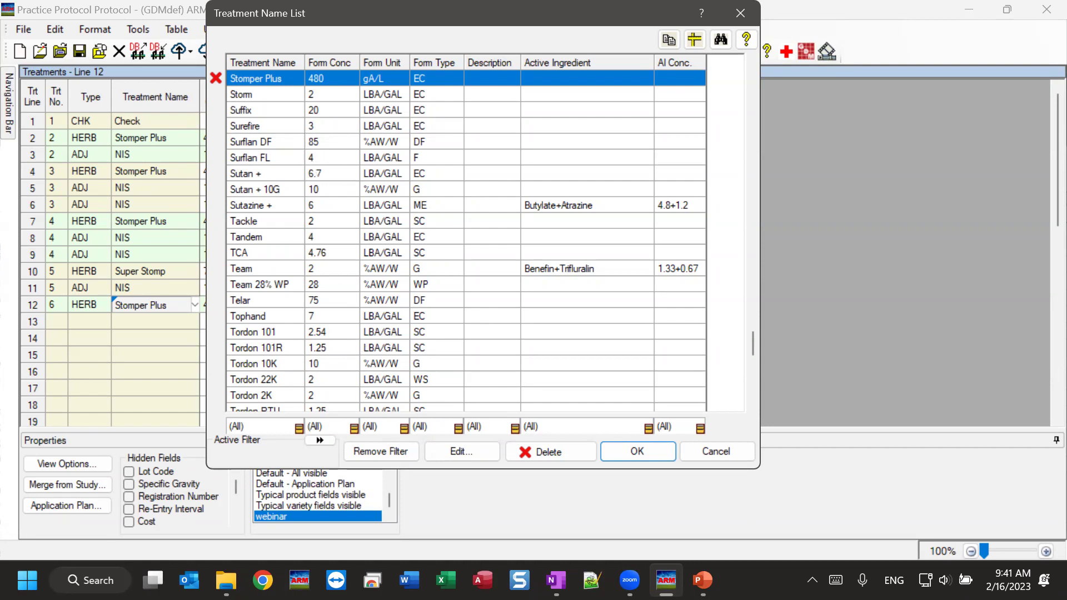
left_click_drag(328, 25, 318, 40)
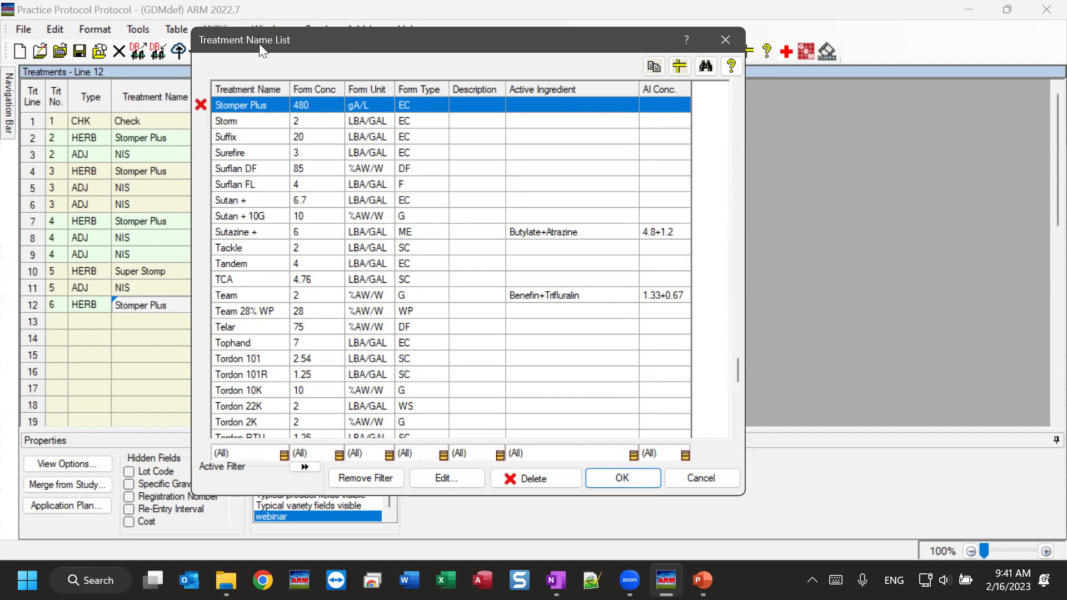
left_click_drag(264, 44, 286, 41)
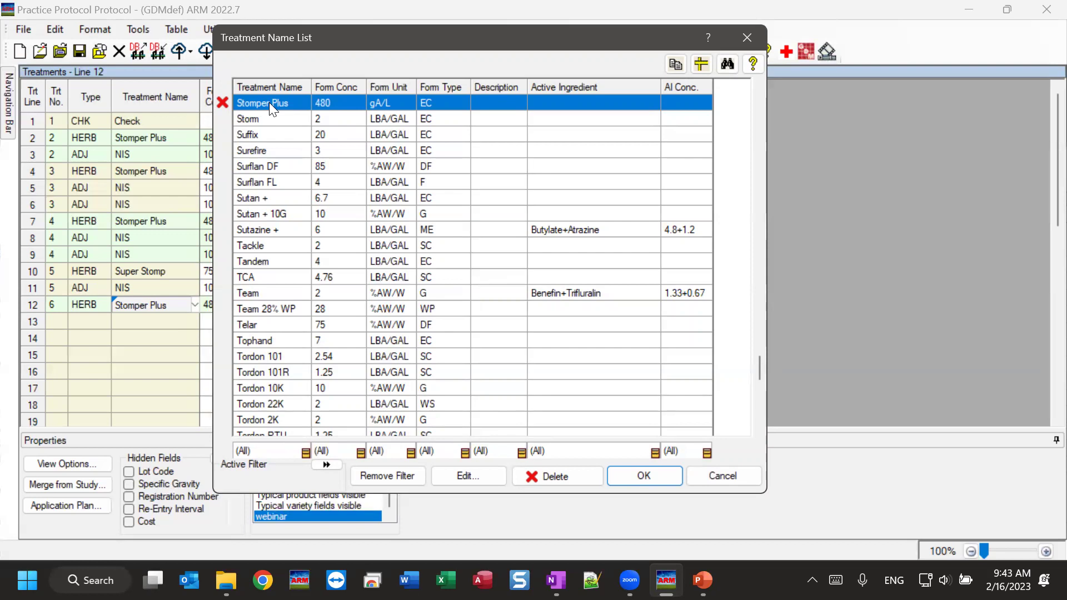
left_click(751, 477)
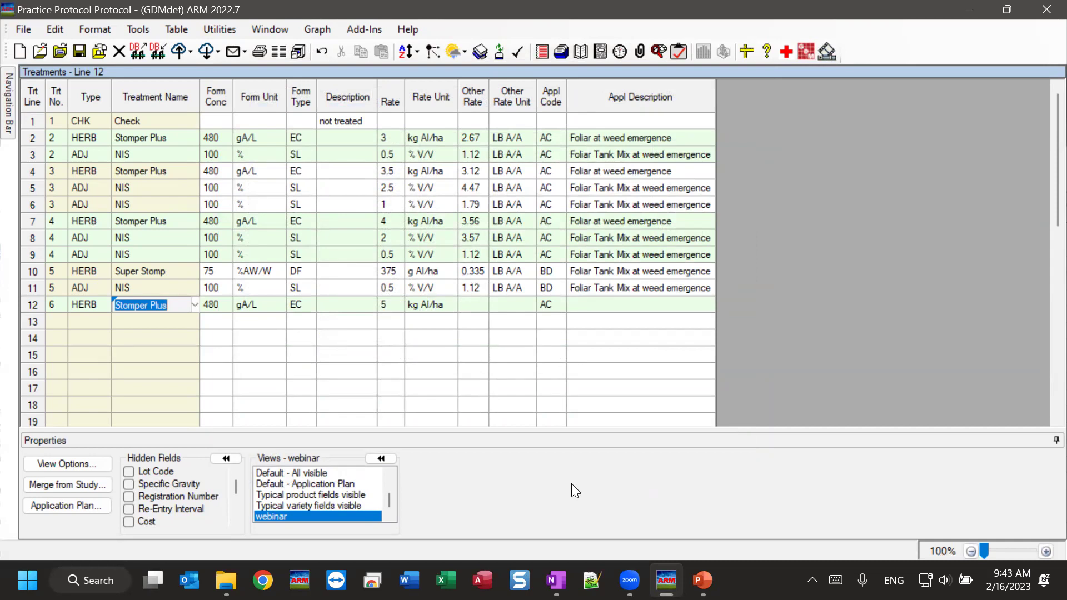
- Check the available Utilities commands, review line 12's treatment name list once more, and cancel it
left_click(232, 28)
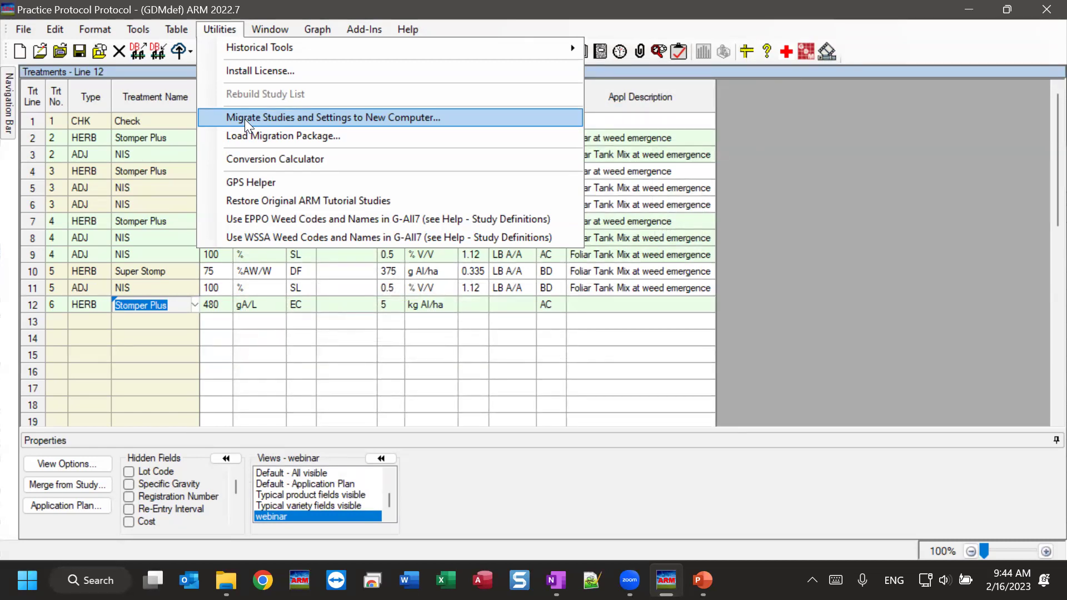
left_click(174, 319)
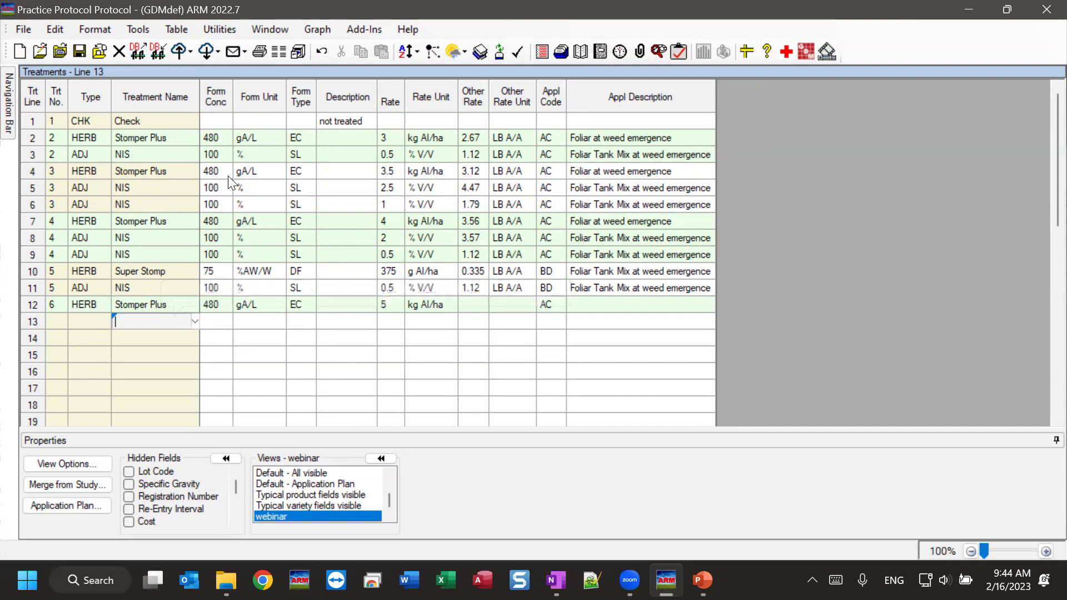
left_click(172, 304)
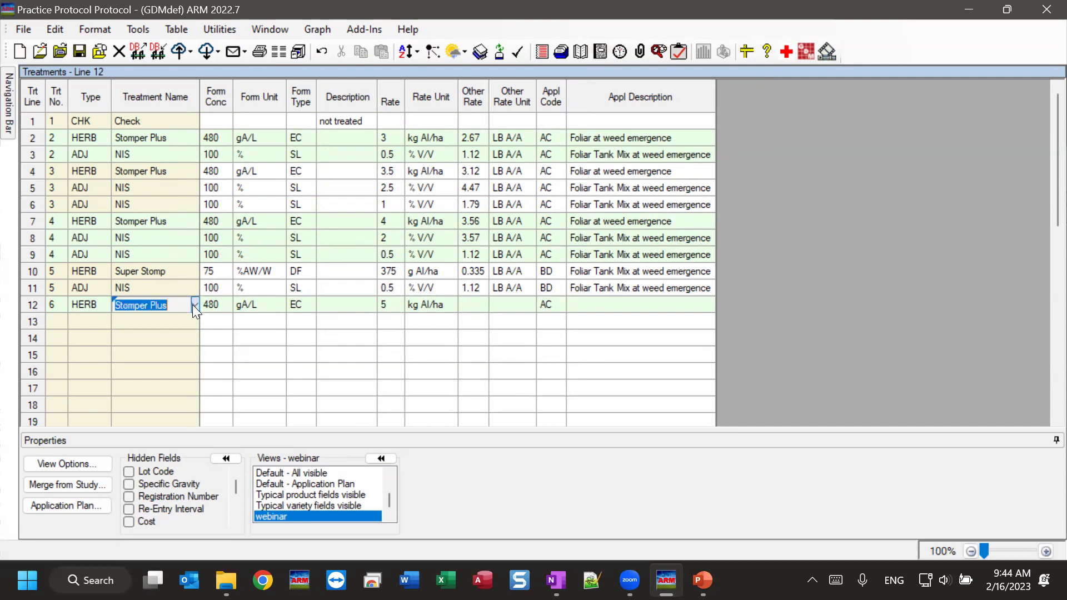
left_click(198, 302)
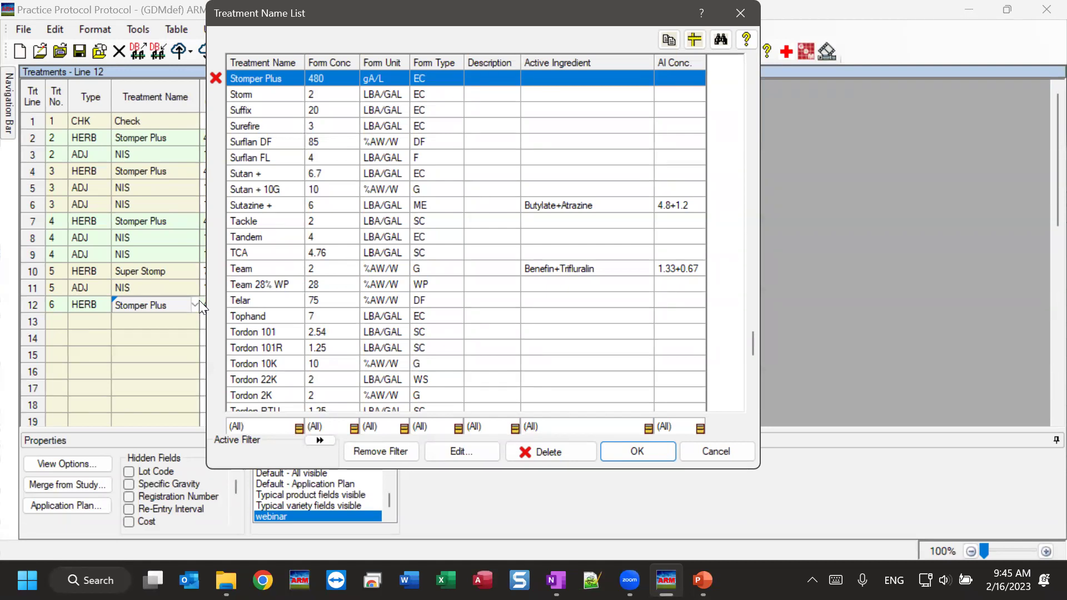
left_click(742, 454)
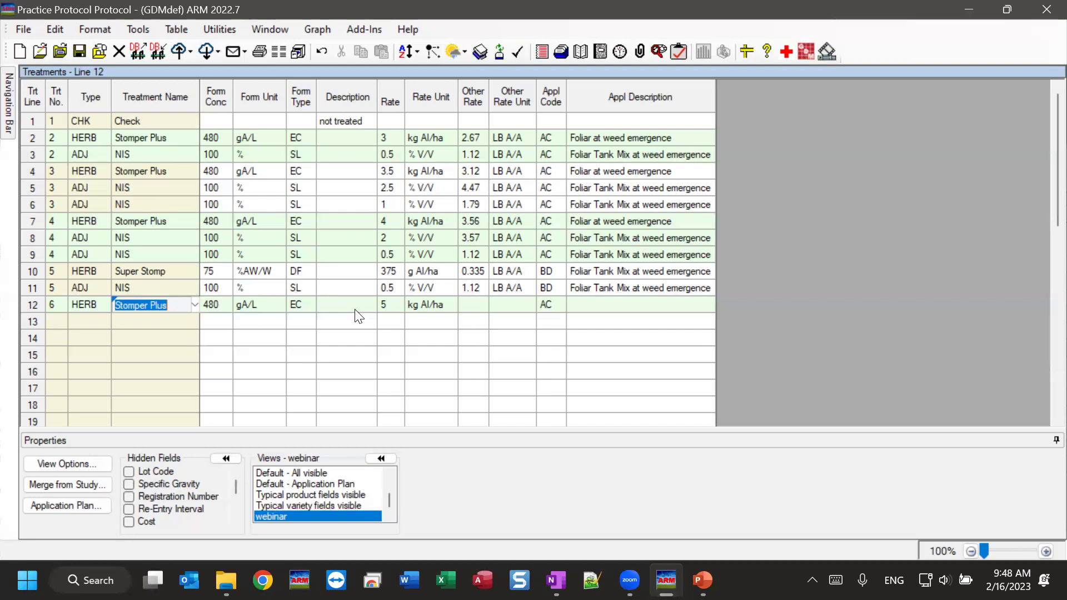
- Enter "confidential in" as the description of the Stomper Plus treatment on line 2
left_click(349, 161)
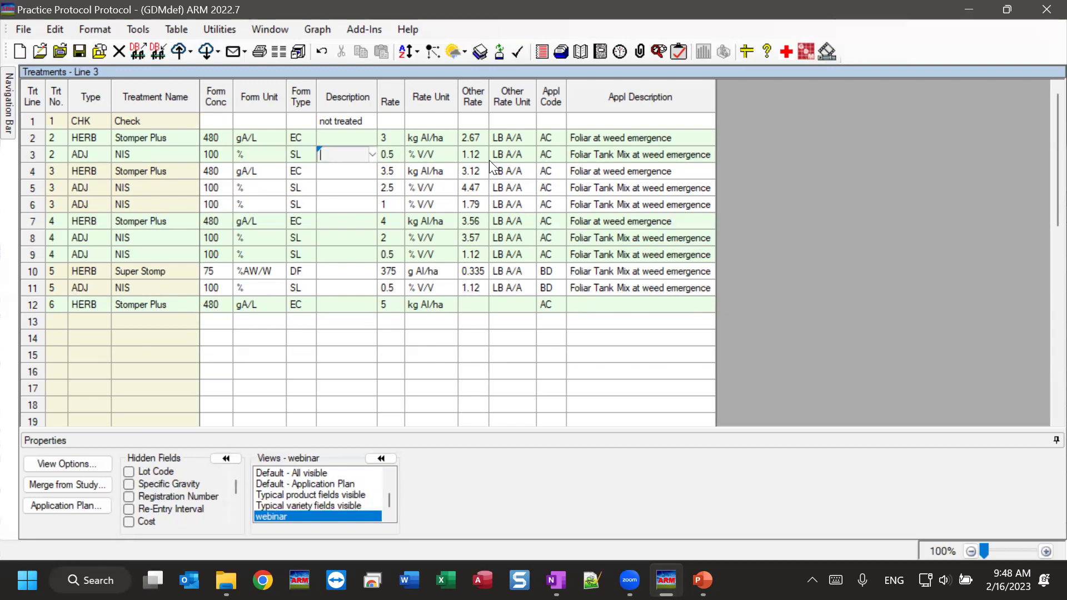
left_click(177, 144)
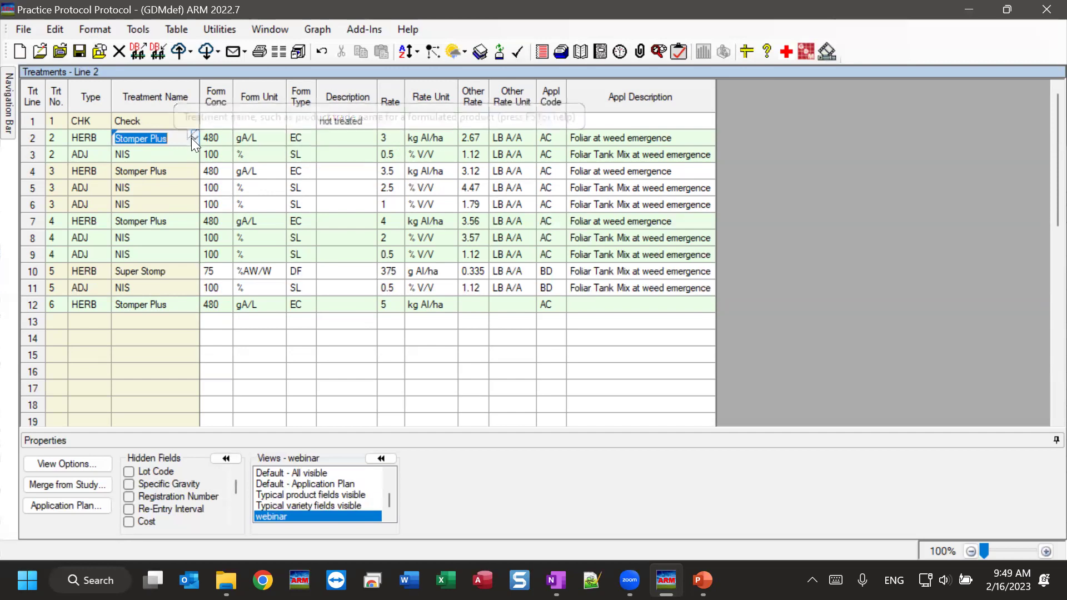
left_click(339, 139)
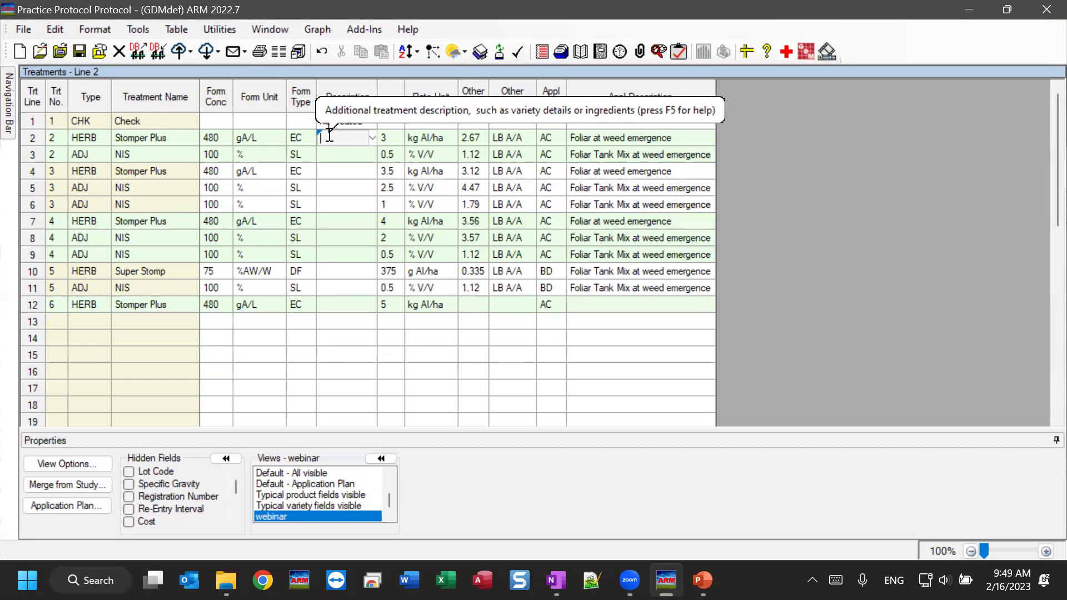
type("confidential in")
key("Tab")
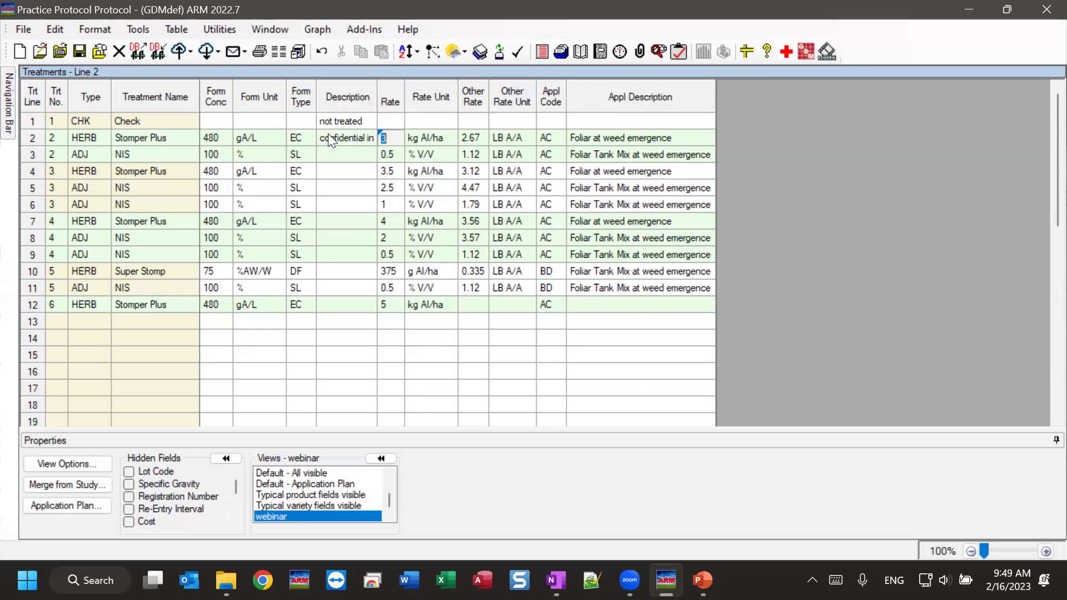
- Copy the line 2 description to the Description cells of lines 3 through 9, overwriting the current treatment information
key("shift+Tab")
left_click_drag(344, 156, 335, 250)
key("ctrl+v")
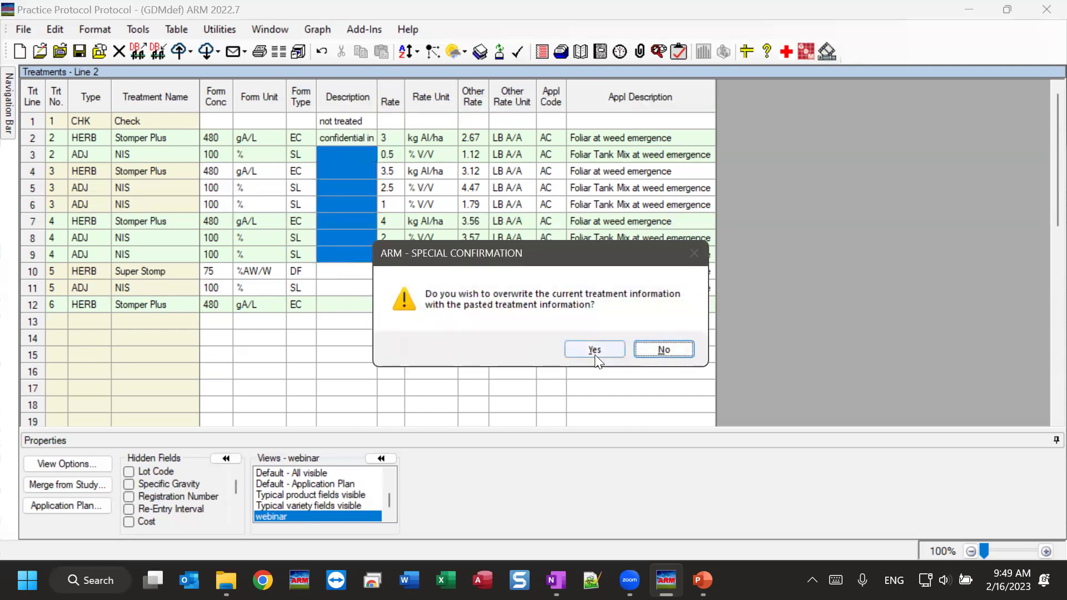
left_click(595, 349)
left_click(357, 293)
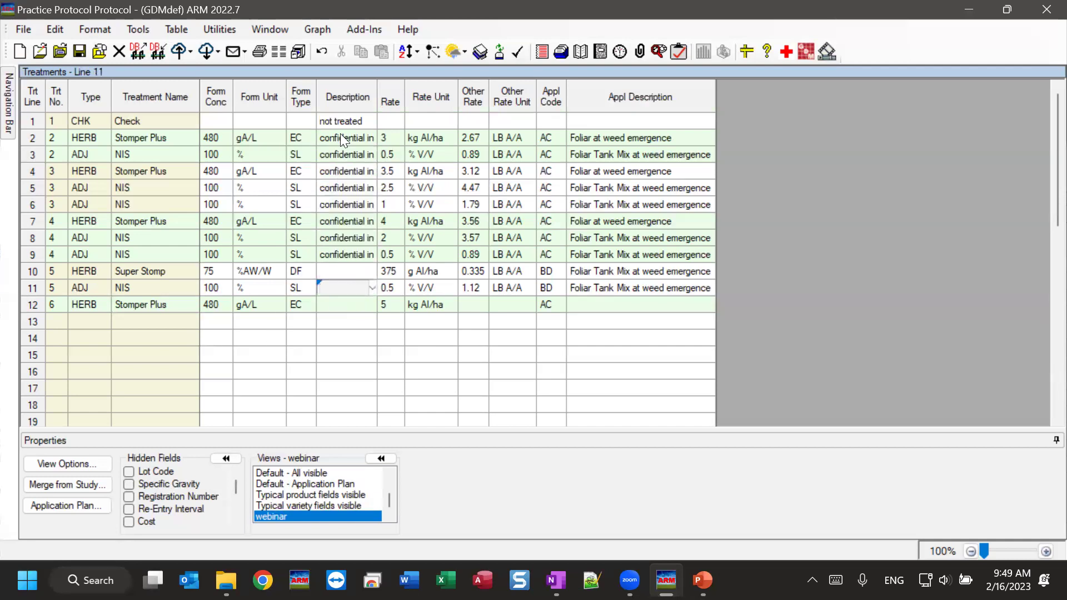
- Set a Hidden Field rule on the treatments Description field with the condition "If not in my company", and select the Description column
left_click_drag(340, 134, 337, 251)
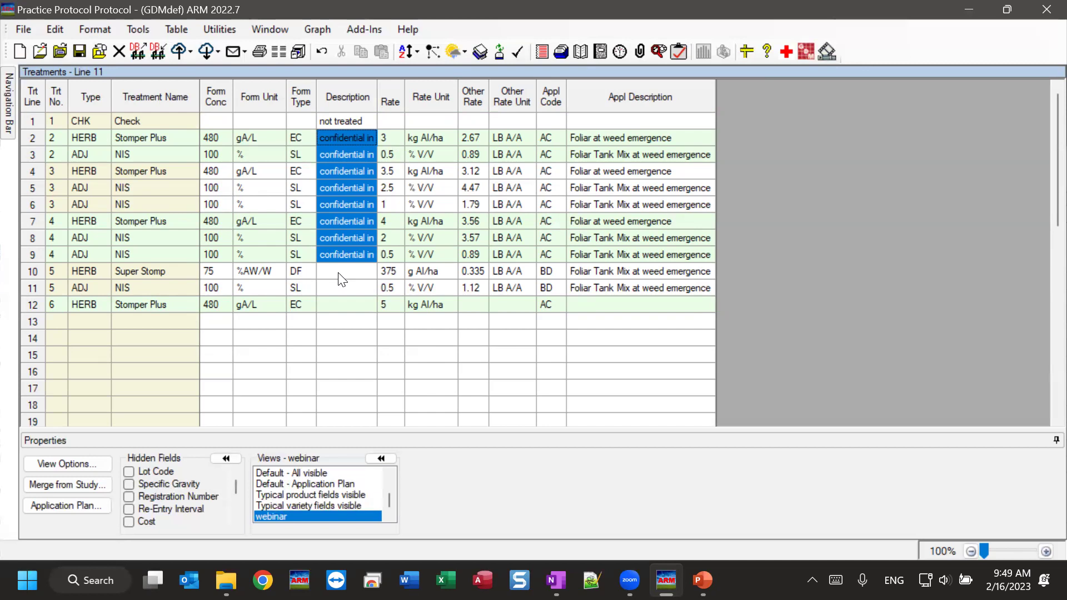
left_click(340, 273)
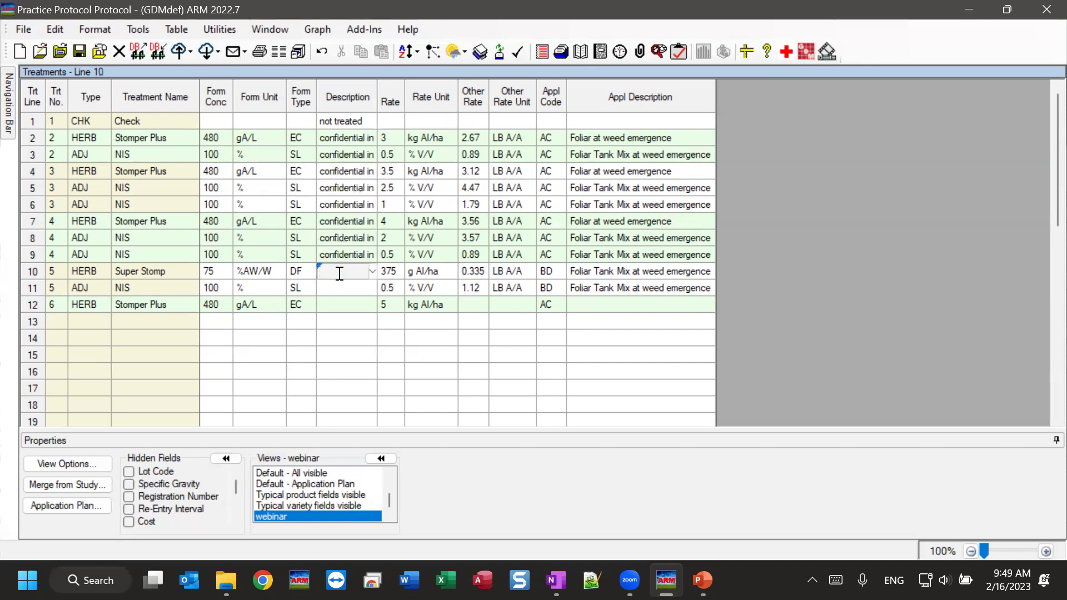
right_click(338, 272)
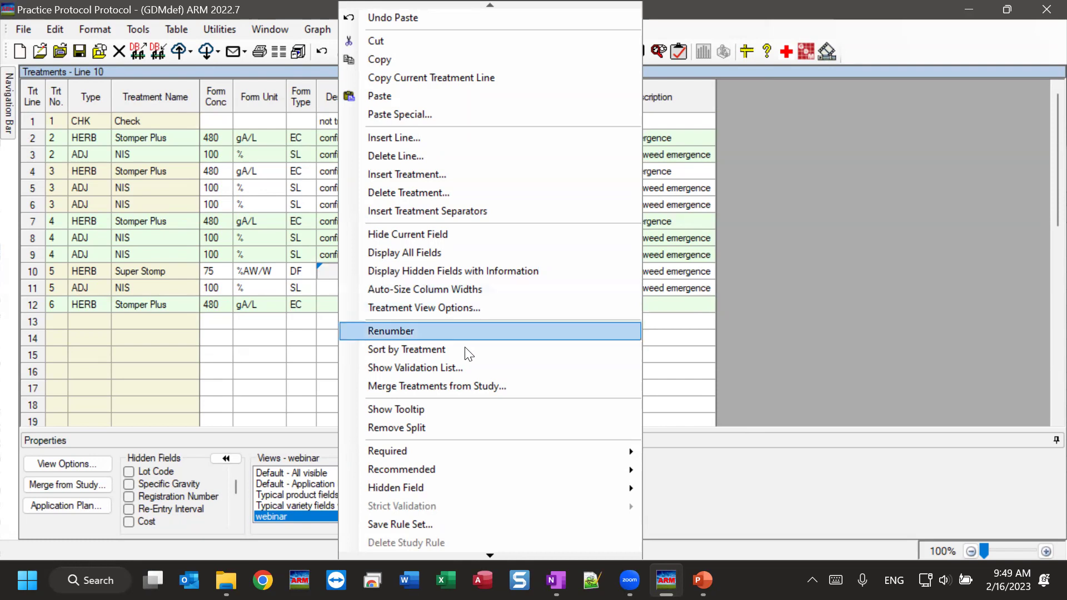
mouse_move(356, 488)
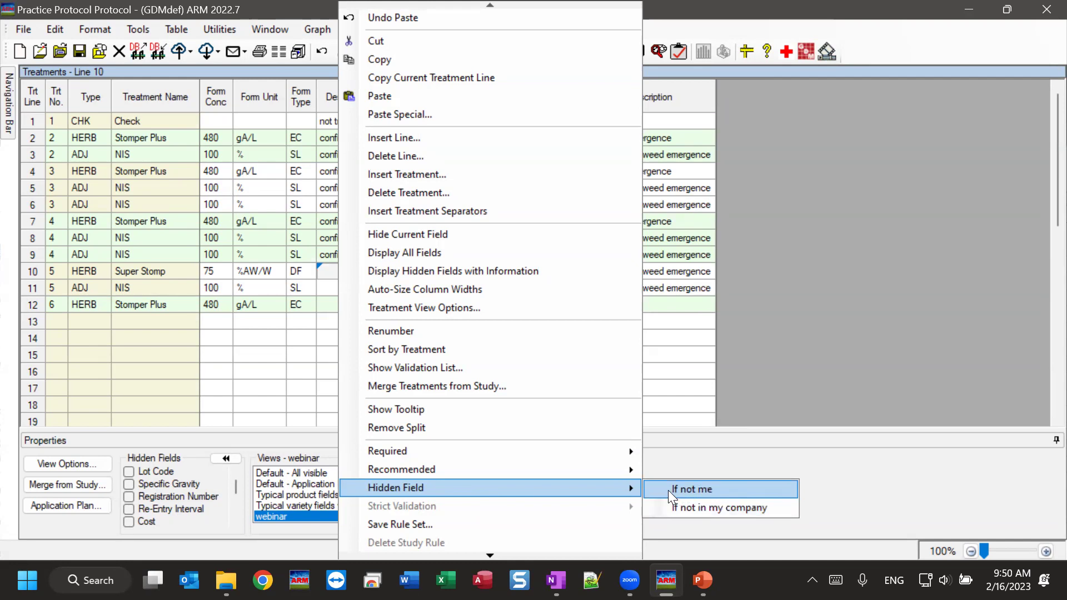
left_click(769, 507)
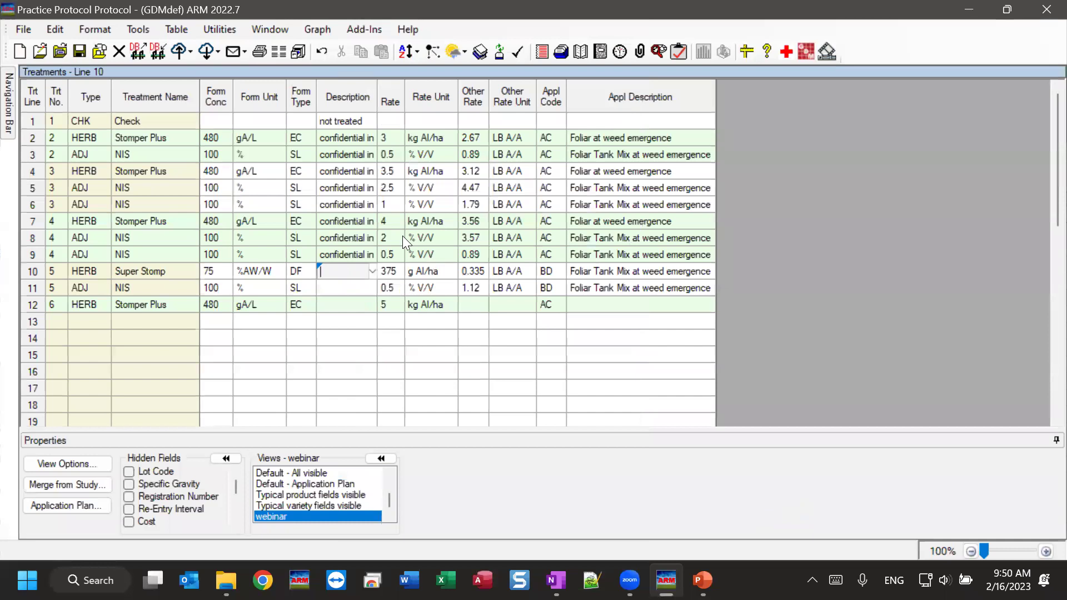
left_click(358, 284)
left_click(343, 99)
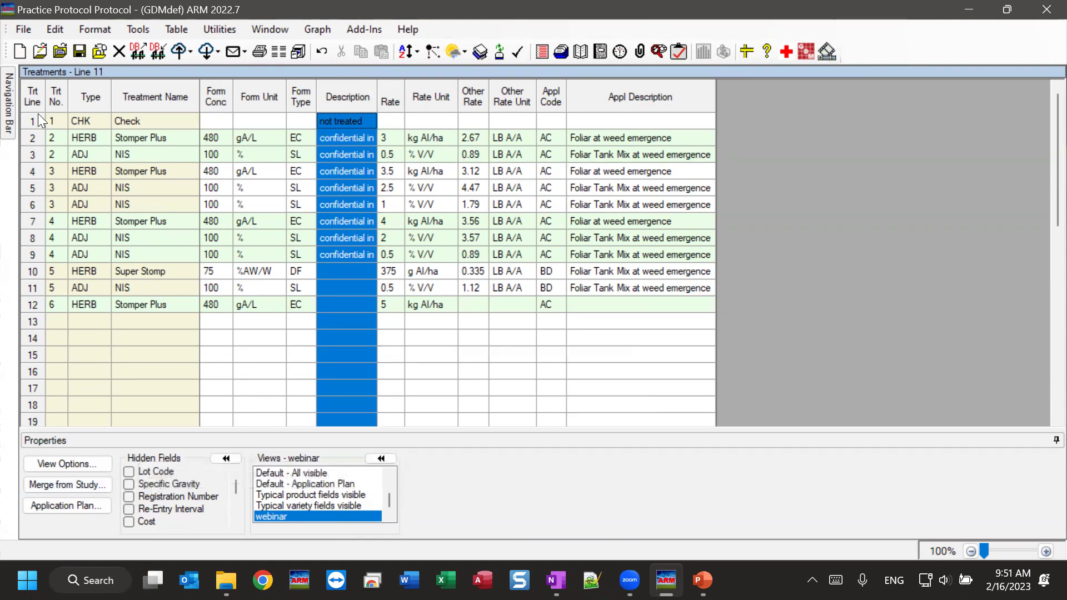
- Open the Study Rules and examine rule 4 for the hidden Description field, including its field and condition choices
mouse_move(8, 111)
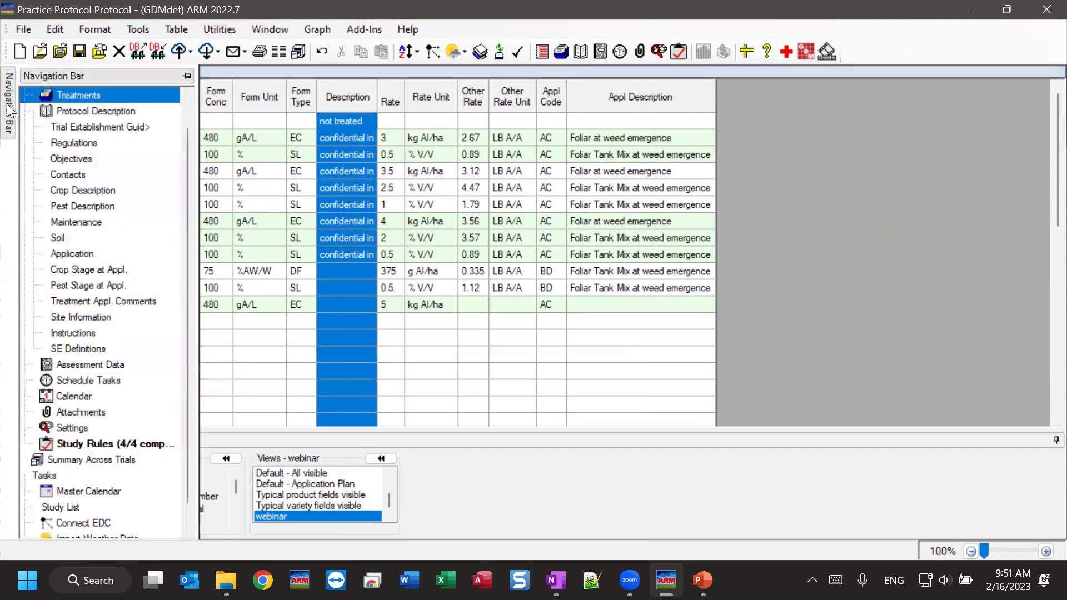
left_click(71, 444)
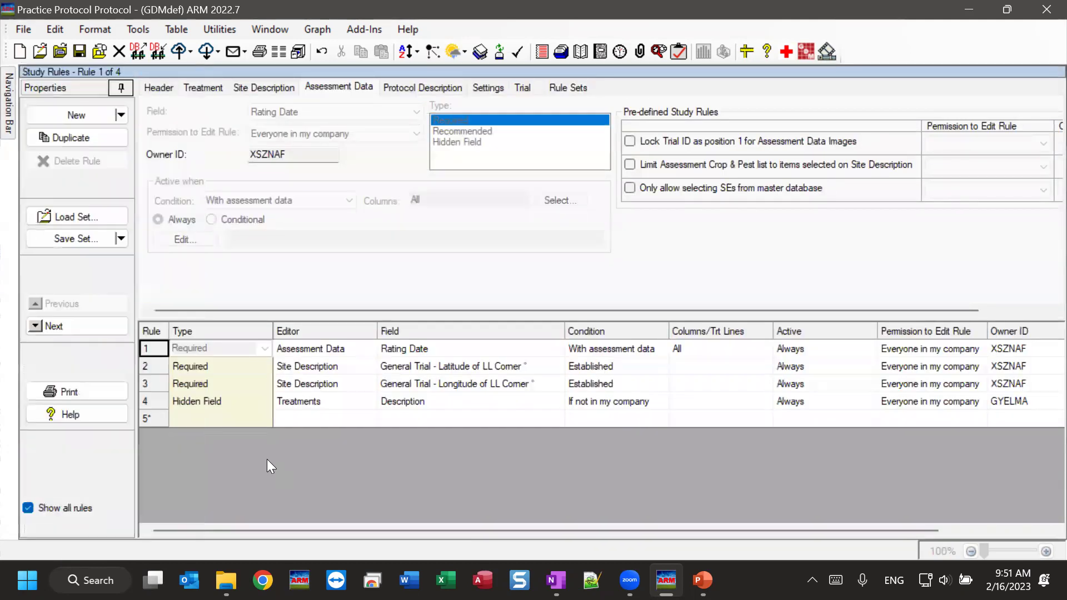
left_click(144, 403)
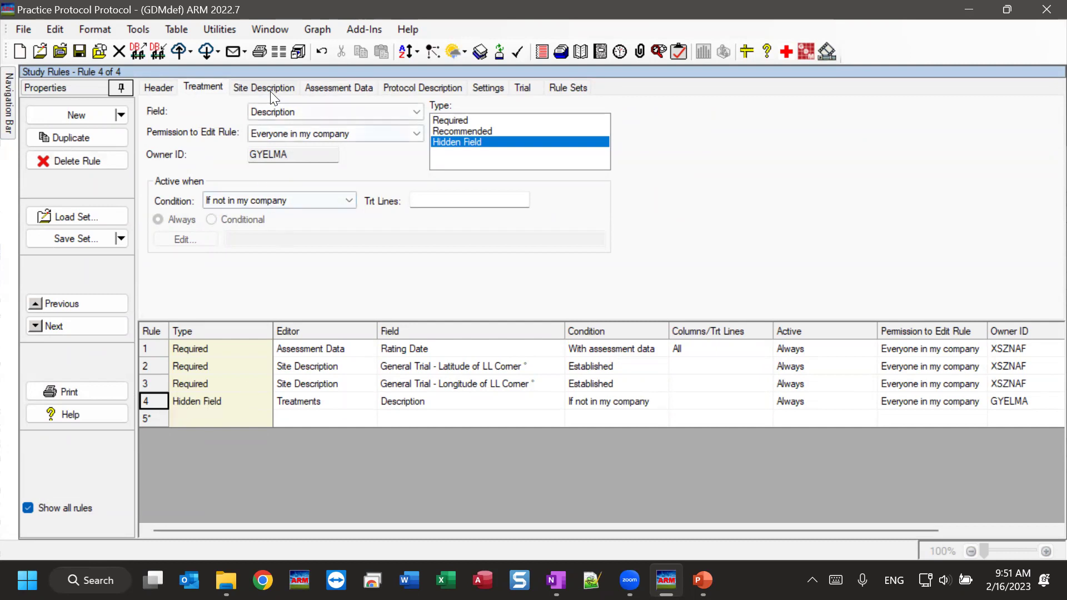
left_click(290, 111)
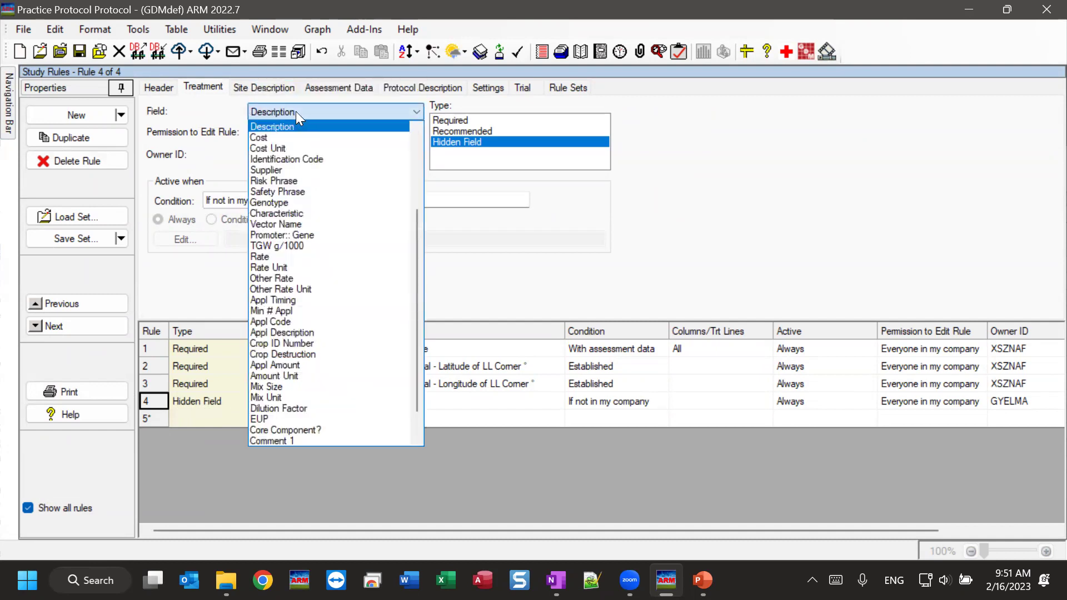
left_click(296, 111)
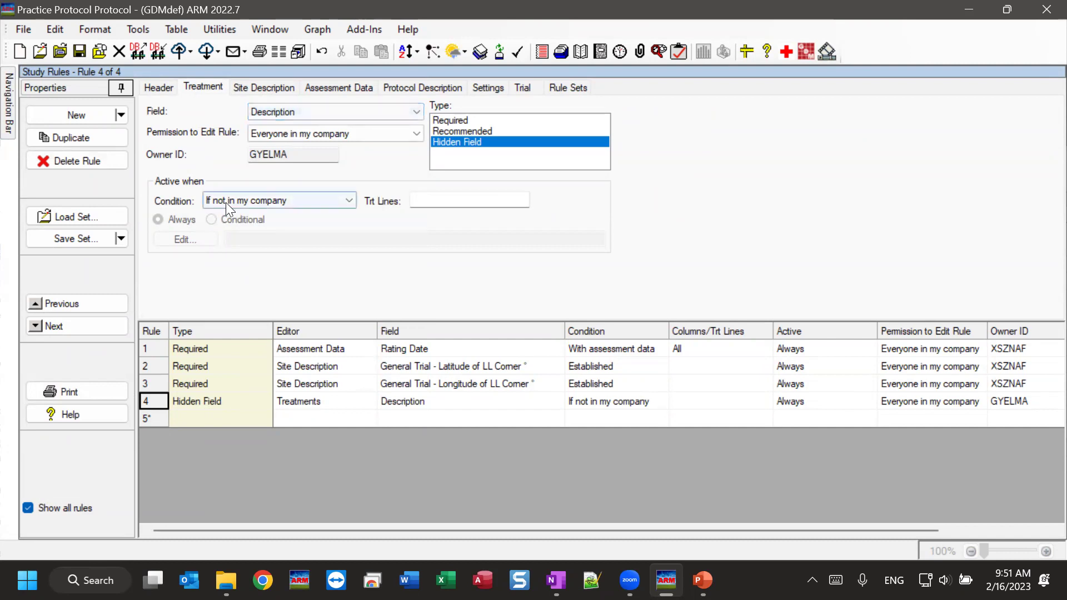
left_click(246, 200)
left_click(249, 202)
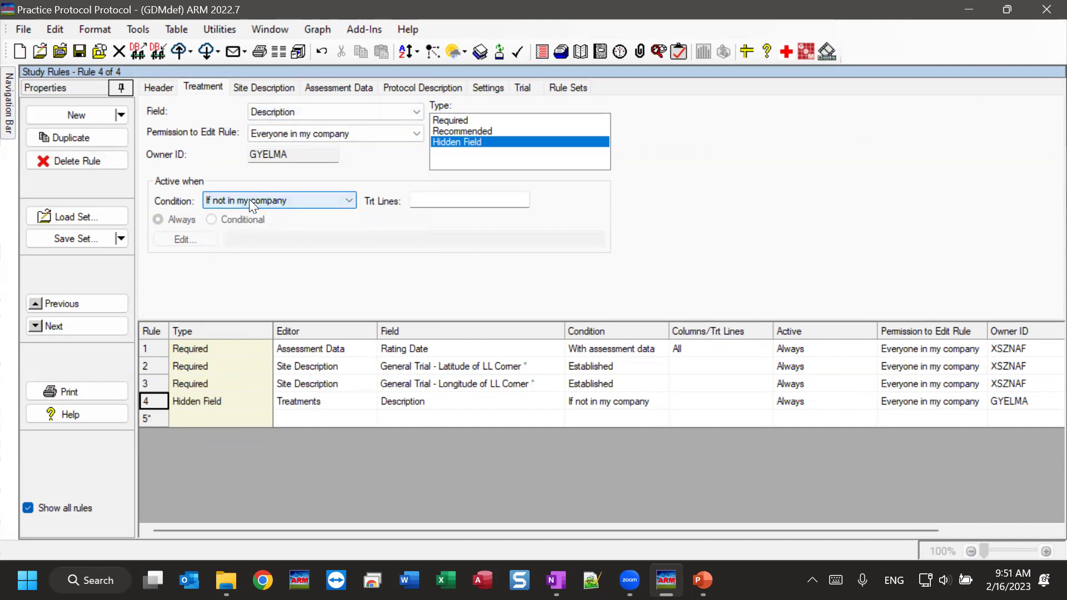
left_click(11, 107)
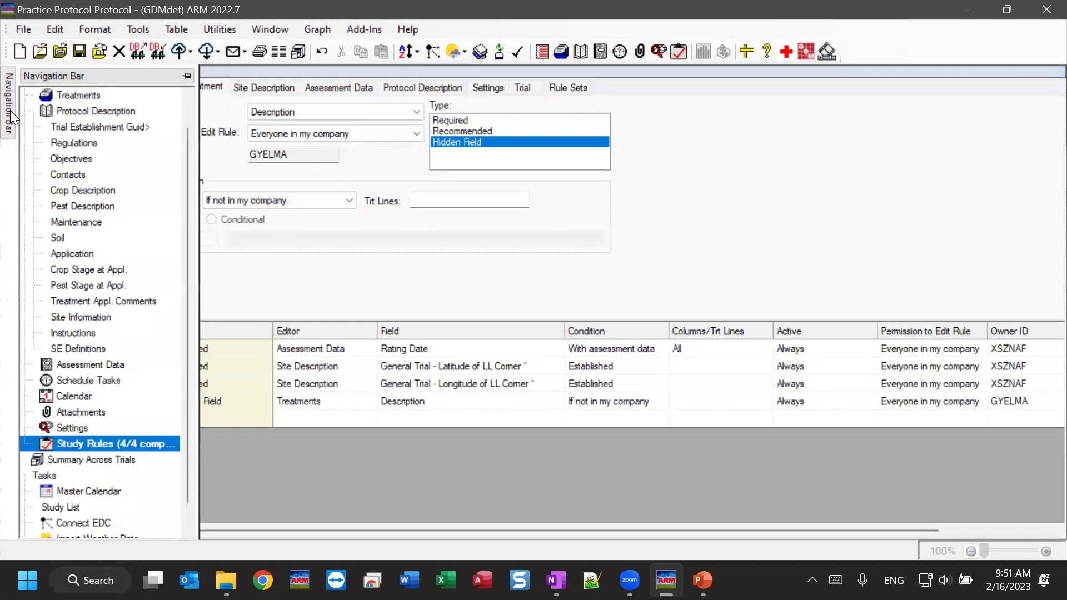
- Return to the treatments grid and set a Required rule that locks the Form Type field of line 4 to prevent edits
left_click(67, 95)
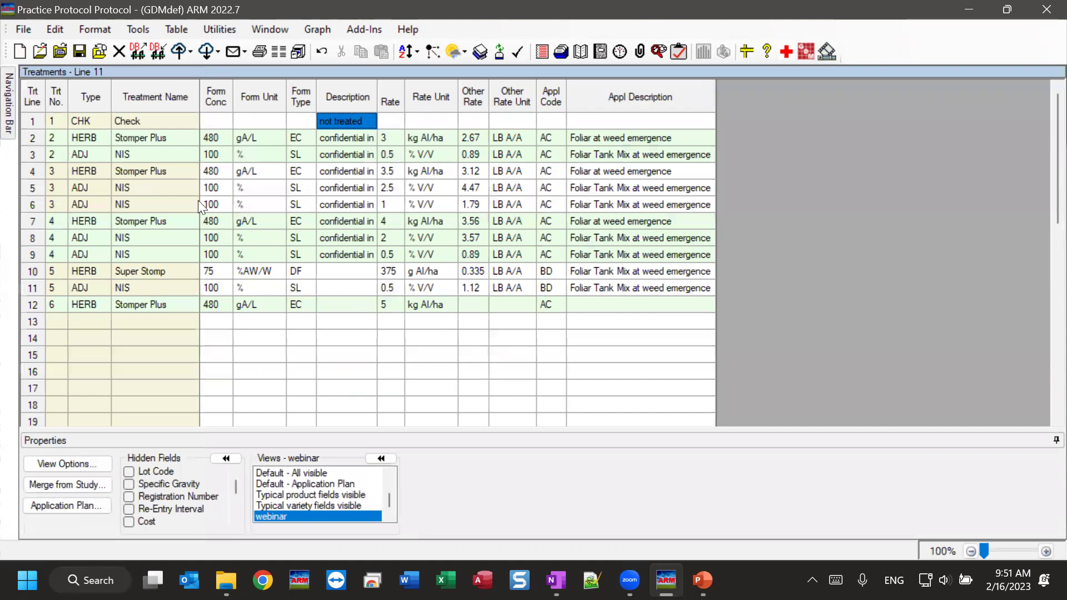
left_click(140, 183)
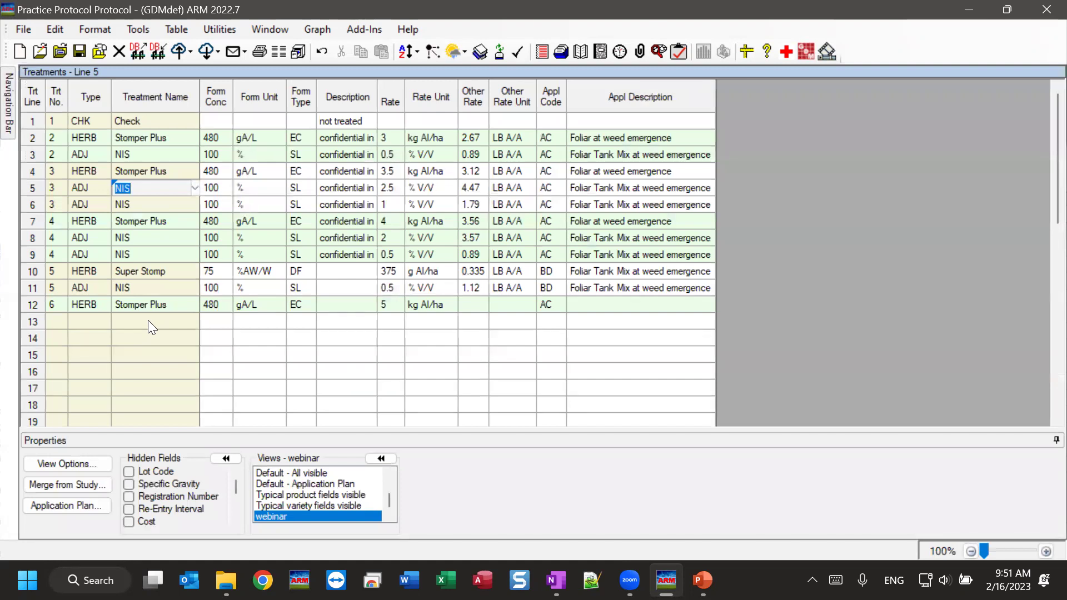
left_click(347, 303)
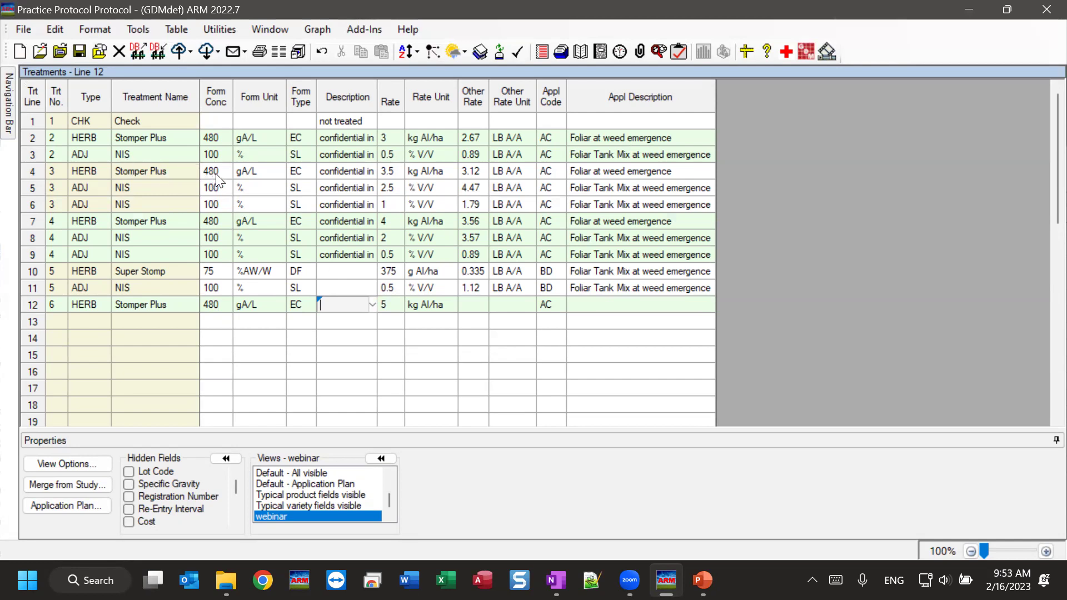
left_click(259, 173)
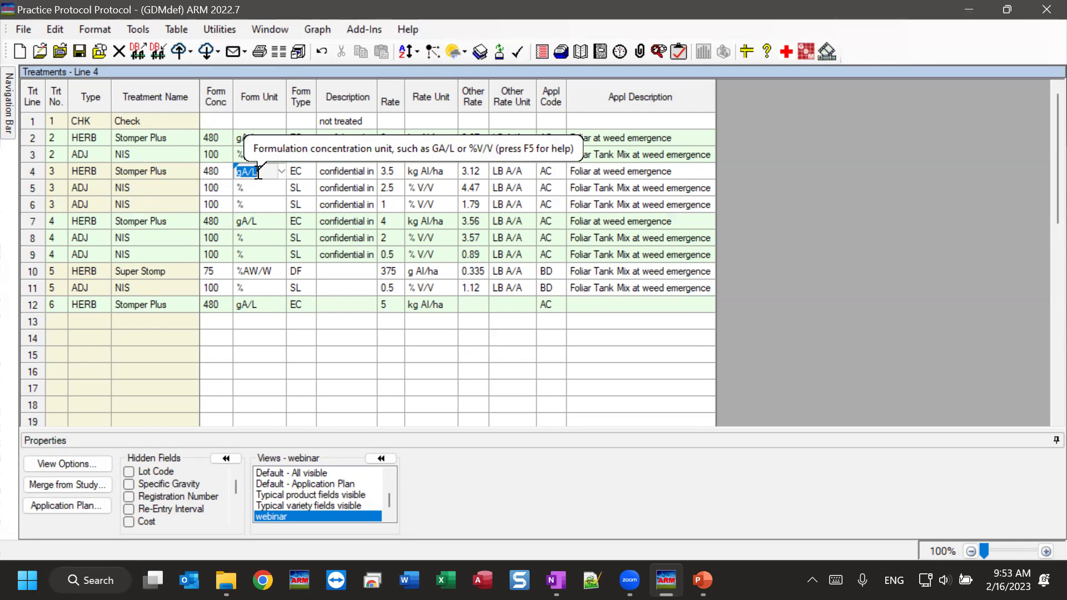
left_click(263, 173)
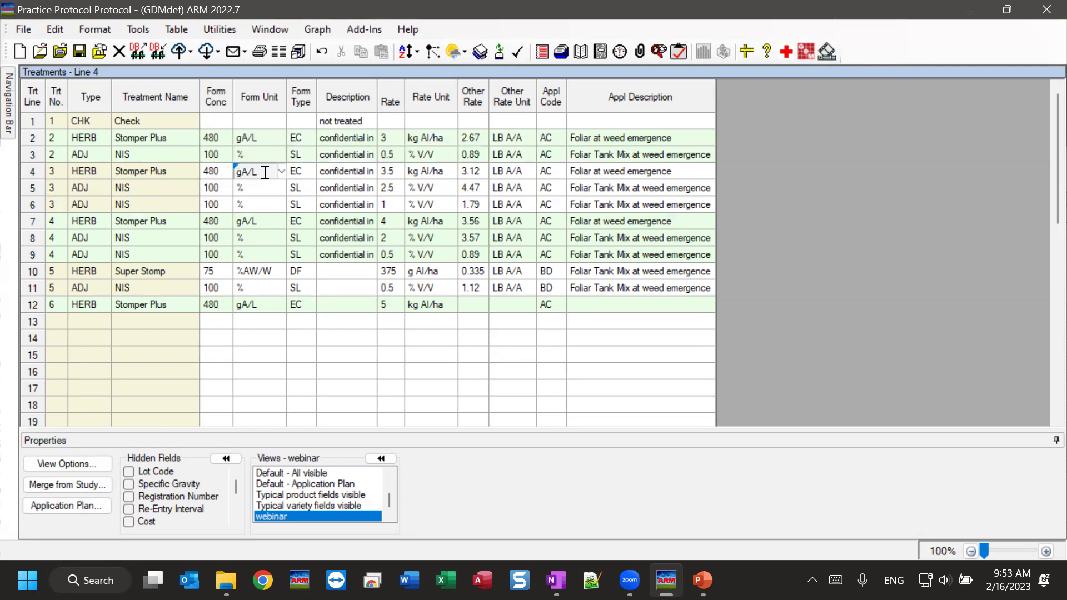
left_click(304, 173)
right_click(304, 172)
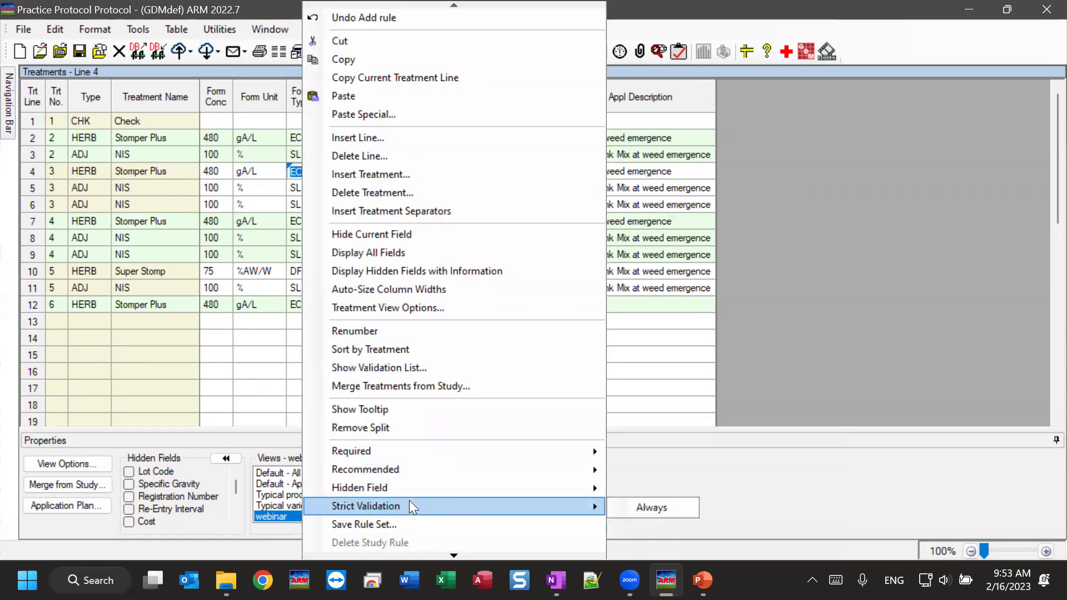
mouse_move(436, 458)
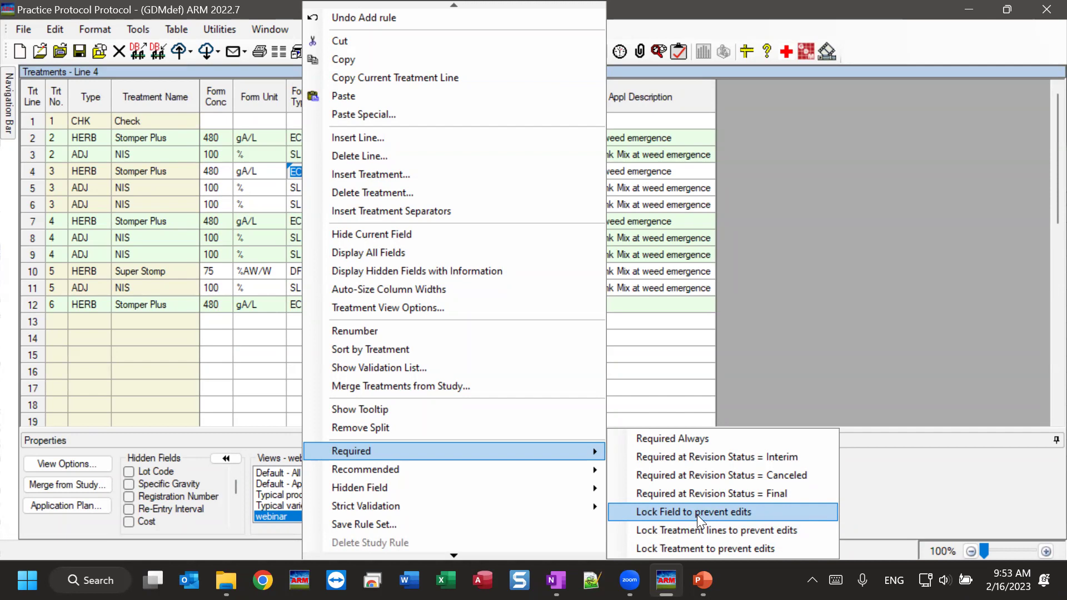
left_click(635, 513)
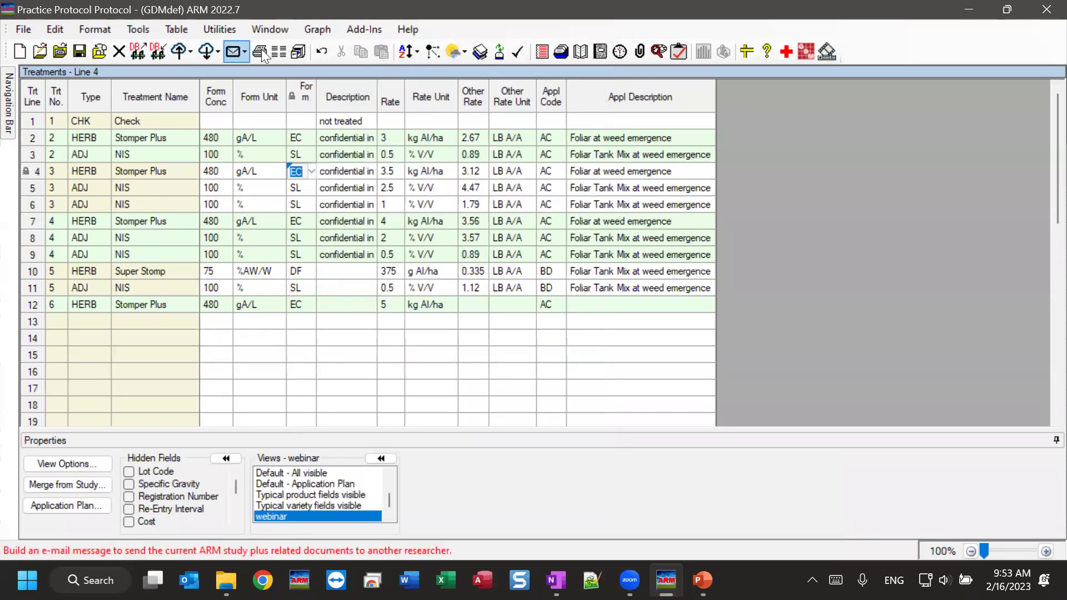
- Widen the Form Type column and select the locked Form Type cell on line 4
left_click(343, 171)
left_click_drag(314, 97, 334, 98)
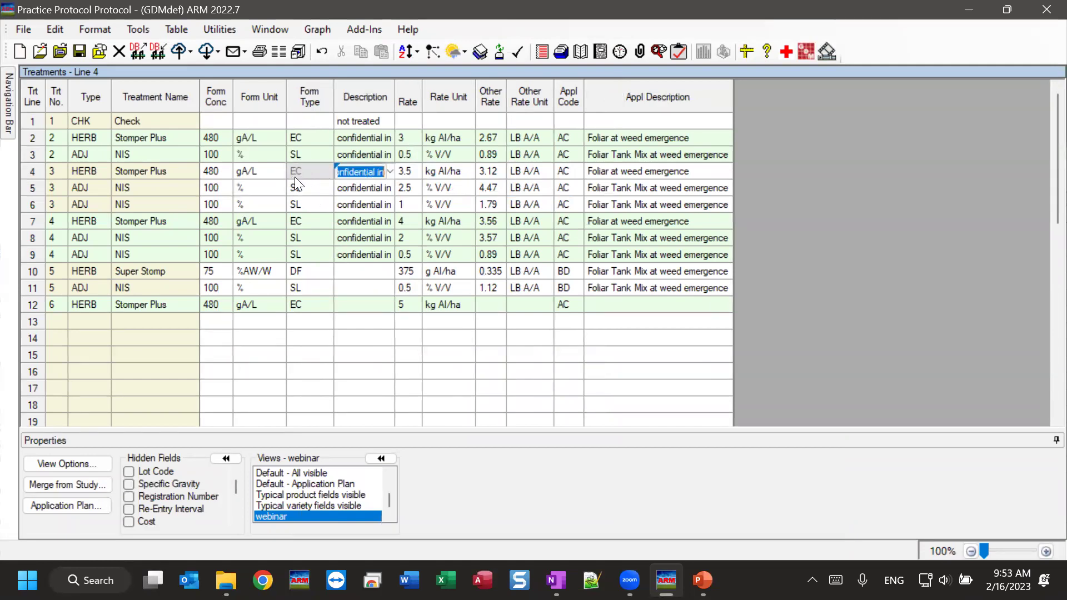
left_click(319, 171)
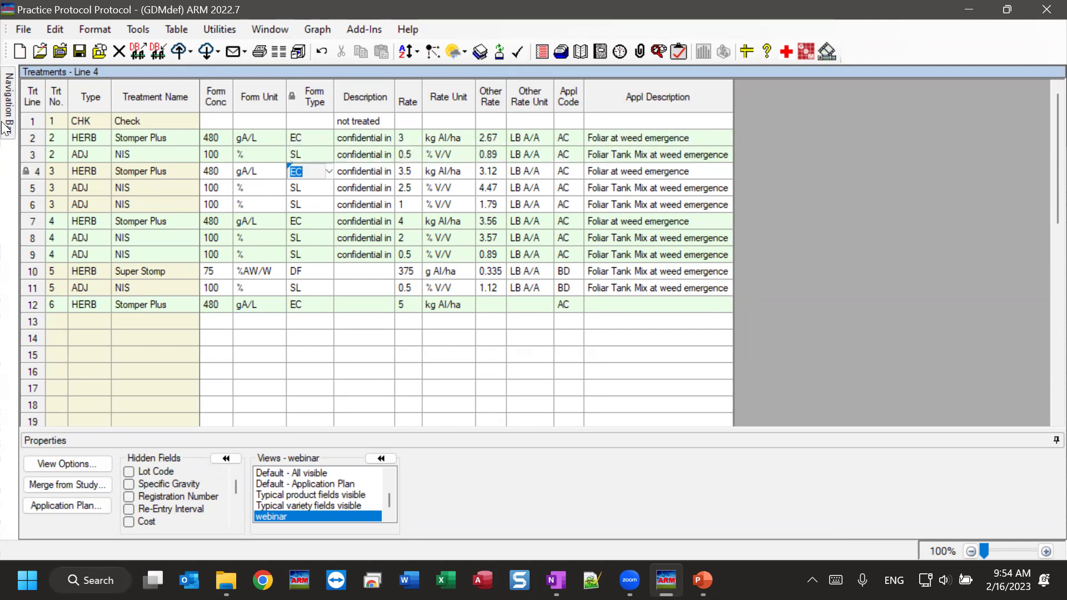
- Open the Study Rules and select rule 5, the lock on the treatments Form Type field
mouse_move(11, 106)
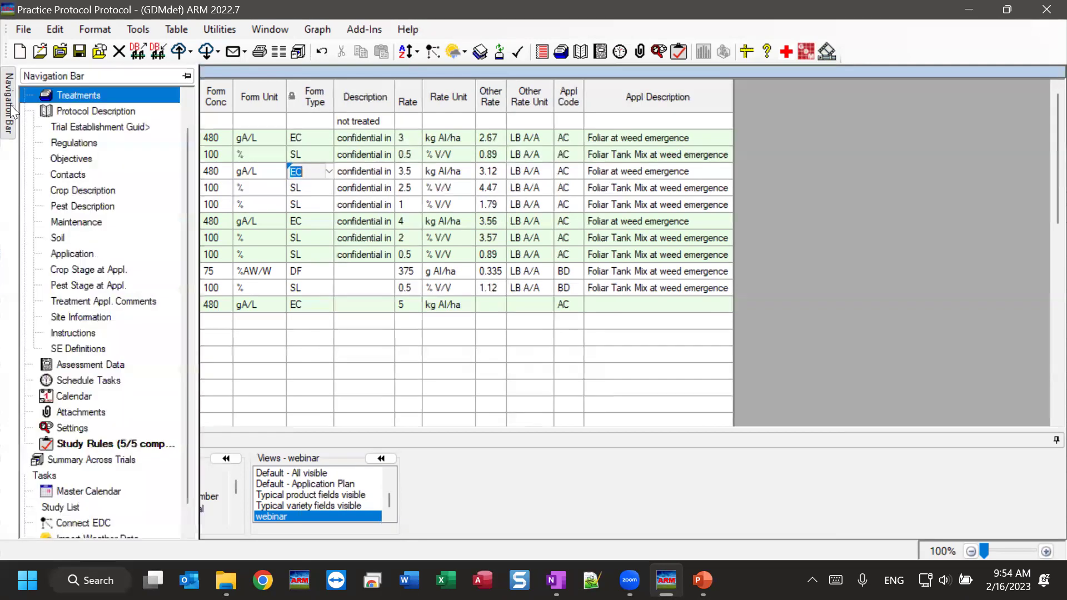
left_click(84, 444)
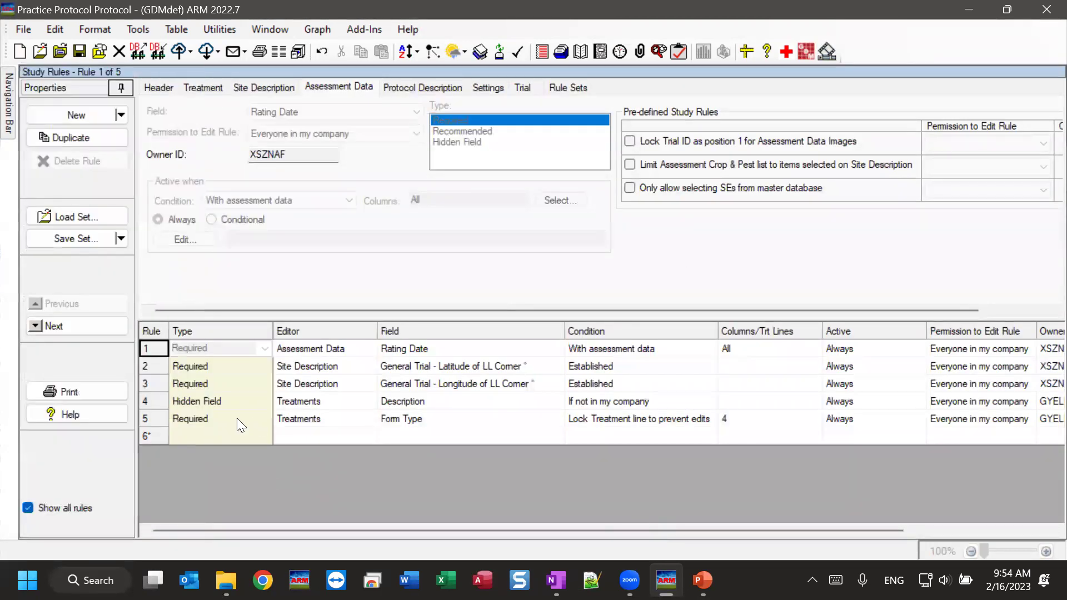
left_click(222, 419)
left_click(223, 421)
left_click(223, 420)
- Try to set the treatment lines of rule 5 to 45
left_click(444, 200)
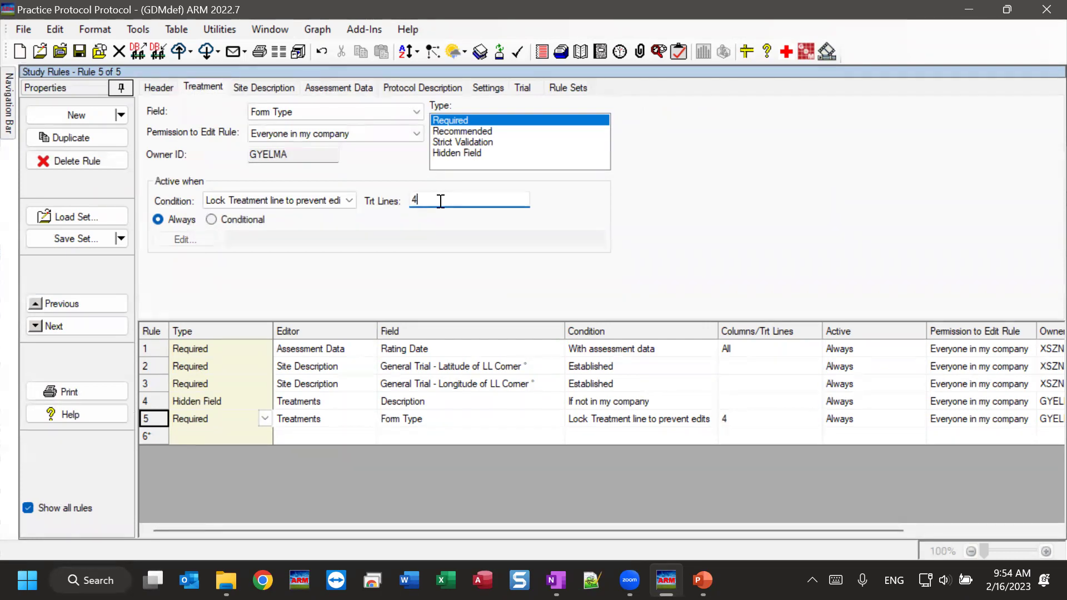
type("5")
key("Tab")
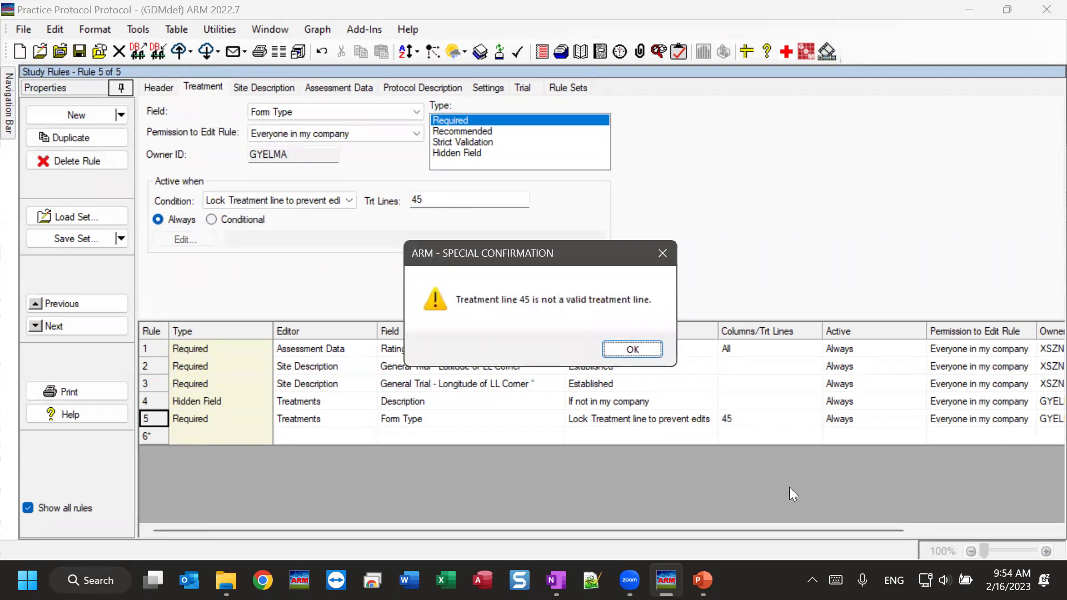
left_click(634, 349)
left_click(616, 349)
- Replace the treatment lines of rule 5 with 4 5
type("All")
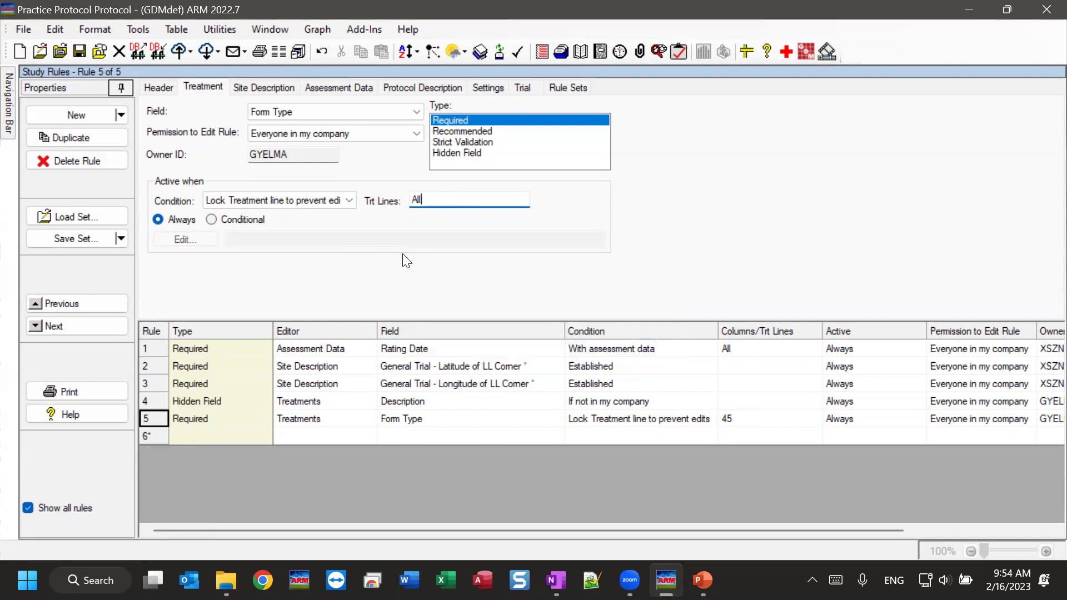
key("BackSpace")
key("BackSpace")
key("BackSpace")
type("4 5")
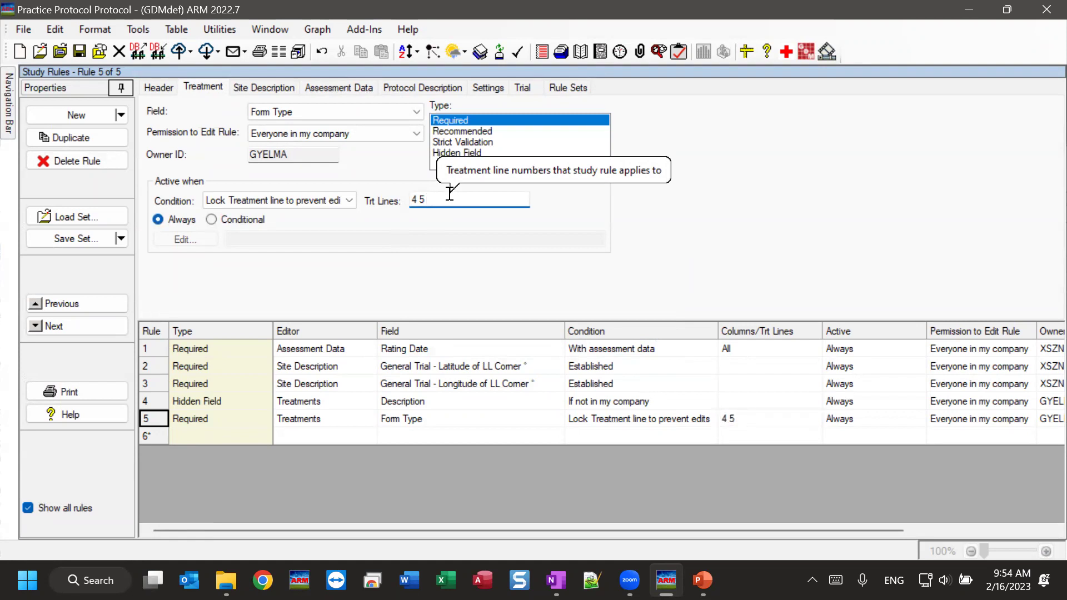
- Set the treatment lines of rule 5 to All and check the Form Type lock on line 12 in the treatments grid
left_click_drag(439, 197, 373, 198)
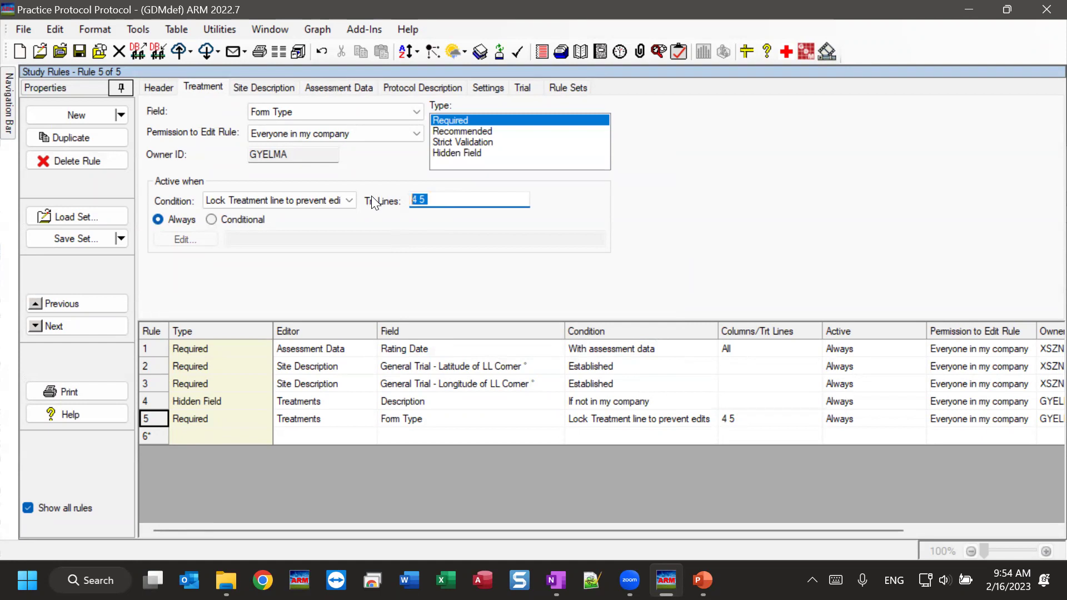
type("All")
mouse_move(8, 103)
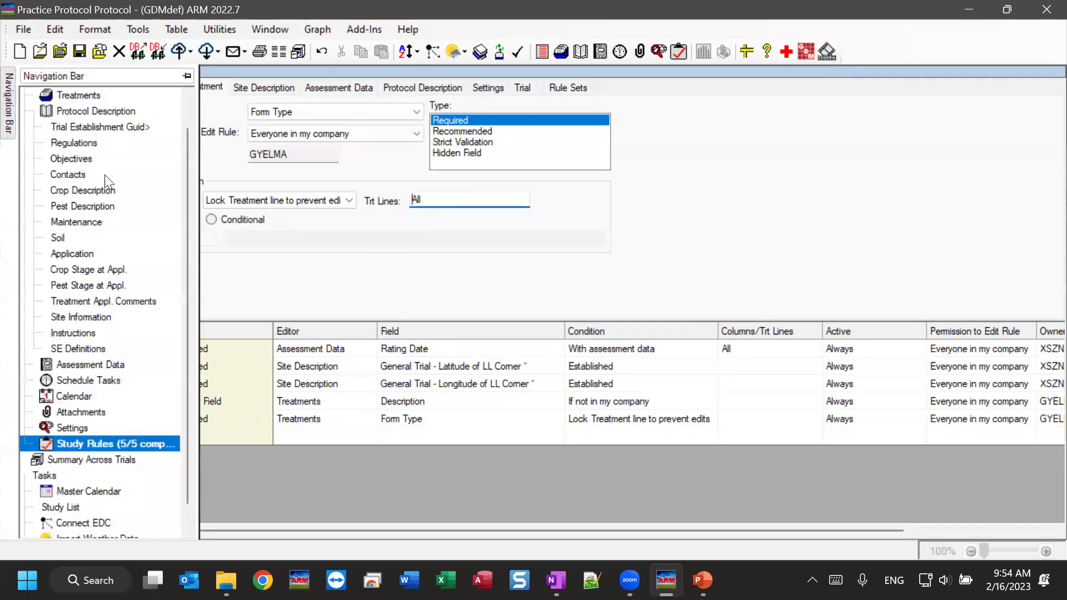
left_click_drag(186, 179, 192, 147)
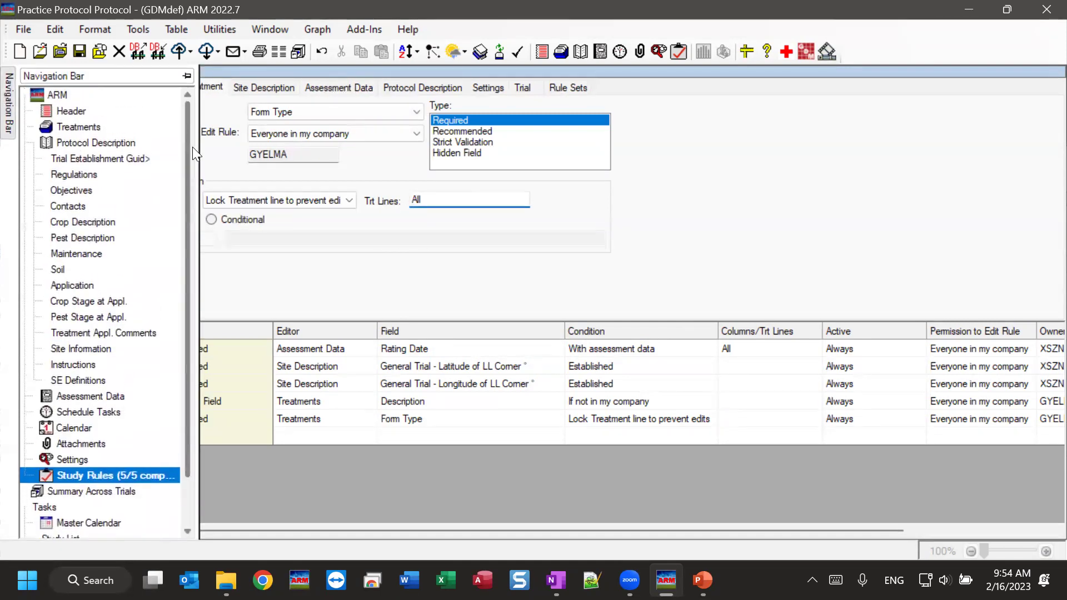
left_click(84, 129)
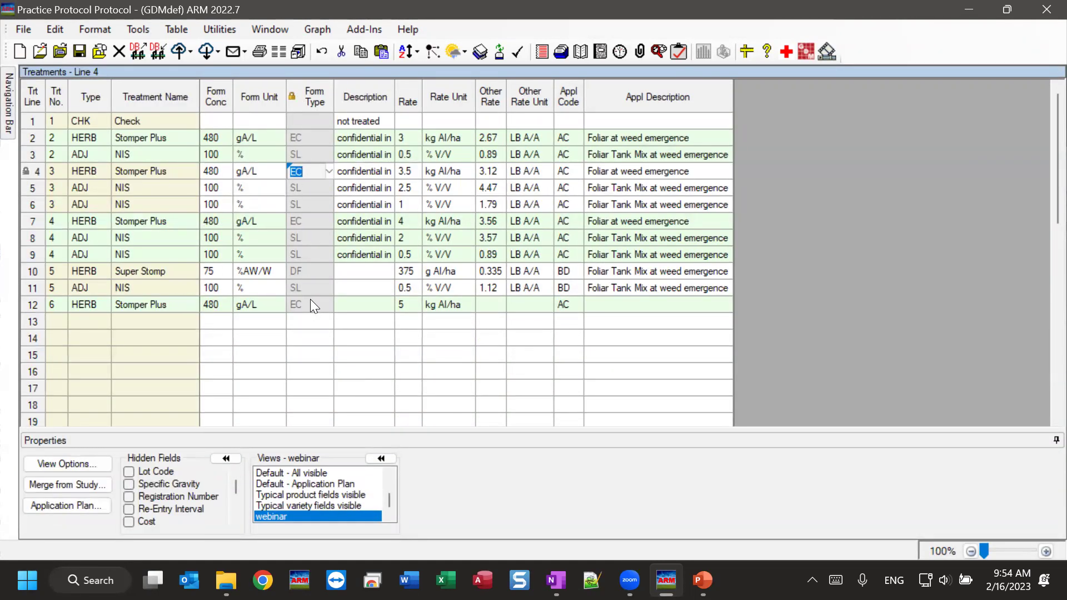
left_click(361, 305)
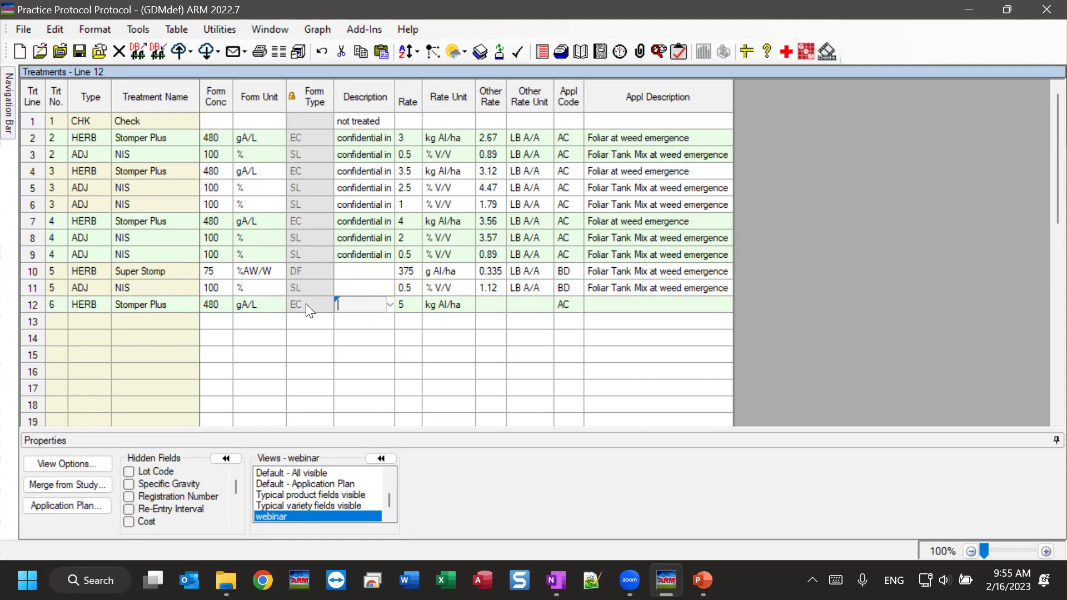
left_click(306, 303)
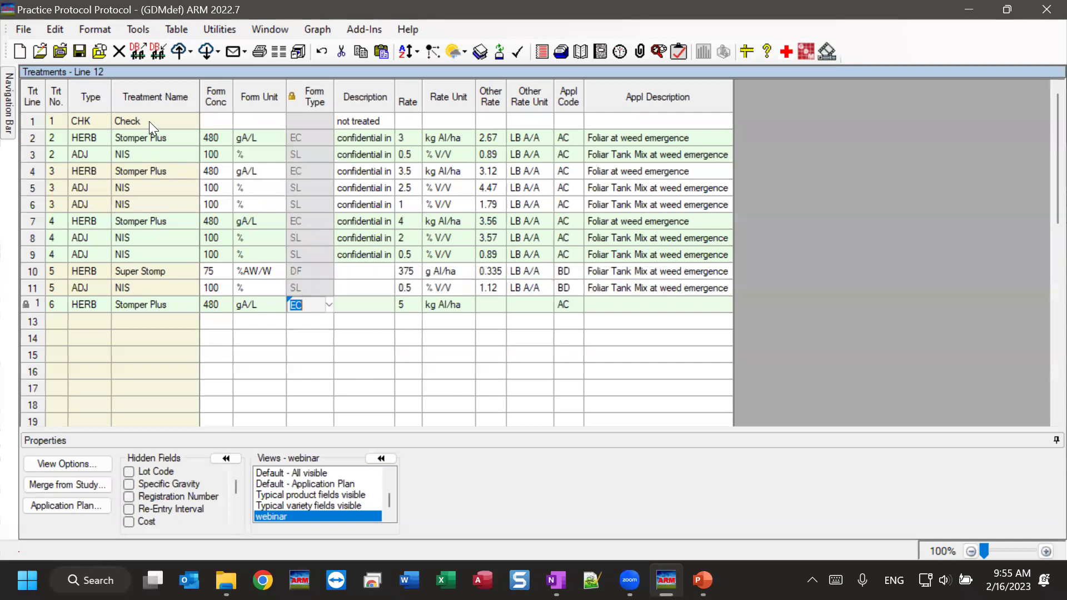
- Copy treatment lines 2 through 9 in full
left_click_drag(28, 136, 35, 253)
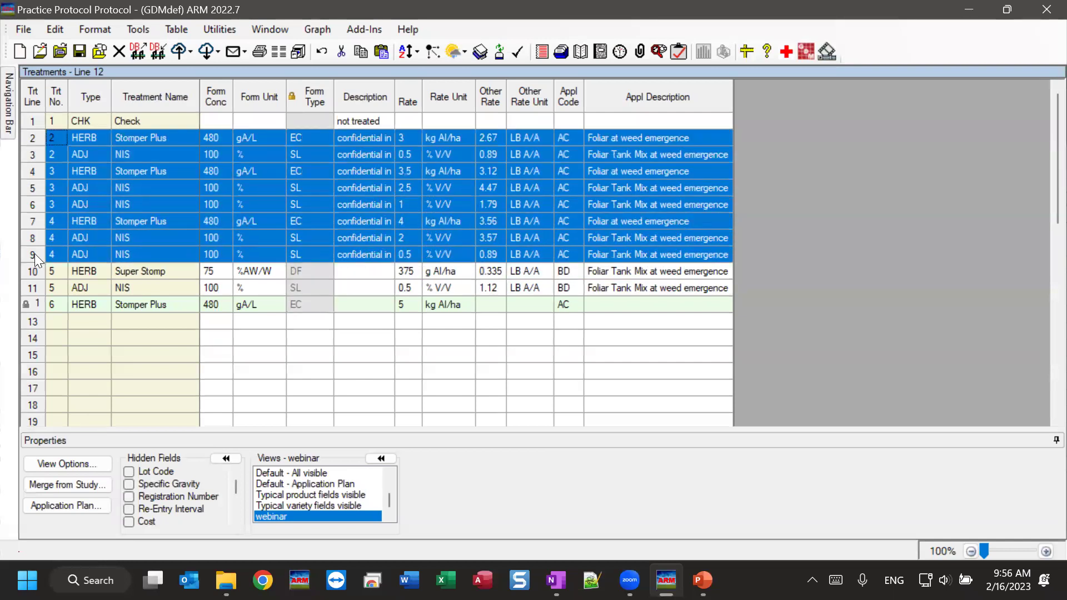
right_click(31, 255)
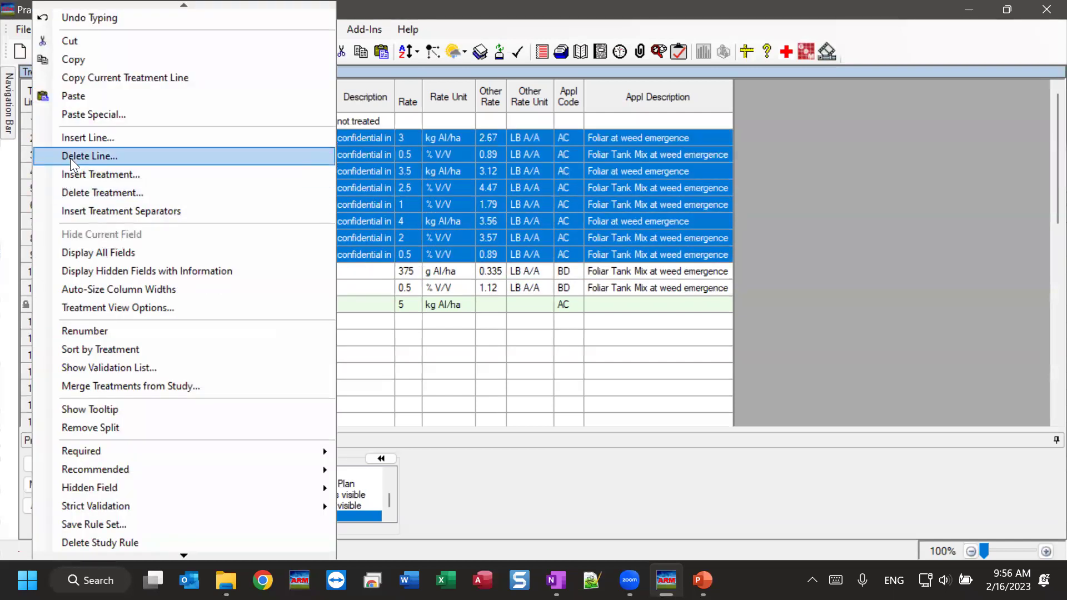
left_click(93, 60)
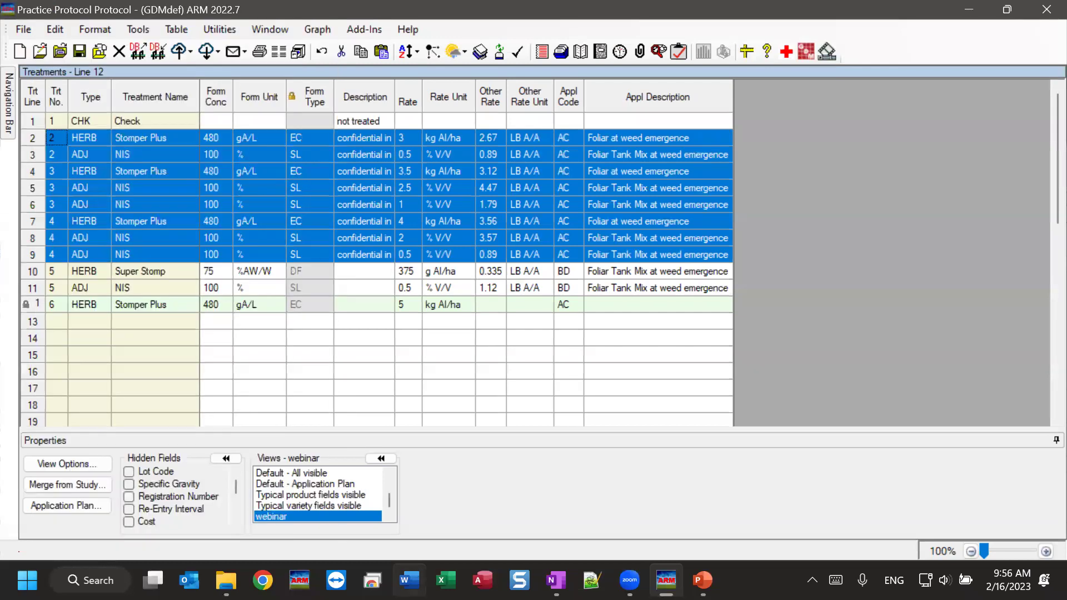
- Launch a second ARM Debug window, log in with the account password, and maximize the window
right_click(666, 580)
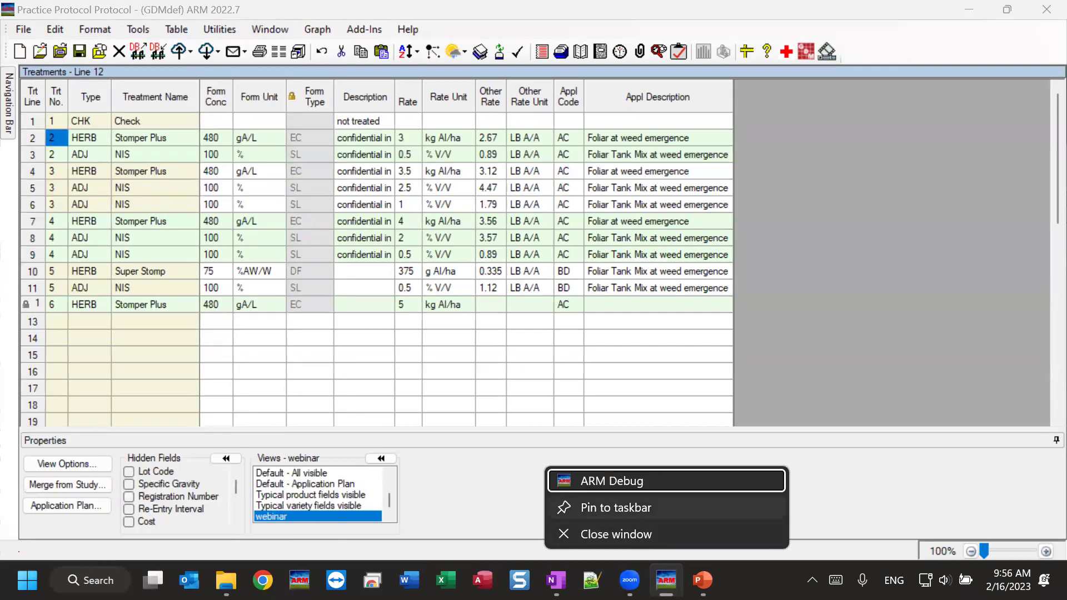
left_click(612, 481)
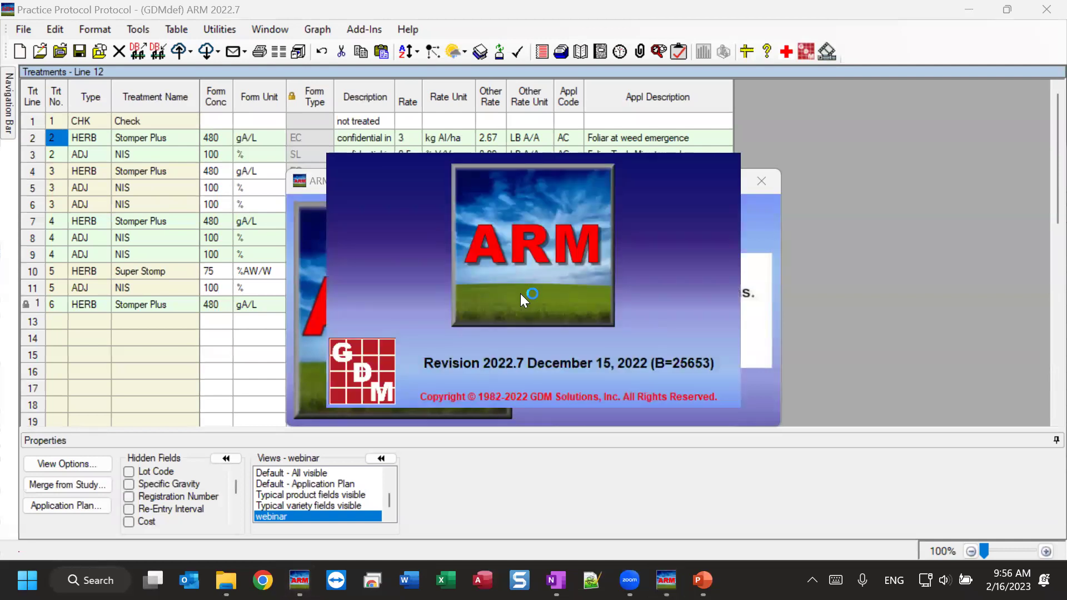
type("****")
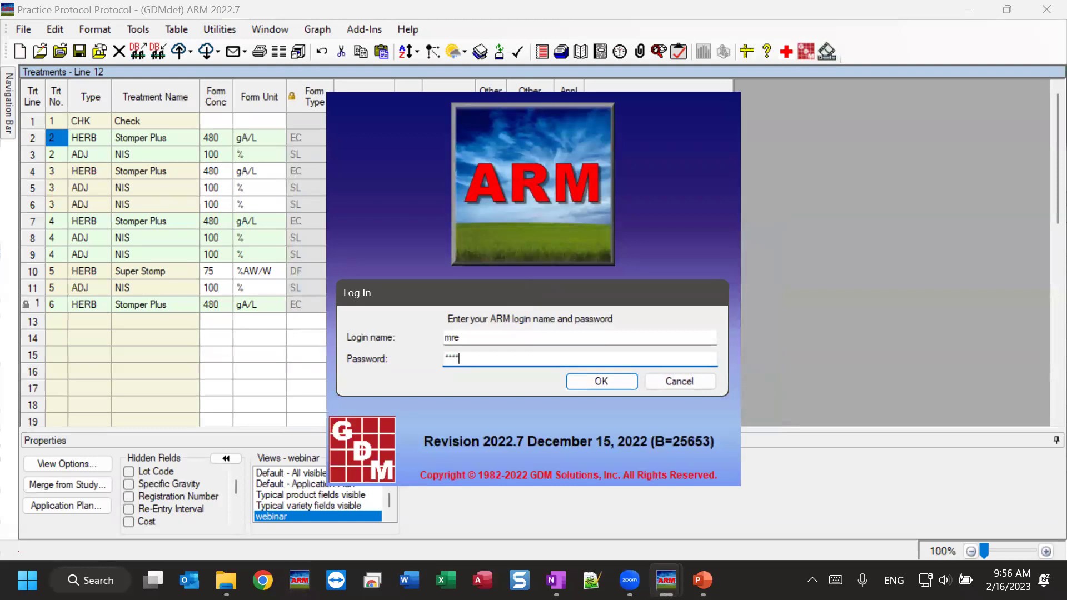
key("Return")
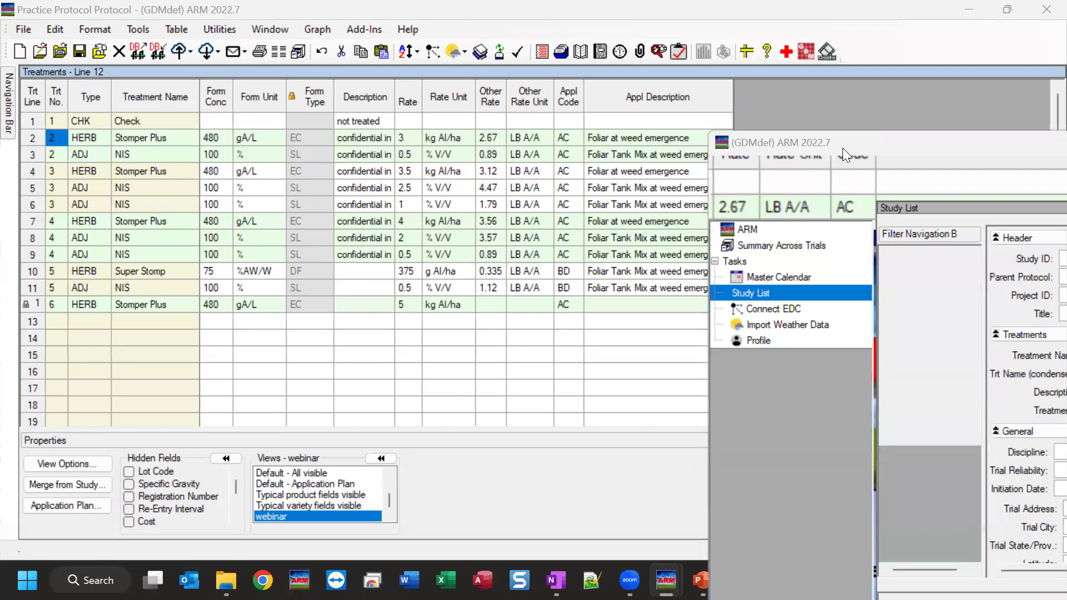
left_click(722, 142)
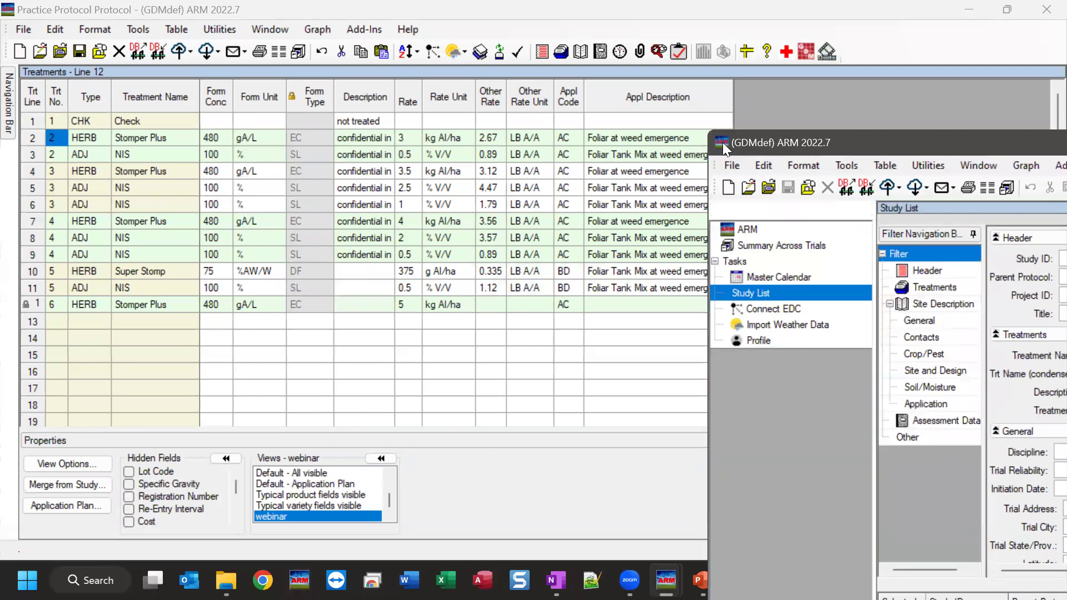
left_click_drag(840, 138, 350, 144)
double_click(351, 144)
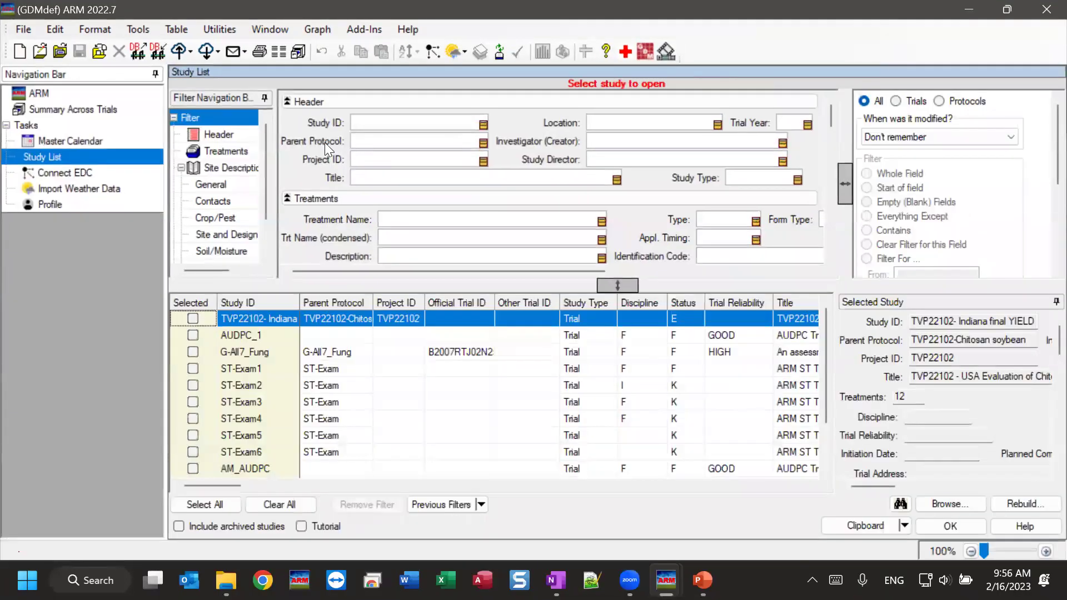
- Create a new protocol with the Default settings and Metric treatment units
left_click(19, 51)
left_click(631, 369)
left_click(698, 373)
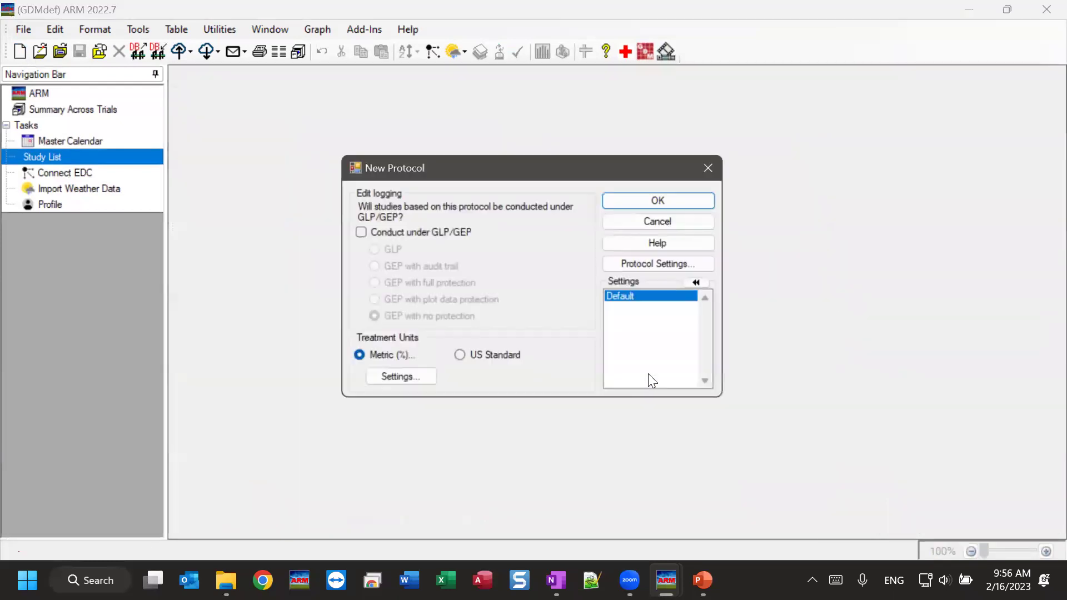
left_click(650, 200)
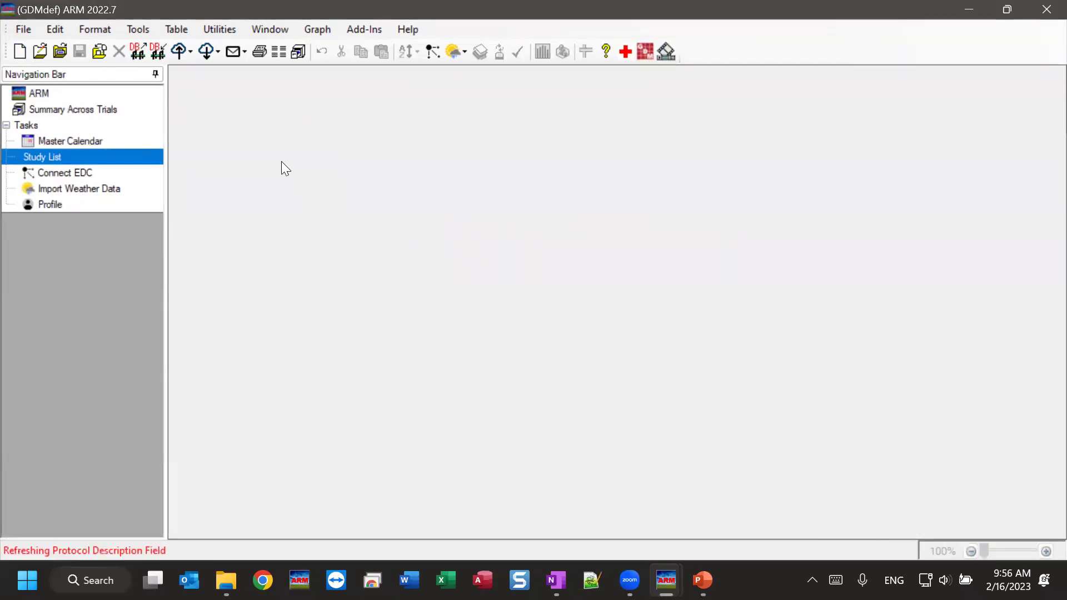
- Paste the copied treatment lines into the new protocol's treatments grid, starting at line 1
left_click(58, 125)
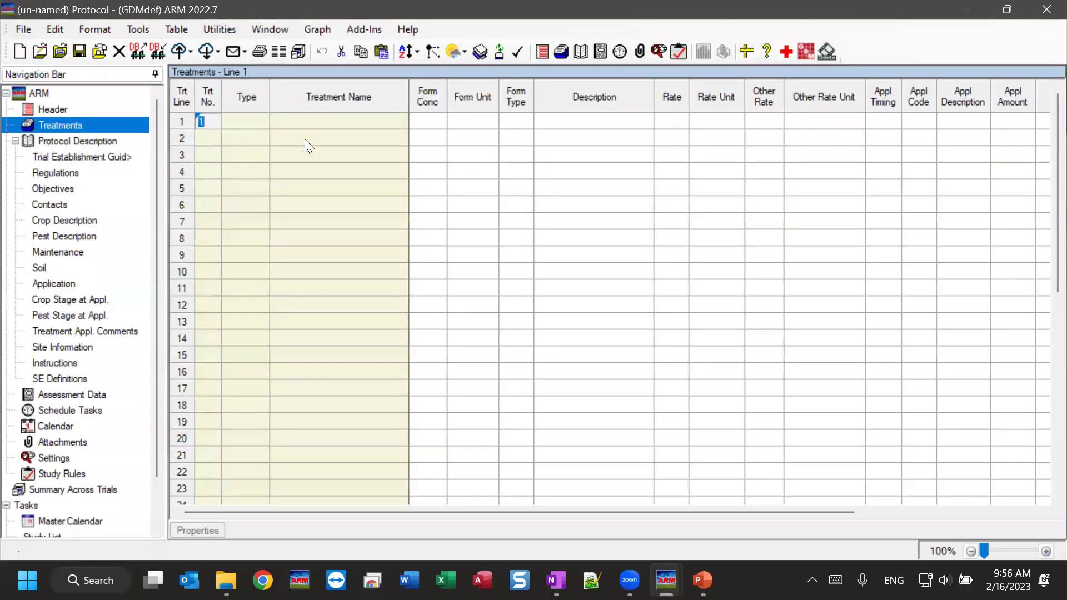
right_click(211, 121)
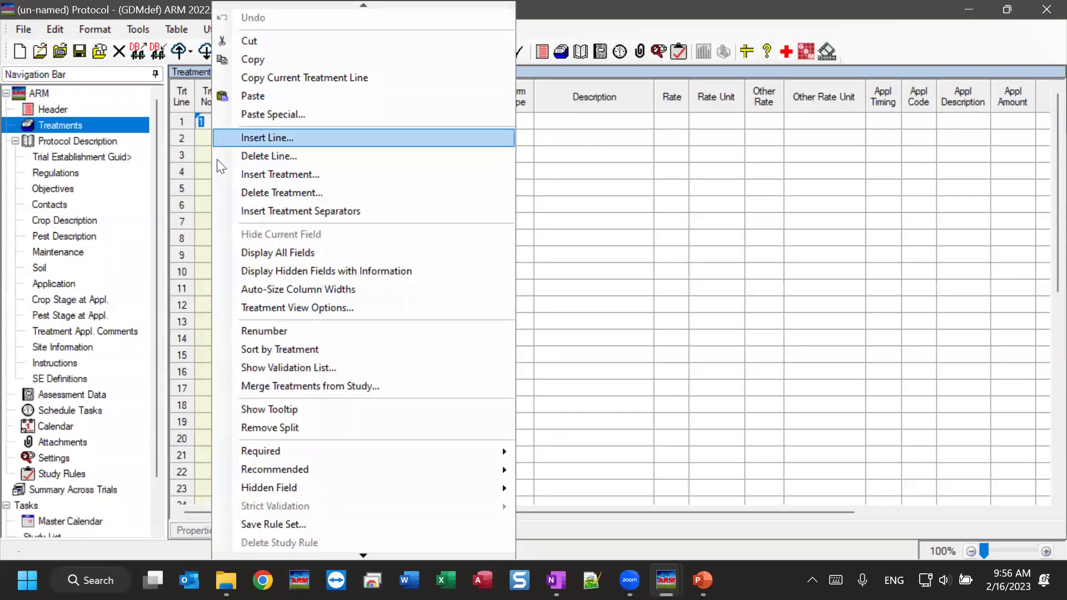
left_click(251, 97)
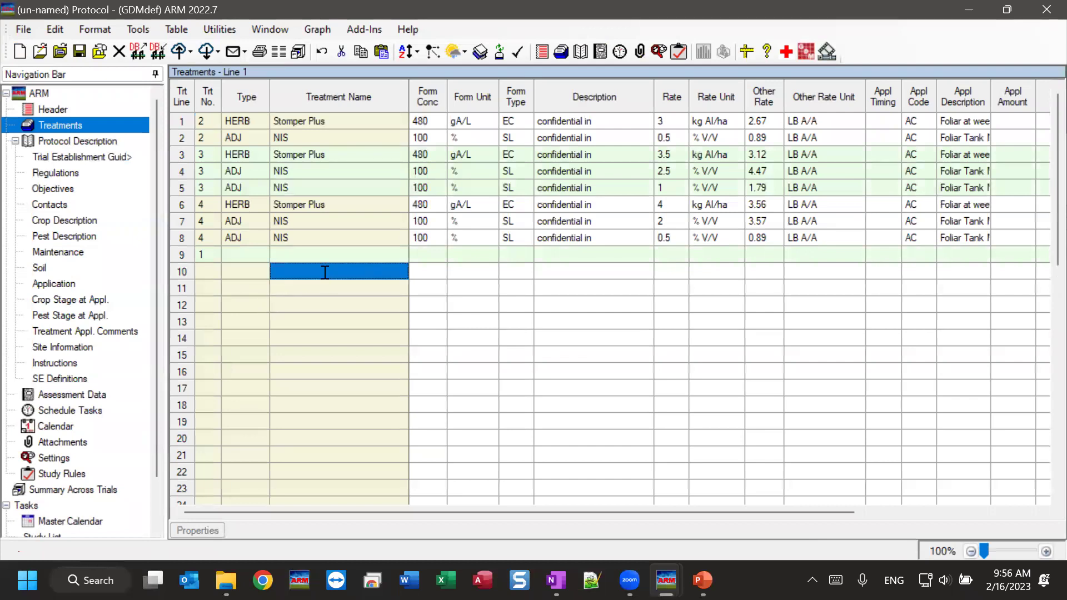
mouse_move(390, 509)
left_mouse_down()
mouse_move(548, 510)
mouse_move(390, 510)
left_mouse_up()
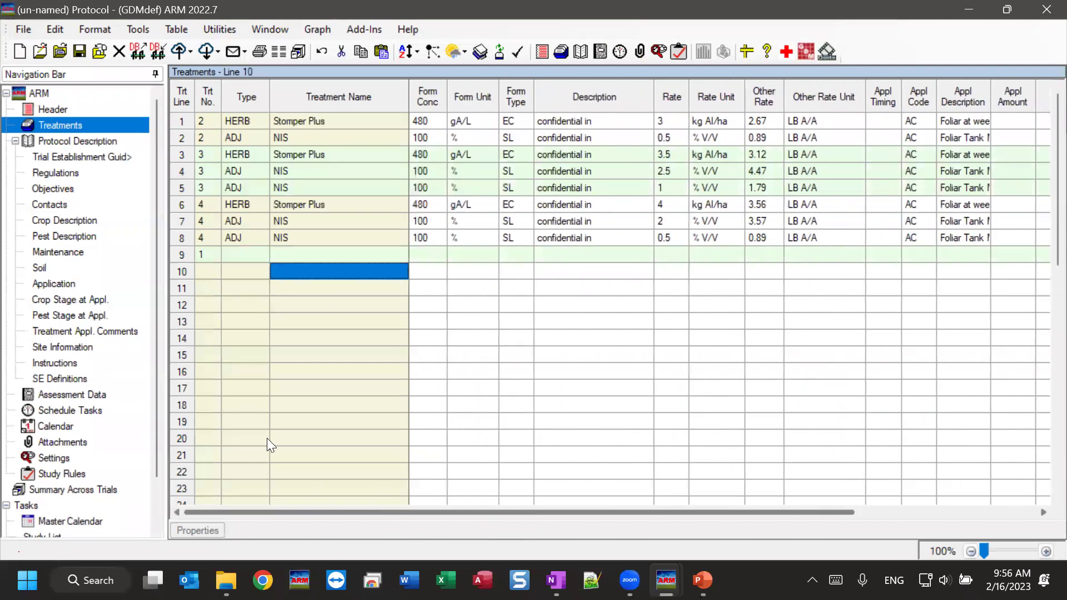
- Check the new protocol's study rules for rules carried over by the paste, and compare with the Practice Protocol's treatments
left_click(67, 475)
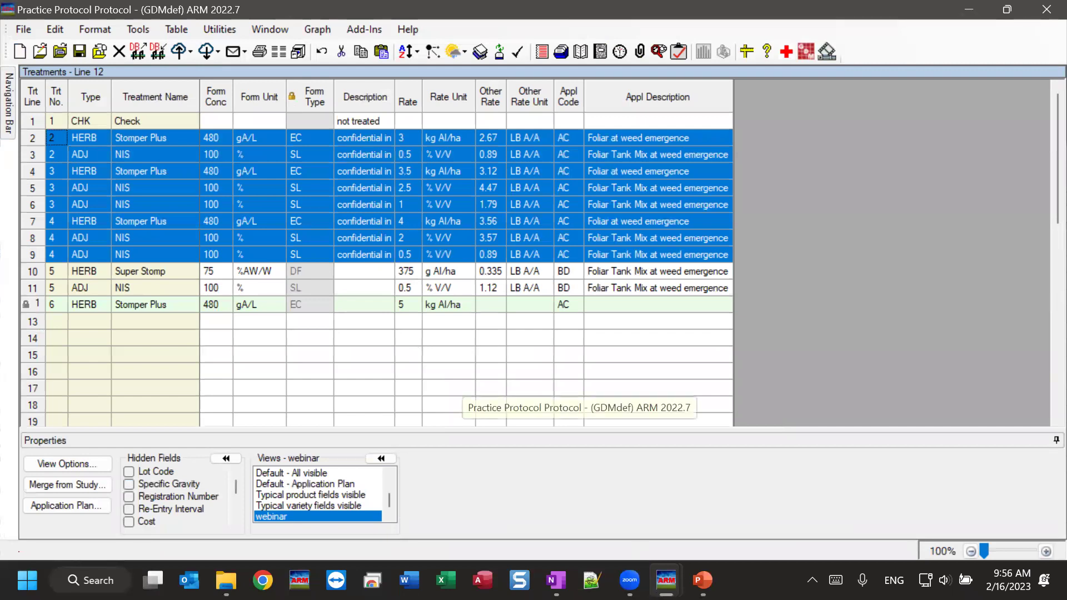
mouse_move(666, 580)
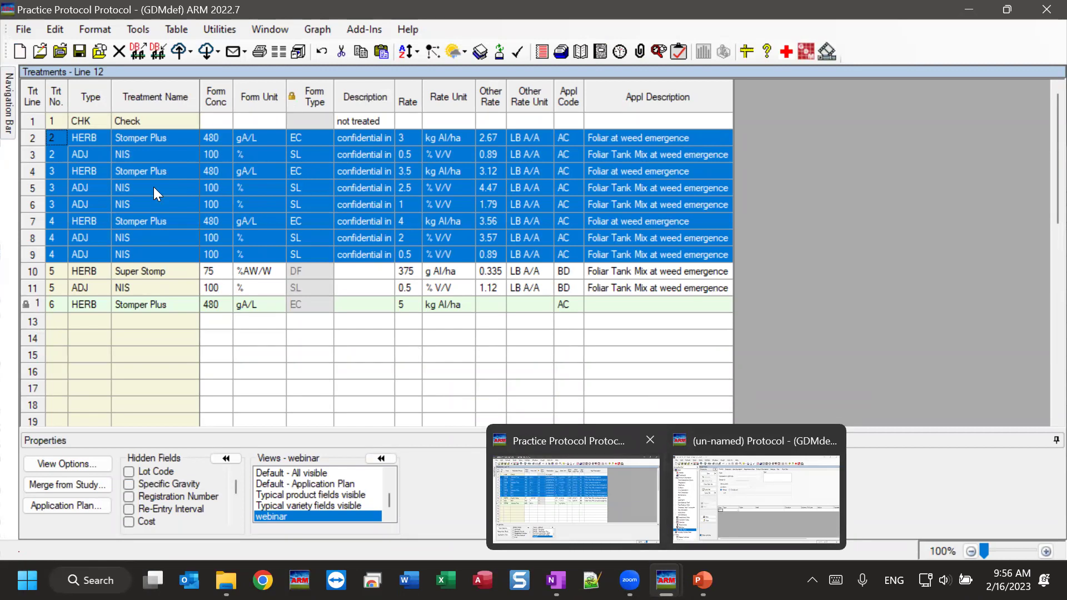
left_click(147, 268)
left_click(148, 268)
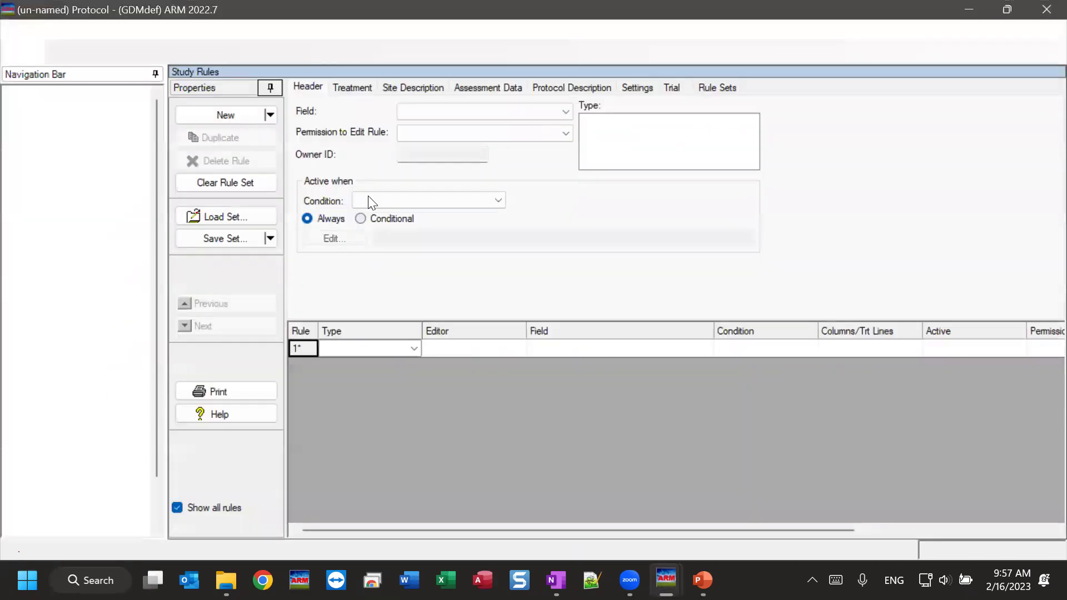
left_click(739, 466)
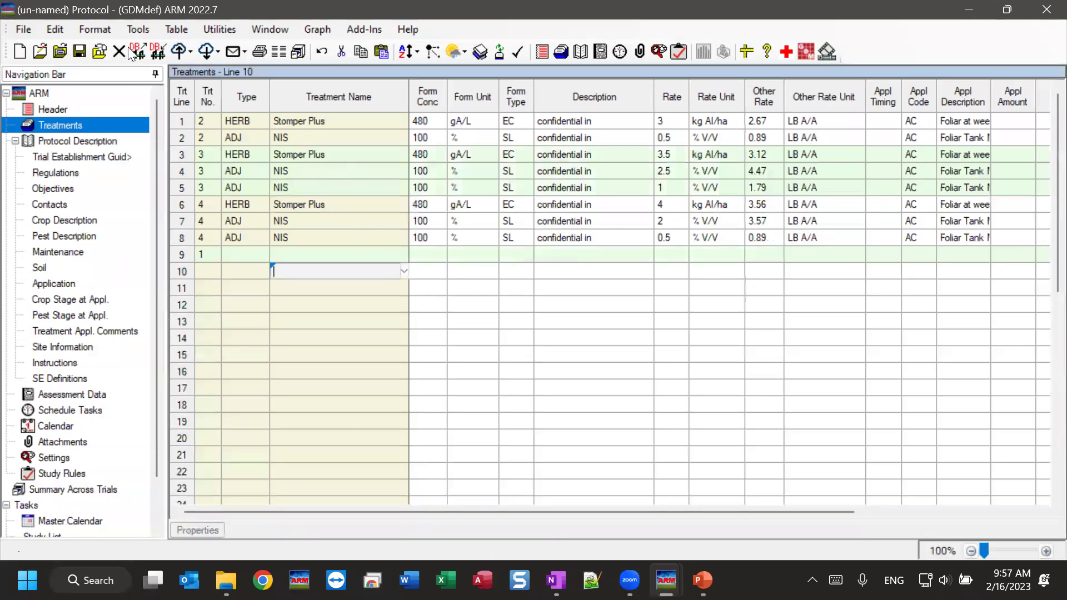
left_click(139, 30)
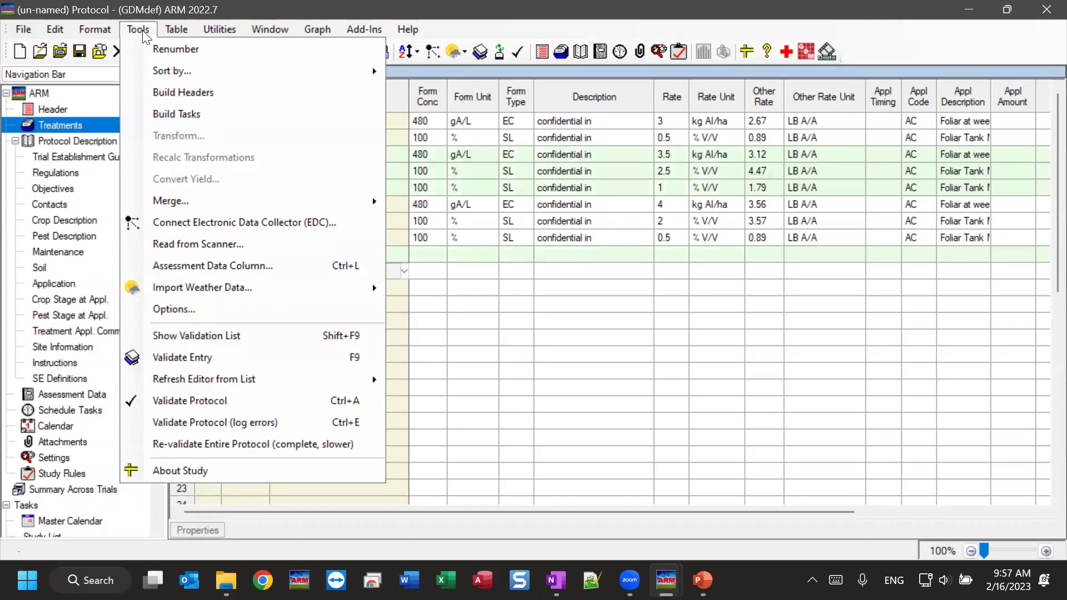
mouse_move(175, 201)
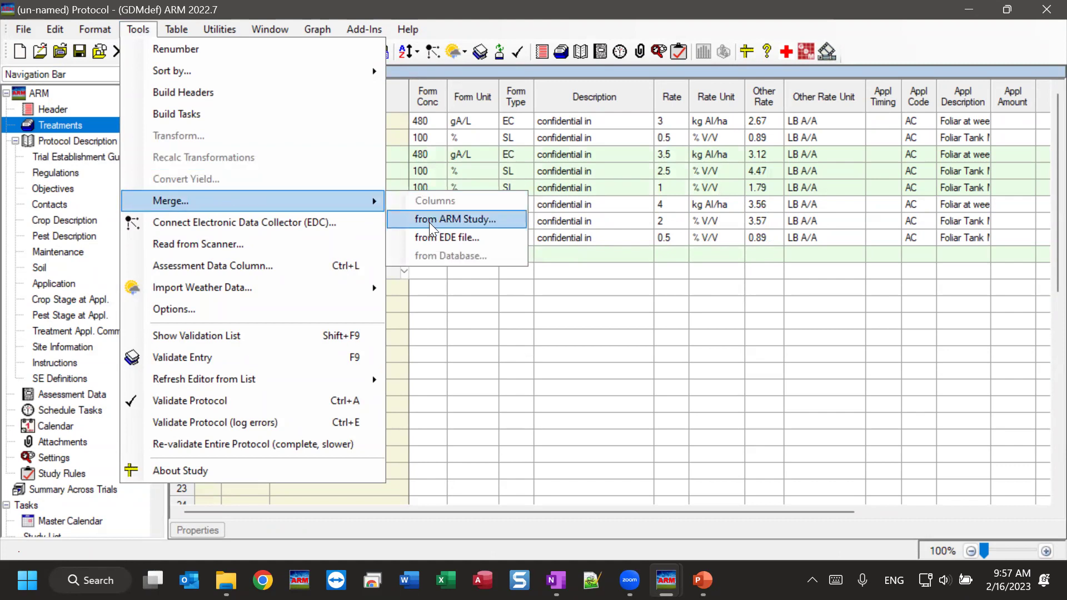
left_click(603, 305)
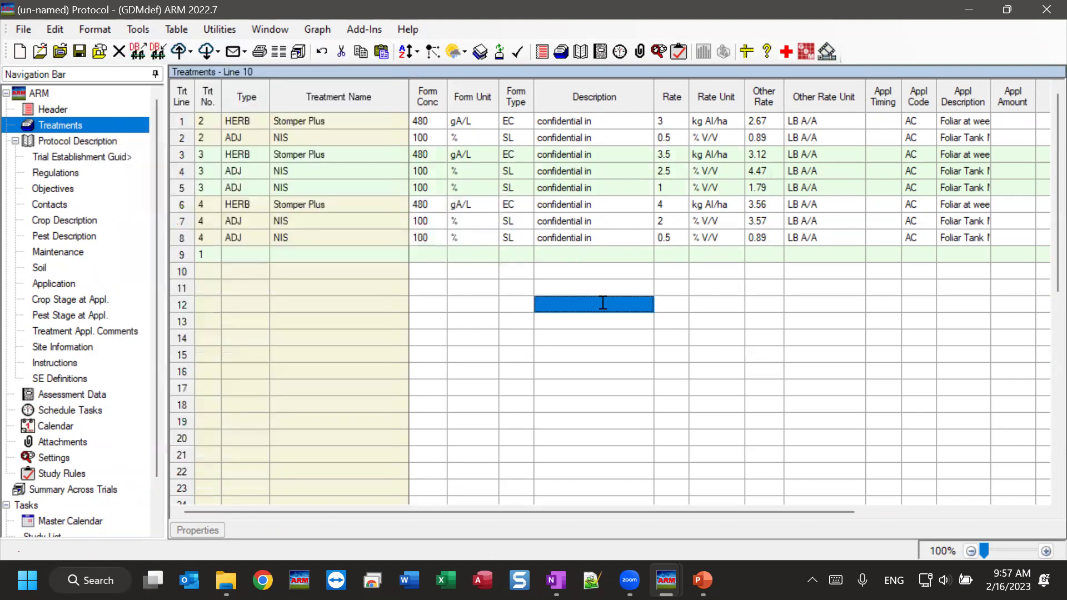
- Delete all pasted treatments from the new protocol: 4 treatments starting at number 2
left_click_drag(183, 122, 168, 246)
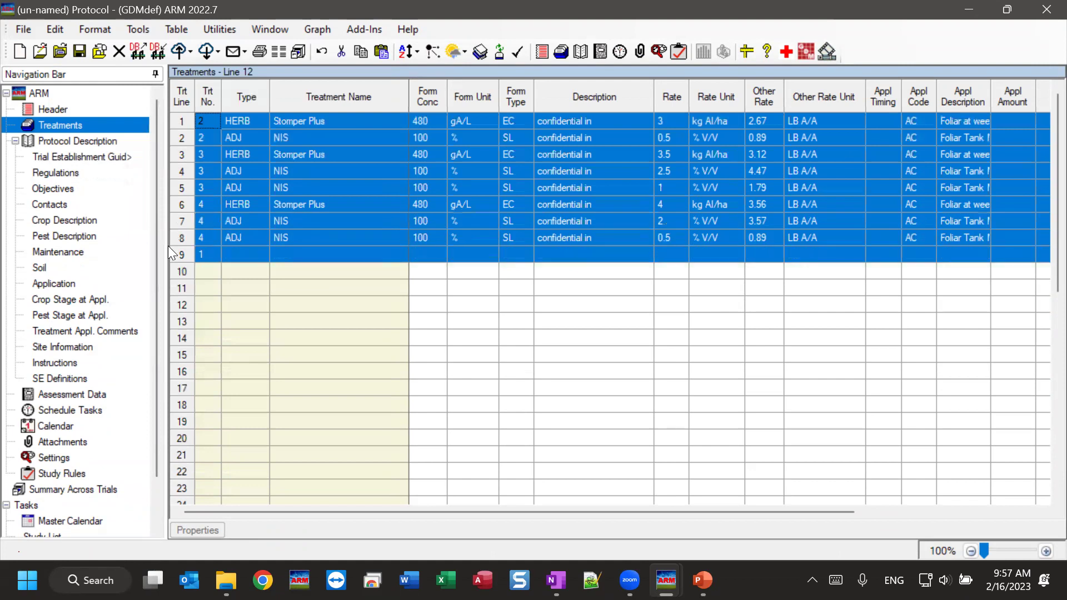
right_click(185, 253)
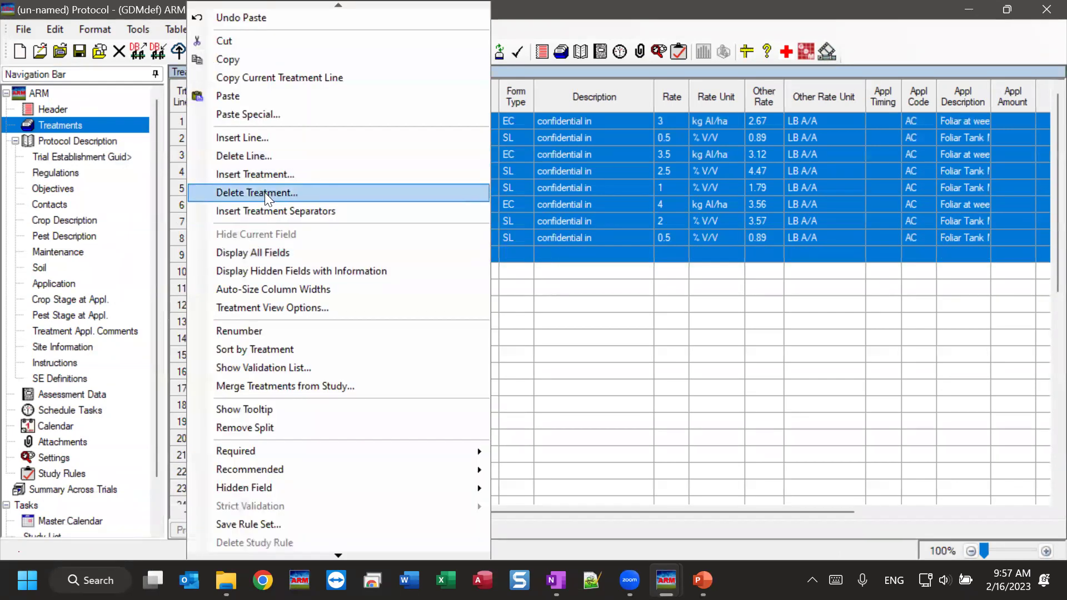
left_click(264, 192)
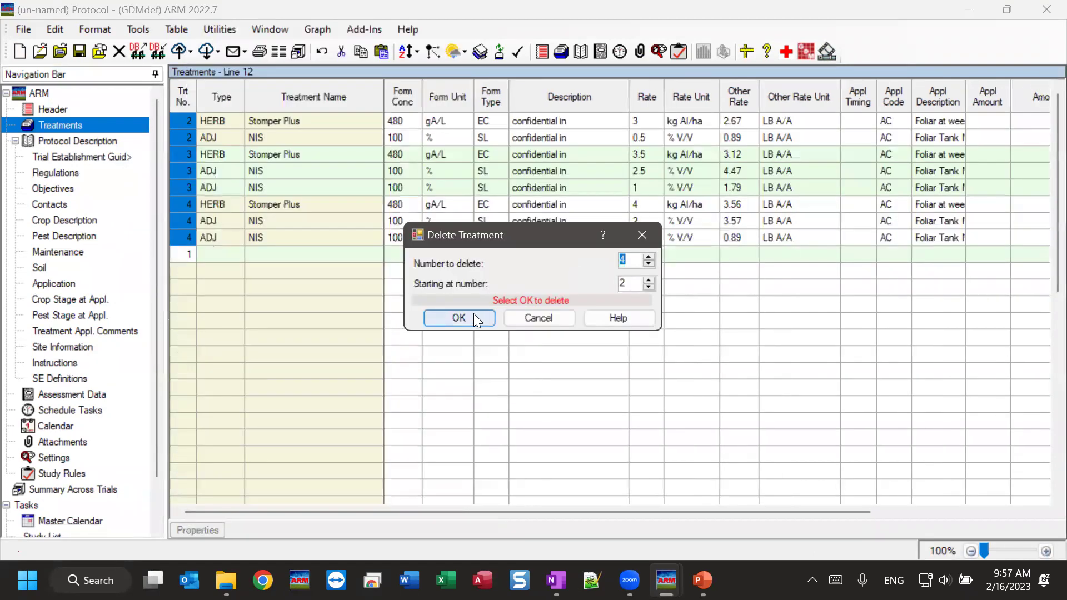
left_click(474, 315)
- Save the Practice Protocol in its own window and return to the un-named protocol
mouse_move(664, 578)
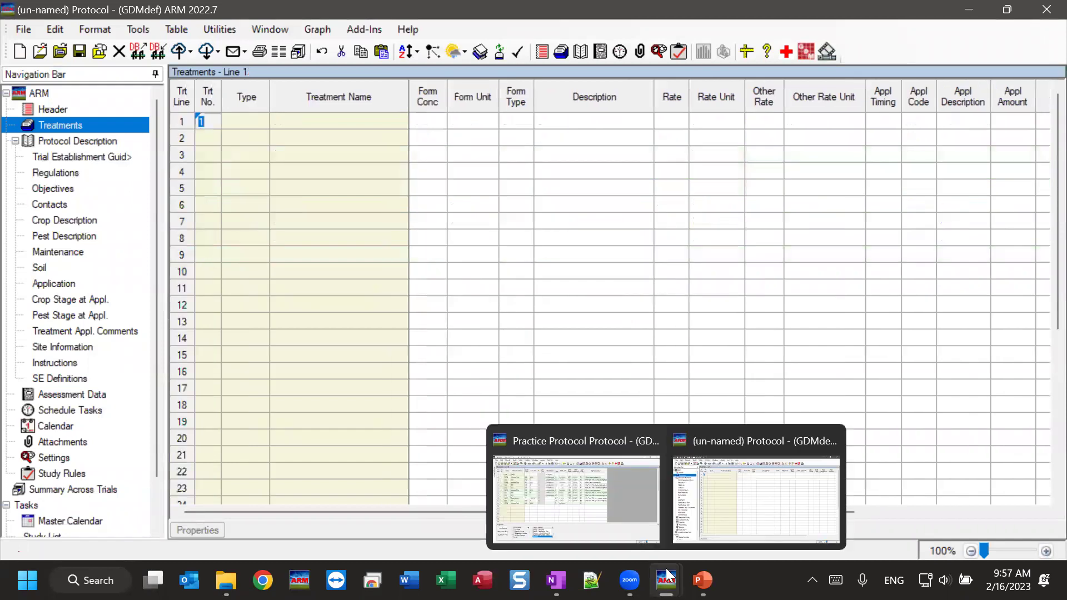
left_click(567, 489)
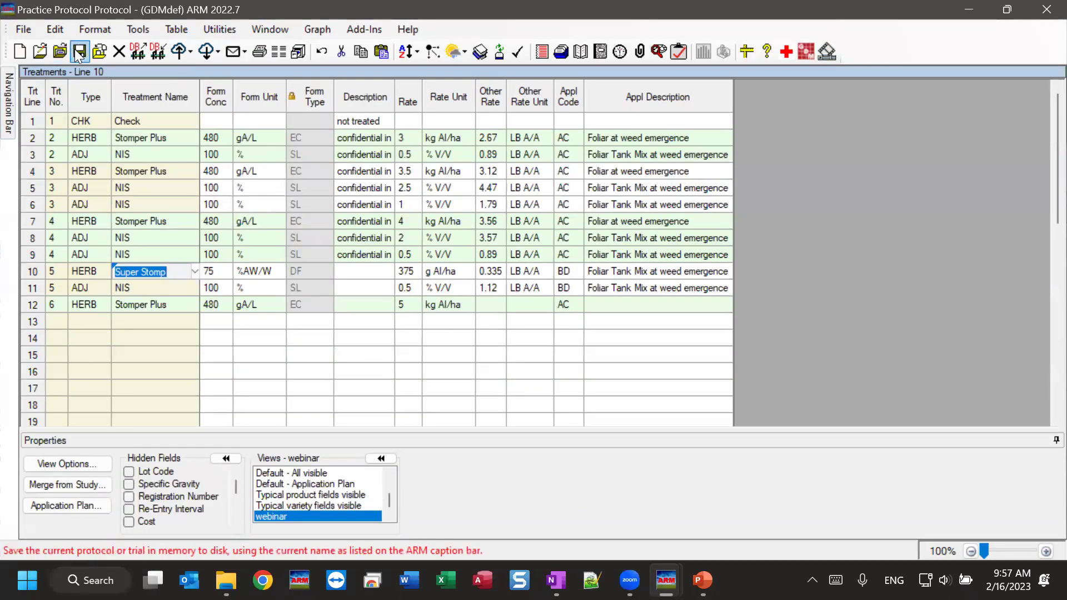
mouse_move(630, 580)
mouse_move(666, 580)
left_click(806, 489)
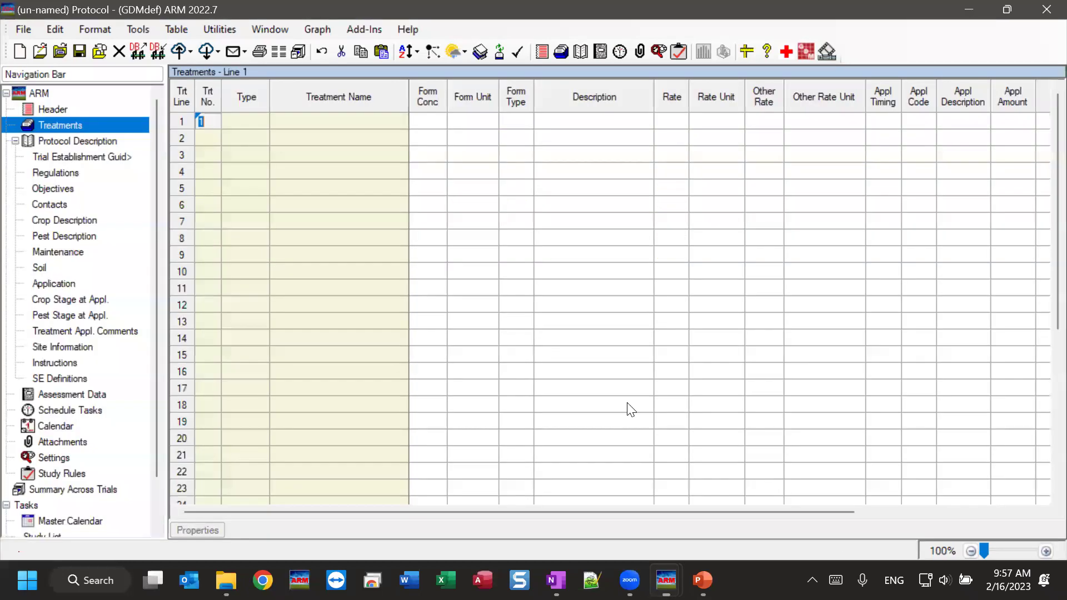
- Merge the Practice Protocol's treatments from the tutorial studies into the new protocol, using Add to existing treatments
left_click(138, 30)
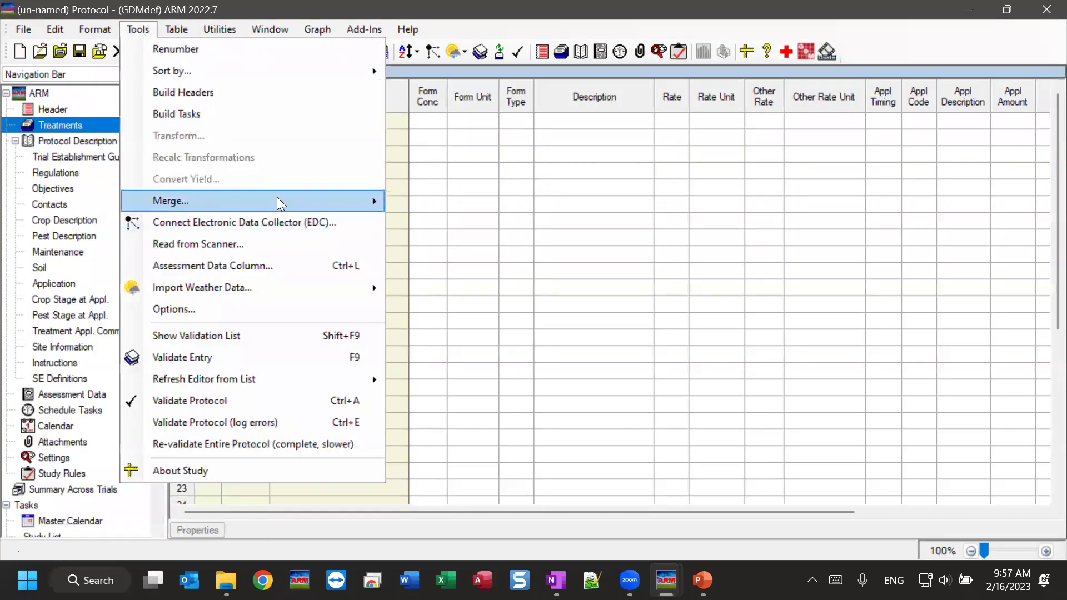
mouse_move(276, 199)
left_click(451, 221)
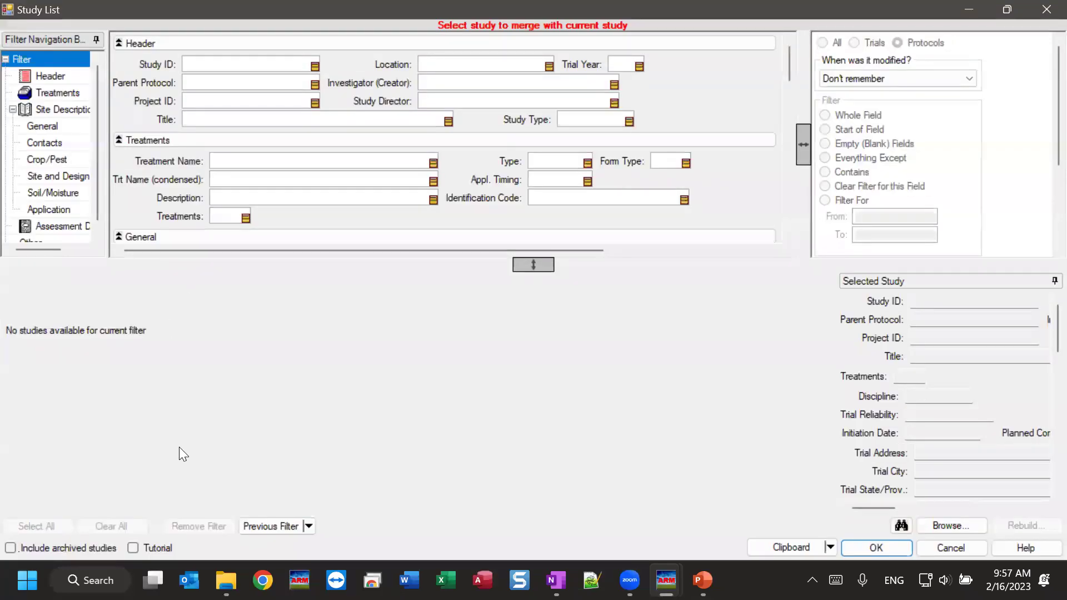
left_click(135, 548)
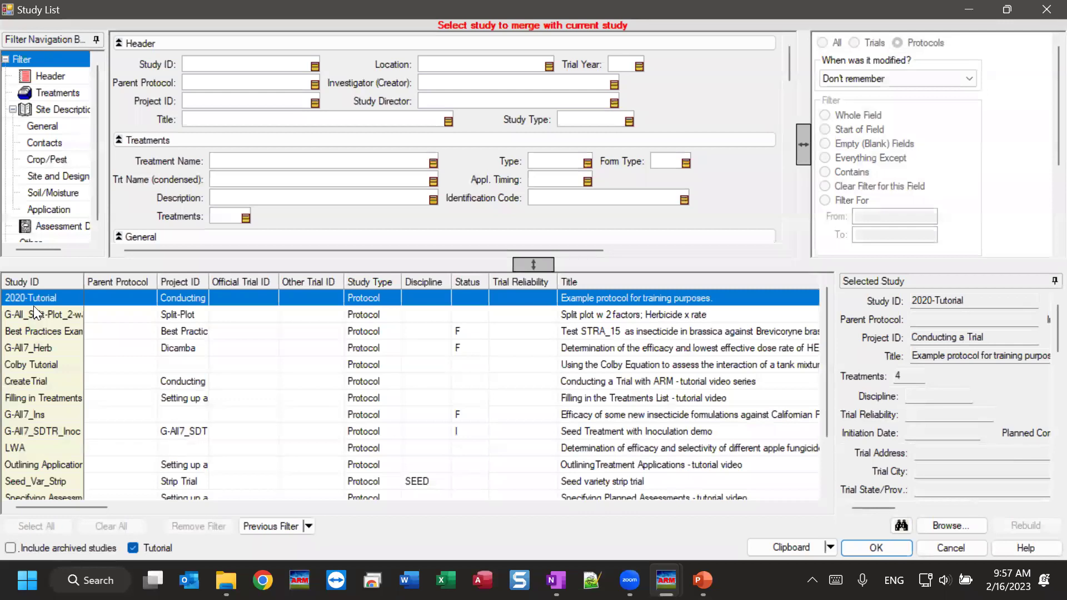
left_click(885, 547)
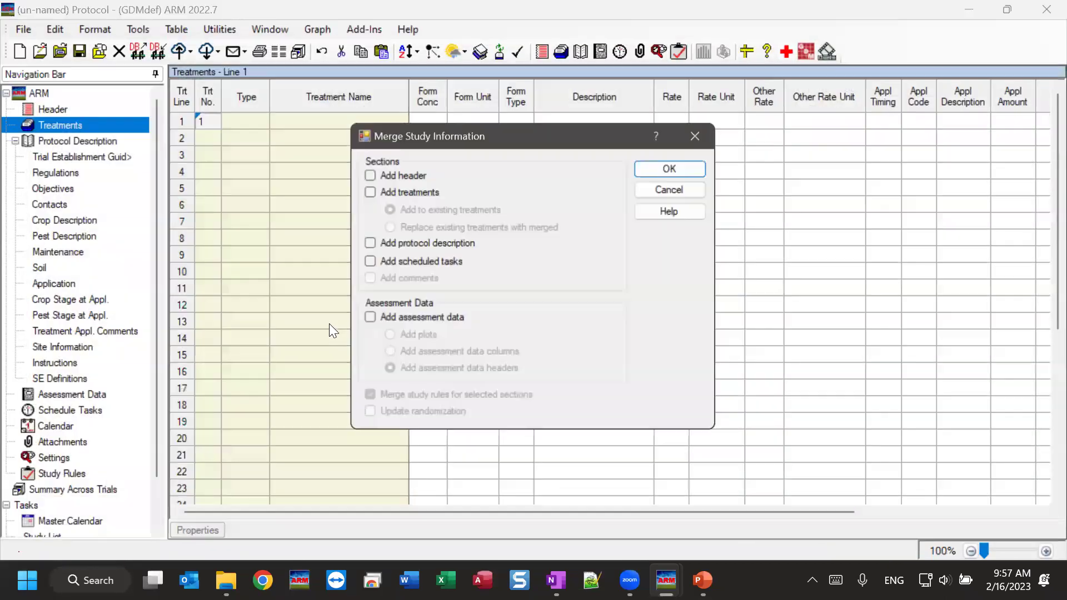
left_click(383, 191)
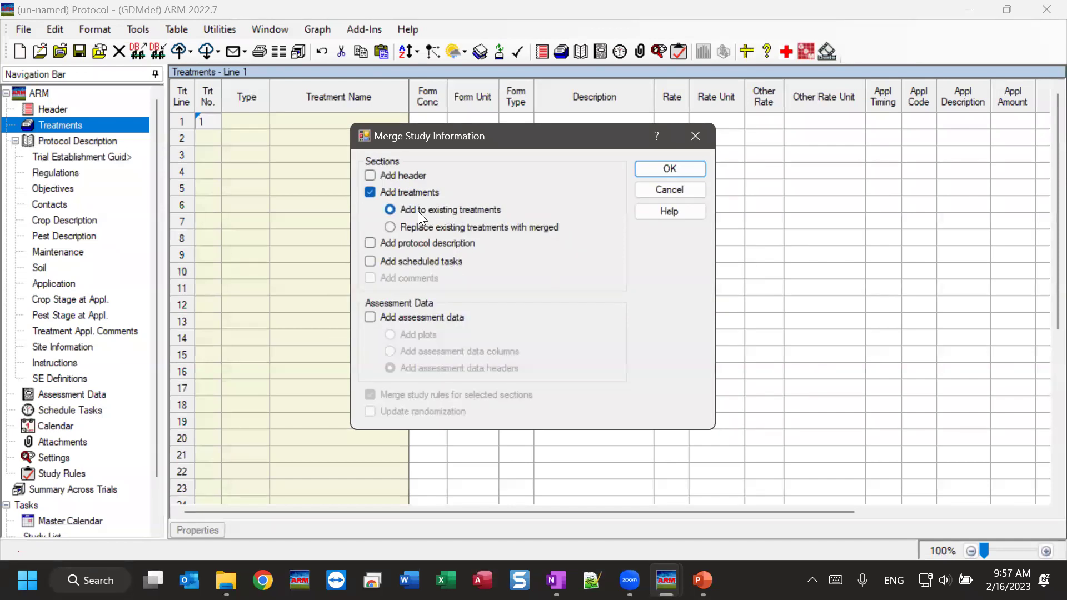
left_click(670, 168)
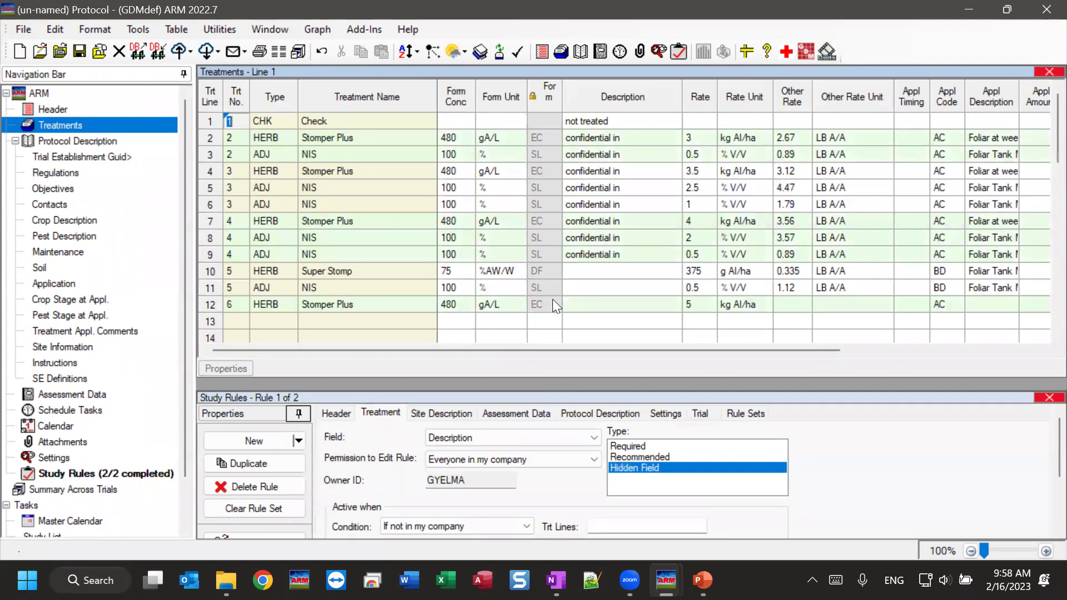
- Review the study rules merged along with the treatments, and close the rules view
left_click_drag(517, 383, 518, 173)
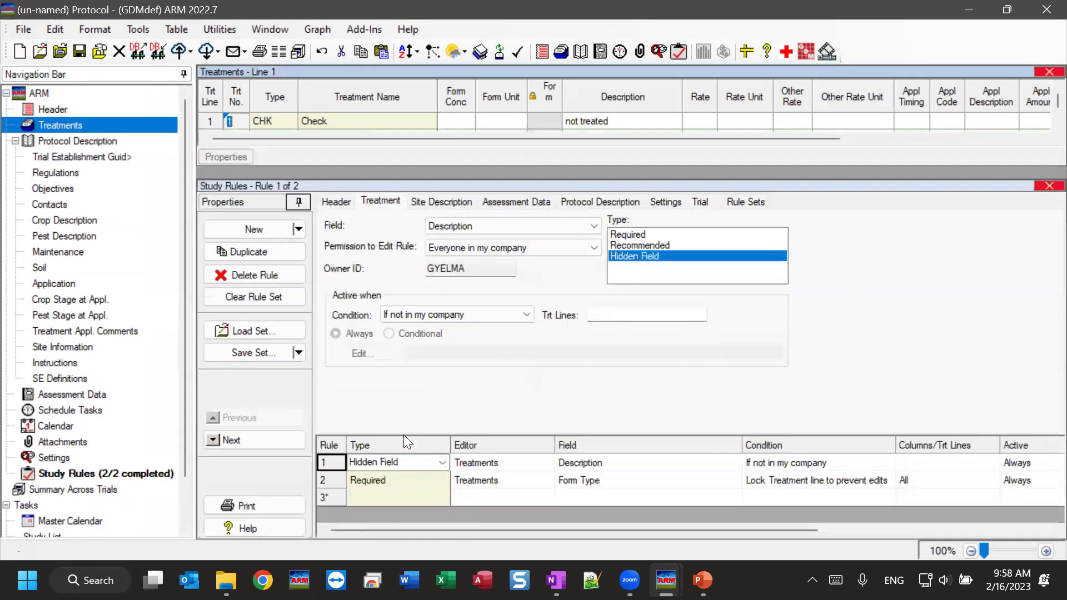
left_click(1040, 187)
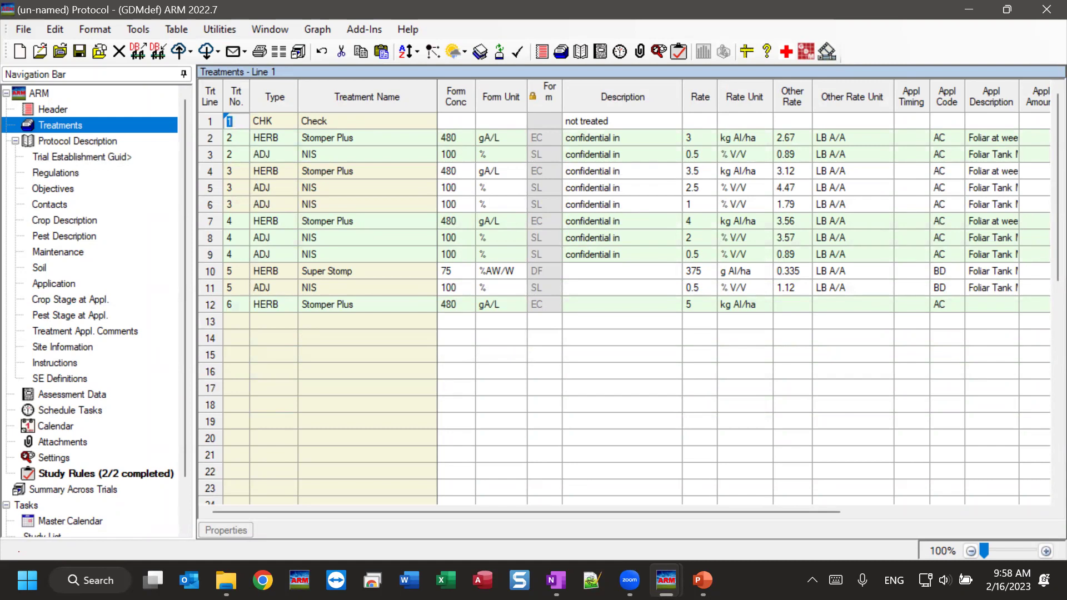
left_click(537, 345)
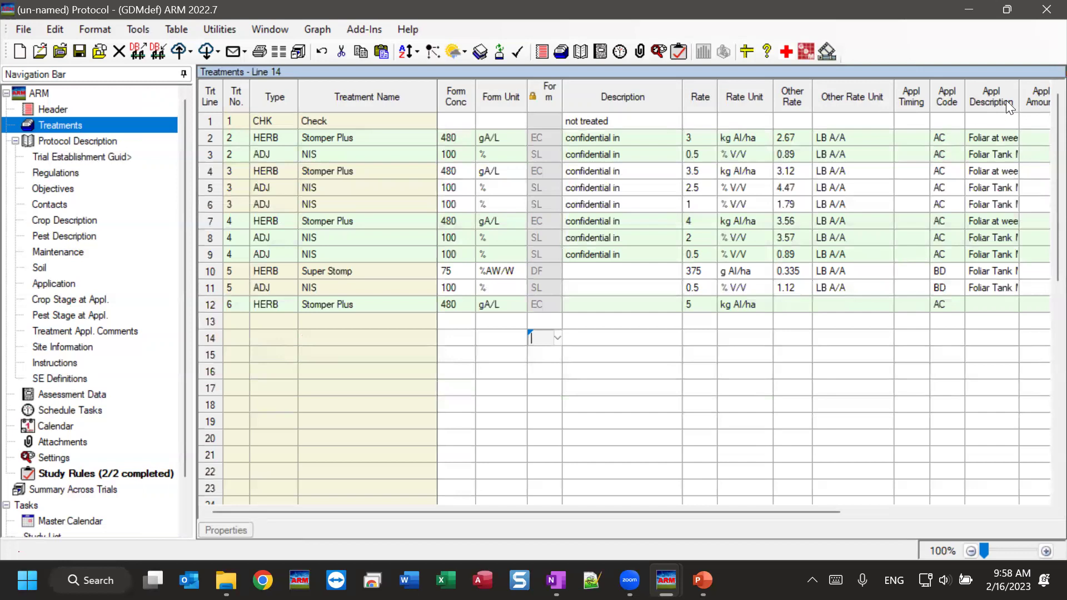
- Switch back to the Practice Protocol and highlight the locked Form Type cells on lines 2 through 12
mouse_move(666, 580)
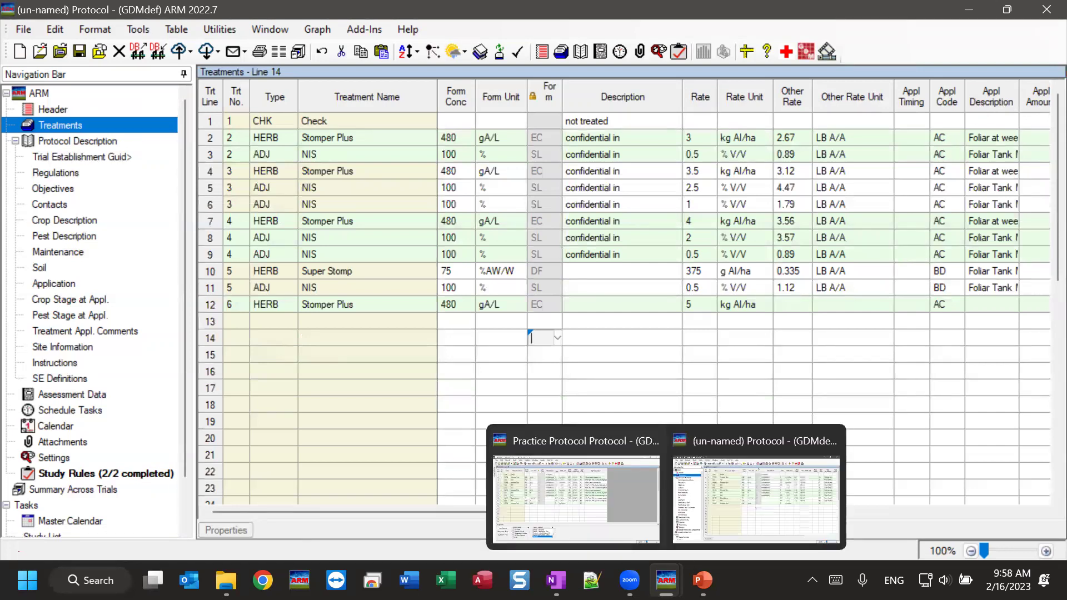
left_click(604, 501)
left_click(281, 252)
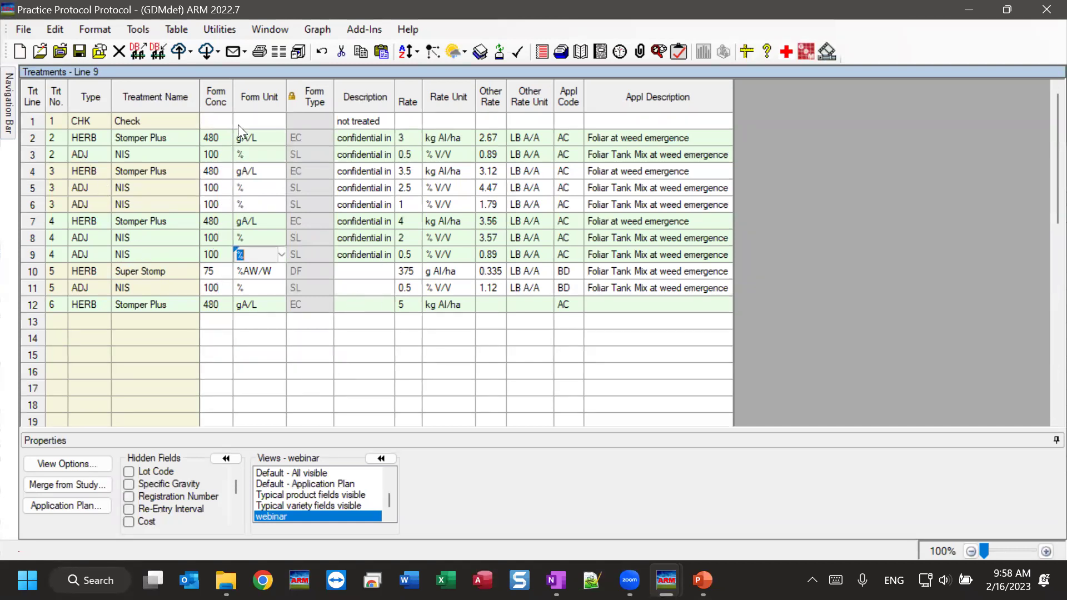
left_click_drag(303, 136, 310, 317)
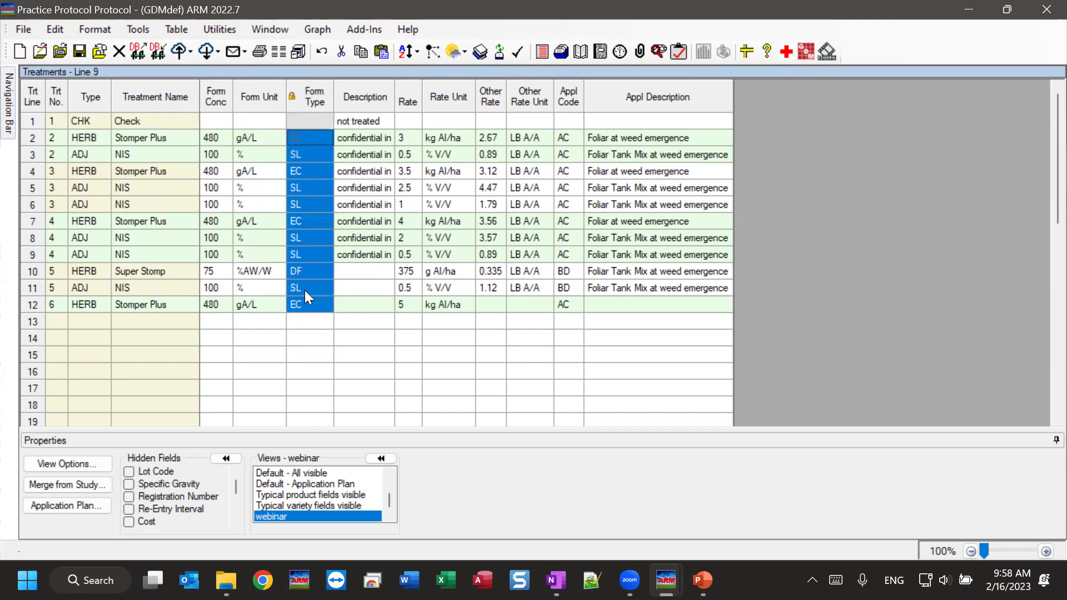
- Add a rule to treatment line 7, Stomper Plus, that locks the treatment line to prevent edits
left_click(148, 222)
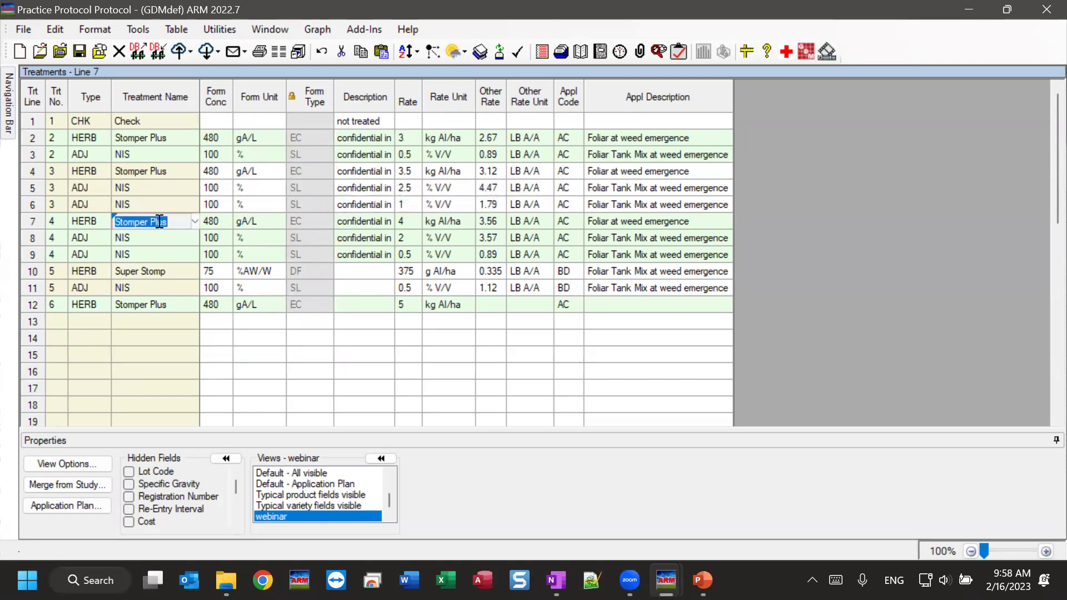
right_click(160, 222)
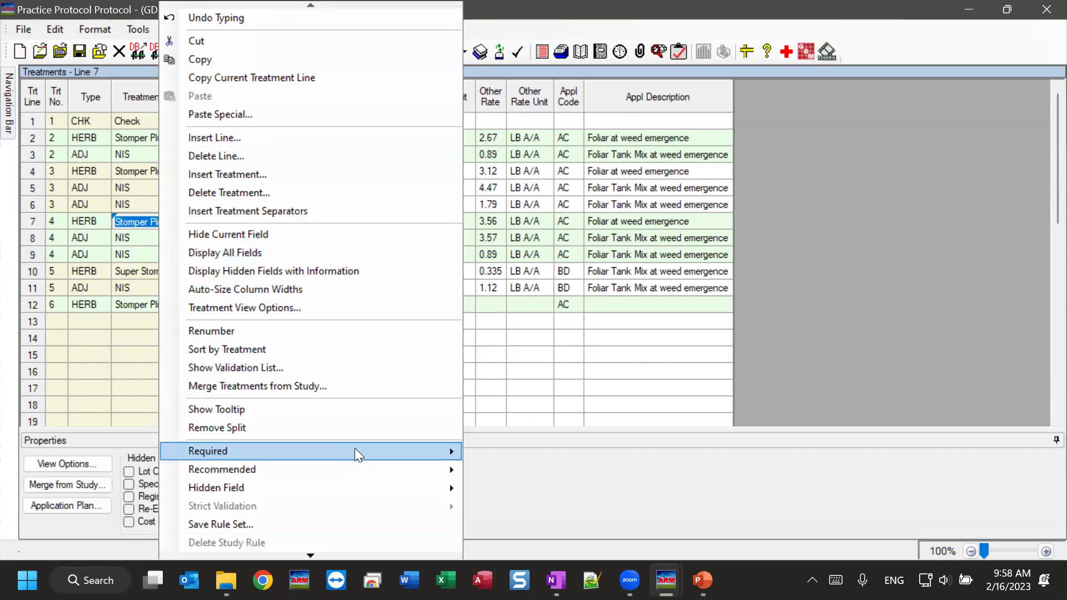
mouse_move(368, 455)
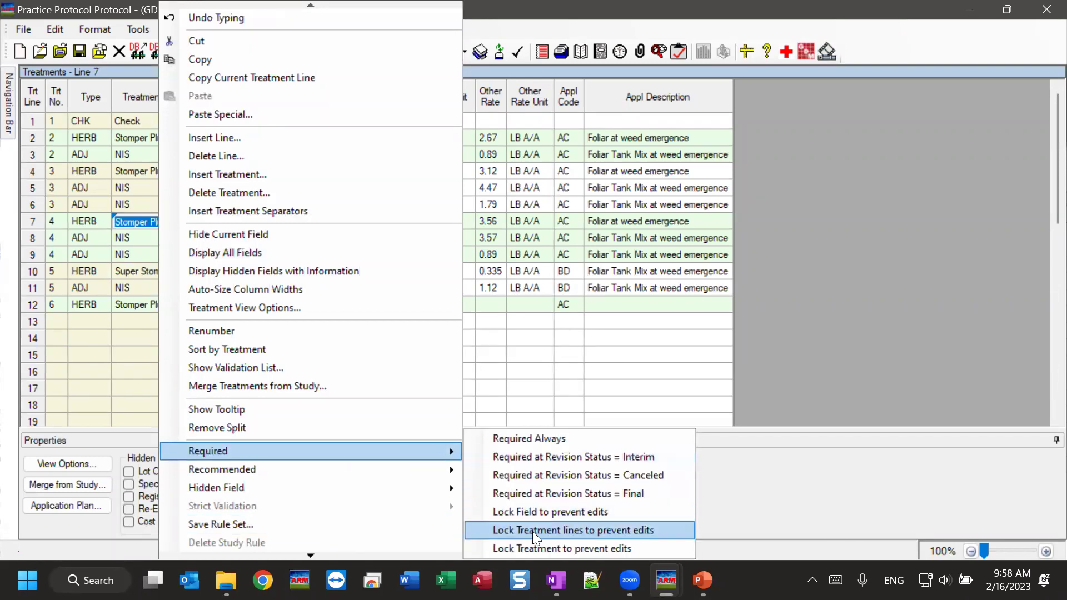
left_click(609, 530)
left_click(155, 285)
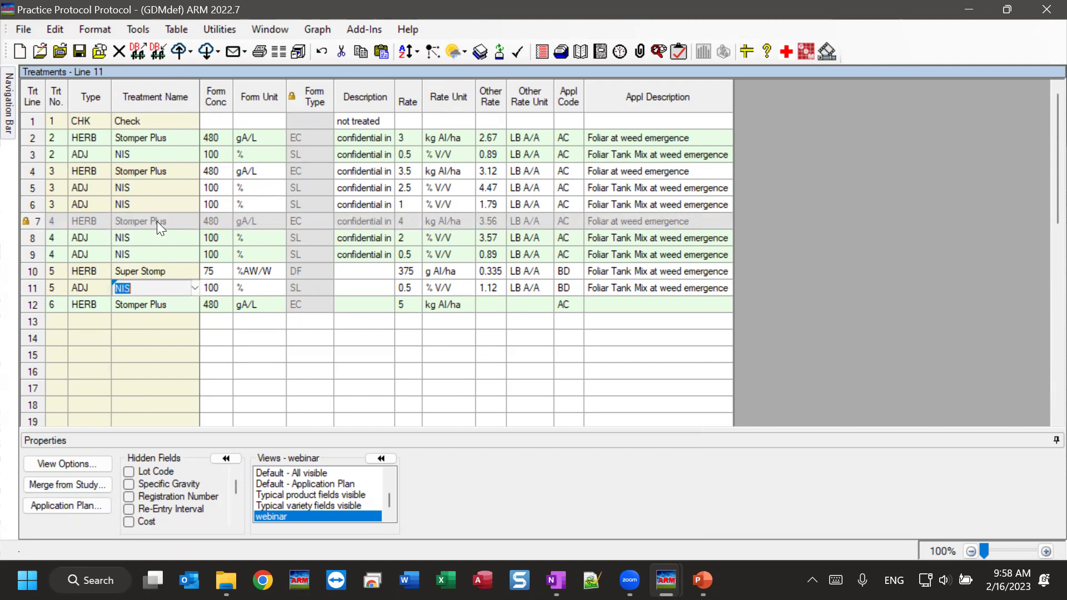
- Add a required rule to treatment 2, Stomper Plus, that locks the whole treatment to prevent edits, and highlight its treatment number cells
left_click(156, 141)
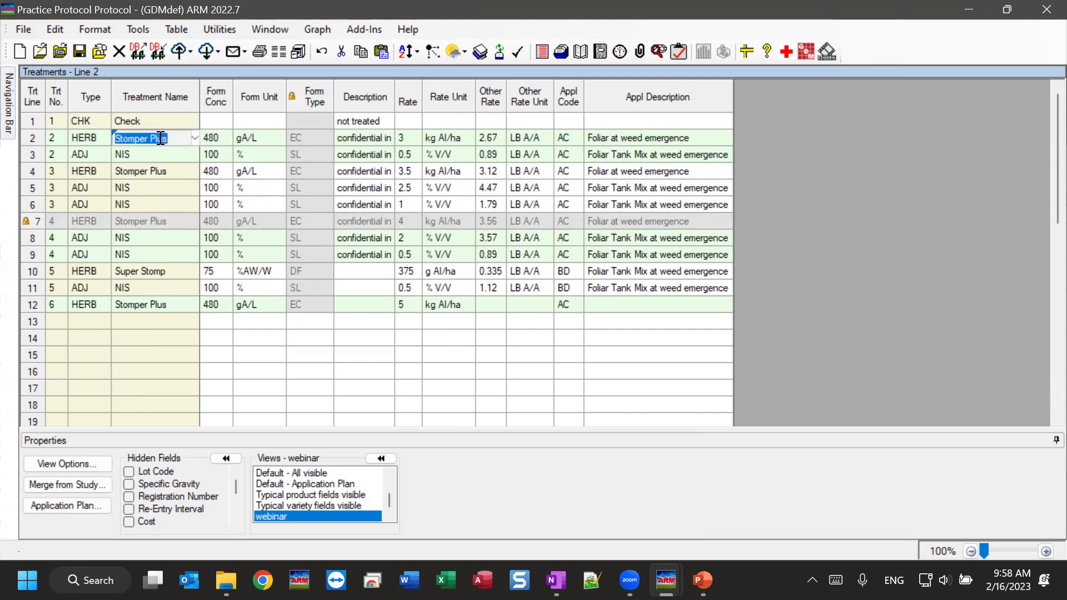
right_click(158, 138)
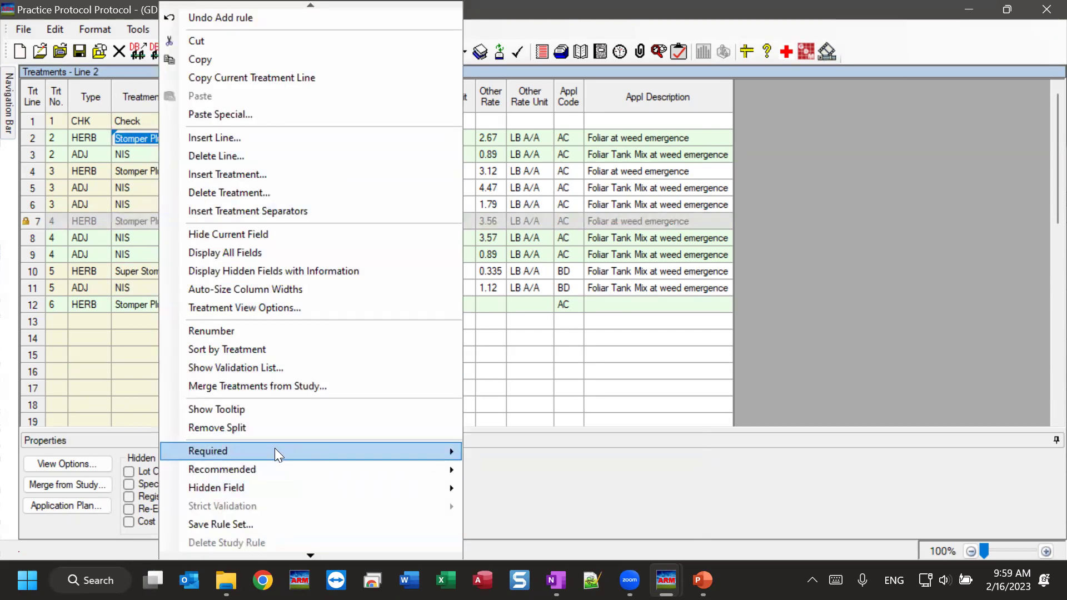
mouse_move(276, 451)
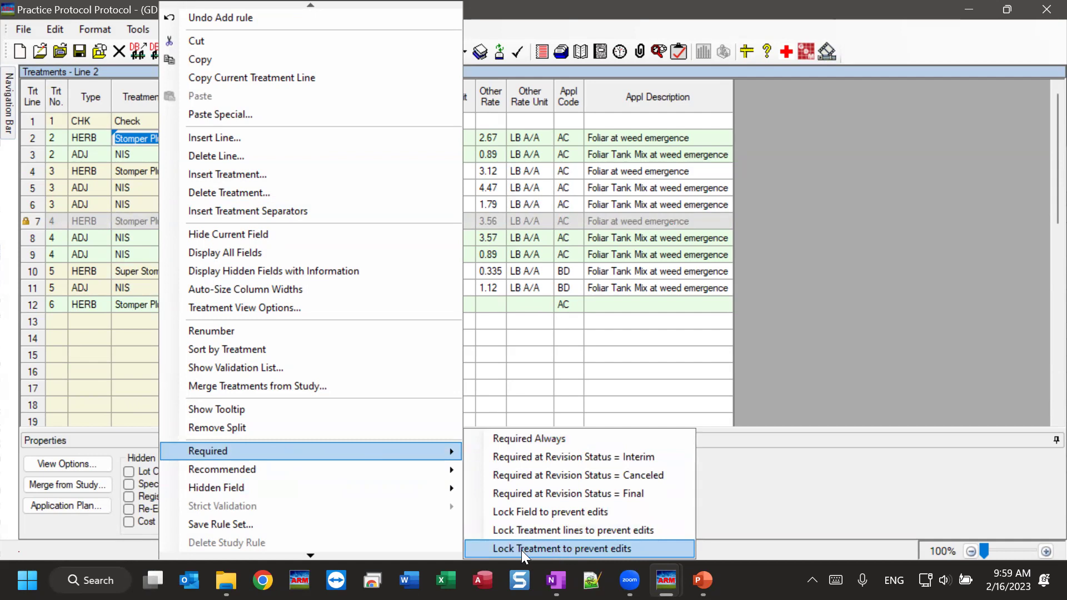
left_click(561, 549)
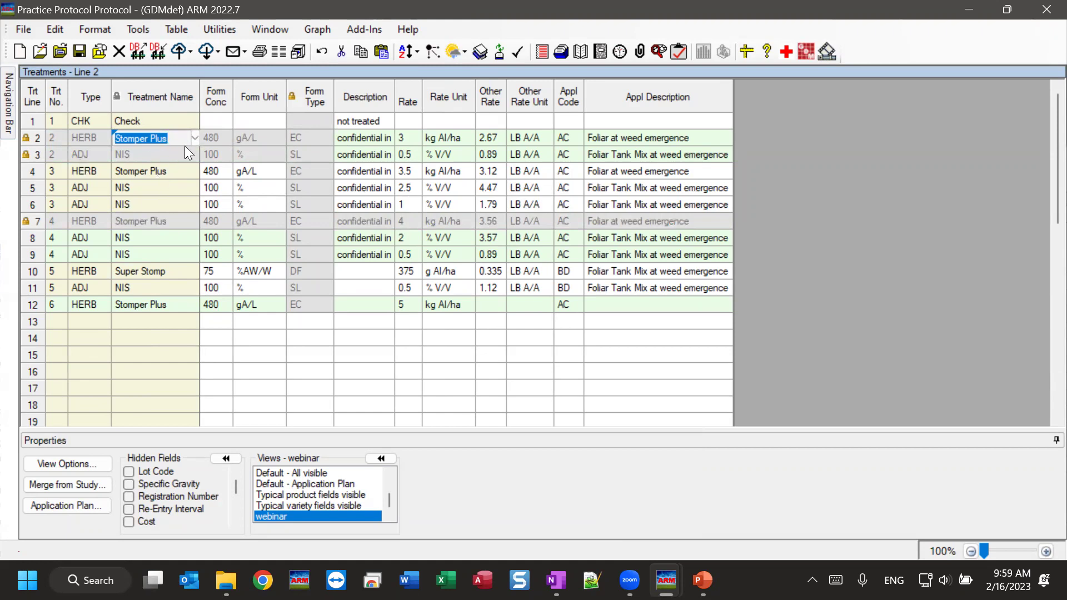
left_click_drag(56, 138, 54, 155)
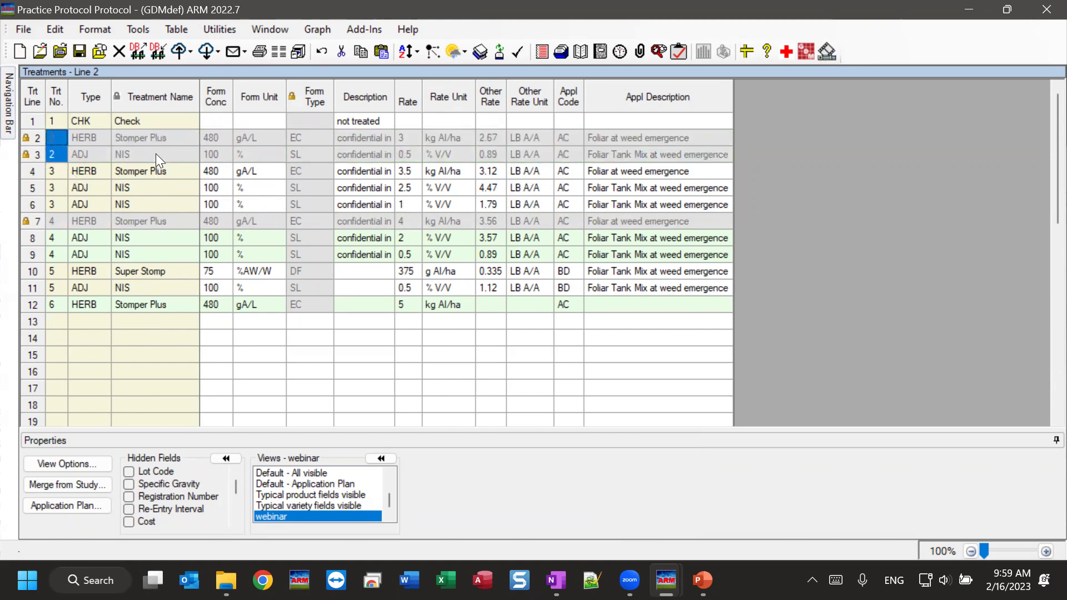
- Compare treatment 4's lines, and review the Required and Recommended rule options for the Stomper Plus name on line 7 without applying any
left_click(56, 223)
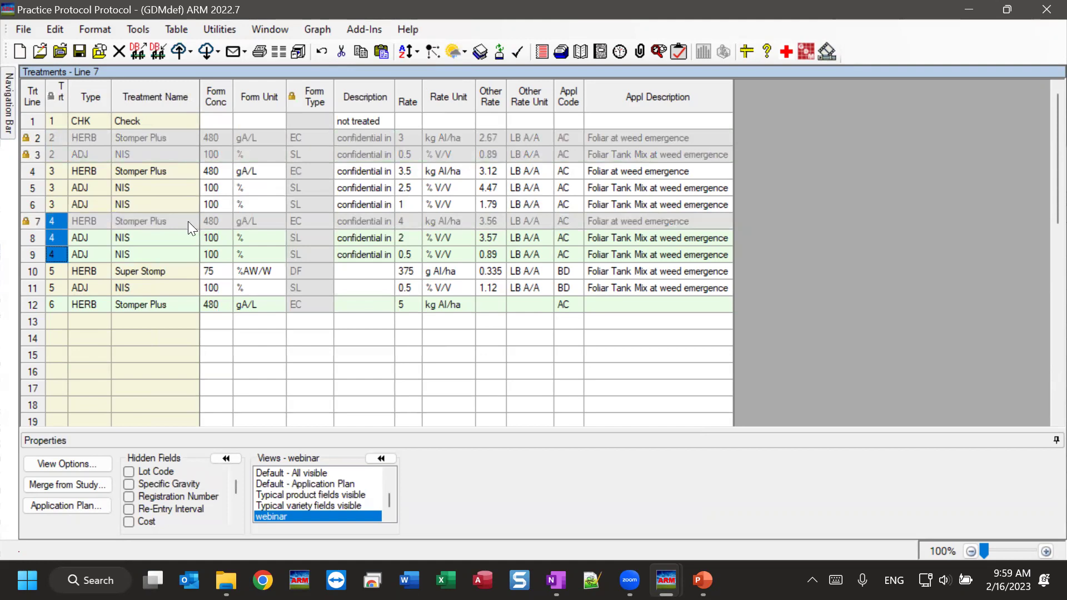
left_click(154, 219)
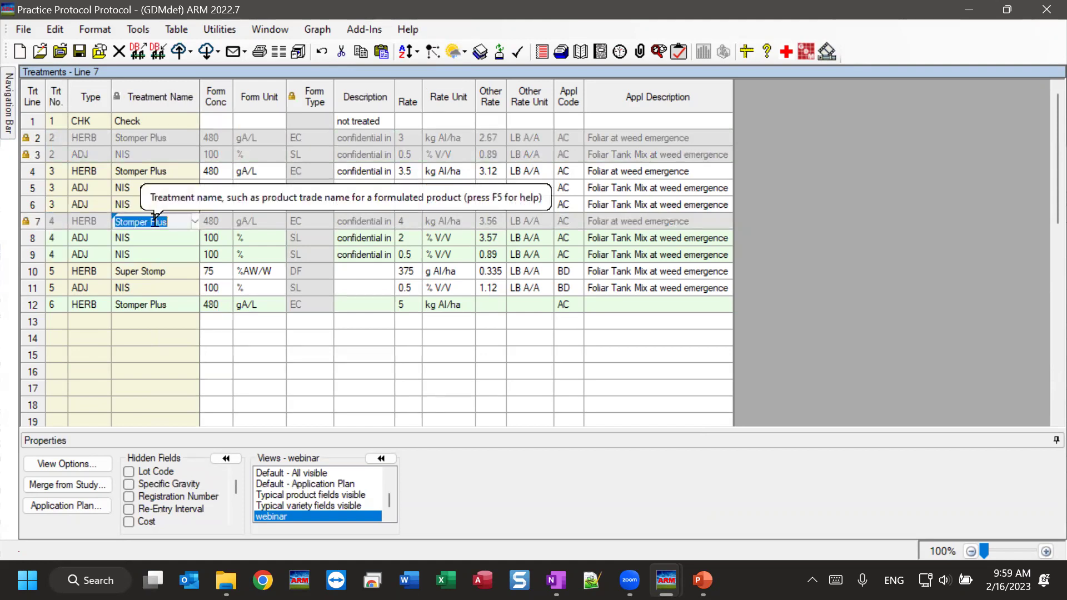
right_click(155, 220)
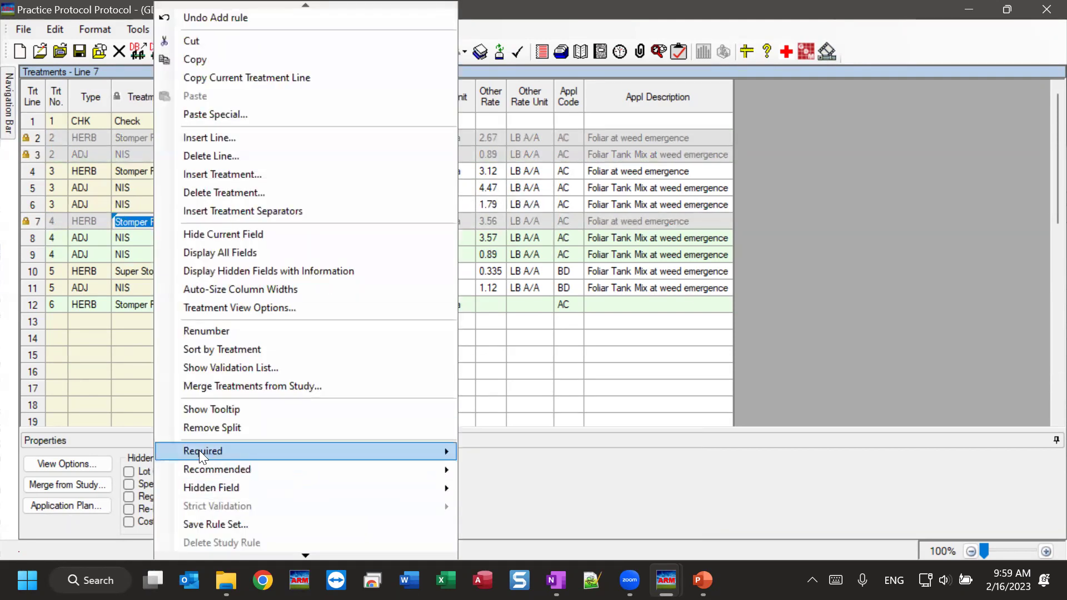
mouse_move(199, 451)
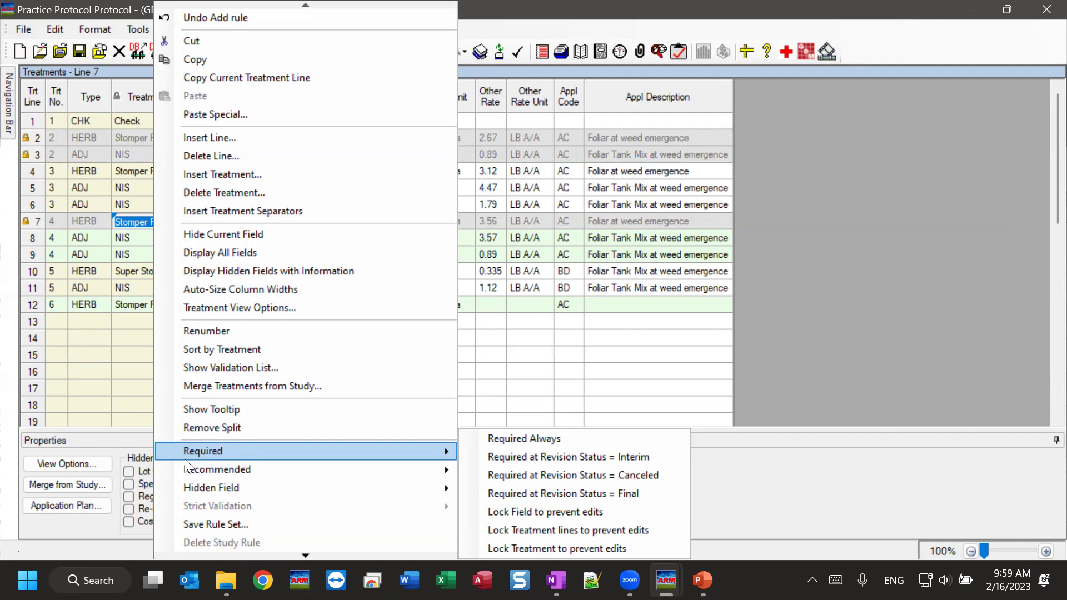
mouse_move(189, 472)
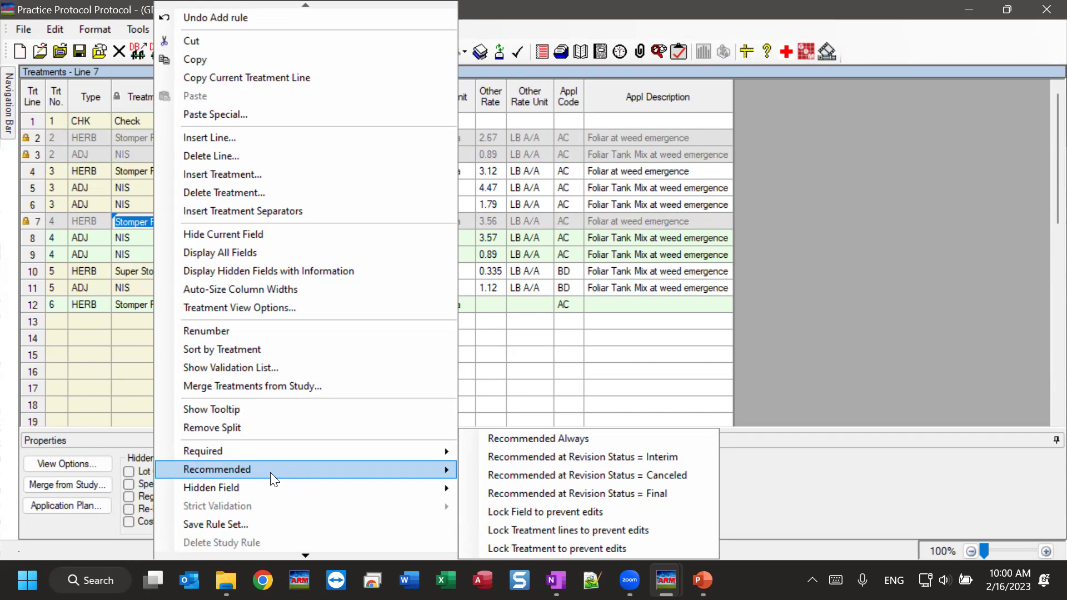
mouse_move(248, 456)
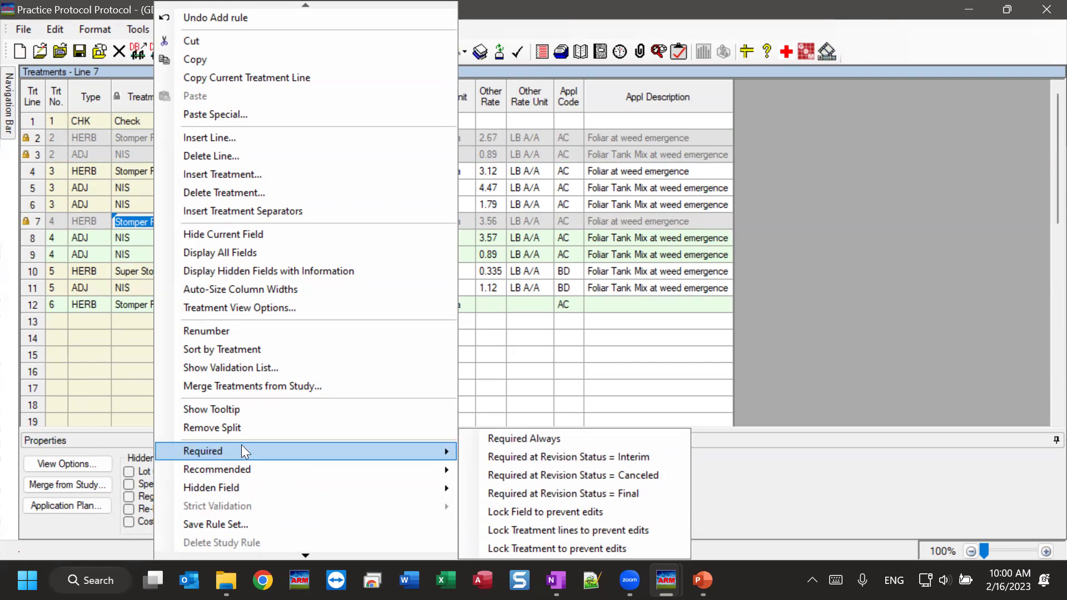
left_click(122, 335)
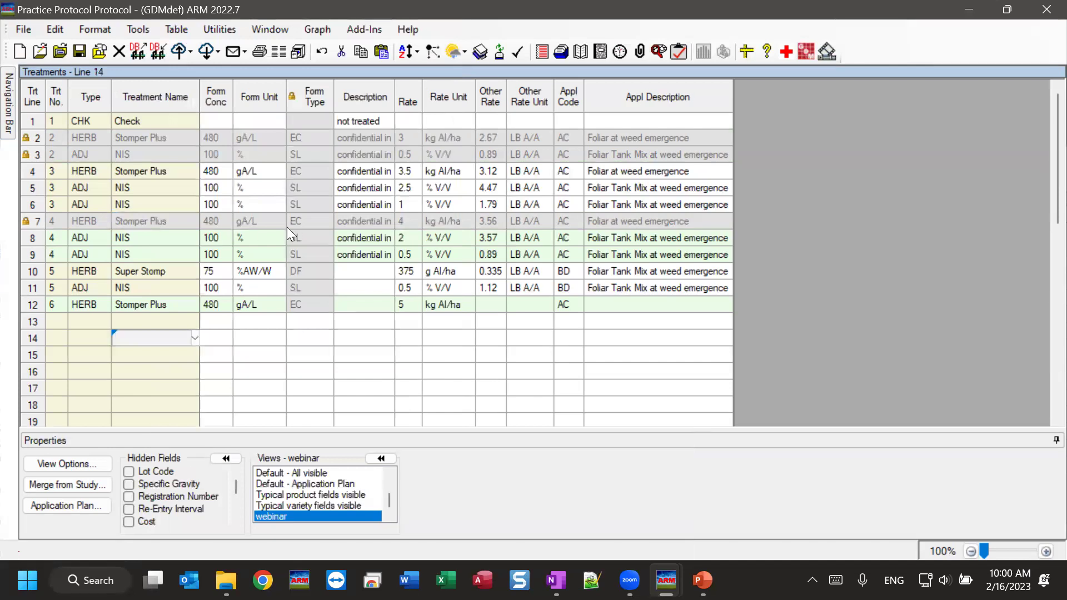